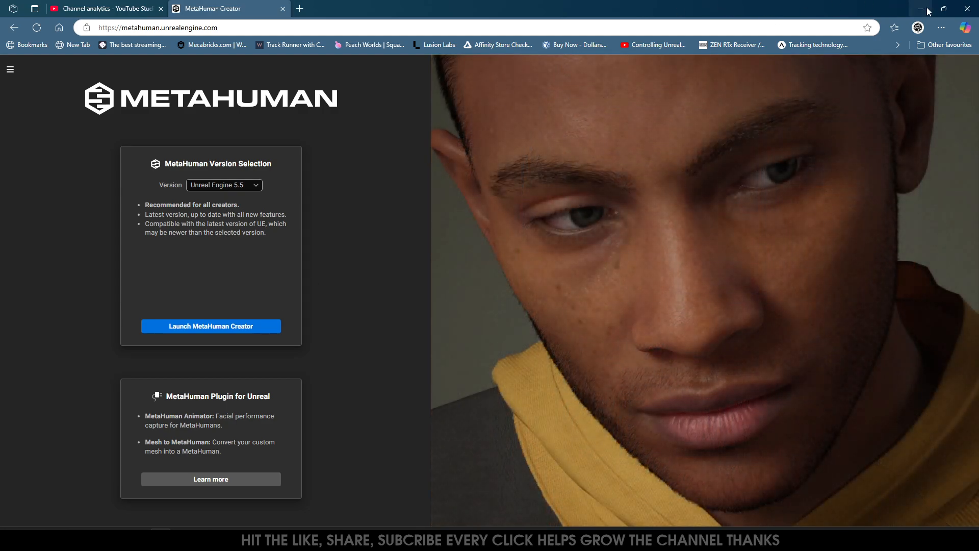
# - Switch to Unreal Editor, search Fab for "metahuman" and view the MetaHuman Plugin's product page
pyautogui.click(965, 11)
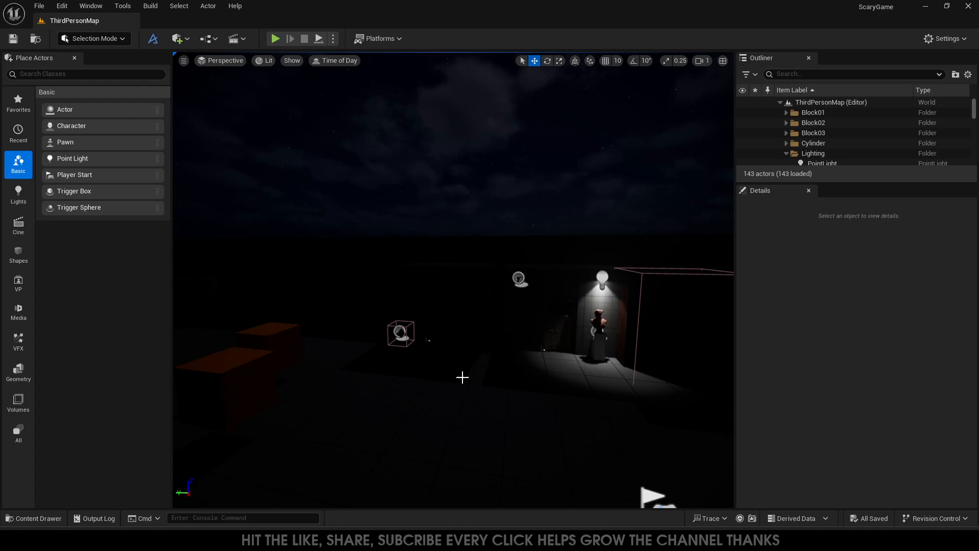
pyautogui.click(69, 6)
pyautogui.click(91, 6)
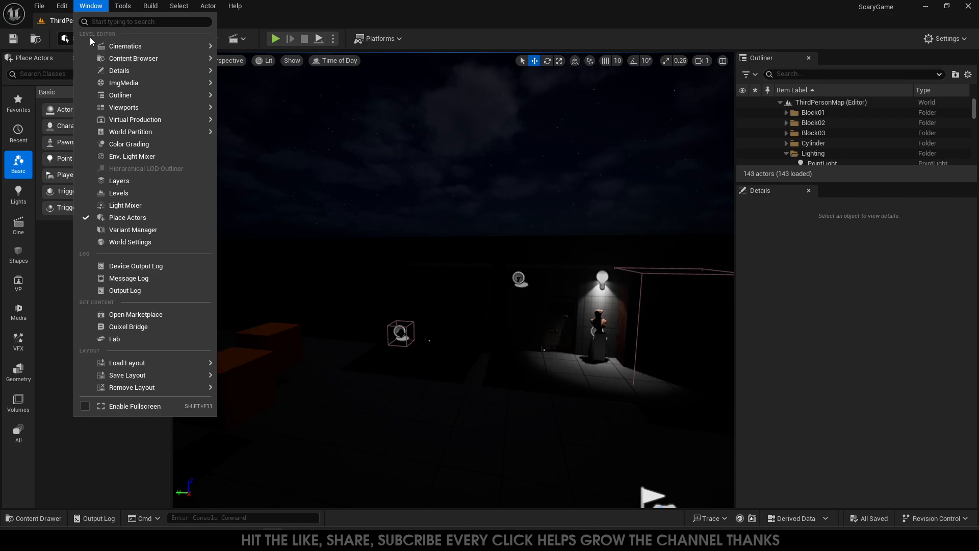
pyautogui.click(129, 336)
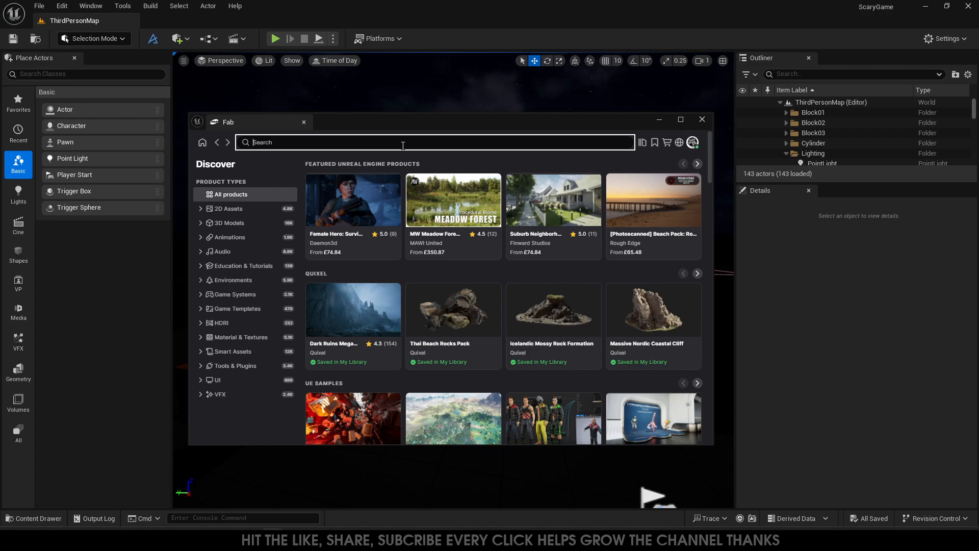
pyautogui.write('metahuman')
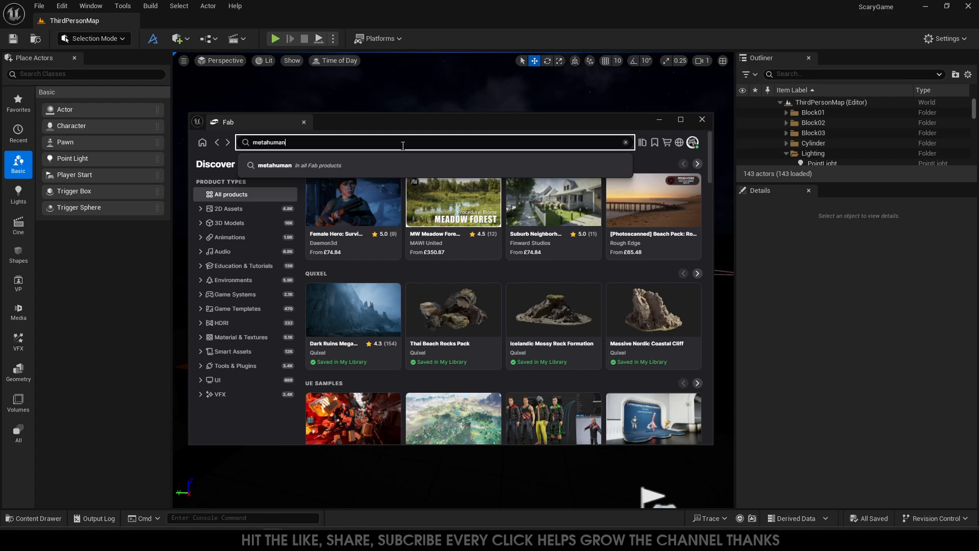
pyautogui.press('Return')
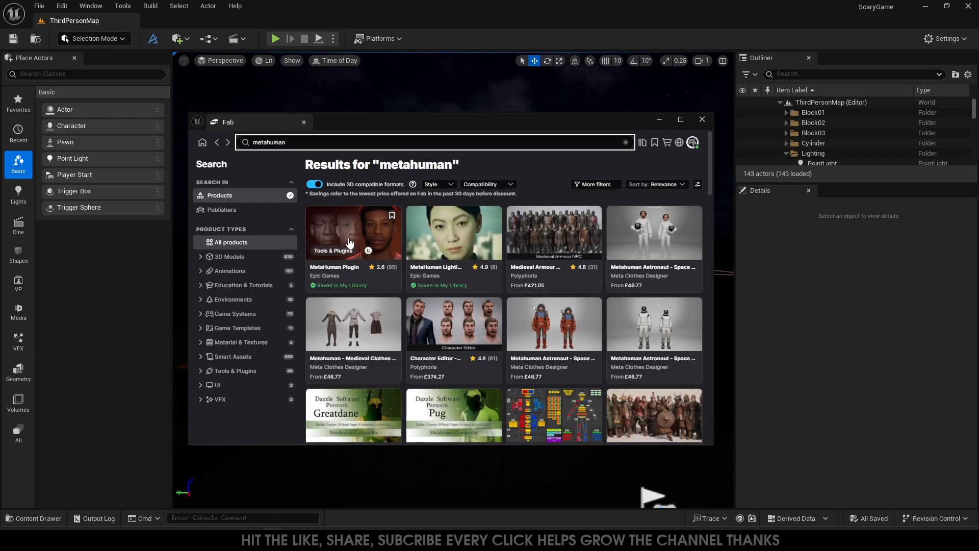
pyautogui.click(339, 263)
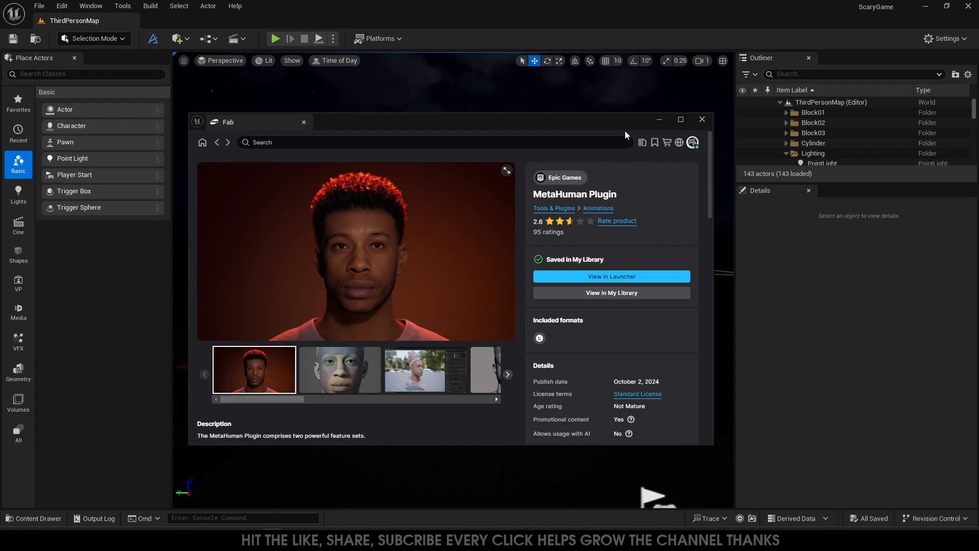
pyautogui.click(702, 119)
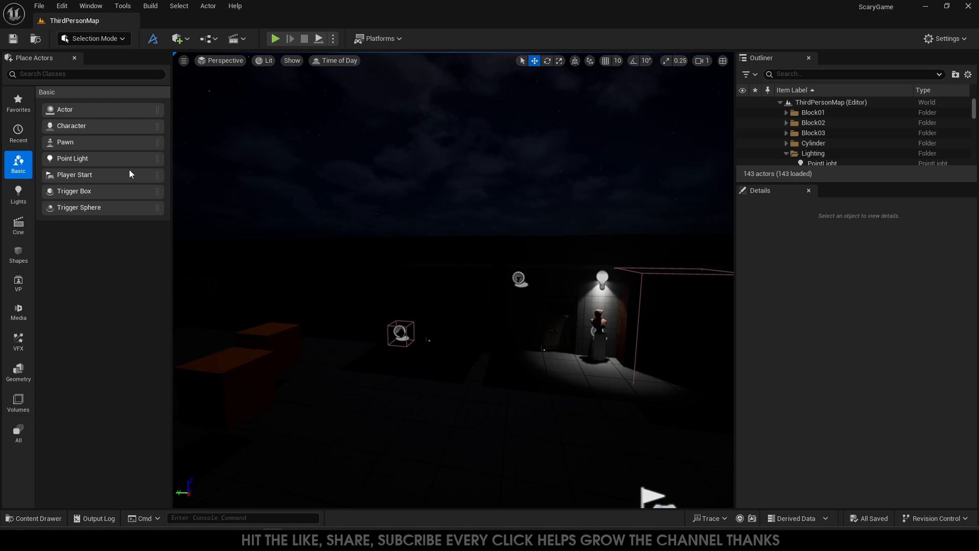
# - Create a new level from the Basic template
pyautogui.click(39, 6)
pyautogui.click(67, 42)
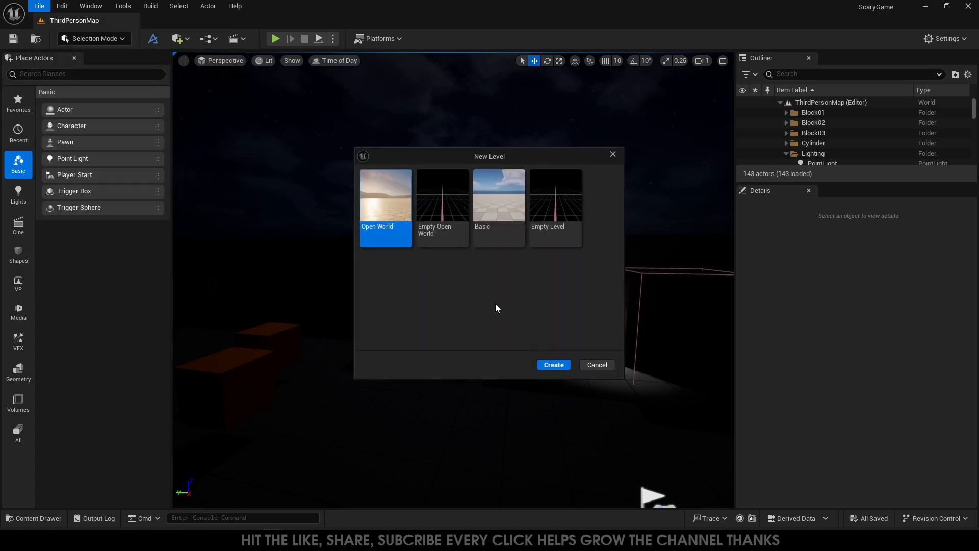
pyautogui.click(497, 209)
pyautogui.click(555, 366)
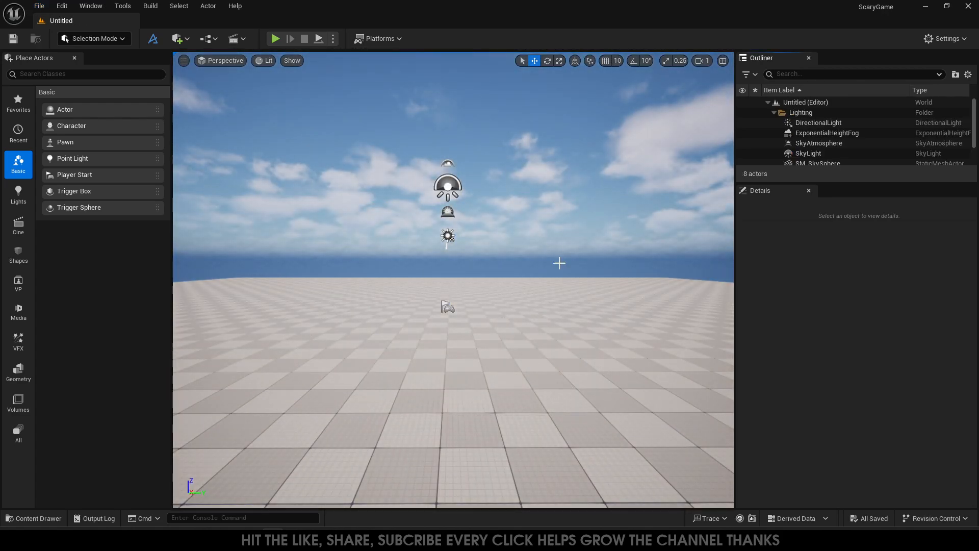
# - Move the PlayerStart along the X axis to about -533, away from the level's centre
pyautogui.moveTo(436, 323)
pyautogui.mouseDown(button='right')
pyautogui.moveTo(415, 306)
pyautogui.moveTo(428, 336)
pyautogui.moveTo(436, 323)
pyautogui.mouseUp(button='right')
pyautogui.press('w')
pyautogui.click(500, 299)
pyautogui.moveTo(500, 299); pyautogui.dragTo(535, 295, button='right')
pyautogui.press('s')
pyautogui.moveTo(382, 278); pyautogui.dragTo(549, 319)
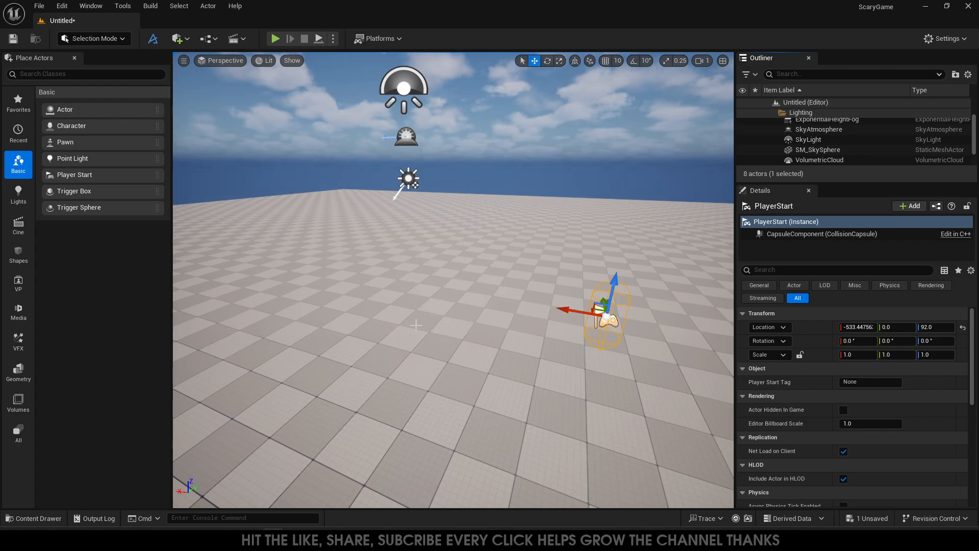
# - Open Quixel Bridge, dismiss the Megascans notice and display the MetaHuman presets
pyautogui.click(91, 5)
pyautogui.click(128, 327)
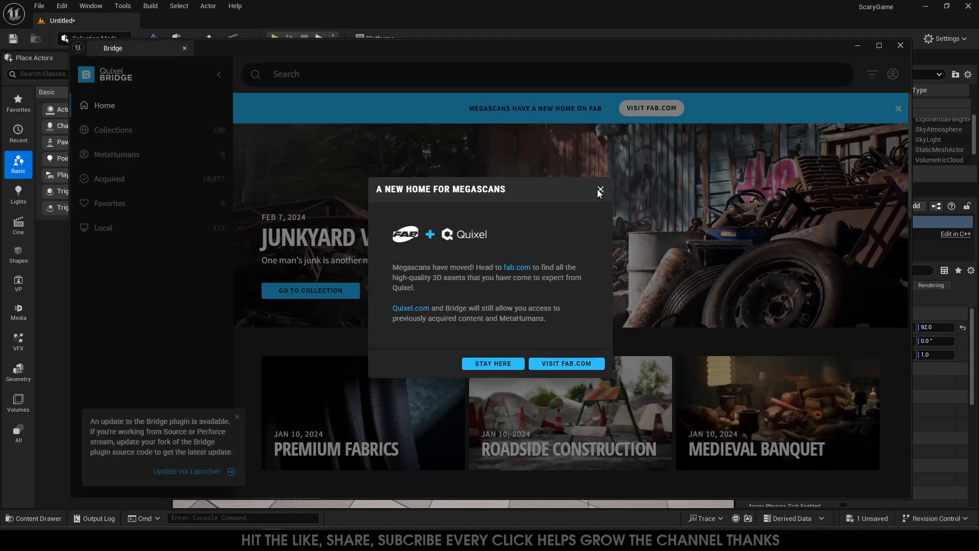
pyautogui.click(600, 189)
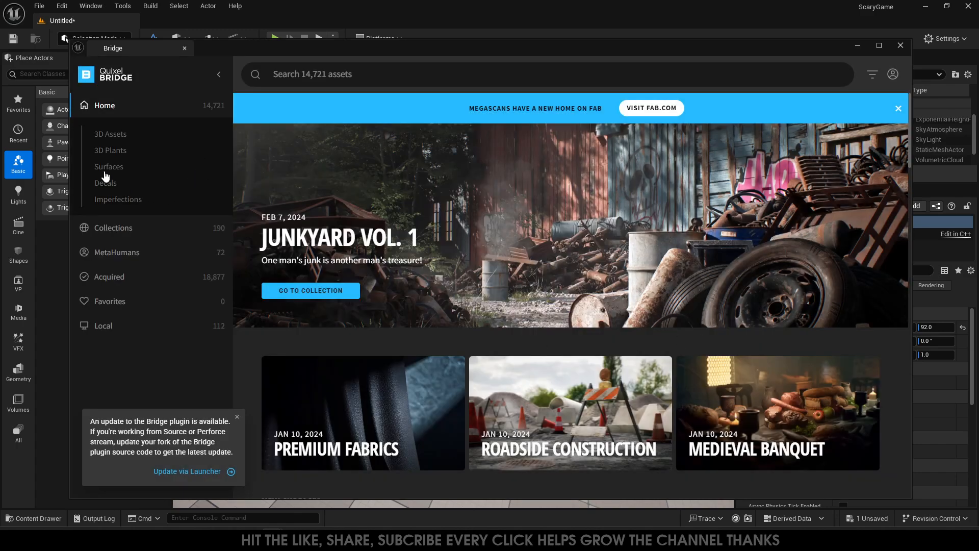
pyautogui.click(113, 252)
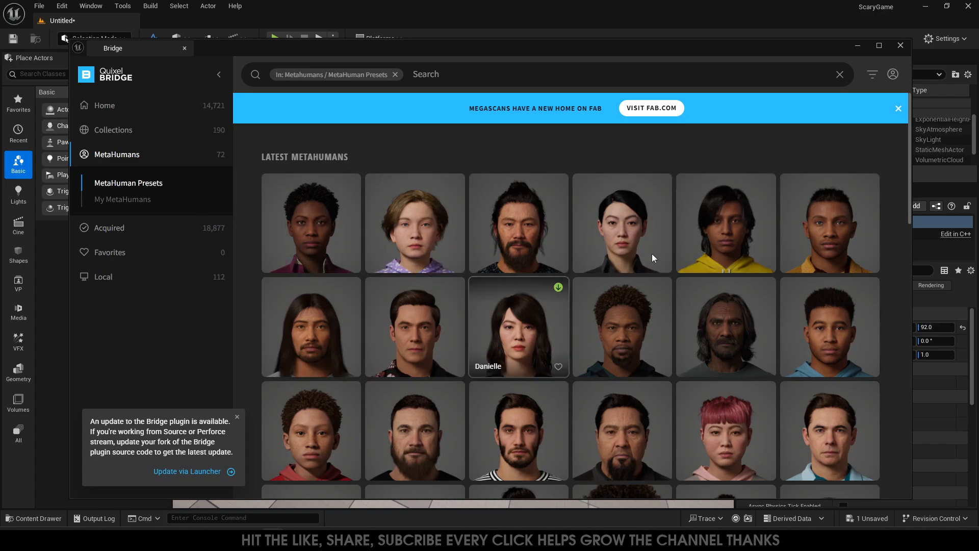
# - Browse the characters available in the MetaHuman presets collection
pyautogui.scroll(-3, 316, 443)
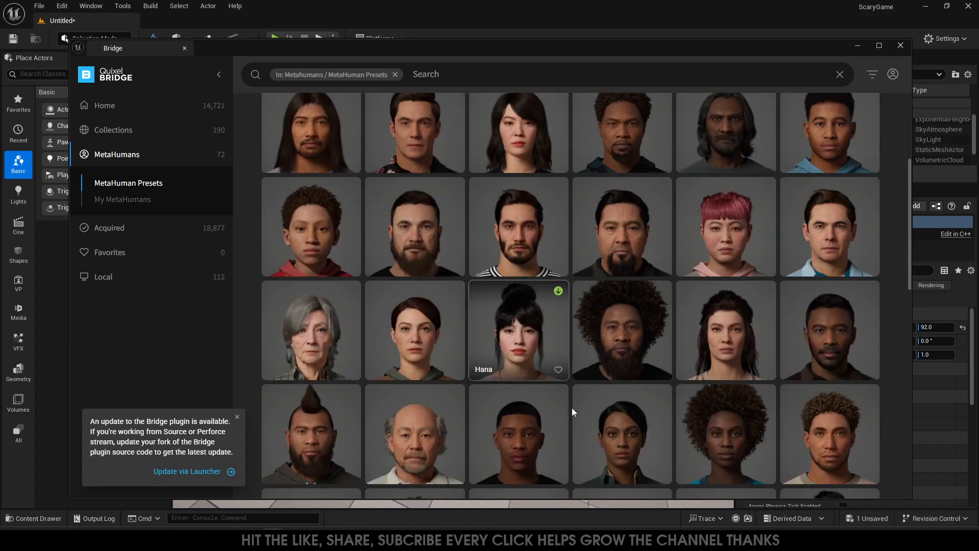
pyautogui.scroll(-10, 481, 270)
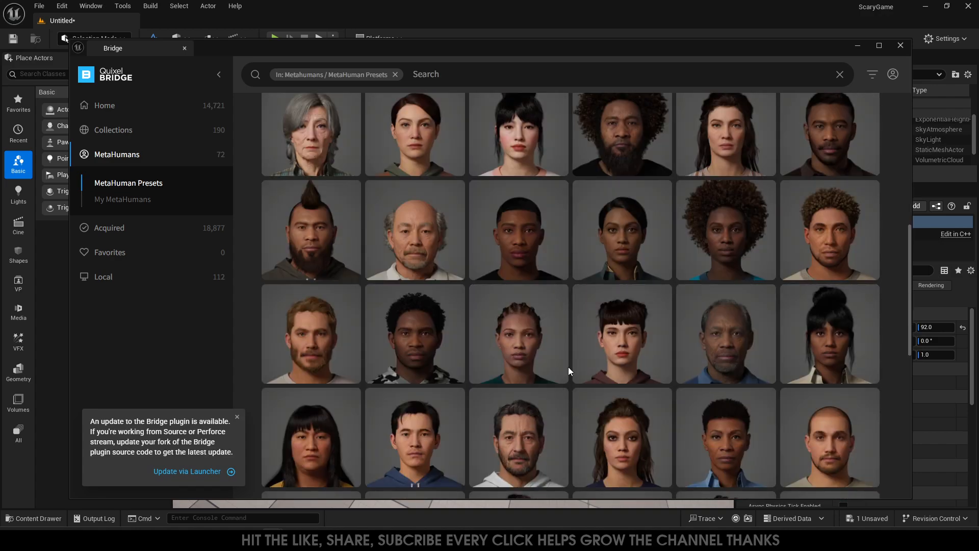
pyautogui.scroll(-1, 478, 268)
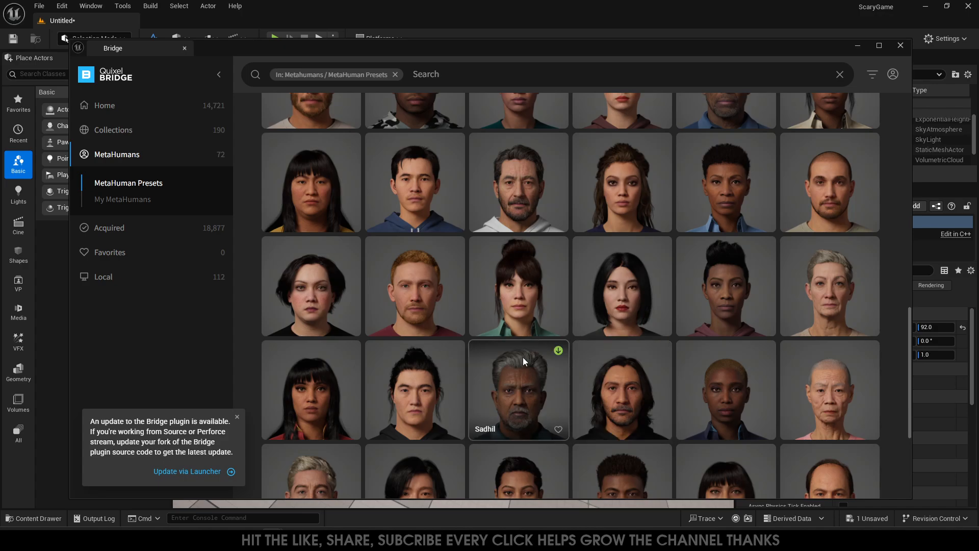
pyautogui.scroll(5, 524, 361)
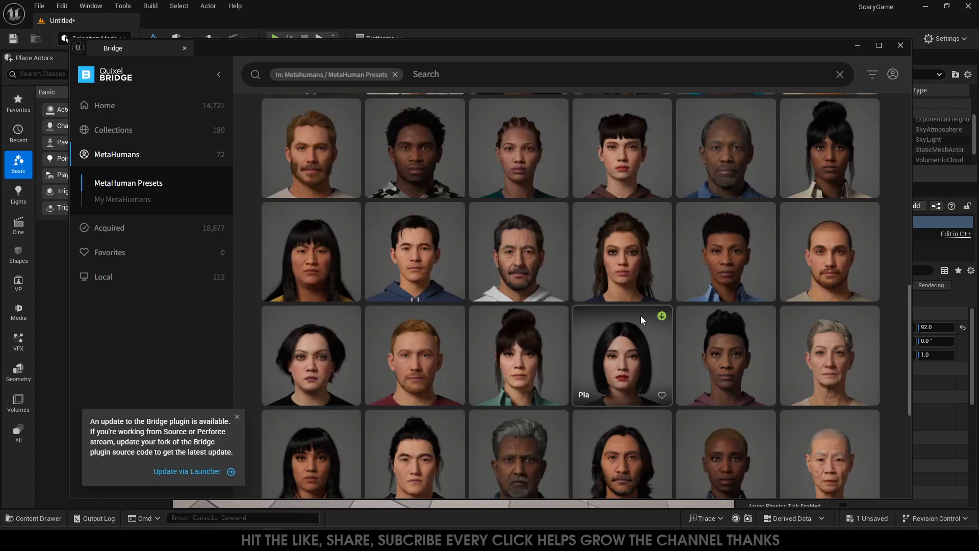
pyautogui.scroll(4, 699, 229)
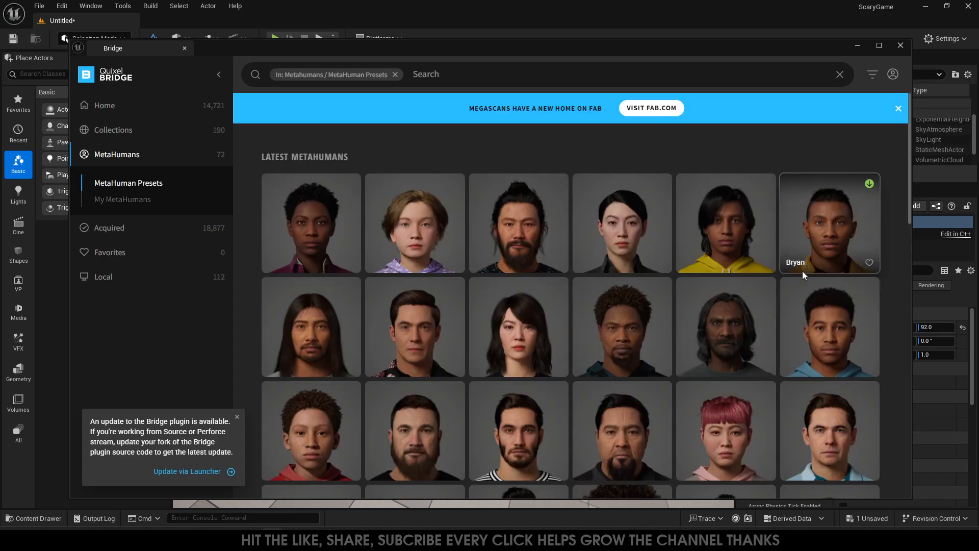
pyautogui.scroll(-5, 791, 286)
pyautogui.scroll(-3, 791, 318)
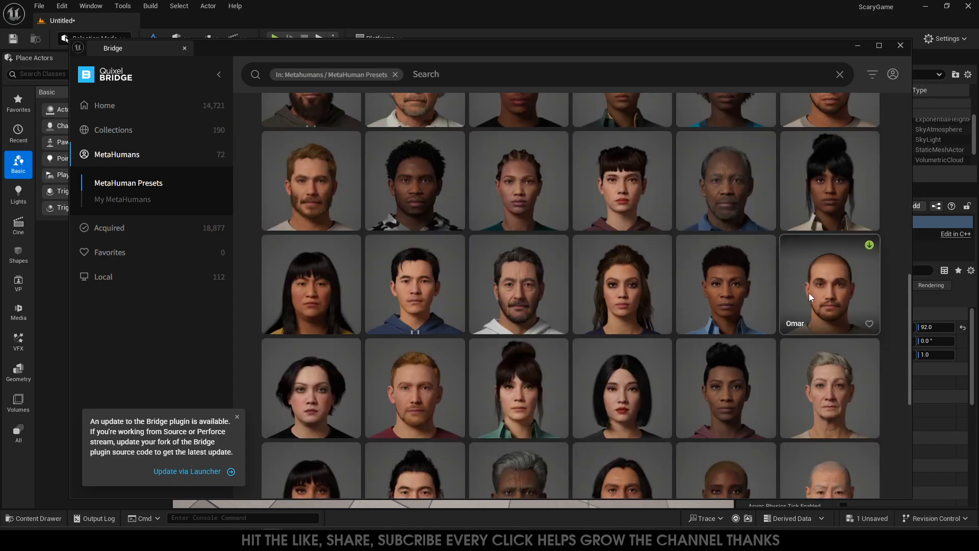
# - Add the MainCharacter_Horror MetaHuman from My MetaHumans to the project and get Bridge out of the way
pyautogui.click(121, 200)
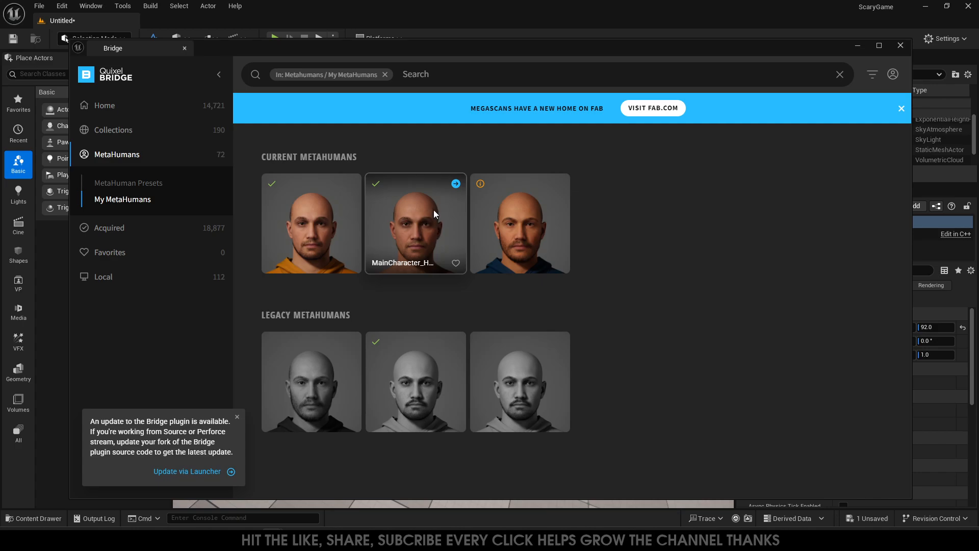
pyautogui.click(433, 210)
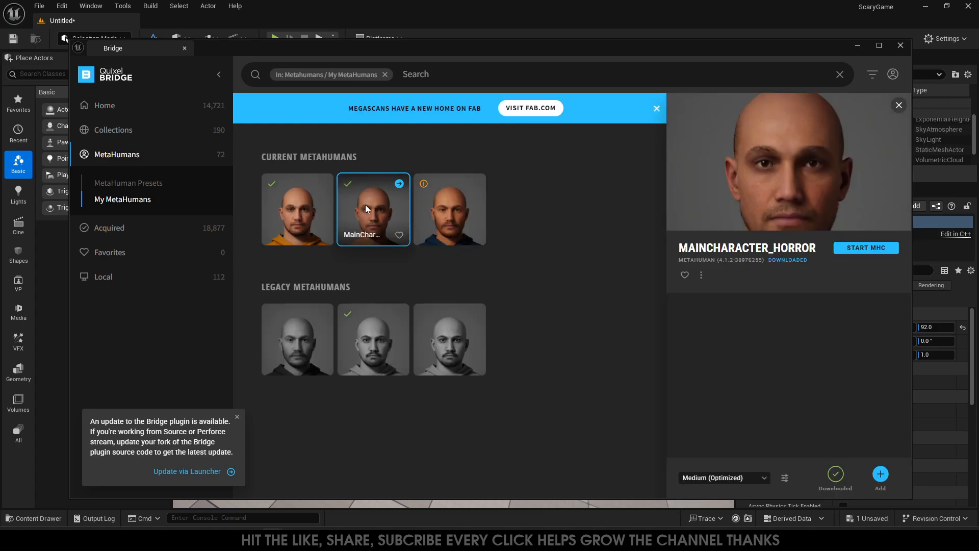
pyautogui.click(284, 225)
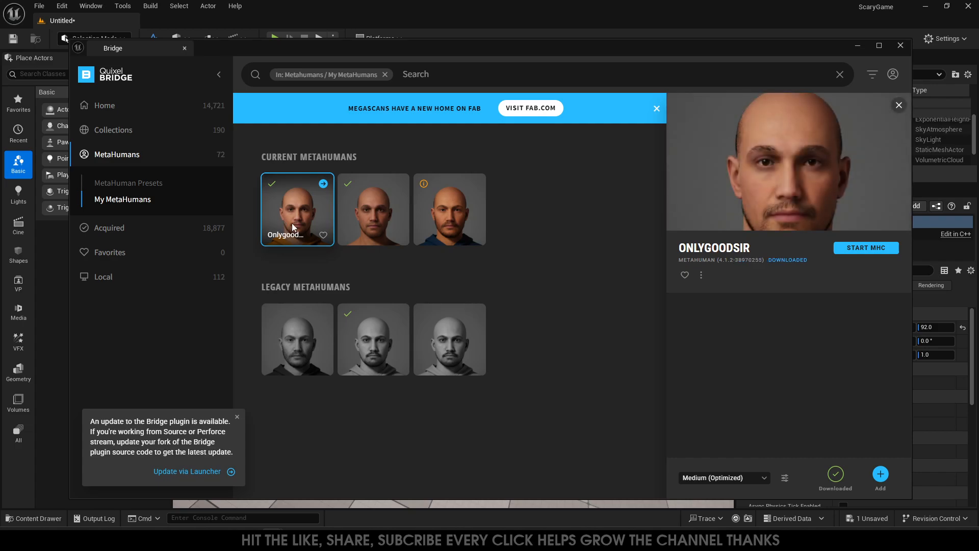
pyautogui.click(379, 220)
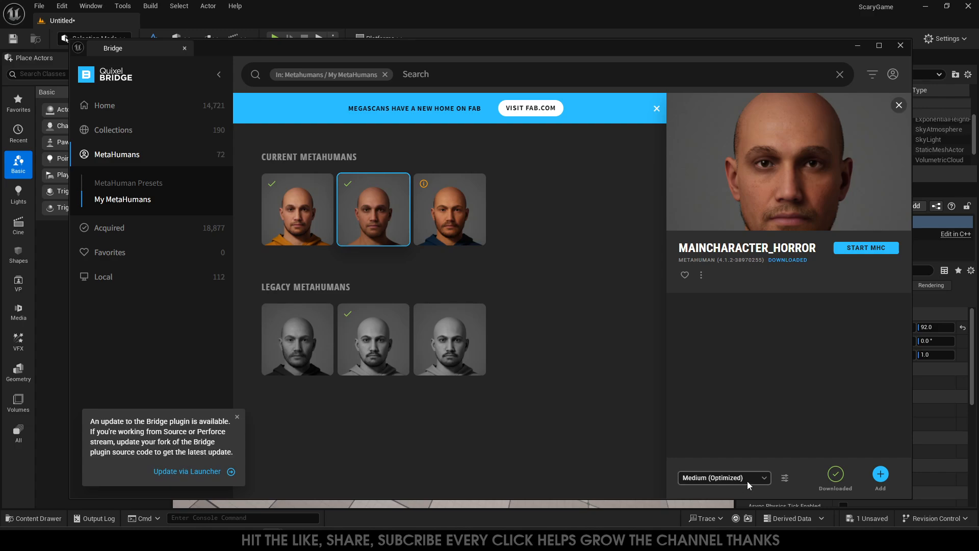
pyautogui.click(879, 478)
pyautogui.click(856, 51)
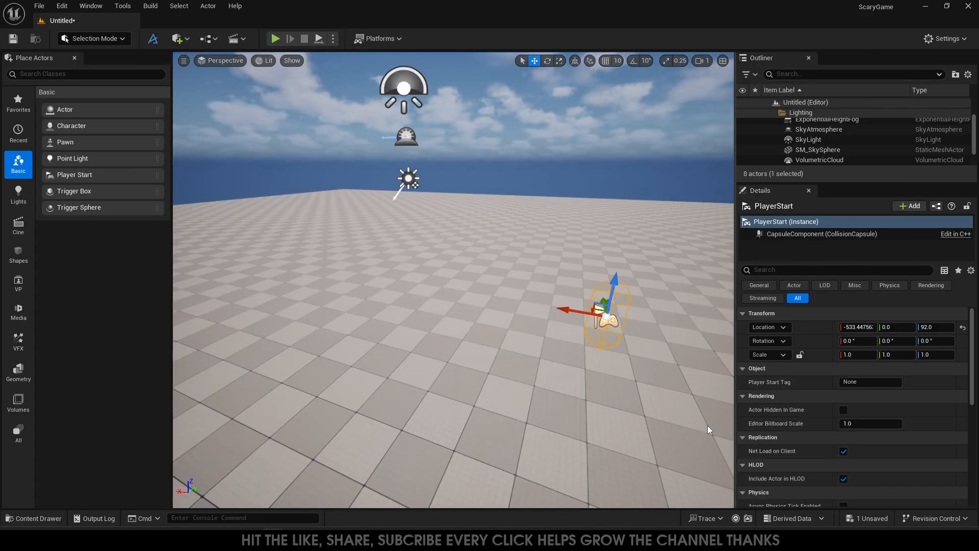
# - Place BP_MainCharacter_Horror from the MetaHumans/MainCharacter_Horror folder in the level and reset its location to 0, 0, 0
pyautogui.click(35, 518)
pyautogui.click(36, 438)
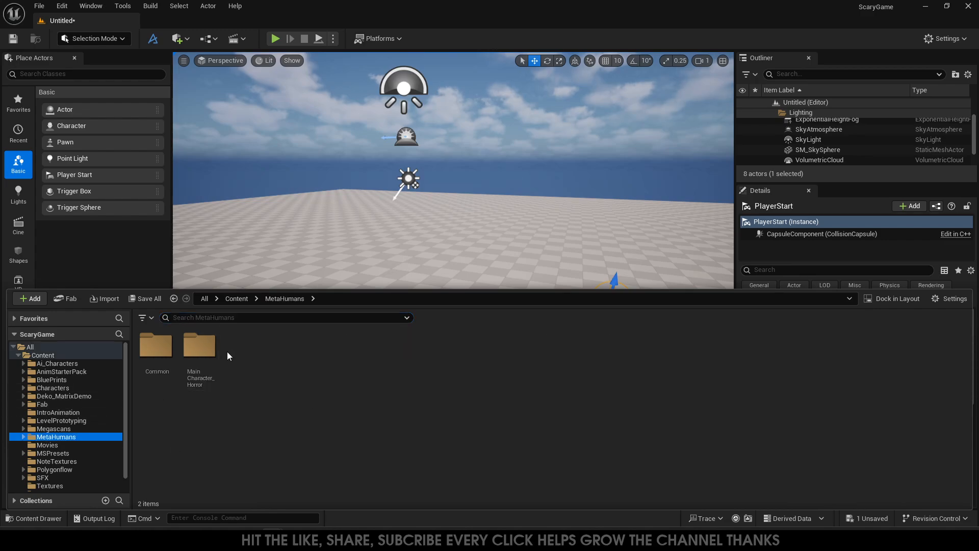
pyautogui.doubleClick(199, 347)
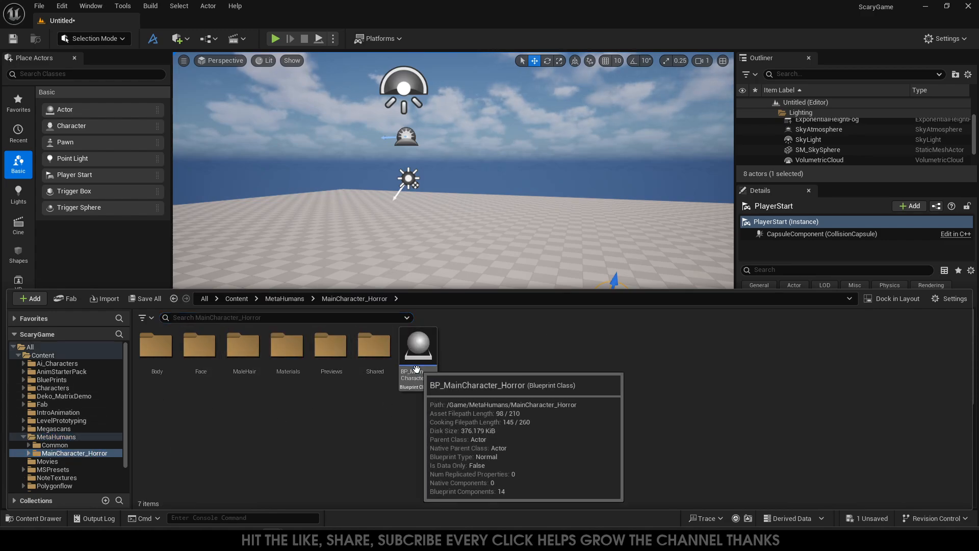
pyautogui.click(428, 353)
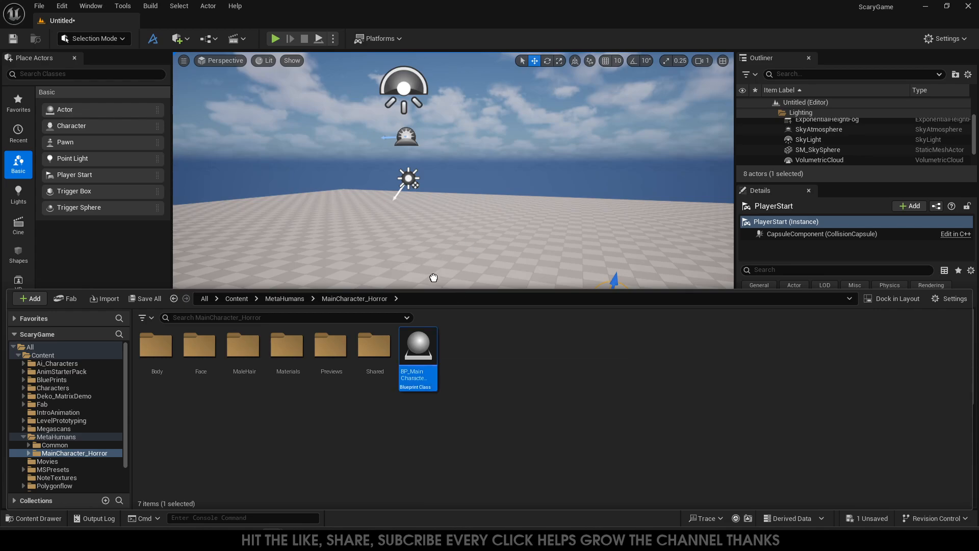
pyautogui.moveTo(433, 277); pyautogui.dragTo(433, 278)
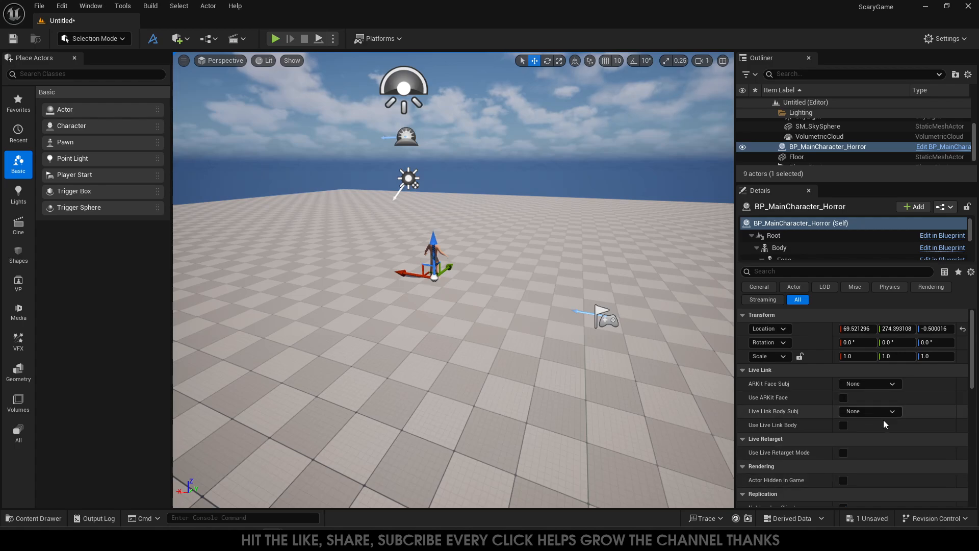
pyautogui.moveTo(448, 268); pyautogui.dragTo(406, 301)
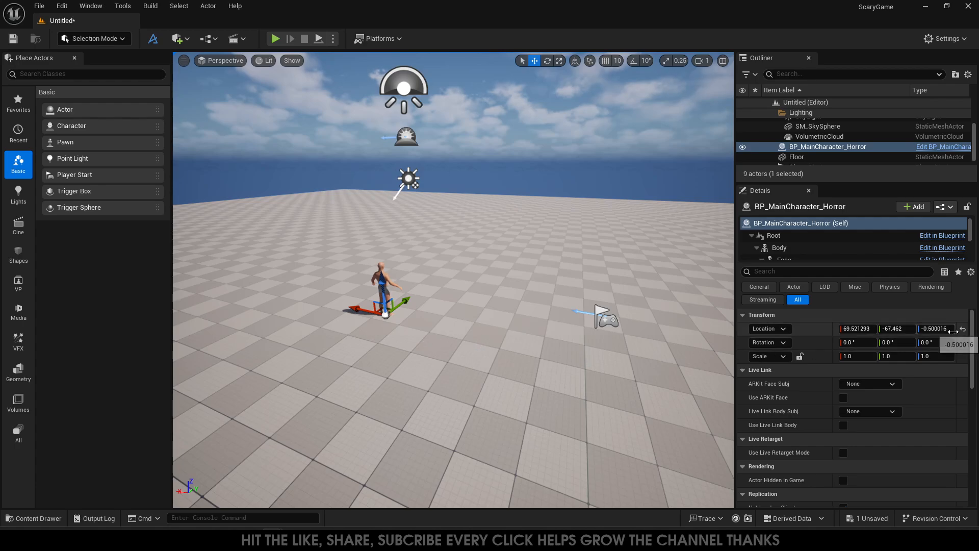
pyautogui.click(962, 329)
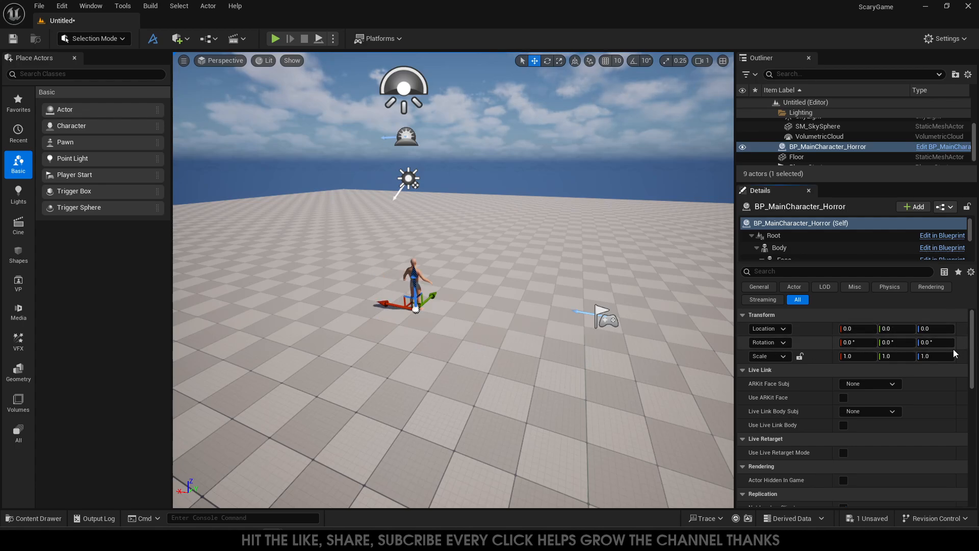
# - Examine the placed MetaHuman character up close from the front
pyautogui.press('w')
pyautogui.moveTo(454, 346); pyautogui.dragTo(571, 347, button='right')
pyautogui.press('d')
pyautogui.press('s')
pyautogui.press('w')
pyautogui.press('s')
pyautogui.press('w')
pyautogui.press('s')
pyautogui.moveTo(541, 269)
pyautogui.mouseDown(button='right')
pyautogui.moveTo(532, 264)
pyautogui.moveTo(540, 269)
pyautogui.mouseUp(button='right')
pyautogui.press('a')
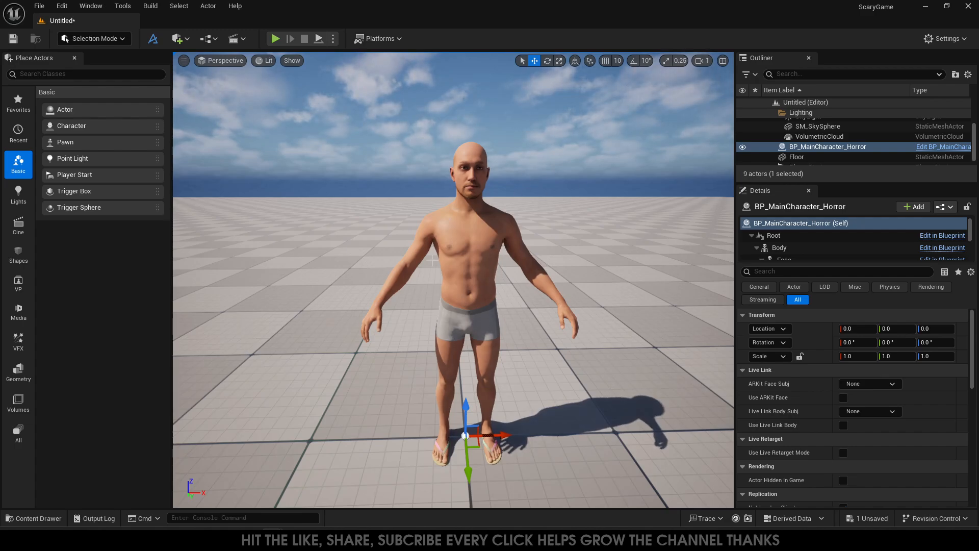
pyautogui.moveTo(431, 293)
pyautogui.mouseDown(button='right')
pyautogui.moveTo(444, 277)
pyautogui.moveTo(423, 295)
pyautogui.mouseUp(button='right')
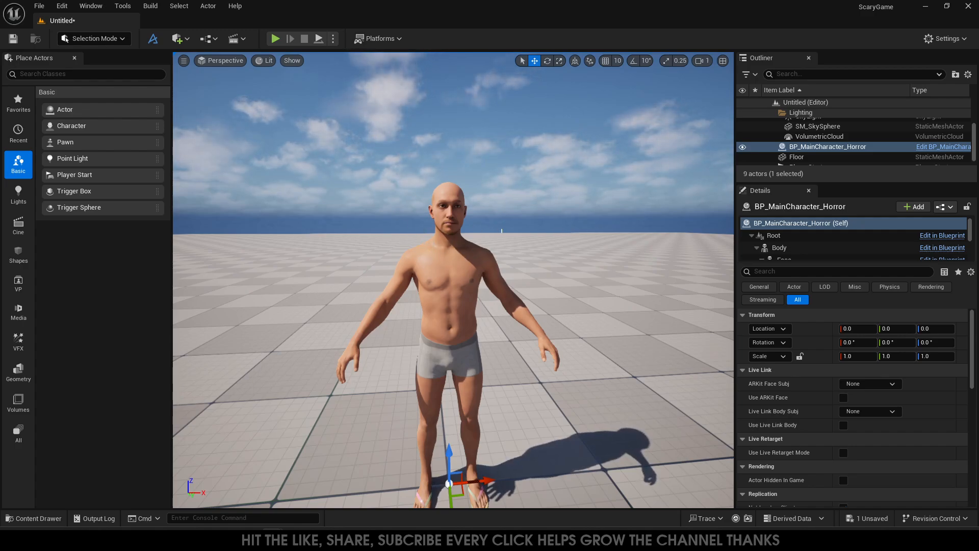
pyautogui.moveTo(540, 227)
pyautogui.mouseDown(button='right')
pyautogui.moveTo(535, 203)
pyautogui.moveTo(537, 218)
pyautogui.mouseUp(button='right')
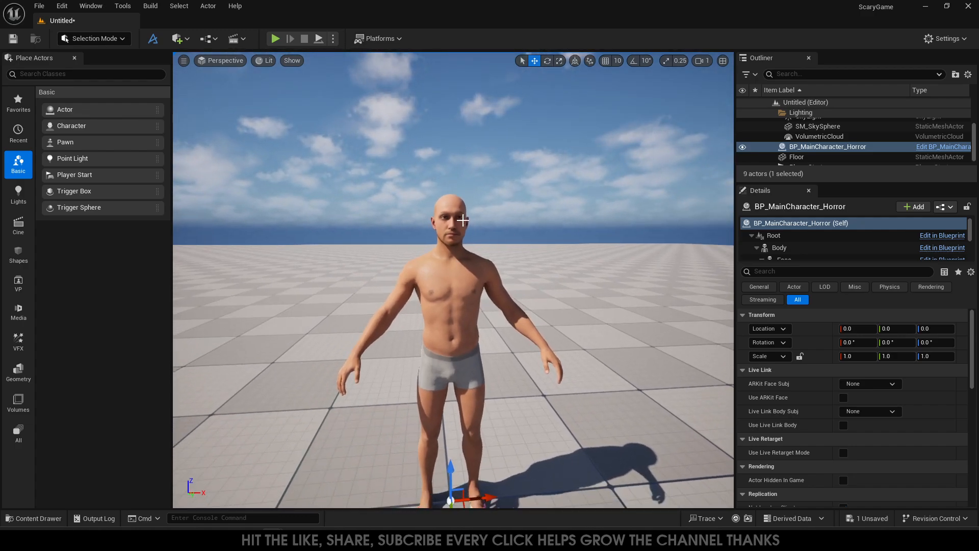
# - Create a folder named Mixamo inside the MetaHumans/MainCharacter_Horror content folder
pyautogui.click(51, 517)
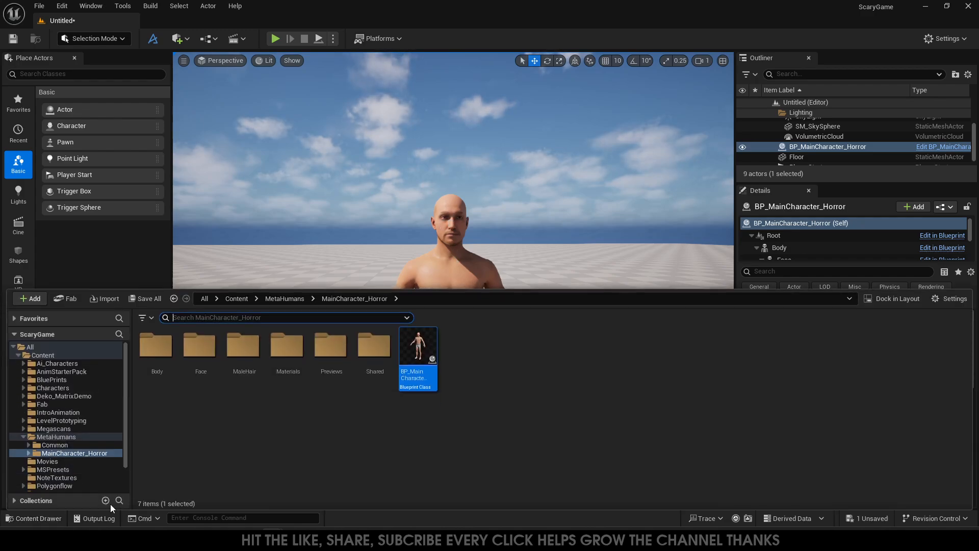
pyautogui.click(94, 454)
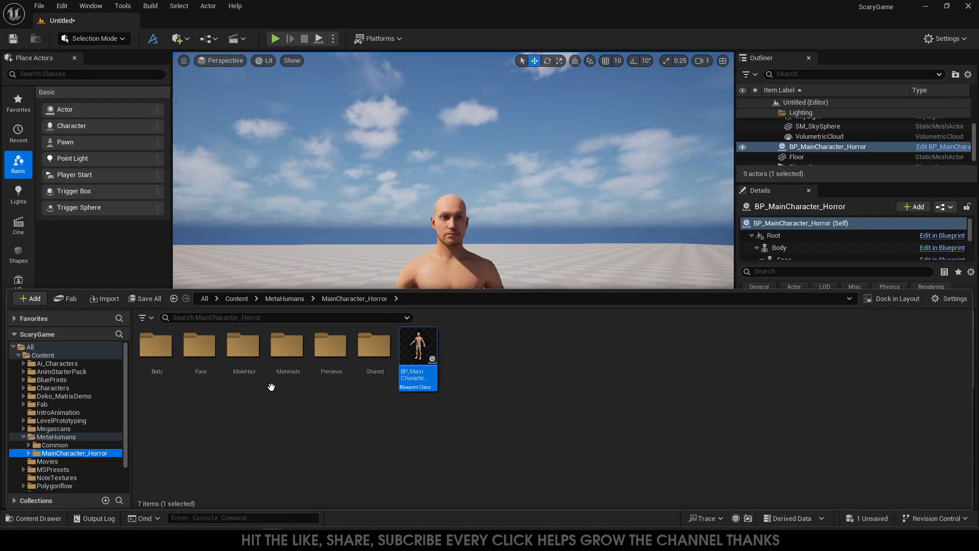
pyautogui.click(539, 385)
pyautogui.rightClick(469, 353)
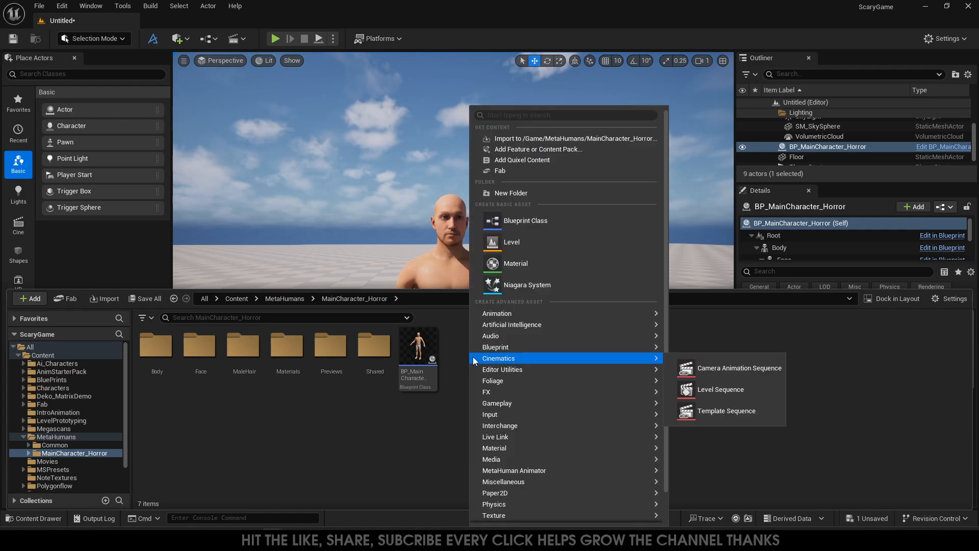
pyautogui.click(539, 198)
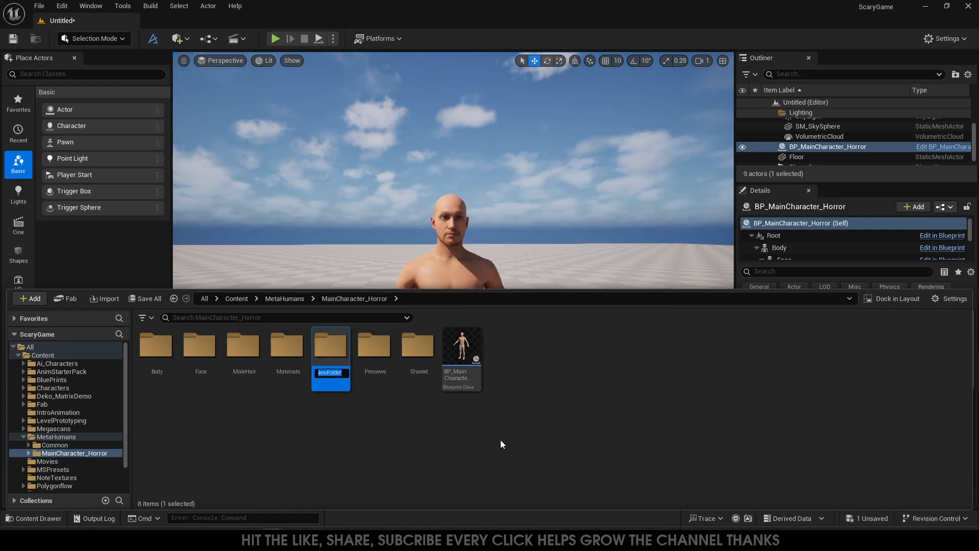
pyautogui.write('Mixamo')
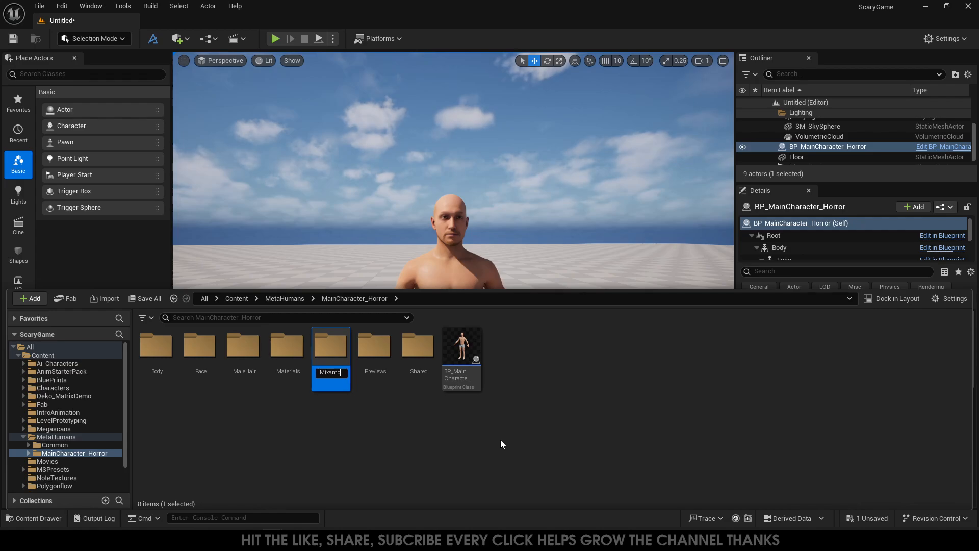
pyautogui.press('Return')
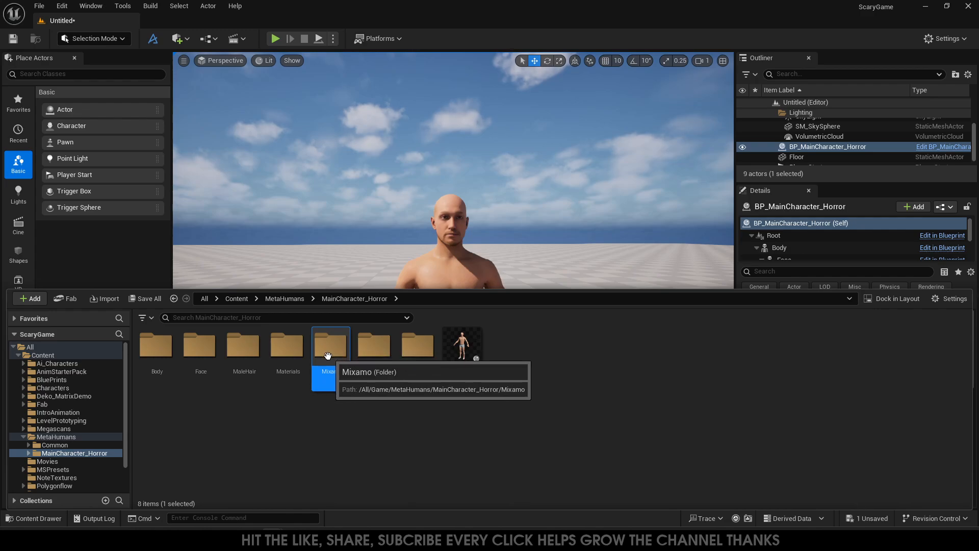
# - Add a new folder named MH_perfomance to the MainCharacter_Horror folder
pyautogui.rightClick(523, 351)
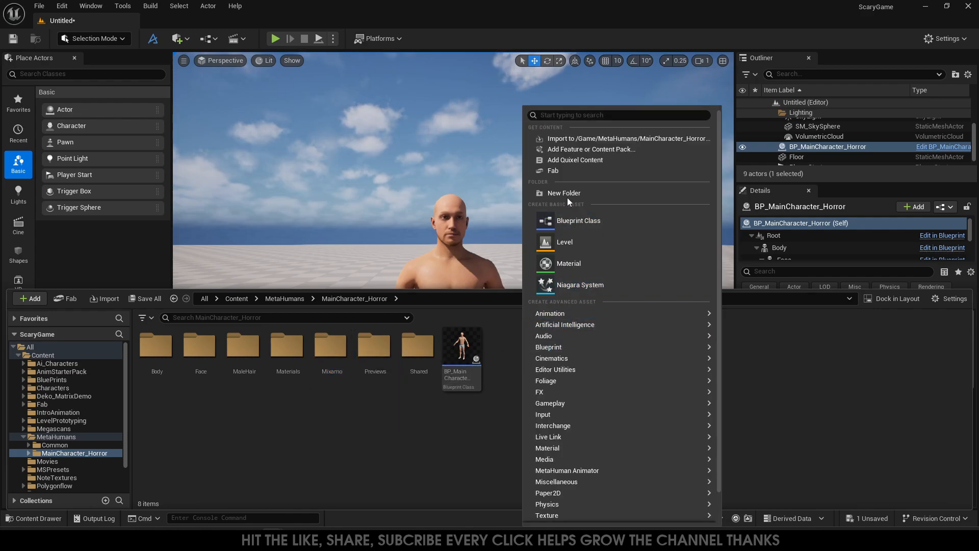
pyautogui.click(567, 195)
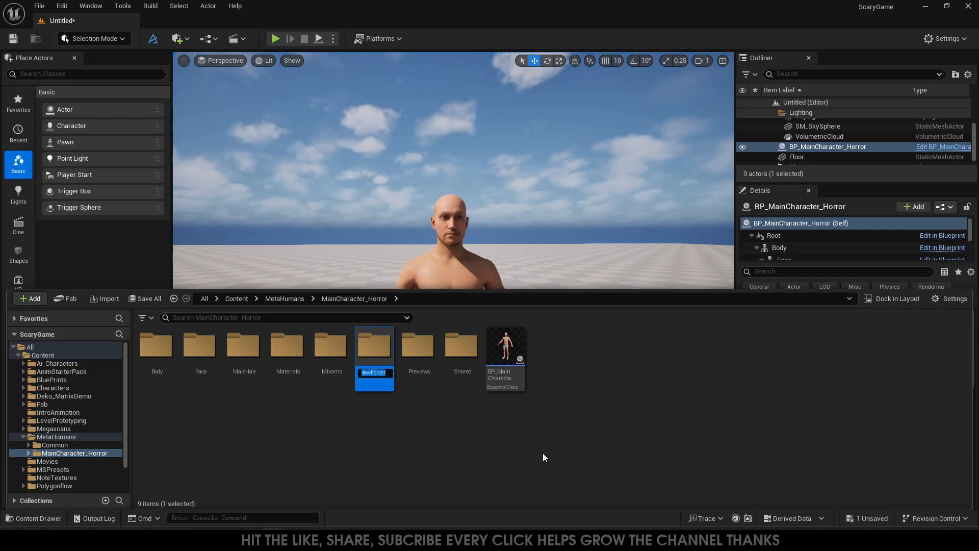
pyautogui.write('MH_')
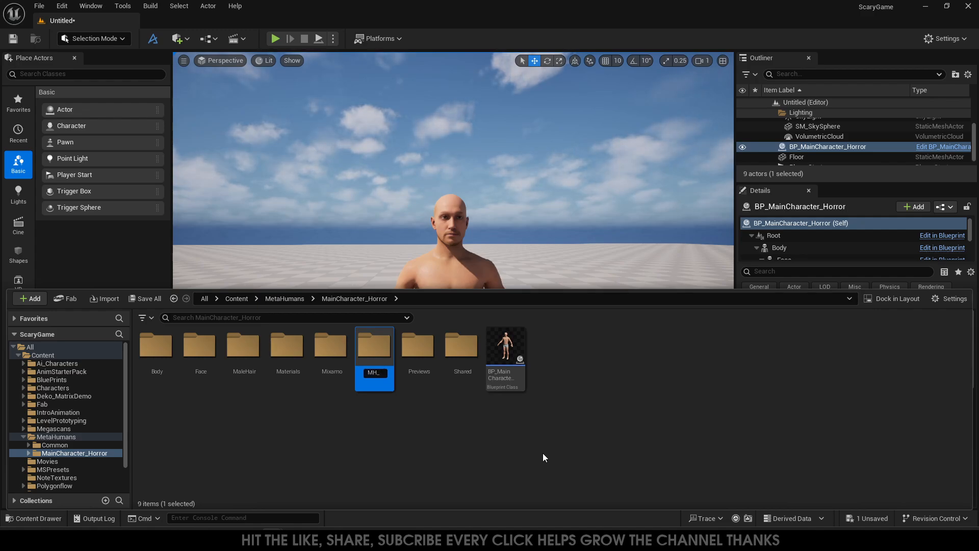
pyautogui.write('perfo')
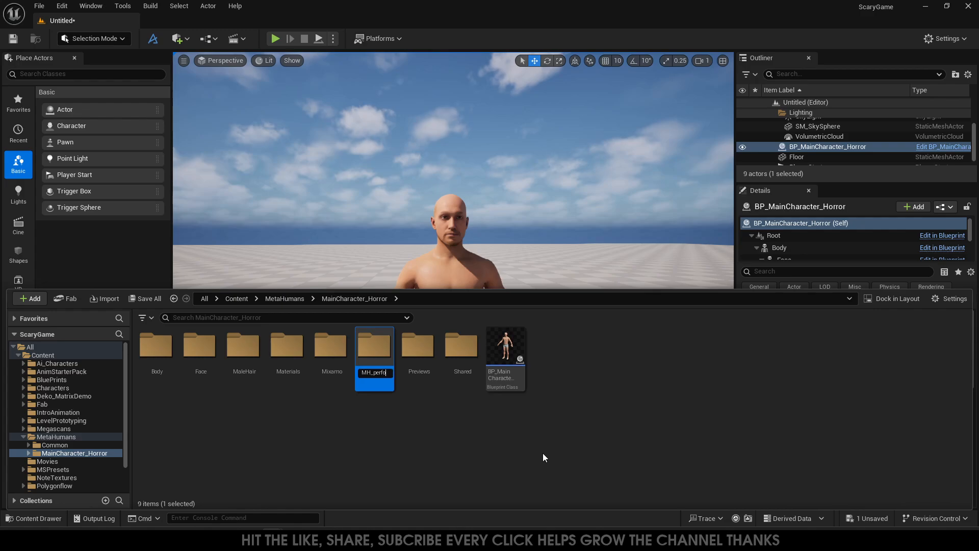
pyautogui.write('rmance')
pyautogui.press('Return')
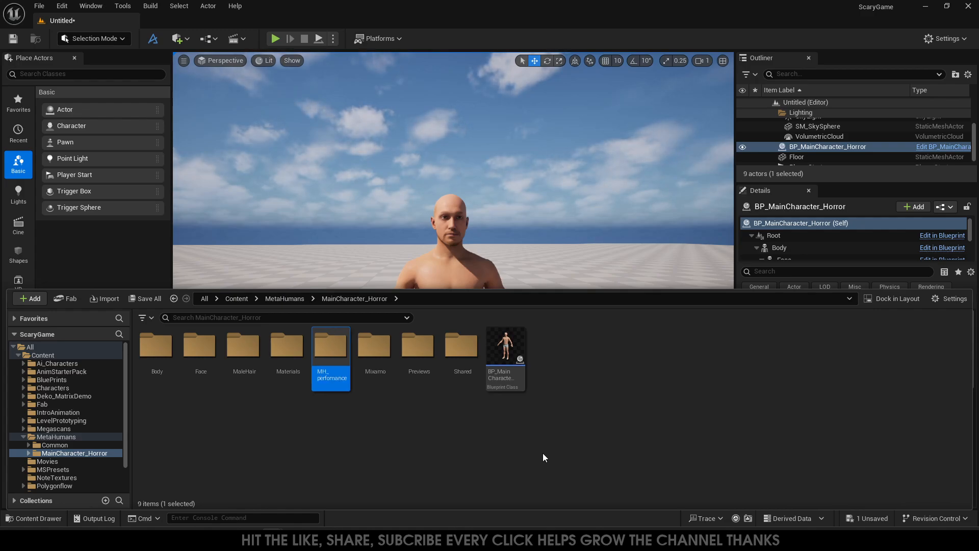
# - Add a new folder named Retarget to the MainCharacter_Horror folder
pyautogui.rightClick(552, 353)
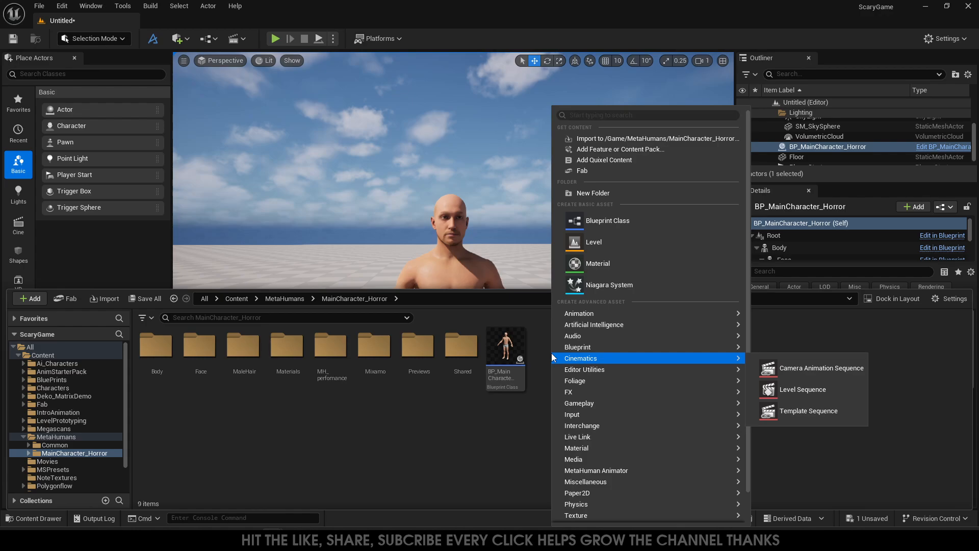
pyautogui.click(606, 193)
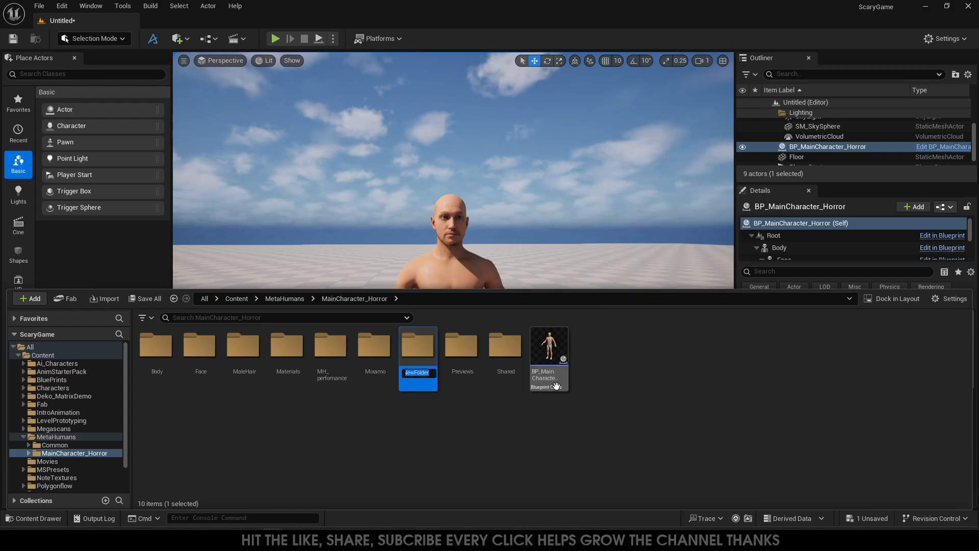
pyautogui.write('Re')
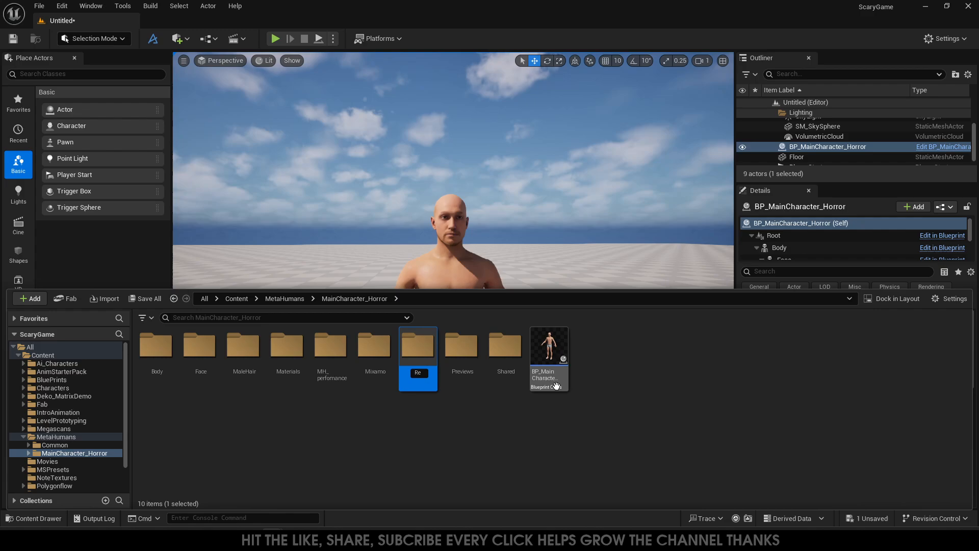
pyautogui.write('target')
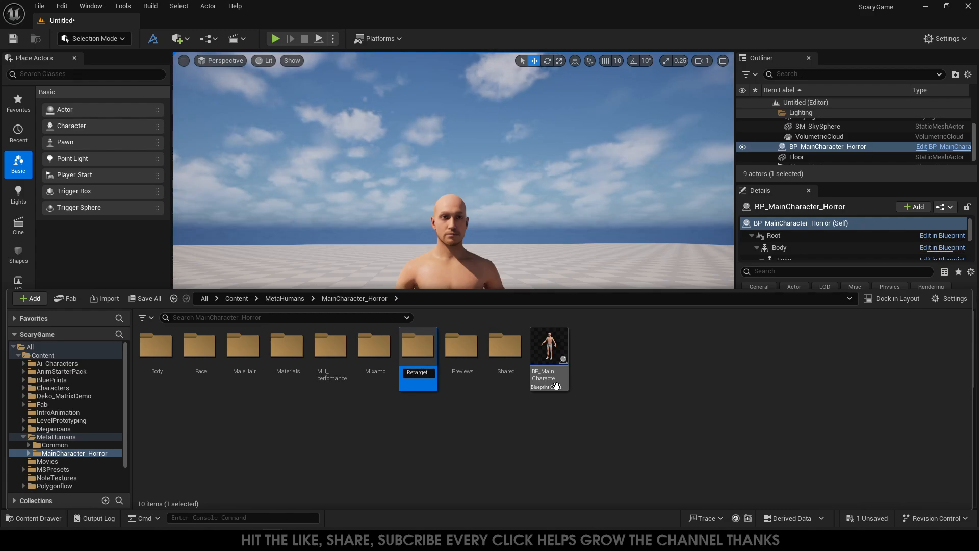
pyautogui.press('Return')
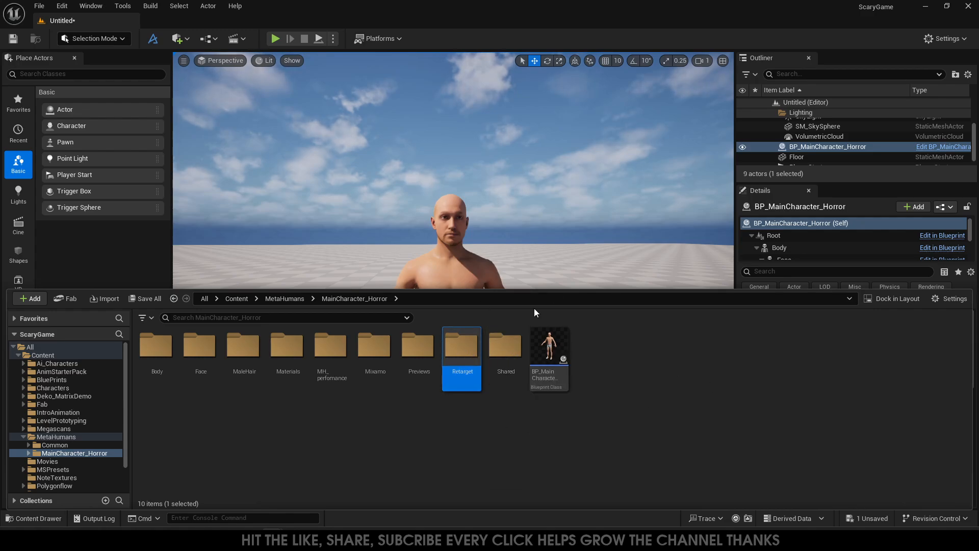
# - Add a new folder named LvL_Seq_Animations to the MainCharacter_Horror folder
pyautogui.click(598, 367)
pyautogui.rightClick(600, 365)
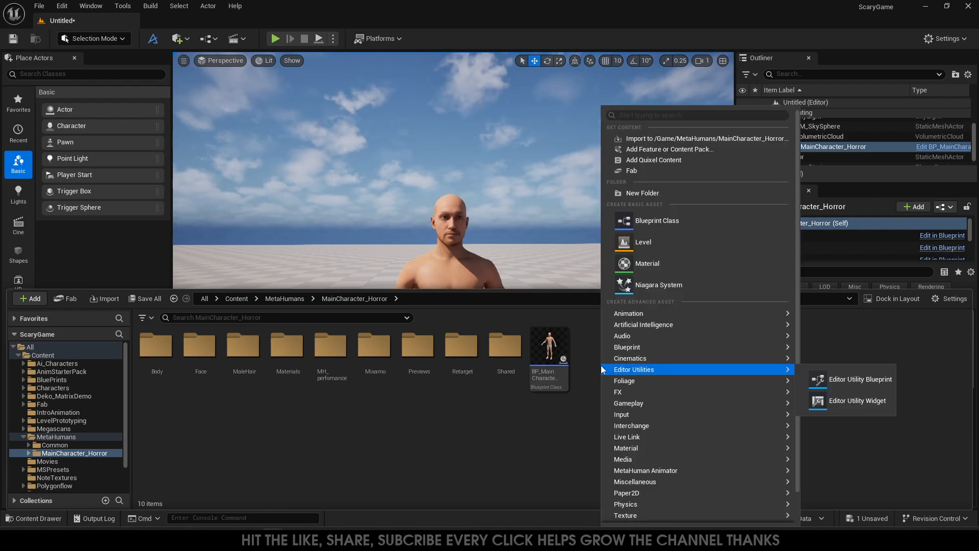
pyautogui.click(647, 192)
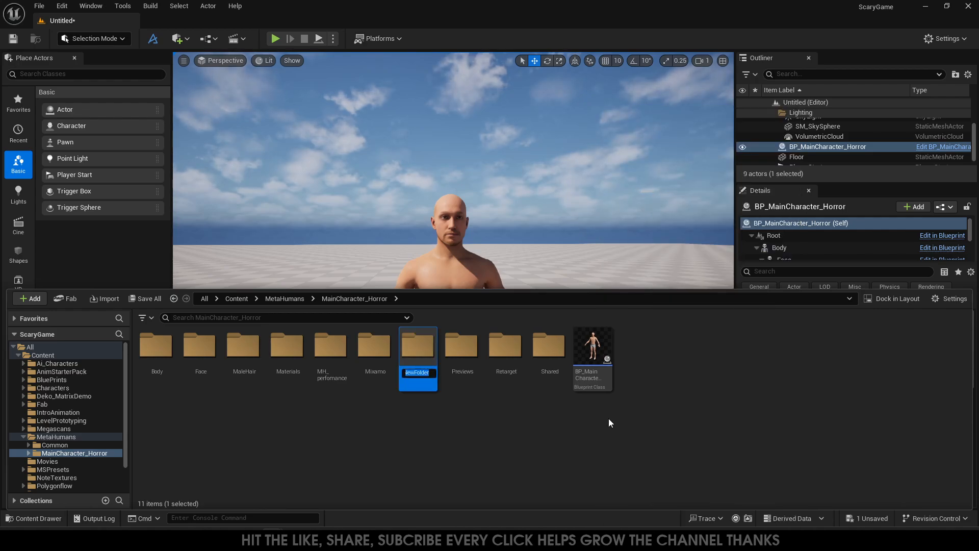
pyautogui.write('LvL')
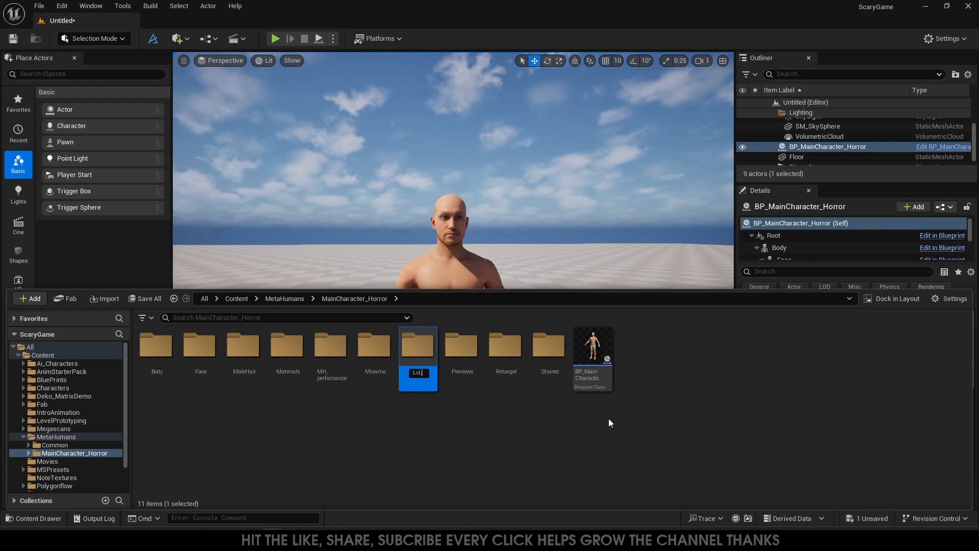
pyautogui.write('_S')
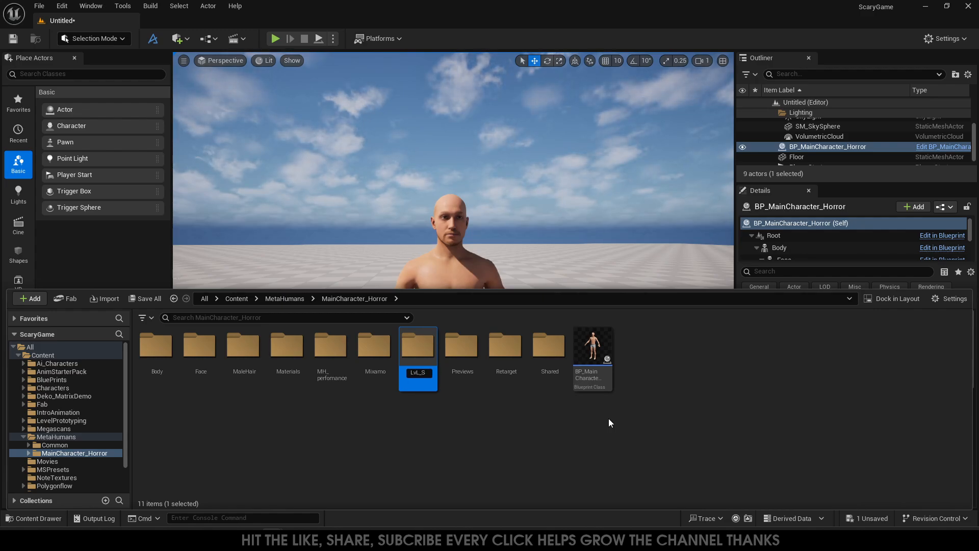
pyautogui.write('e')
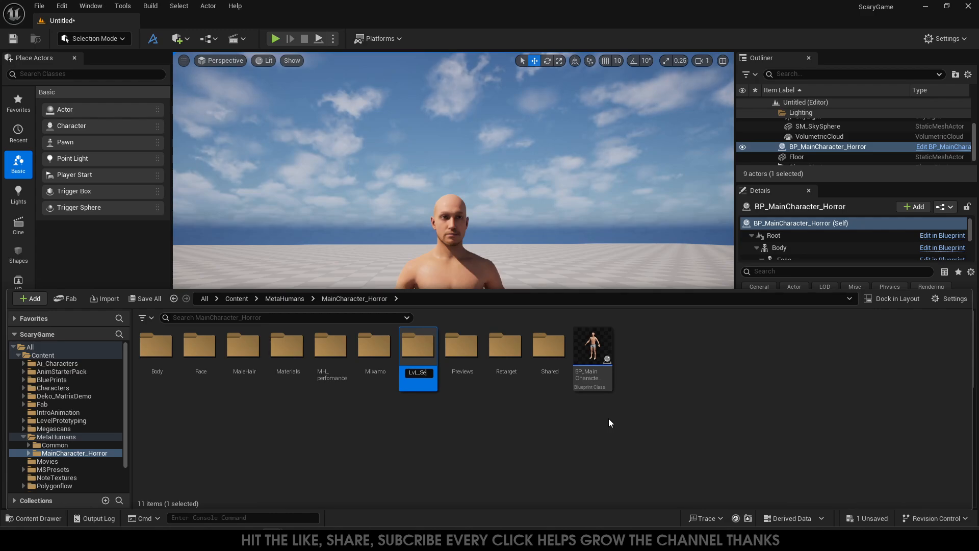
pyautogui.write('q_')
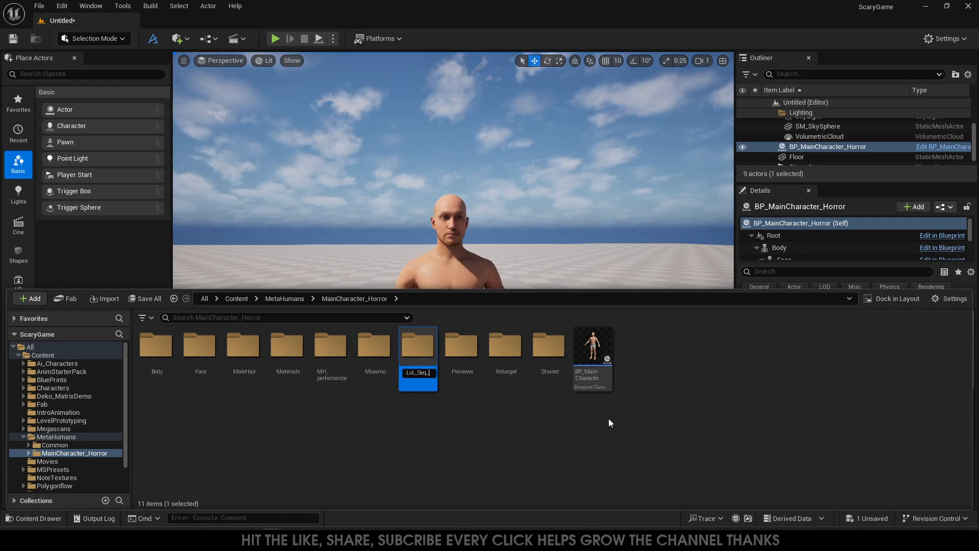
pyautogui.write('Animations')
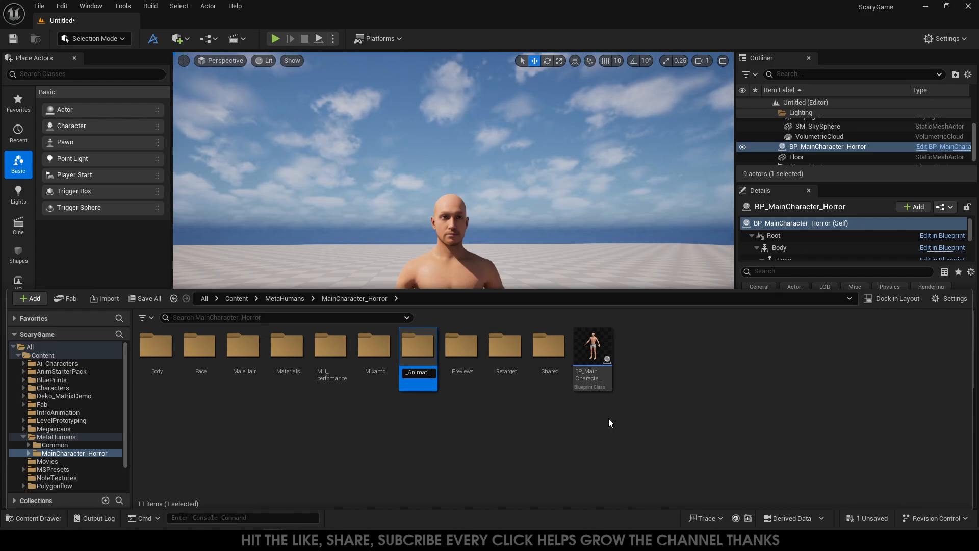
pyautogui.press('Return')
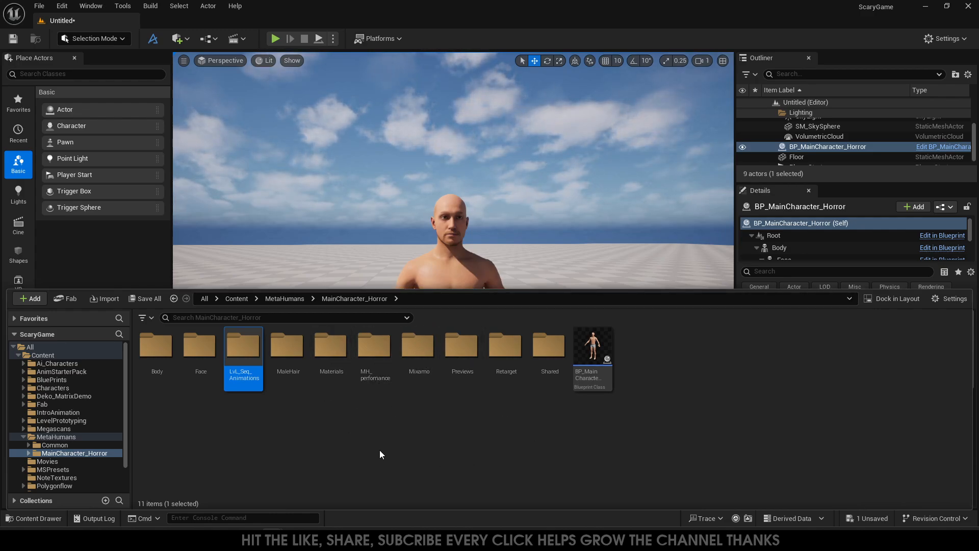
# - Add a new folder named Audio to the MainCharacter_Horror folder
pyautogui.click(516, 434)
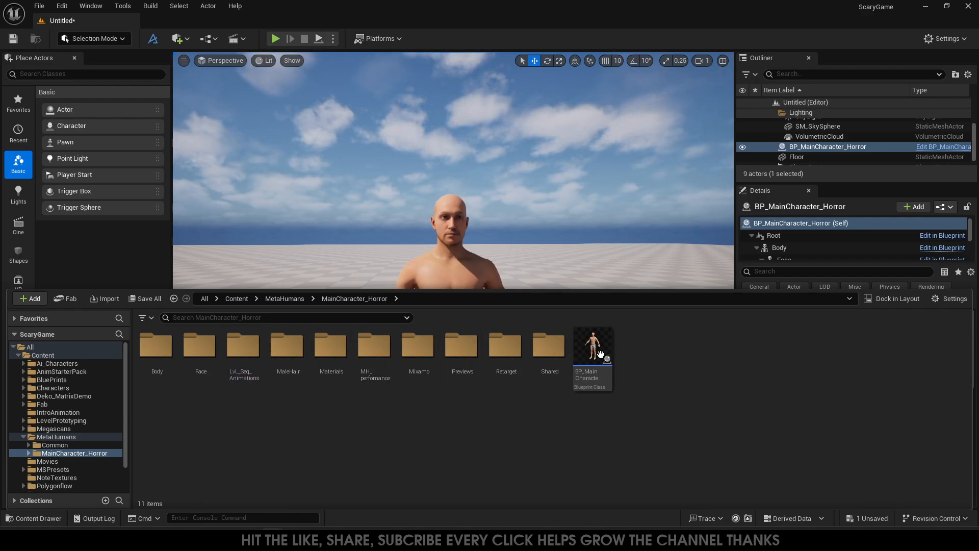
pyautogui.click(244, 379)
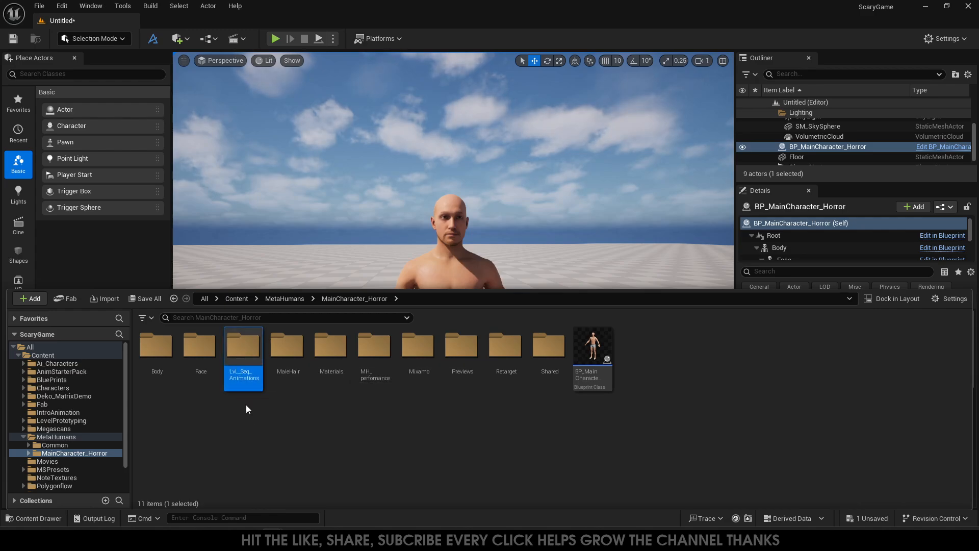
pyautogui.rightClick(415, 421)
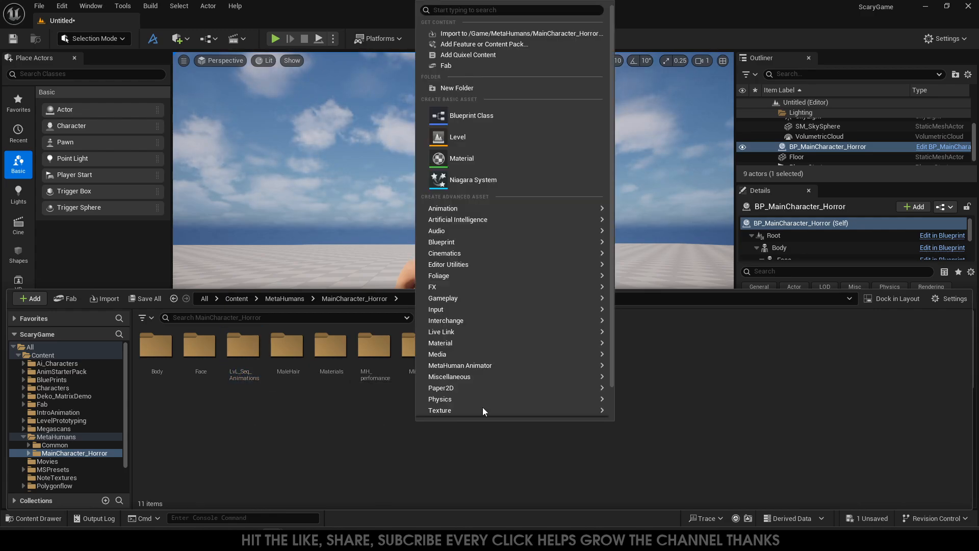
pyautogui.click(469, 88)
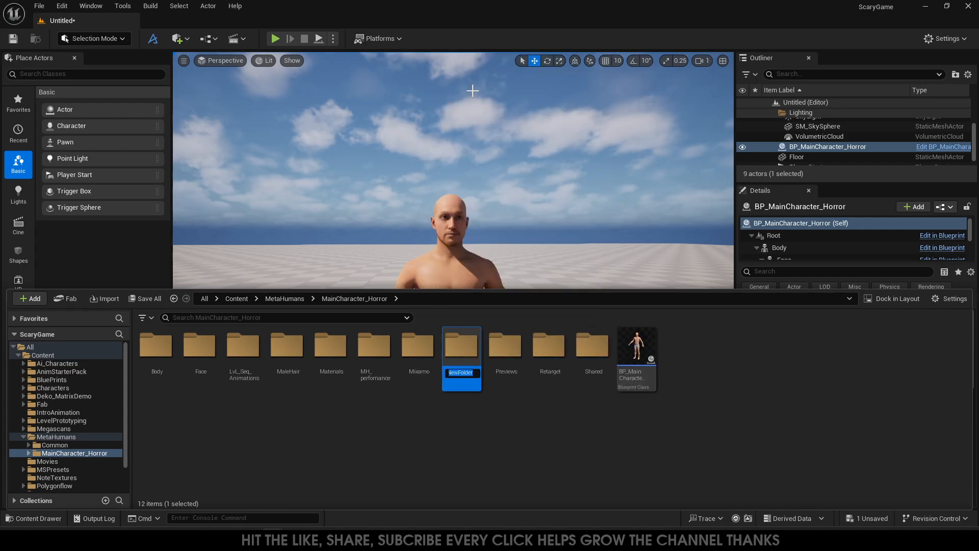
pyautogui.write('Au')
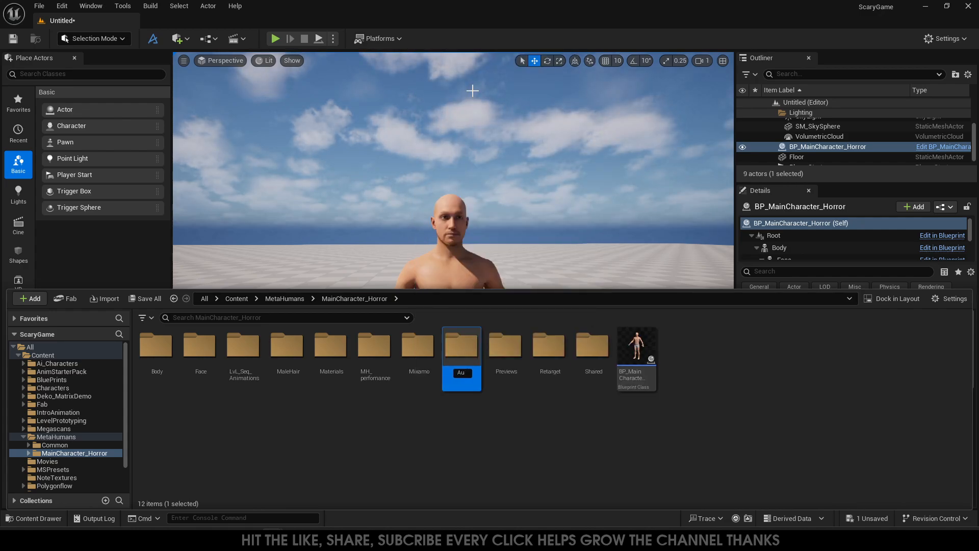
pyautogui.write('dio')
pyautogui.press('Return')
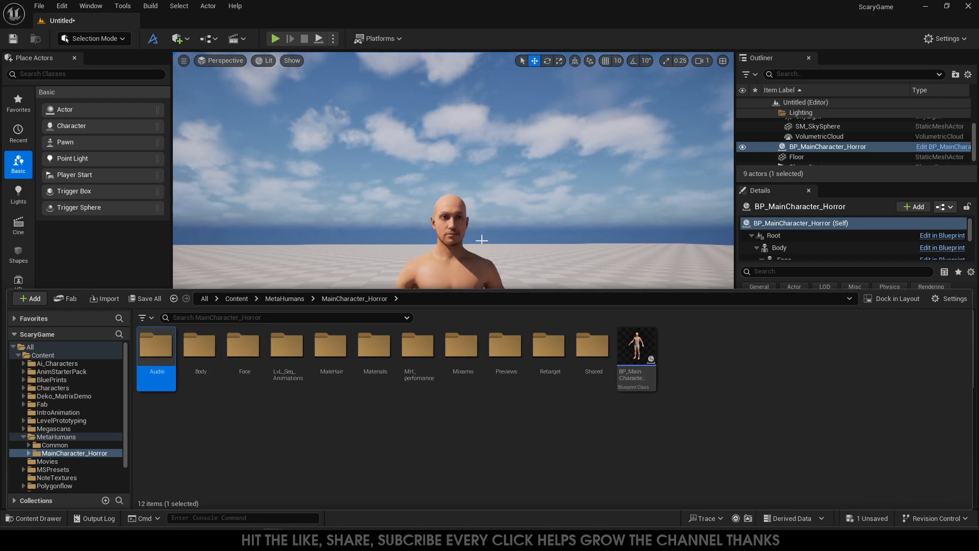
# - Import the HelloThere sound file from the computer into the new Audio folder
pyautogui.doubleClick(164, 354)
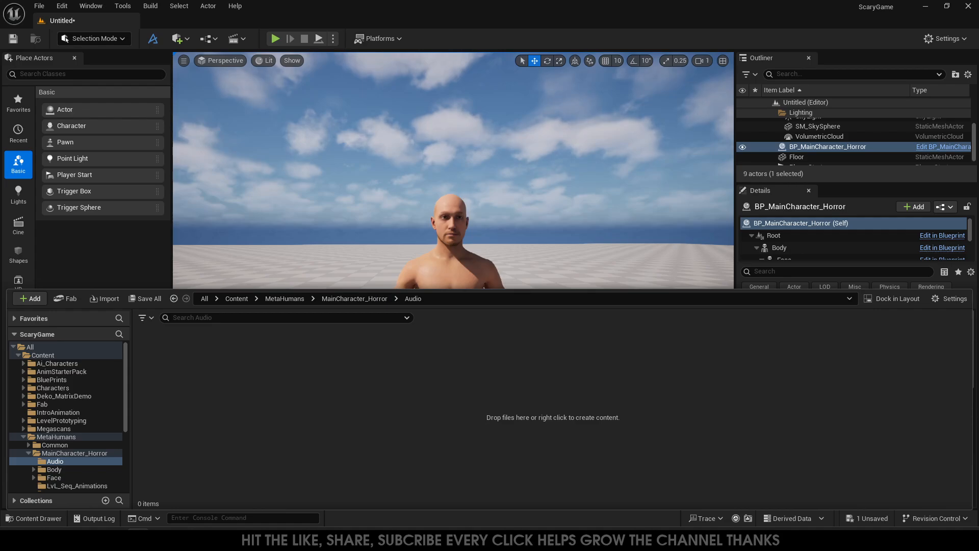
pyautogui.moveTo(978, 217); pyautogui.dragTo(222, 390)
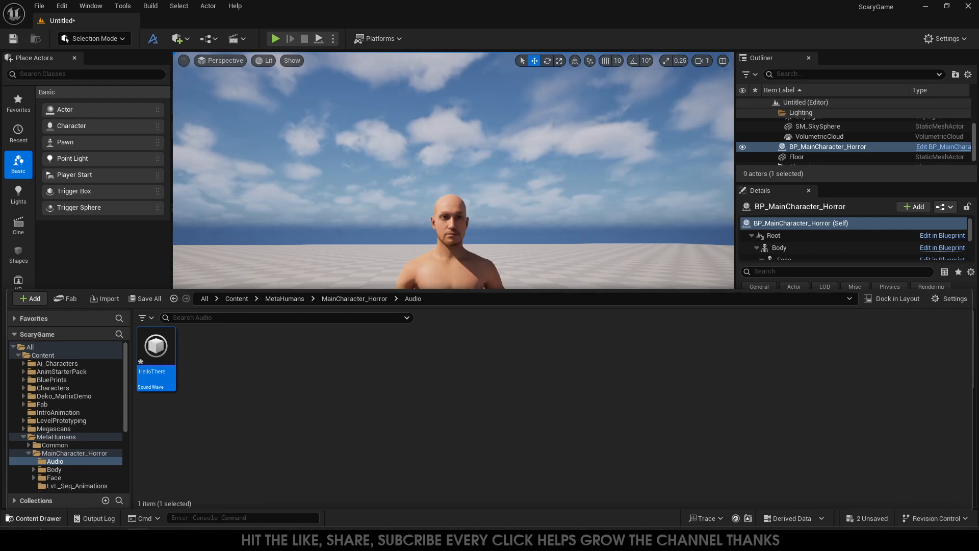
# - Look up the Sound Recorder app by searching Windows for "reco", then return to the project without opening it
pyautogui.click(16, 539)
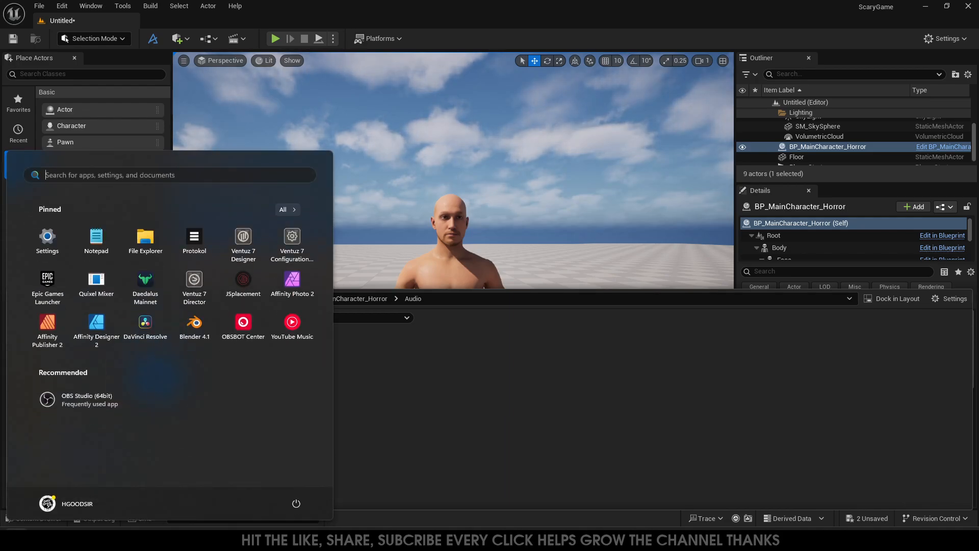
pyautogui.write('reco')
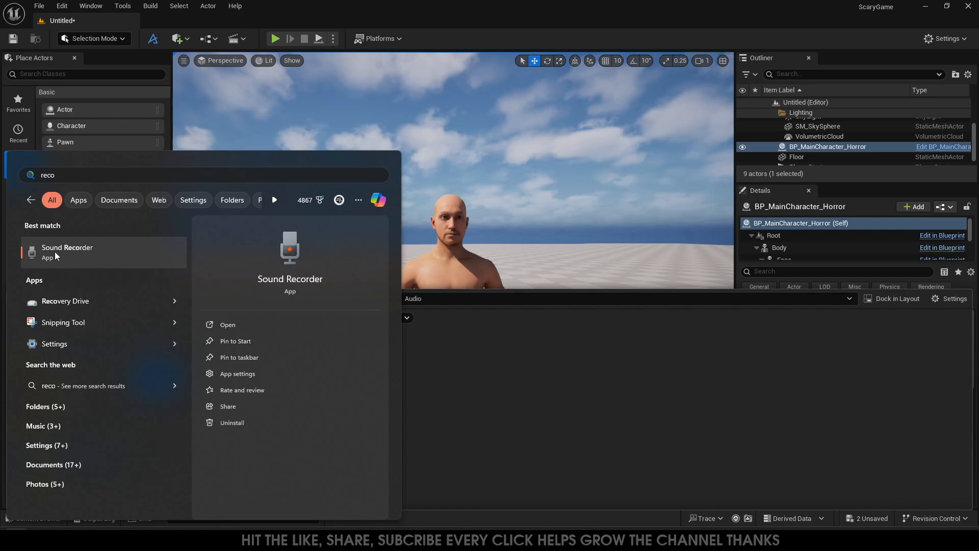
pyautogui.click(525, 383)
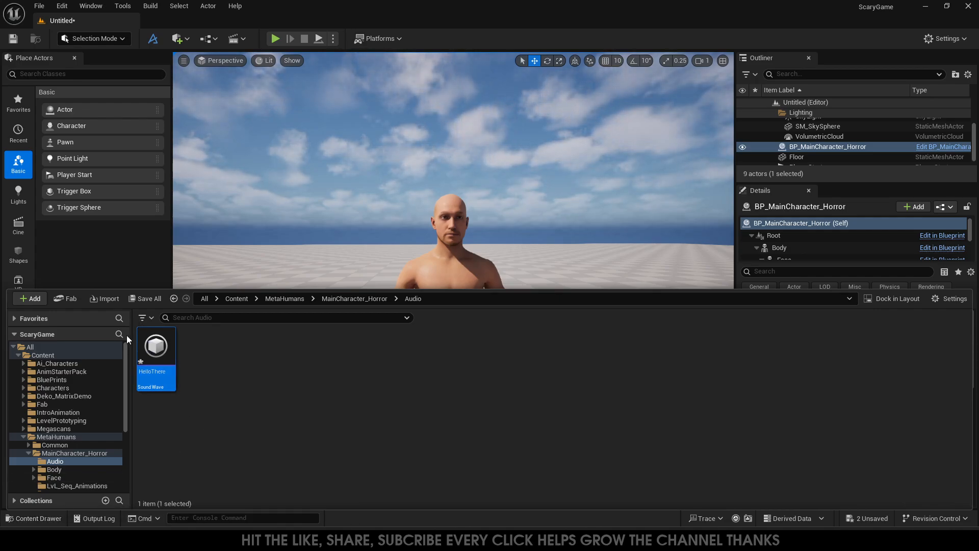
# - Preview the imported HelloThere sound in the Audio folder and close the content browser
pyautogui.click(153, 351)
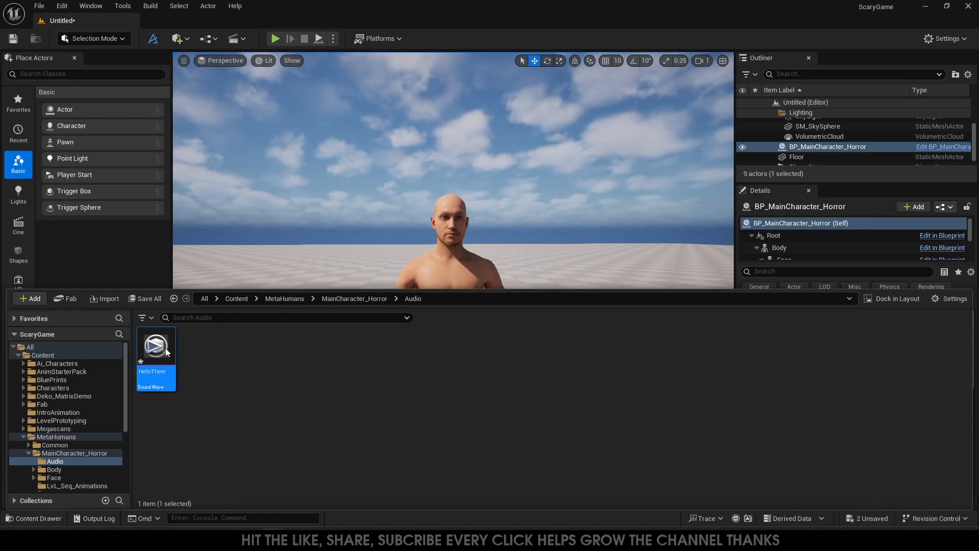
pyautogui.click(54, 518)
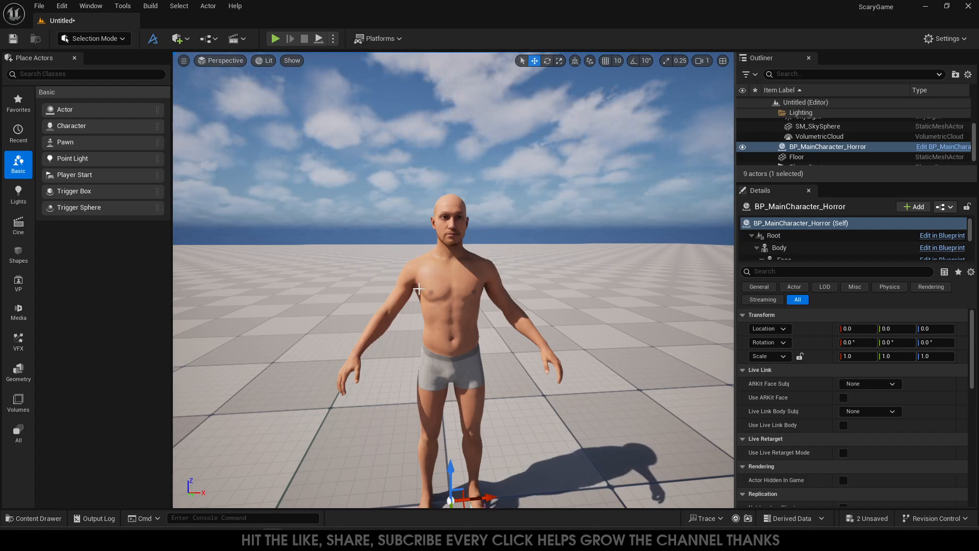
# - Export the BP_MainCharacter_Horror actor from the level as an FBX file
pyautogui.moveTo(419, 289); pyautogui.dragTo(418, 315, button='right')
pyautogui.press('s')
pyautogui.press('w')
pyautogui.moveTo(459, 232)
pyautogui.mouseDown(button='right')
pyautogui.moveTo(458, 217)
pyautogui.moveTo(459, 232)
pyautogui.mouseUp(button='right')
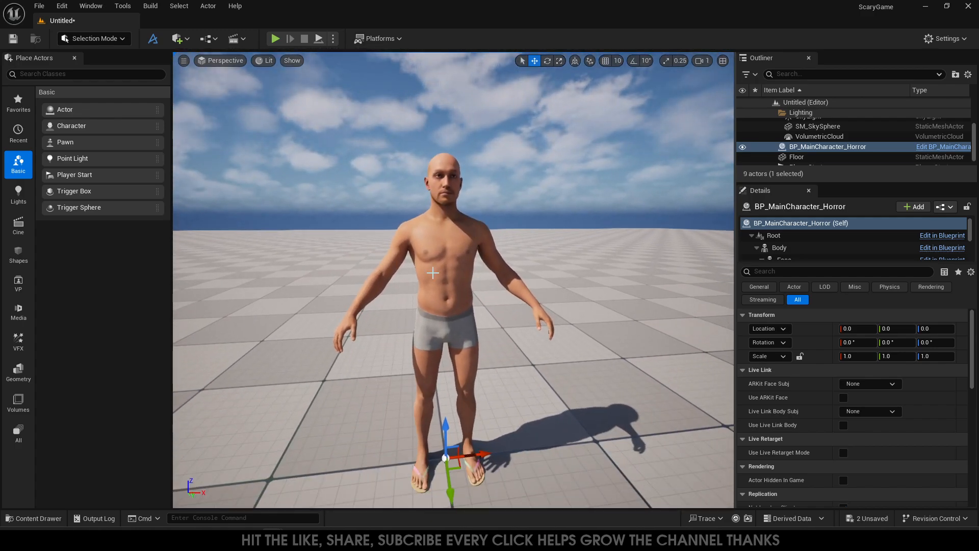
pyautogui.click(843, 148)
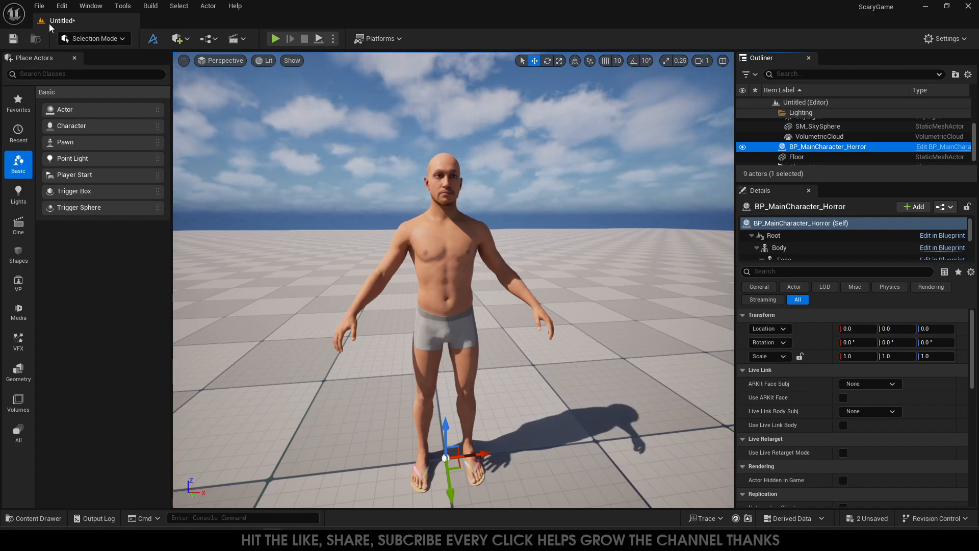
pyautogui.click(39, 6)
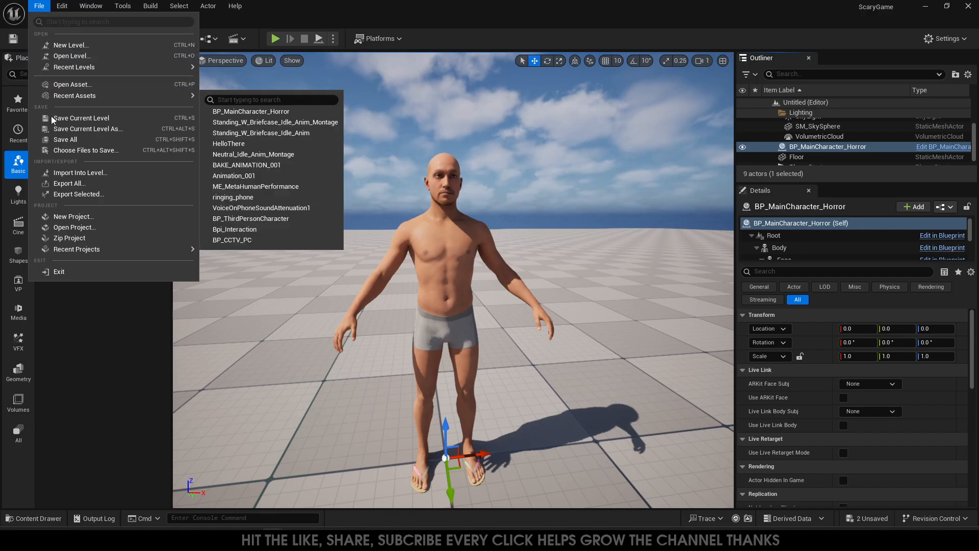
pyautogui.click(80, 195)
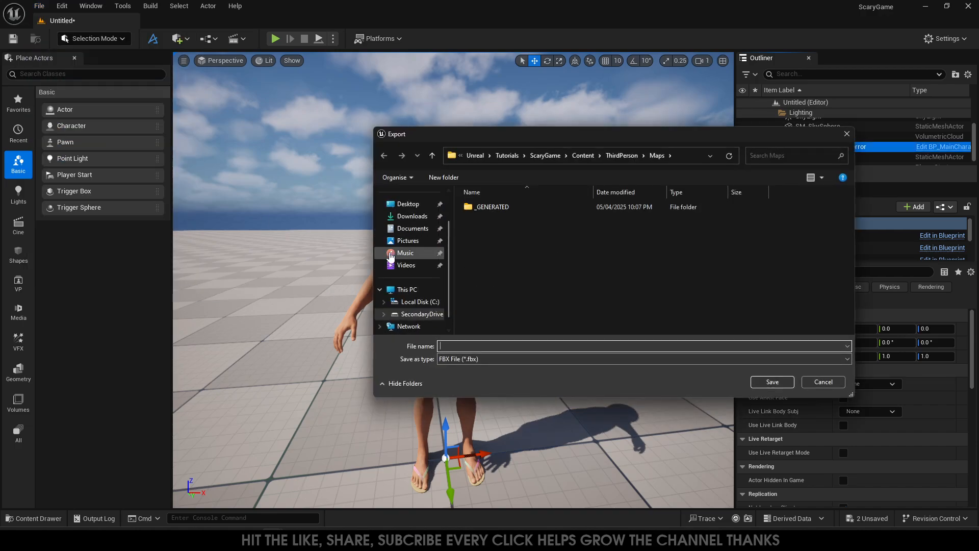
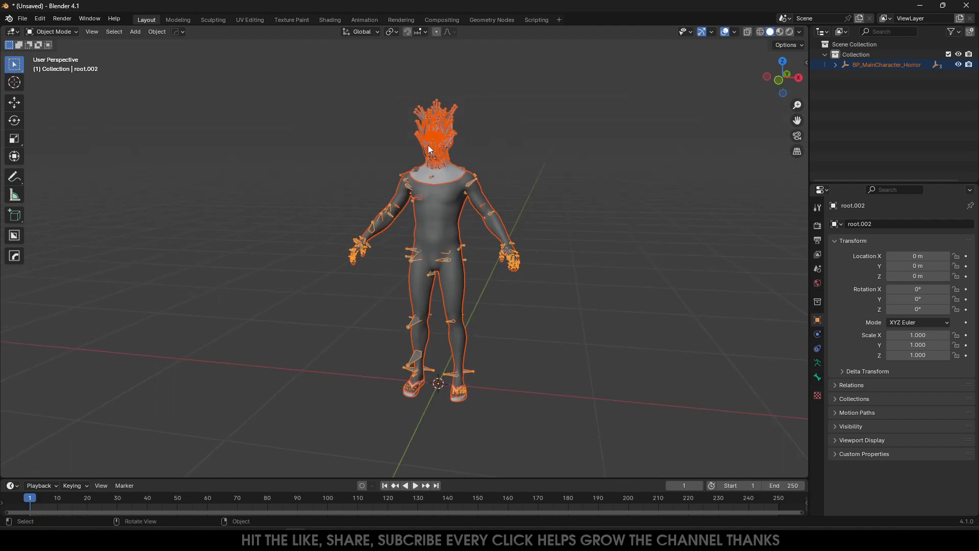
# - In Blender, examine the imported character's head and face bones, shoulders and body mesh up close
pyautogui.scroll(5, 542, 109)
pyautogui.keyDown('shift'); pyautogui.moveTo(549, 121); pyautogui.dragTo(472, 249, button='middle'); pyautogui.keyUp('shift')
pyautogui.click(484, 259)
pyautogui.scroll(8, 424, 254)
pyautogui.scroll(-6, 479, 258)
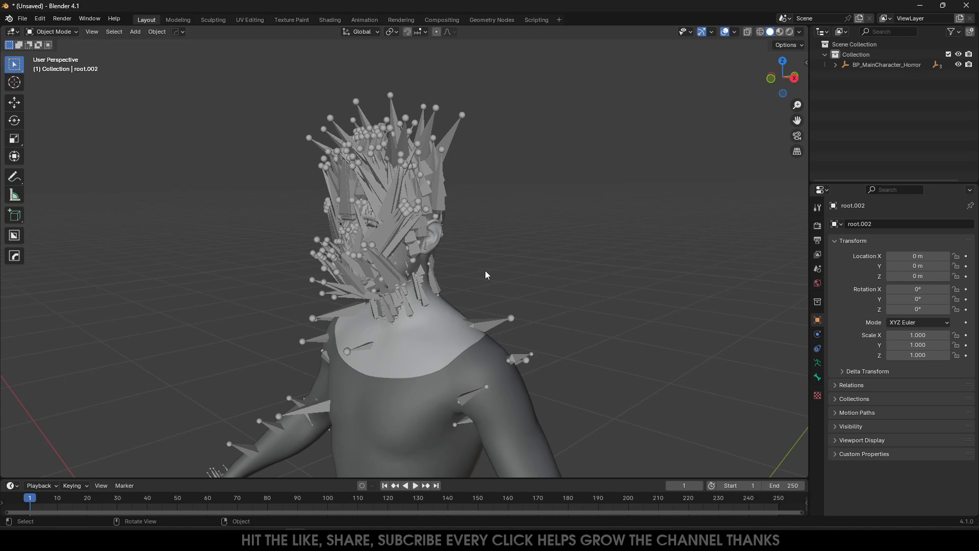
pyautogui.scroll(10, 485, 271)
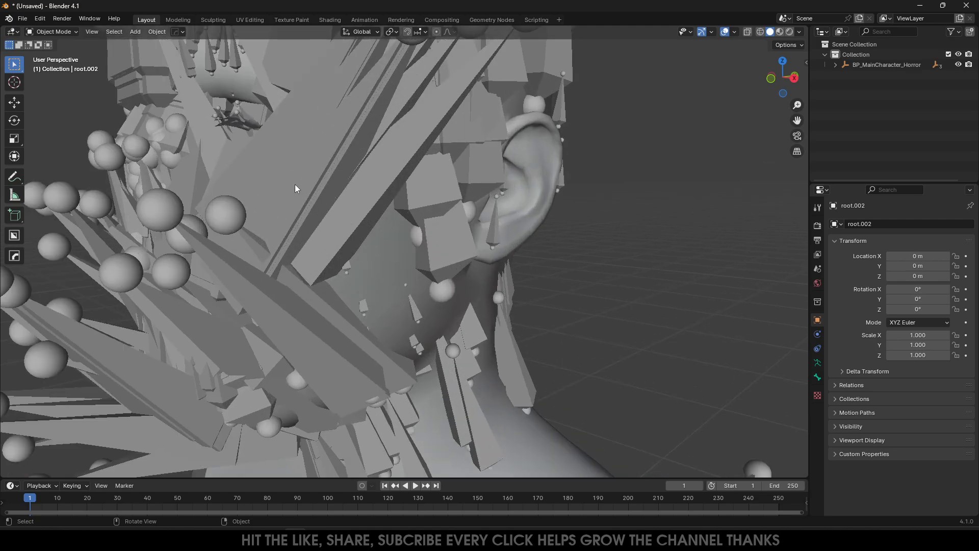
pyautogui.moveTo(295, 188); pyautogui.dragTo(351, 211, button='middle')
pyautogui.scroll(-6, 212, 128)
pyautogui.moveTo(213, 127); pyautogui.dragTo(523, 211, button='middle')
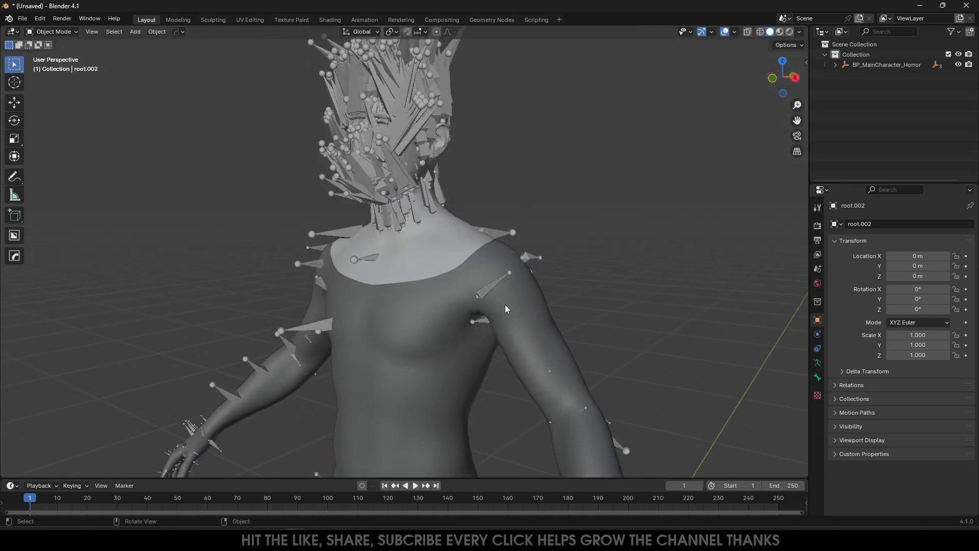
pyautogui.moveTo(506, 308); pyautogui.dragTo(495, 278, button='middle')
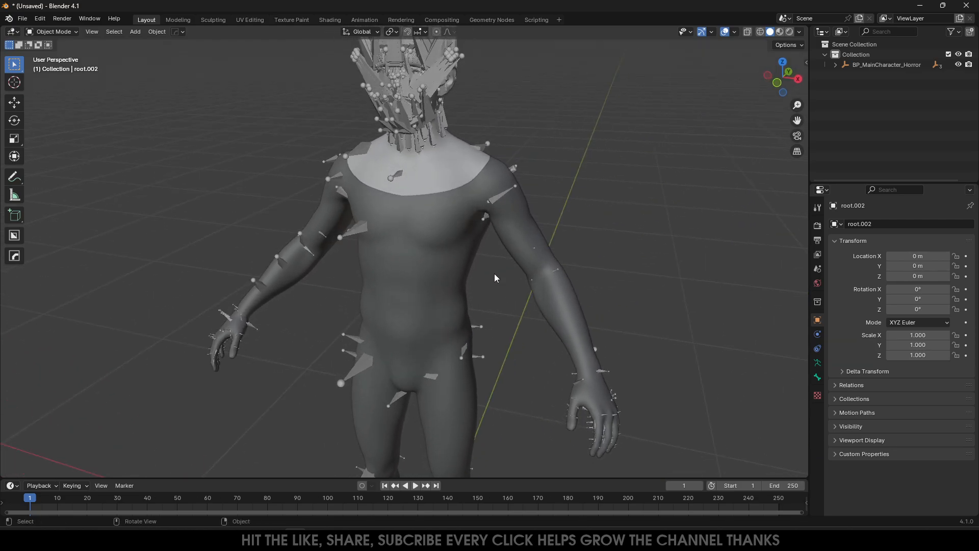
# - Select only the character's body and face meshes, leaving the armatures unselected
pyautogui.click(459, 284)
pyautogui.keyDown('shift'); pyautogui.click(470, 180); pyautogui.keyUp('shift')
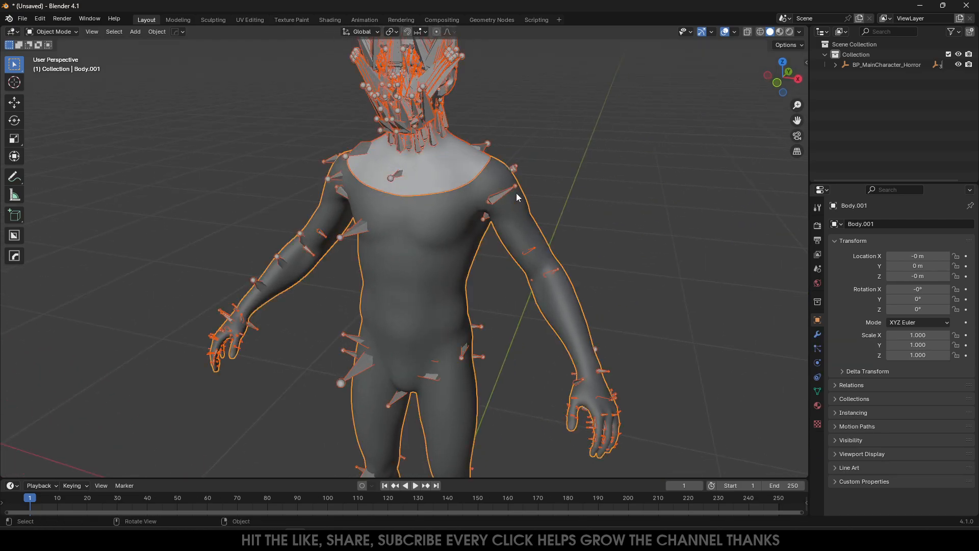
pyautogui.click(467, 225)
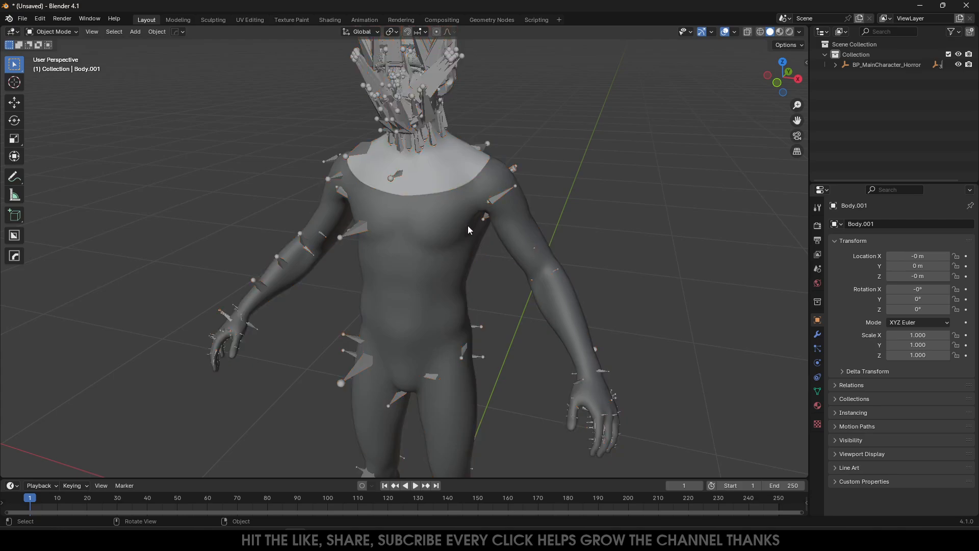
pyautogui.keyDown('shift'); pyautogui.click(461, 181); pyautogui.keyUp('shift')
pyautogui.scroll(-2, 497, 329)
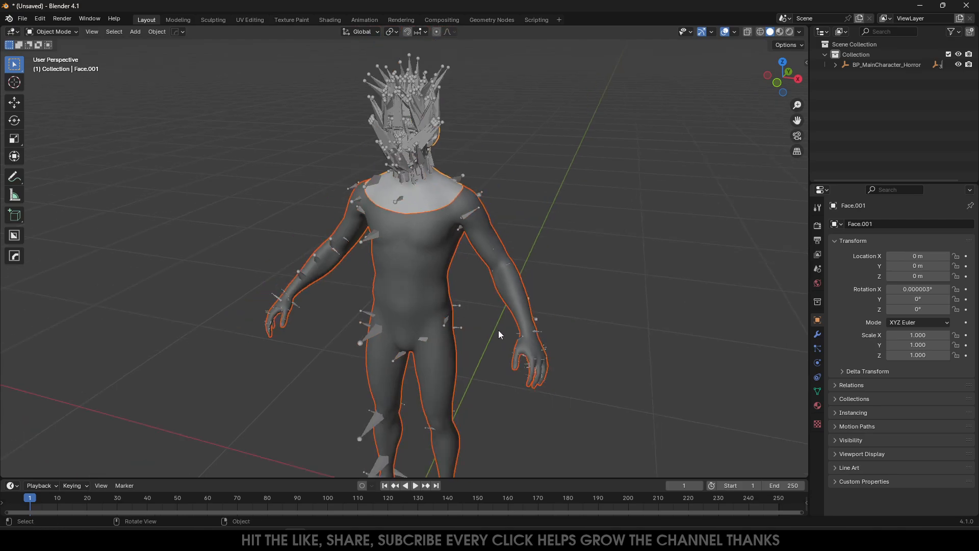
pyautogui.scroll(-3, 430, 341)
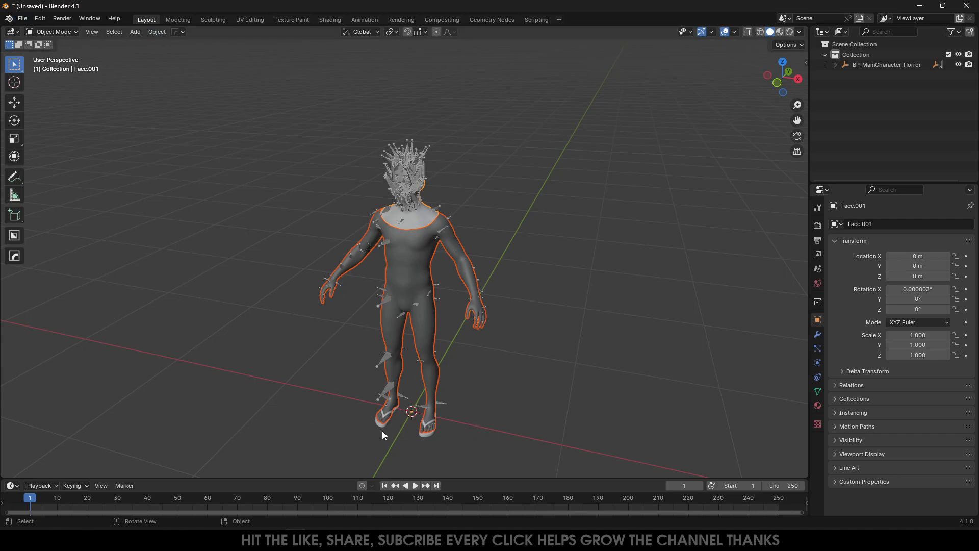
# - Export only the selected objects to the Downloads folder as an FBX named EXPORT_MIXAMO, and close Blender
pyautogui.click(23, 19)
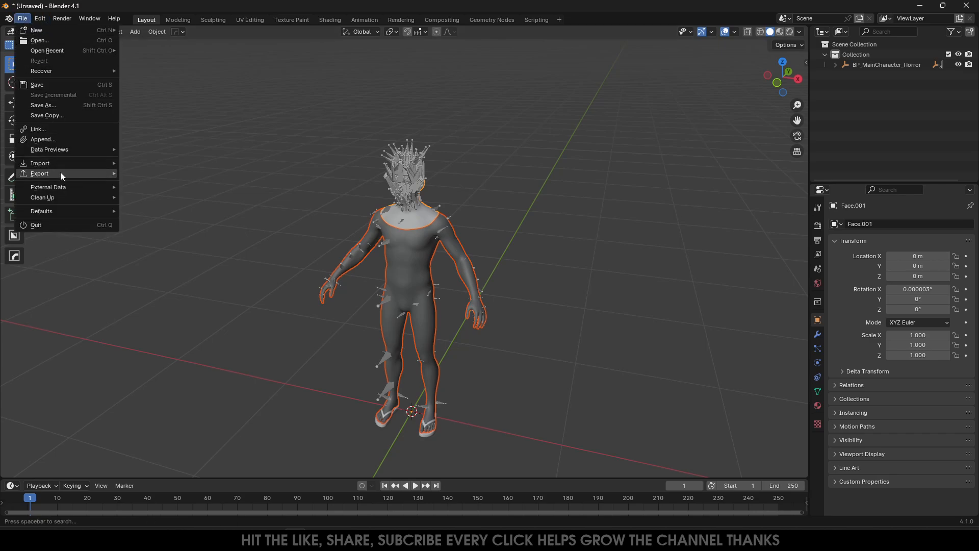
pyautogui.moveTo(60, 176)
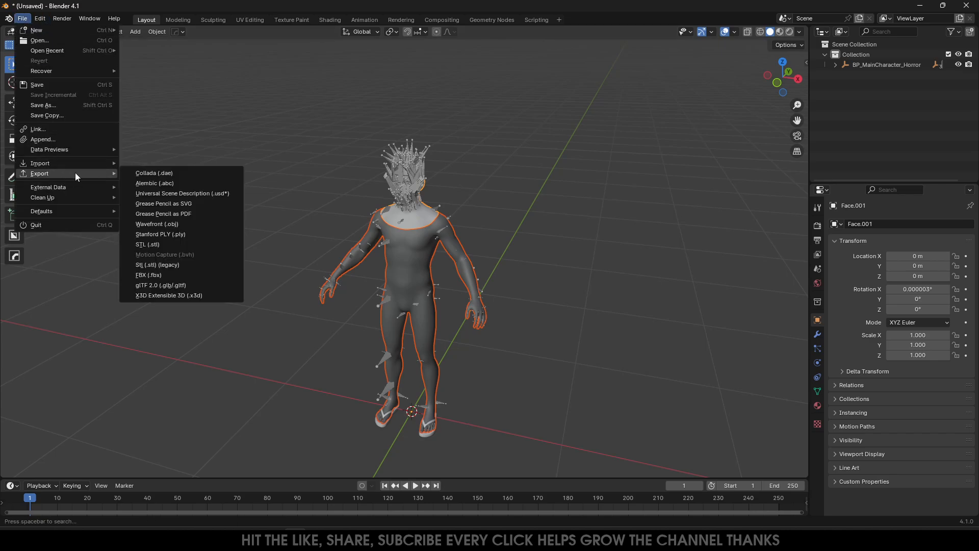
pyautogui.click(168, 275)
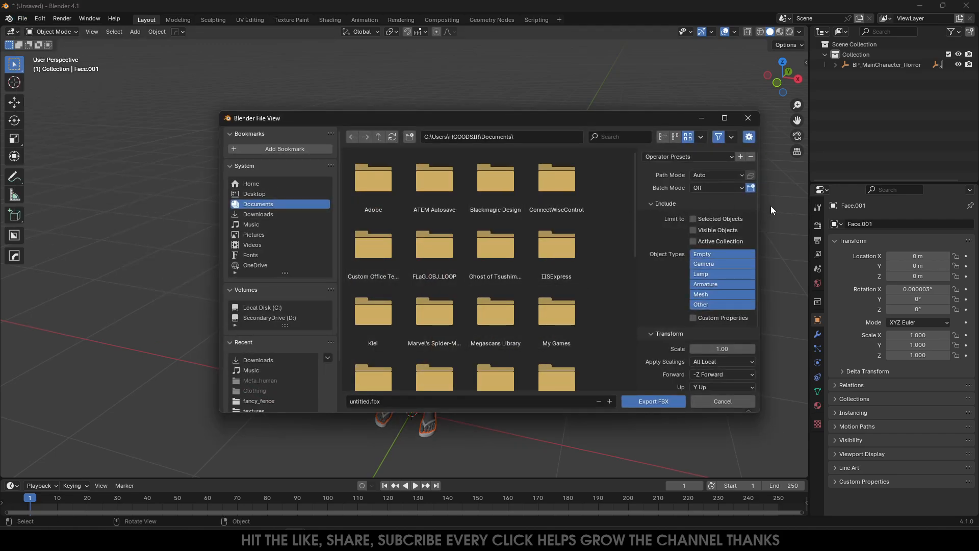
pyautogui.click(253, 215)
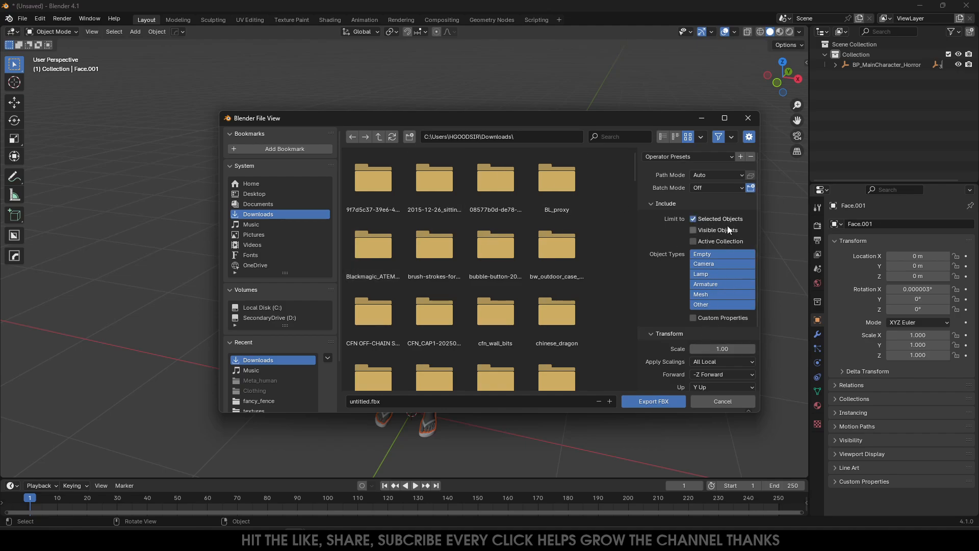
pyautogui.click(395, 401)
pyautogui.click(643, 402)
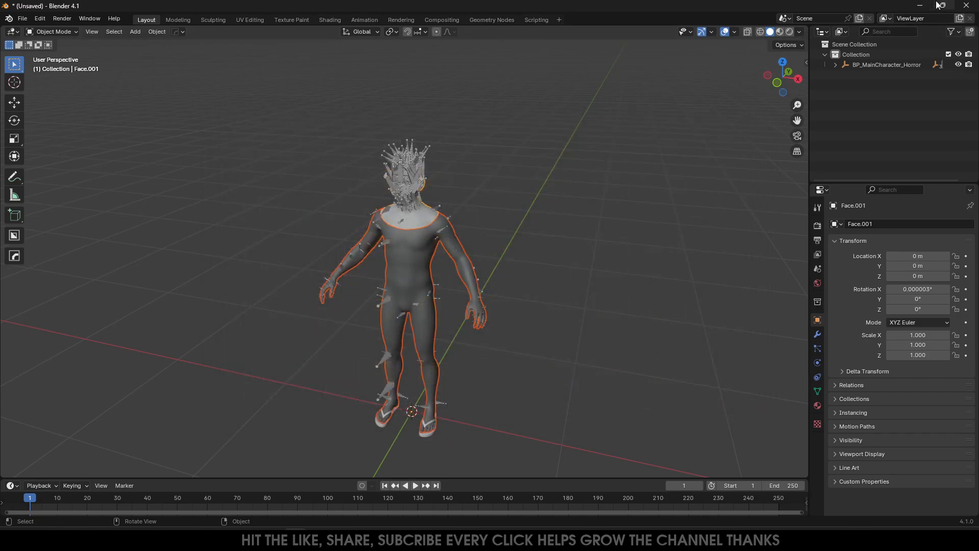
pyautogui.click(965, 7)
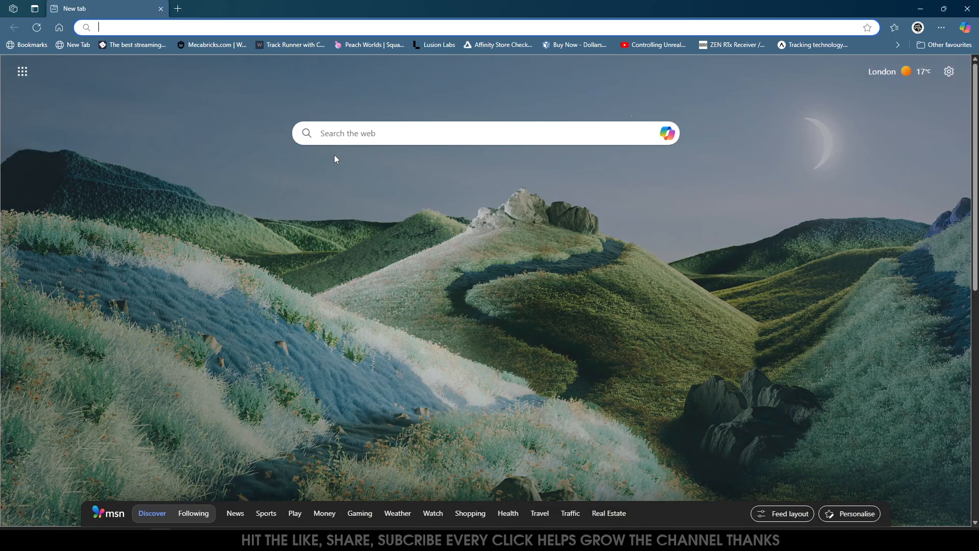
# - Open mixamo.com in the web browser and look at the default character in the preview
pyautogui.write('mixamo.com/#/')
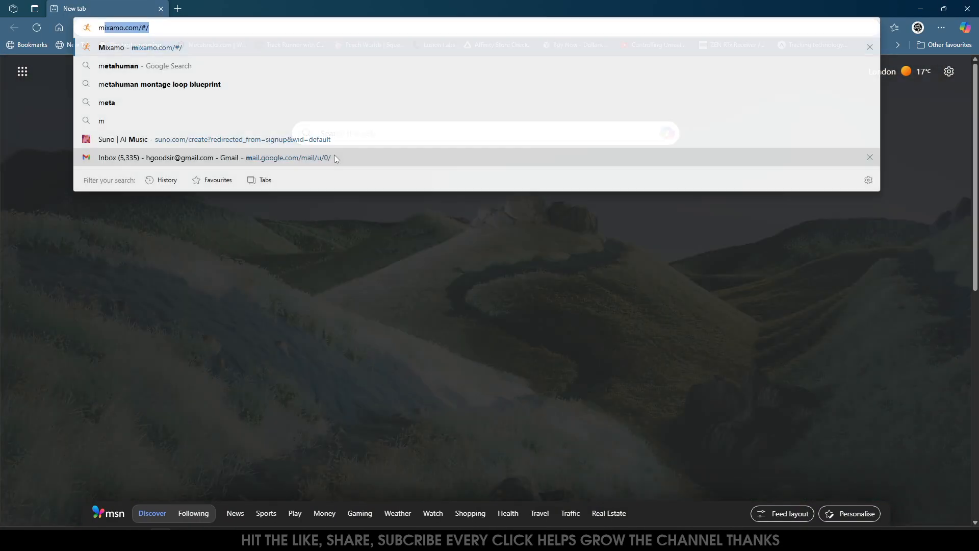
pyautogui.press('Return')
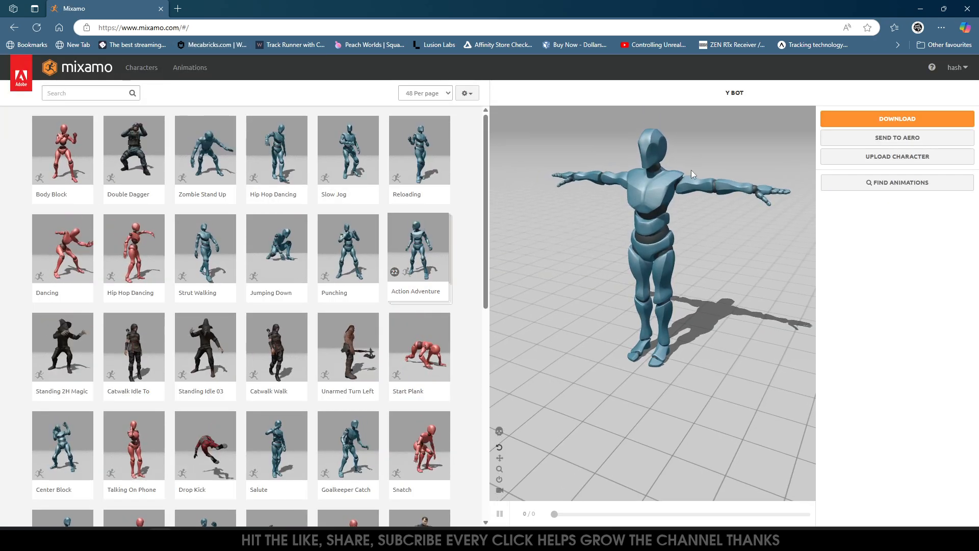
pyautogui.moveTo(690, 170); pyautogui.dragTo(617, 233)
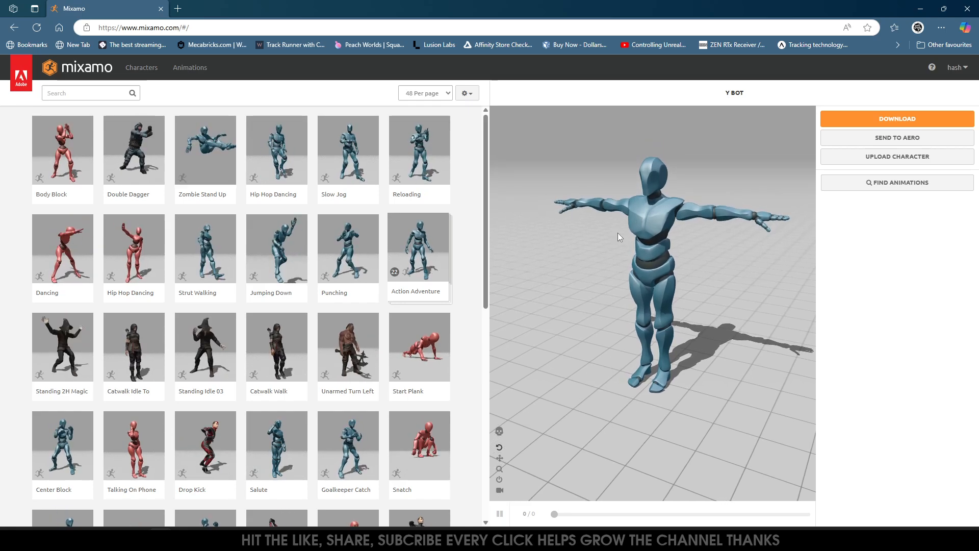
# - Upload the exported character file to Mixamo and accept its front-facing orientation in the Auto-Rigger
pyautogui.click(892, 157)
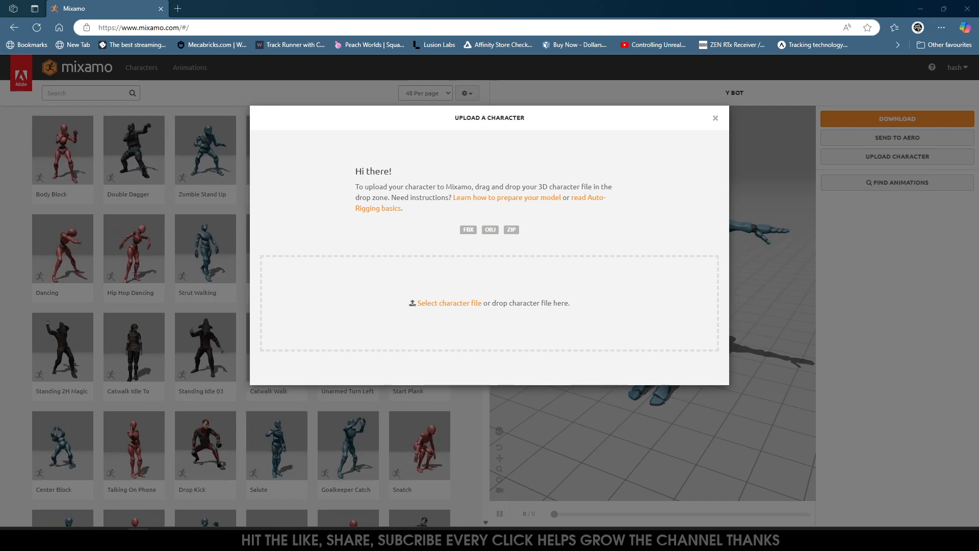
pyautogui.moveTo(591, 227); pyautogui.dragTo(373, 278)
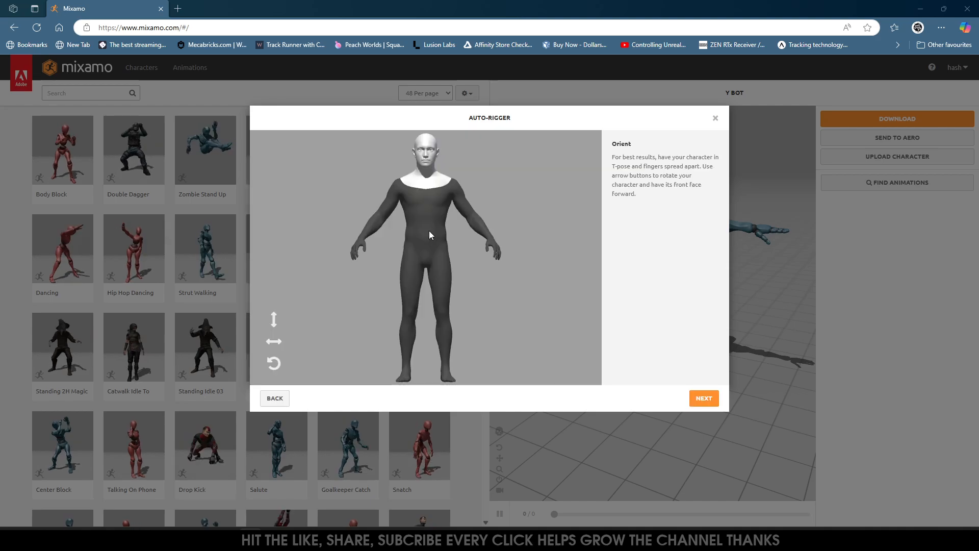
pyautogui.click(703, 399)
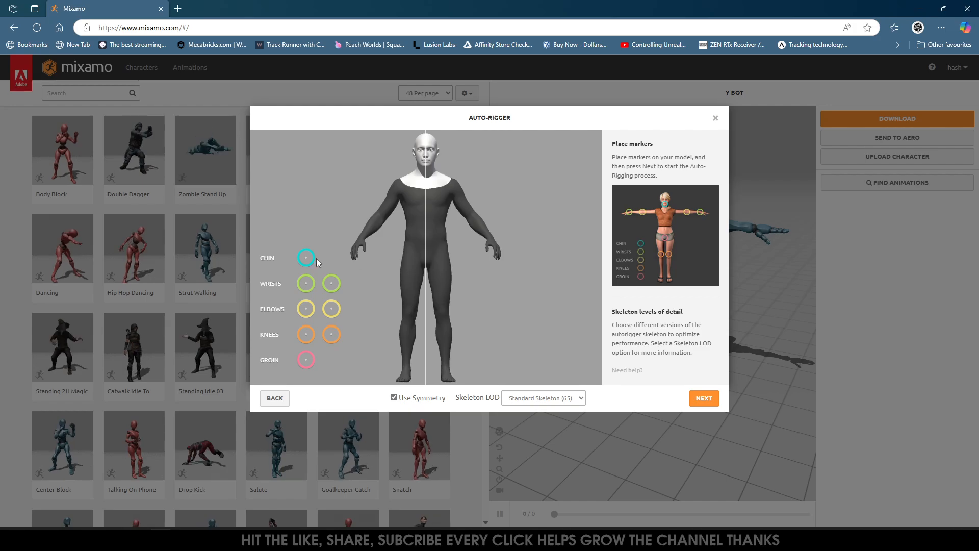
# - Place the chin, wrist, elbow, knee and groin markers on the character with symmetry enabled
pyautogui.moveTo(308, 258)
pyautogui.mouseDown()
pyautogui.moveTo(415, 181)
pyautogui.moveTo(422, 158)
pyautogui.moveTo(427, 168)
pyautogui.mouseUp()
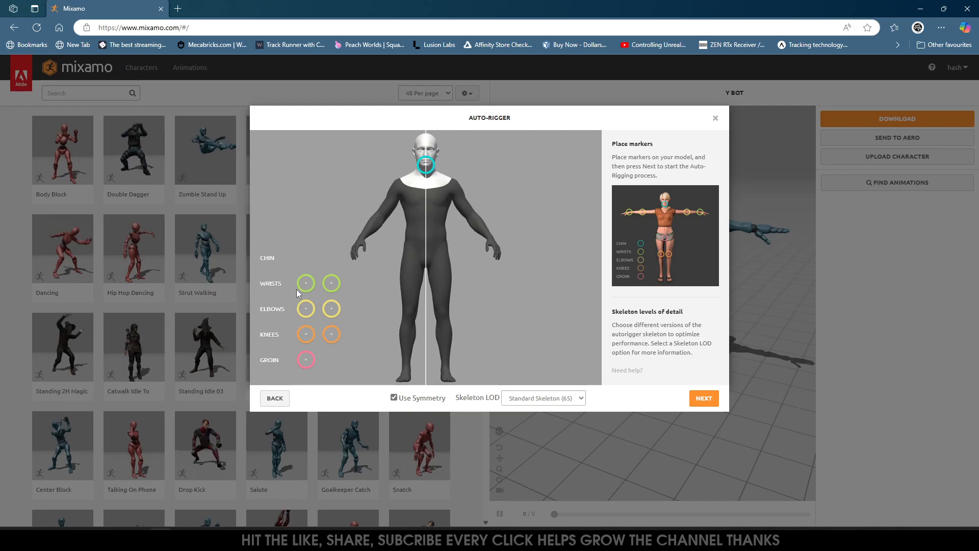
pyautogui.moveTo(306, 284); pyautogui.dragTo(369, 242)
pyautogui.moveTo(306, 308)
pyautogui.mouseDown()
pyautogui.moveTo(345, 290)
pyautogui.moveTo(382, 220)
pyautogui.mouseUp()
pyautogui.moveTo(306, 334); pyautogui.dragTo(410, 317)
pyautogui.moveTo(306, 362)
pyautogui.mouseDown()
pyautogui.moveTo(433, 277)
pyautogui.moveTo(427, 270)
pyautogui.mouseUp()
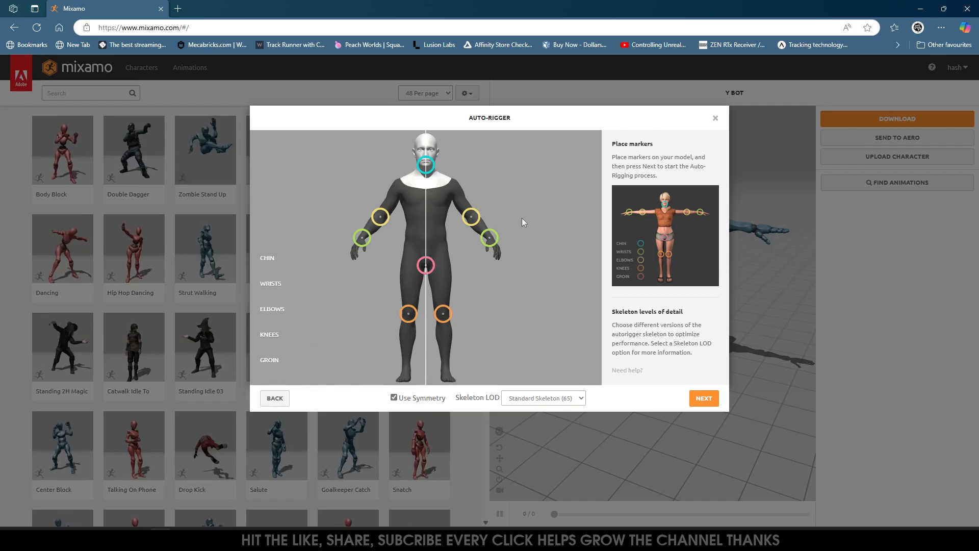
# - Auto-rig the character with the Standard Skeleton (65), accept the rig and make it the current character
pyautogui.click(703, 398)
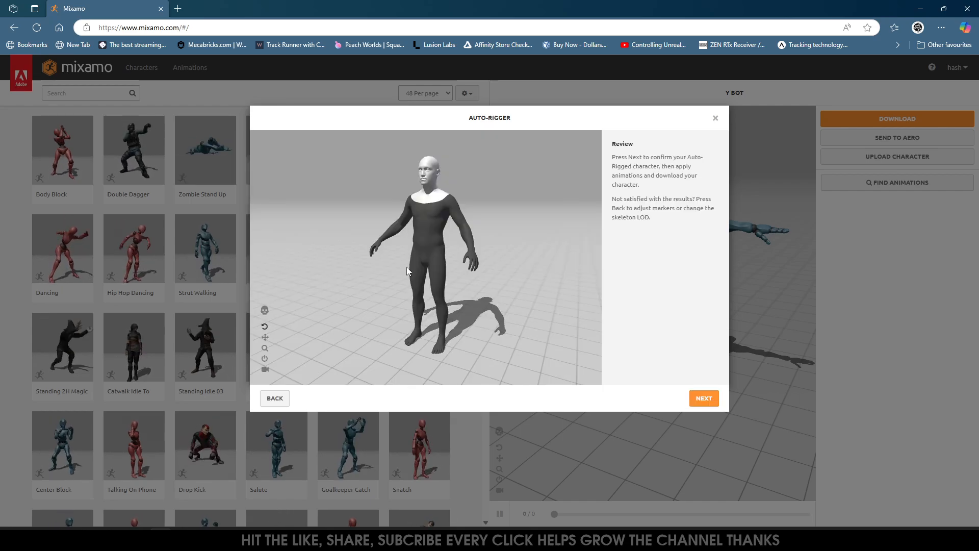
pyautogui.click(703, 401)
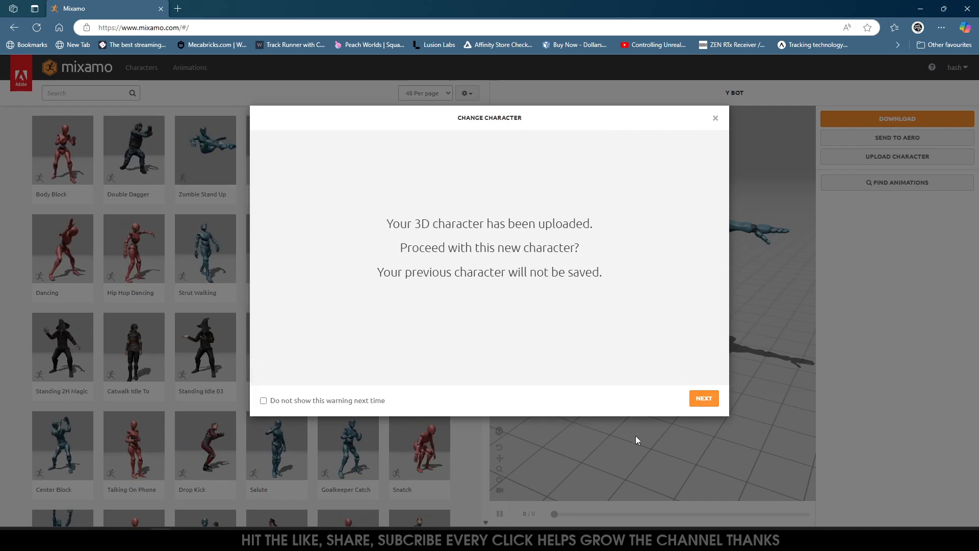
pyautogui.click(704, 399)
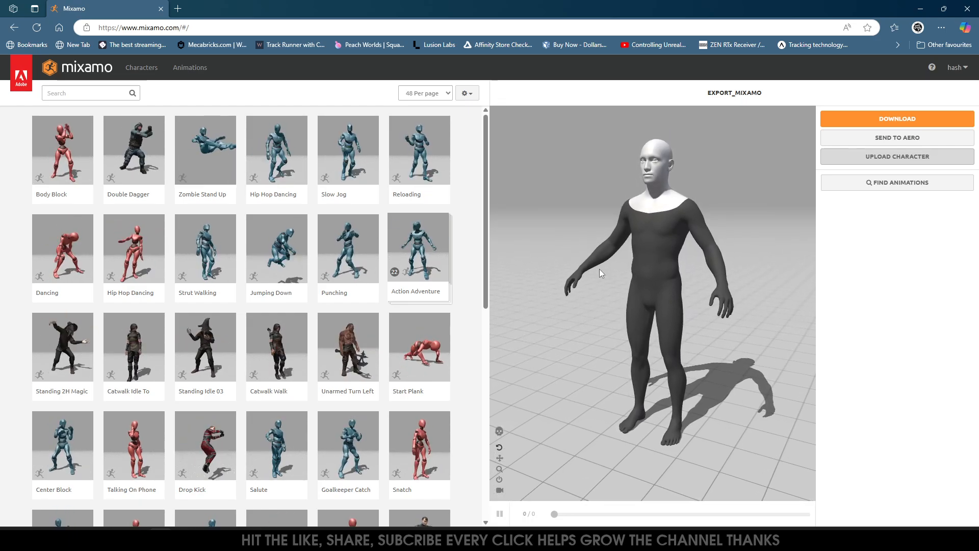
# - Search the Mixamo animations for "standing"
pyautogui.click(79, 91)
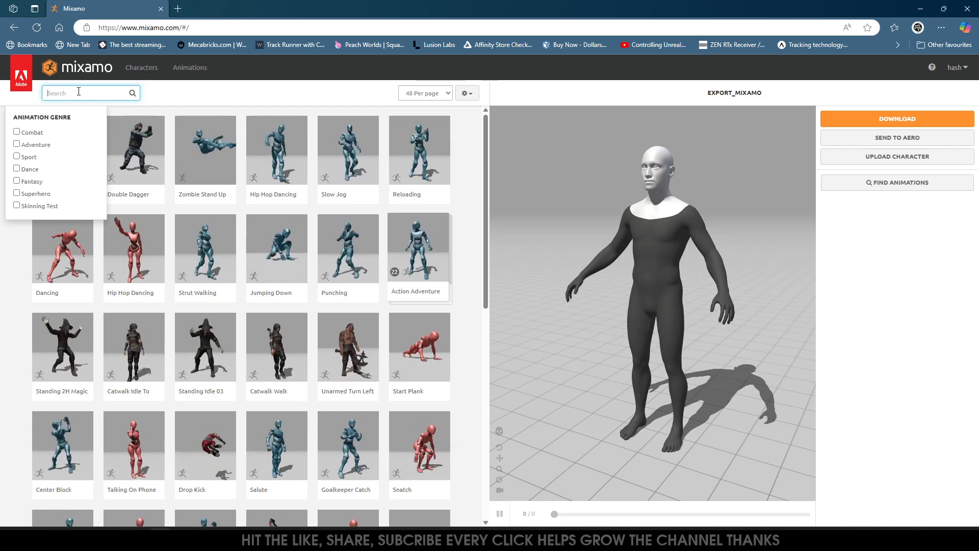
pyautogui.write('standing')
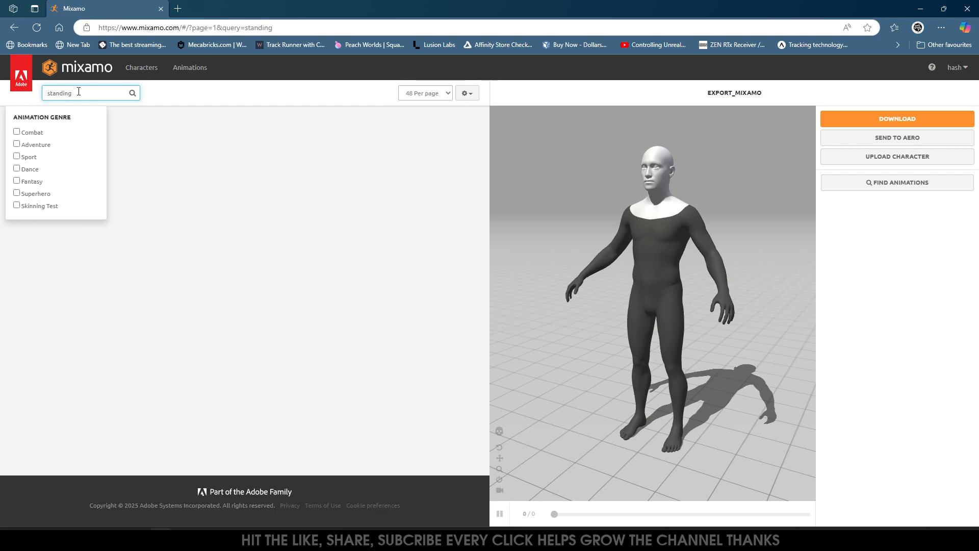
pyautogui.click(227, 105)
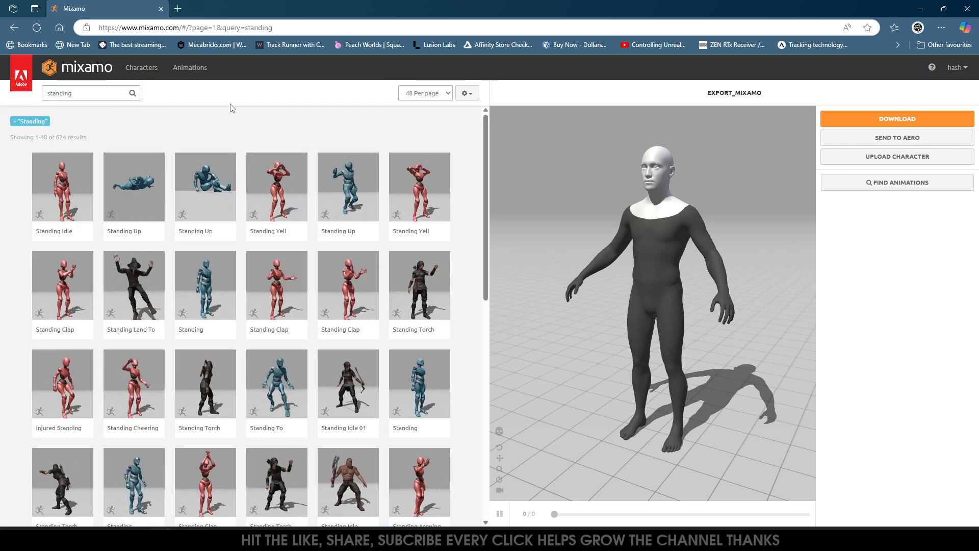
# - Preview the Standing W/Briefcase Idle animation on the character and look through the other standing animations
pyautogui.click(208, 295)
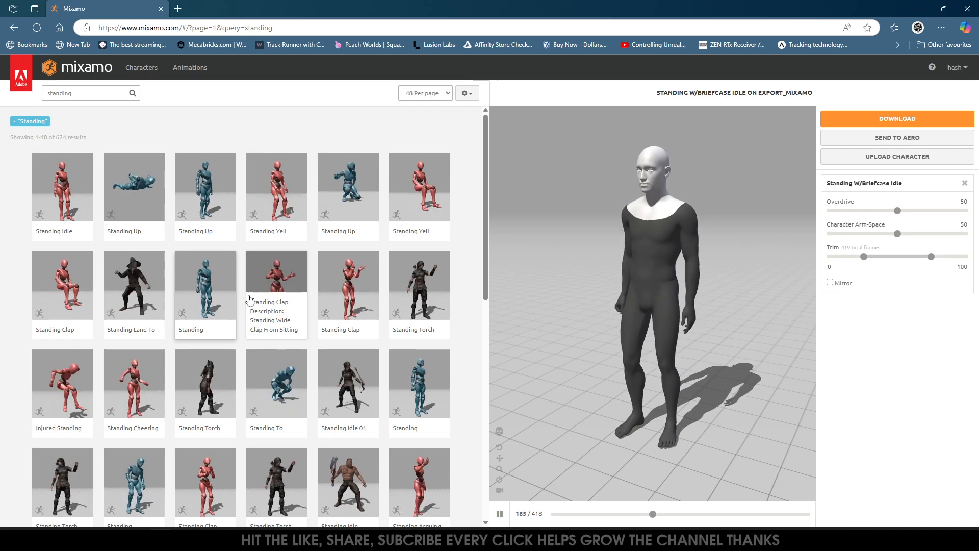
pyautogui.scroll(-6, 225, 321)
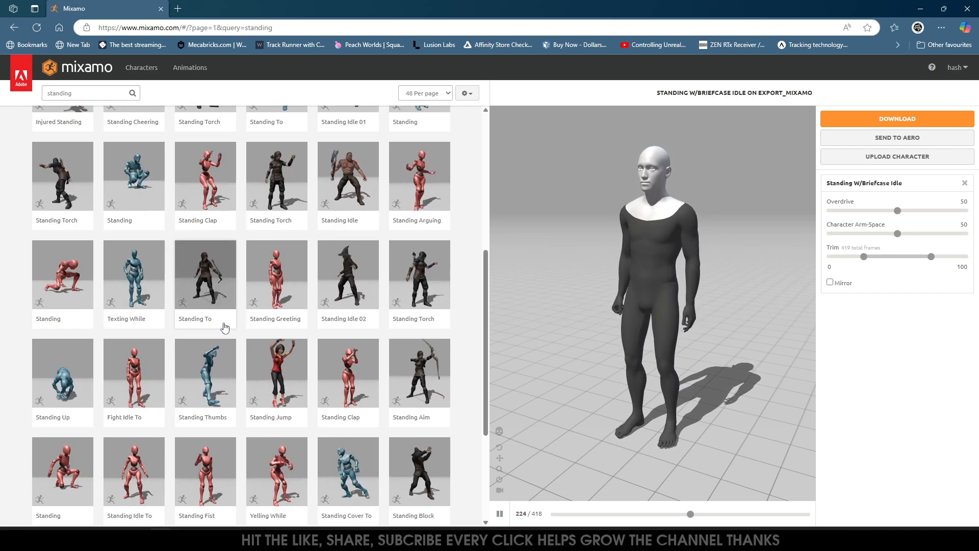
# - Search the Mixamo animations for "idle" and preview Breathing Idle on the character
pyautogui.click(45, 93)
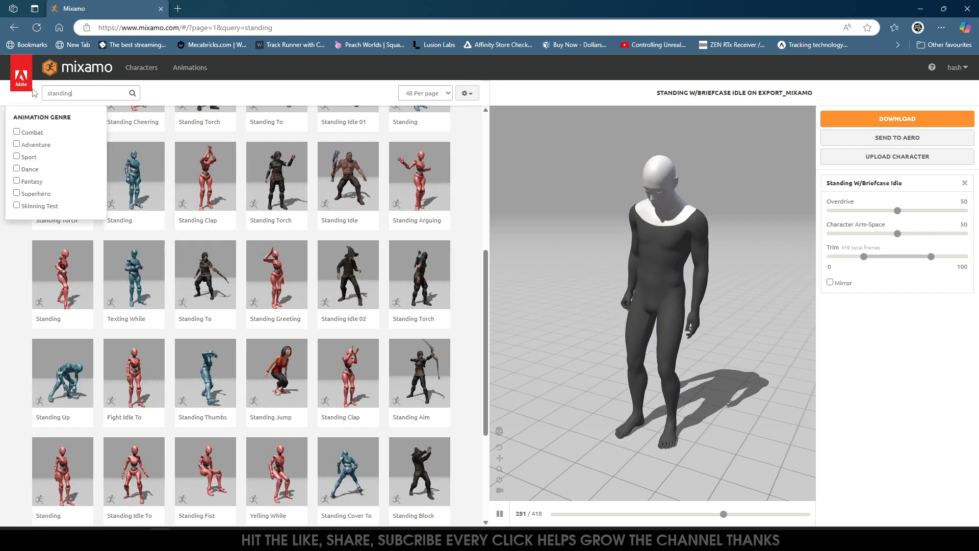
pyautogui.hotkey('ctrl', 'a')
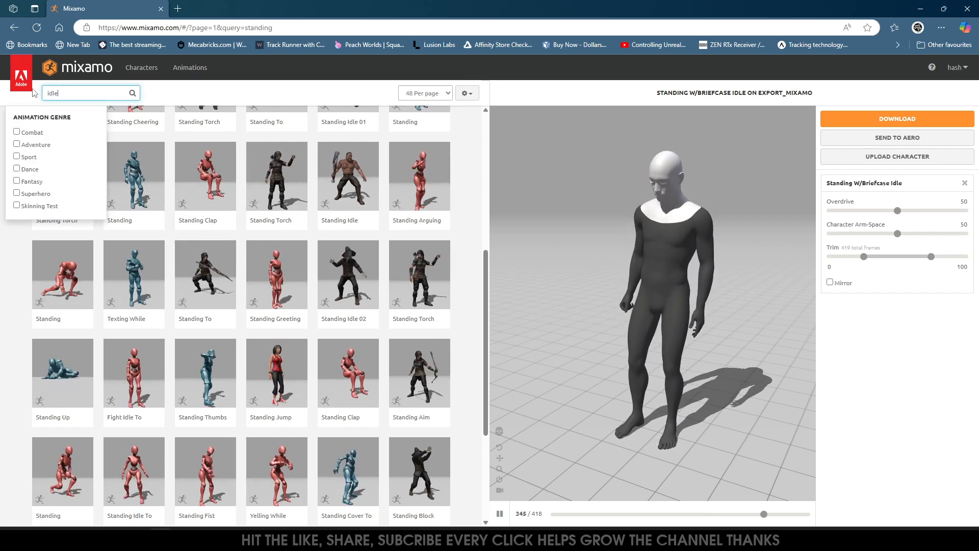
pyautogui.press('Return')
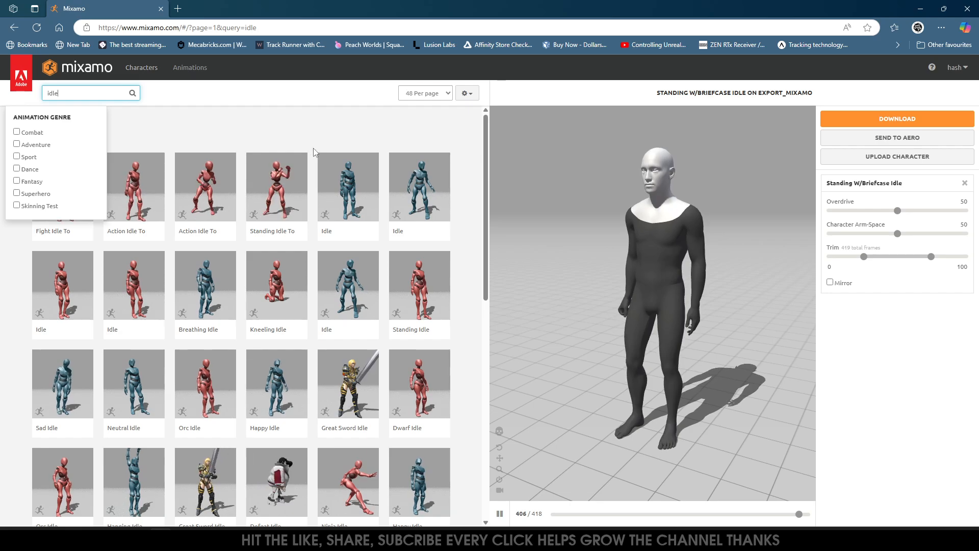
pyautogui.press('Return')
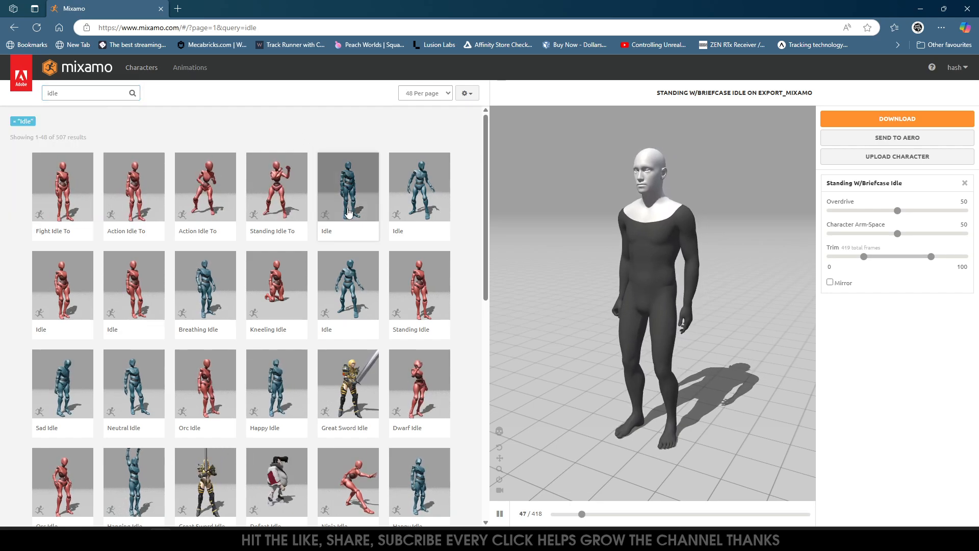
pyautogui.click(196, 293)
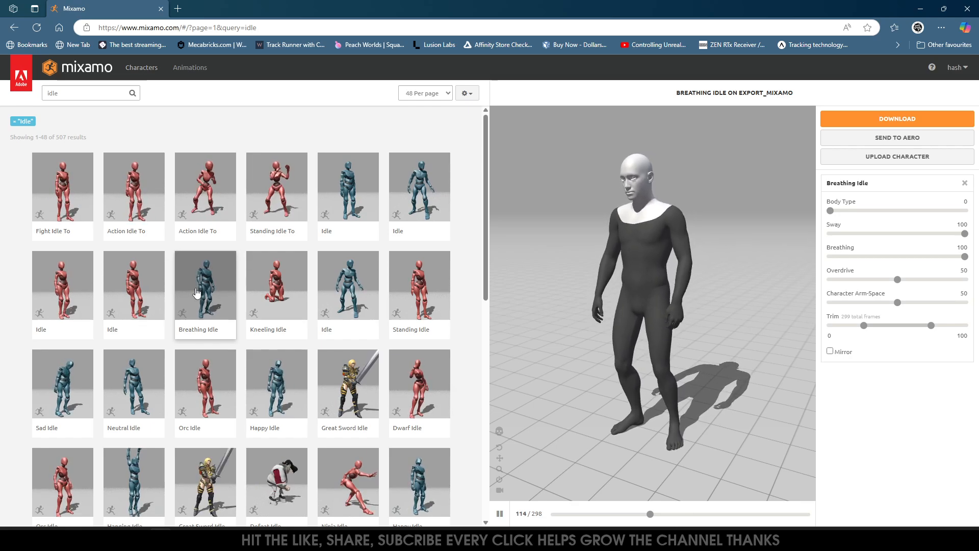
# - Apply Happy Idle to the character and download it as FBX Binary with skin at 60 frames per second
pyautogui.click(280, 393)
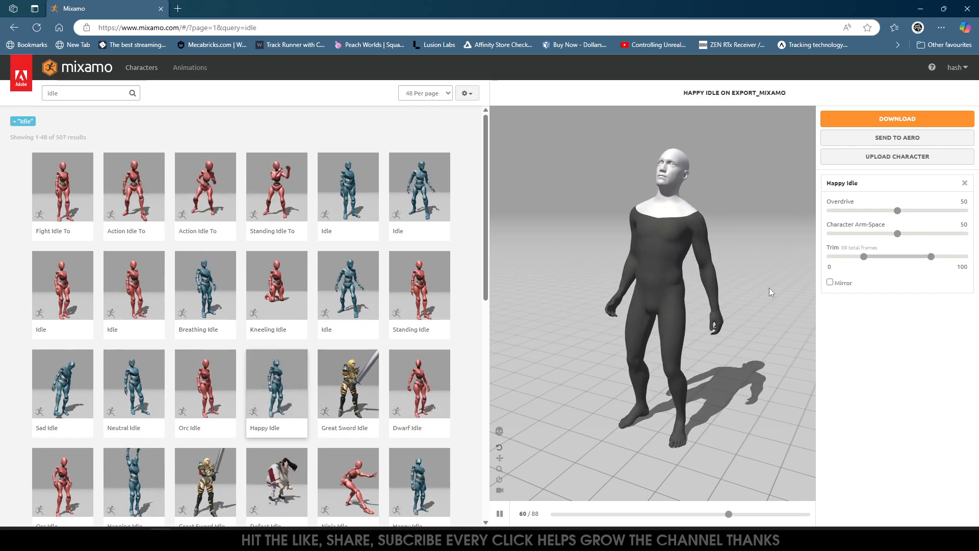
pyautogui.click(887, 118)
pyautogui.click(454, 197)
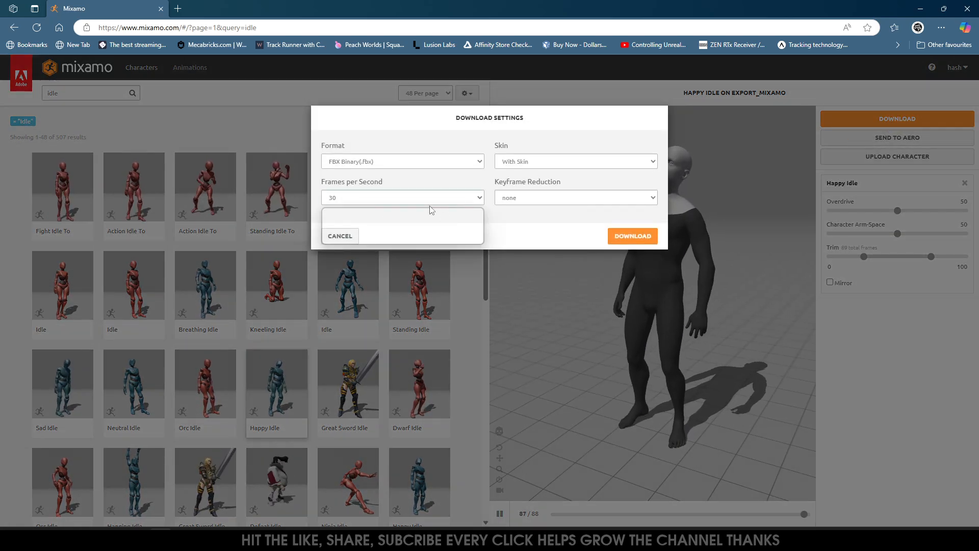
pyautogui.click(402, 228)
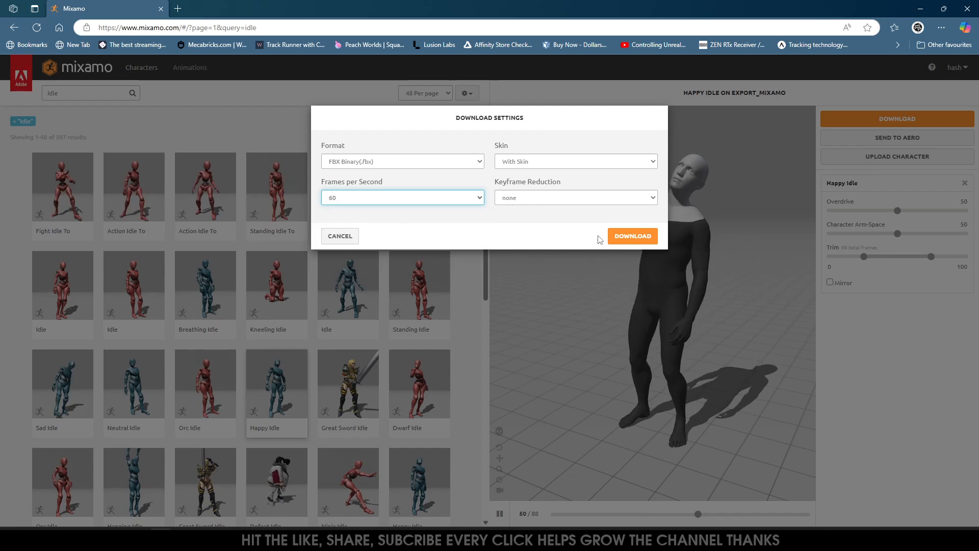
pyautogui.click(625, 238)
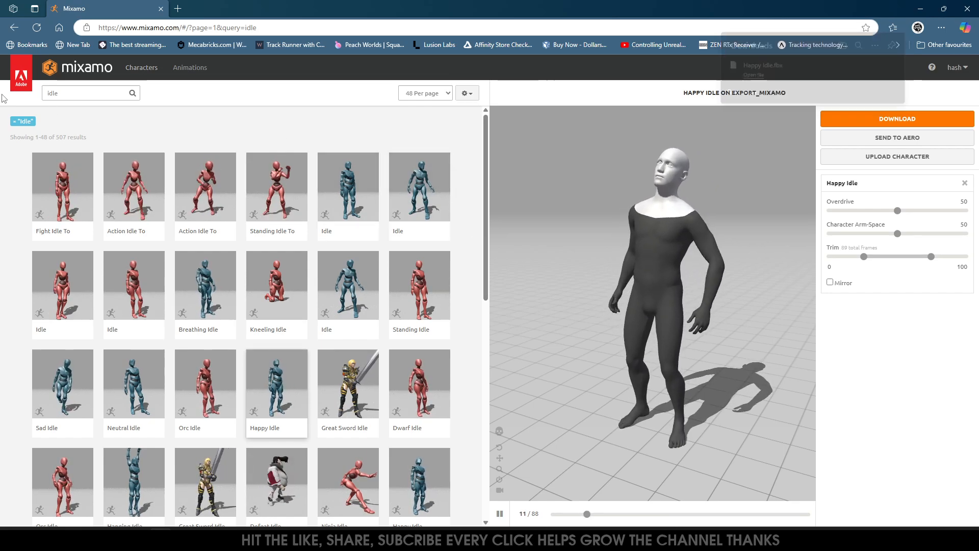
# - Search the Mixamo animations for "talking" and look through the results for a standing conversation motion
pyautogui.click(61, 93)
pyautogui.write('talking')
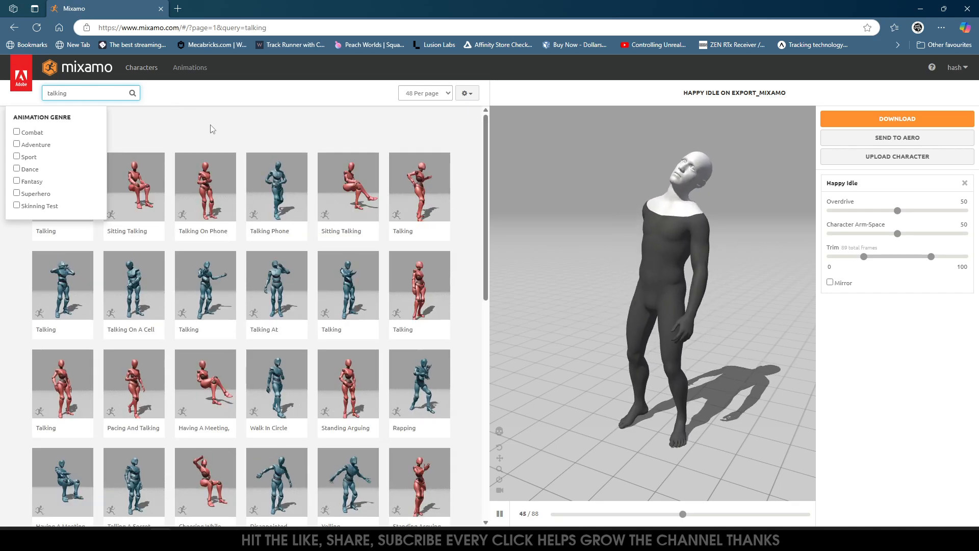
pyautogui.click(230, 134)
pyautogui.scroll(-1, 306, 327)
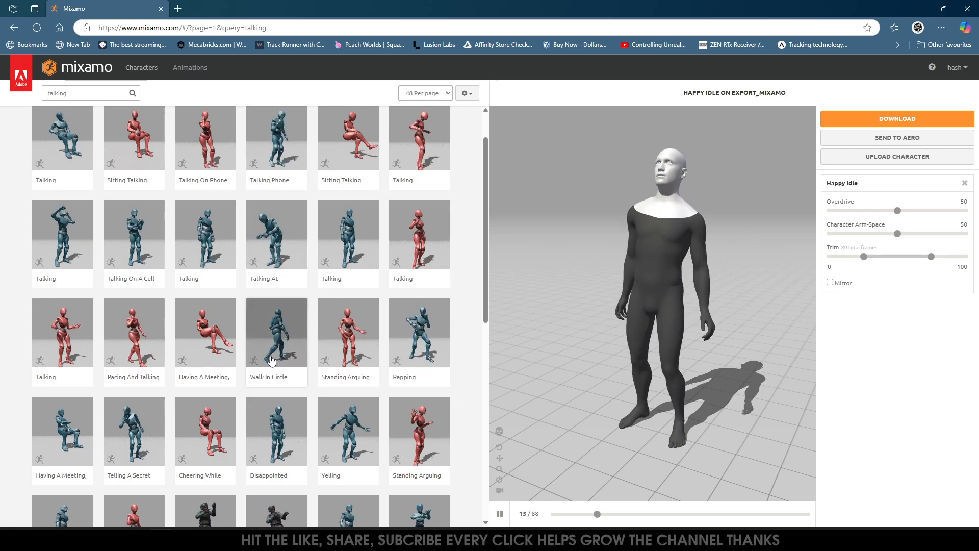
pyautogui.scroll(-1, 300, 327)
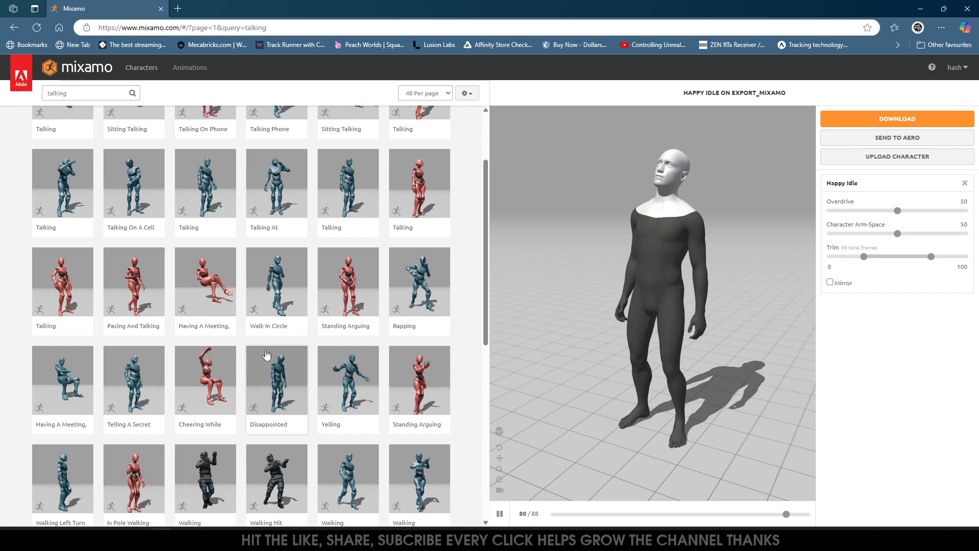
pyautogui.scroll(-1, 255, 347)
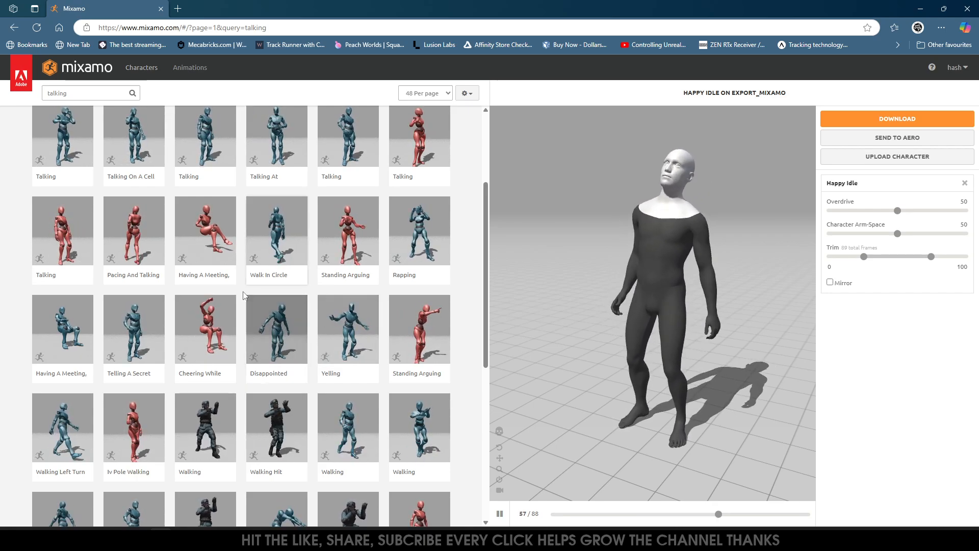
pyautogui.scroll(-1, 280, 360)
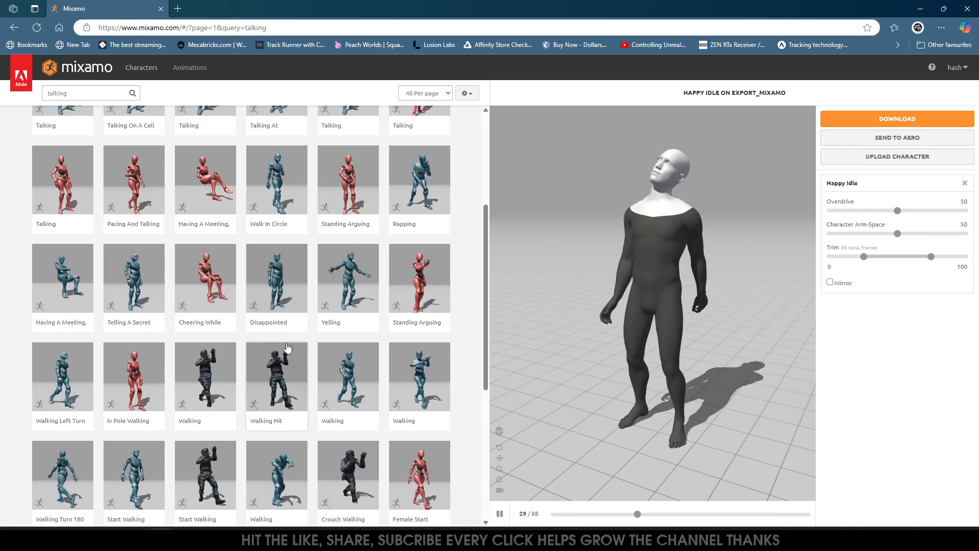
pyautogui.scroll(3, 332, 360)
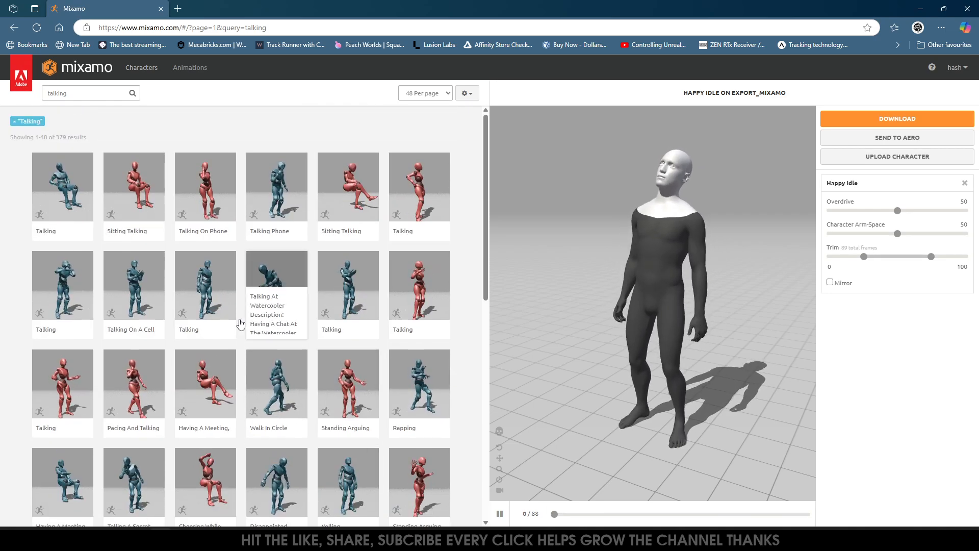
# - Download the third and fifth animations in the second row of talking results as FBX Binary with skin at 60 frames per second
pyautogui.click(212, 296)
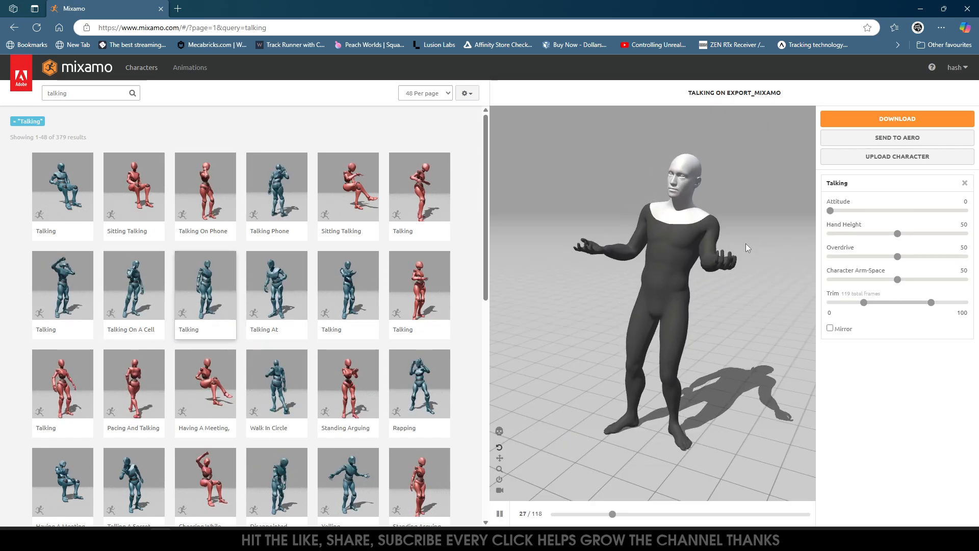
pyautogui.click(898, 118)
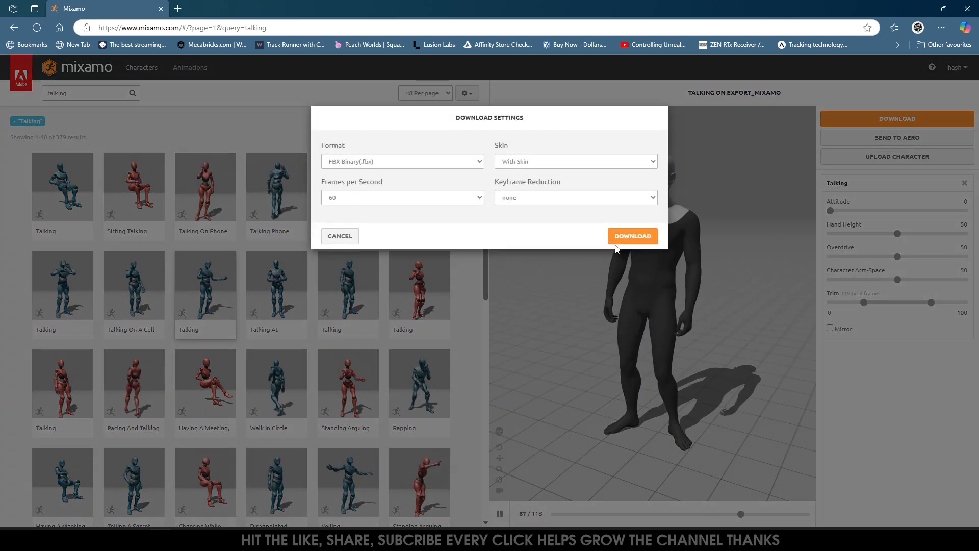
pyautogui.click(631, 238)
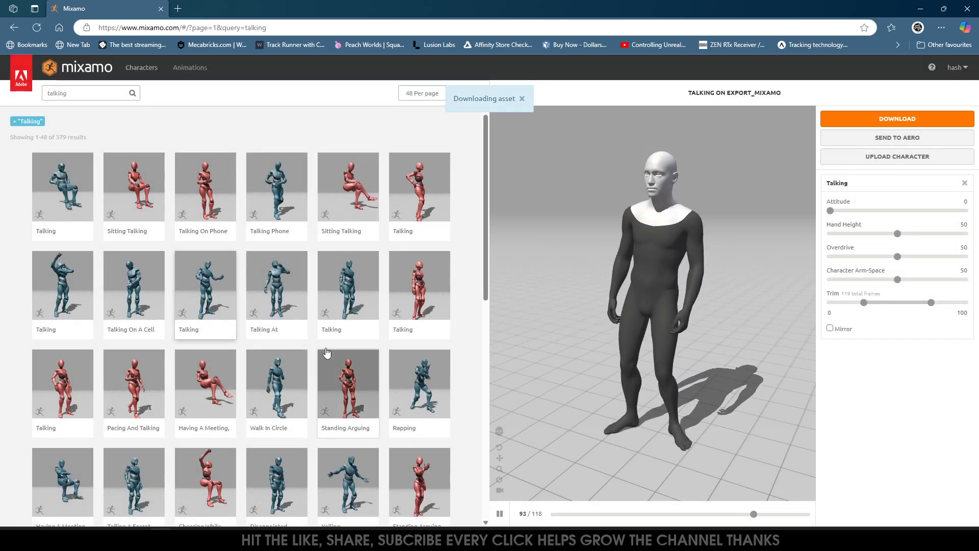
pyautogui.click(355, 301)
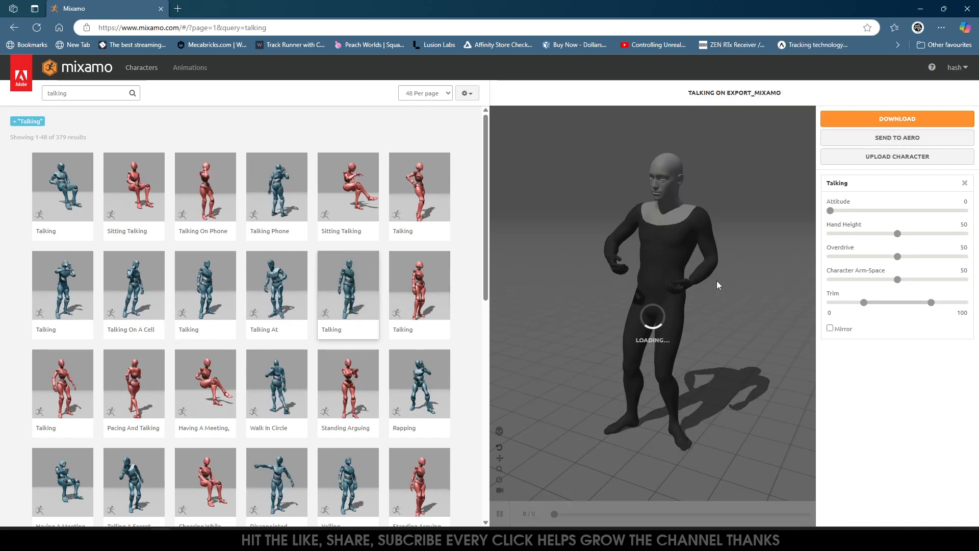
pyautogui.click(892, 119)
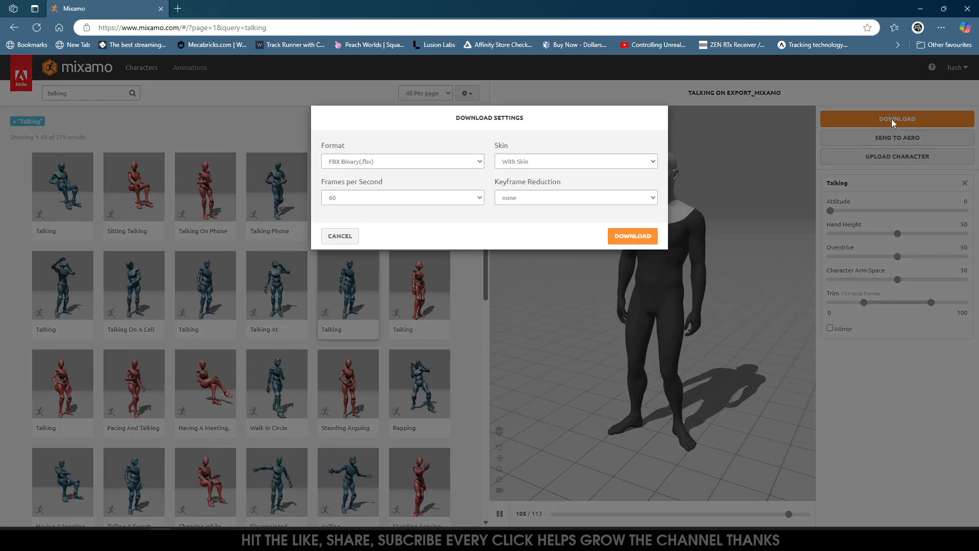
pyautogui.click(633, 235)
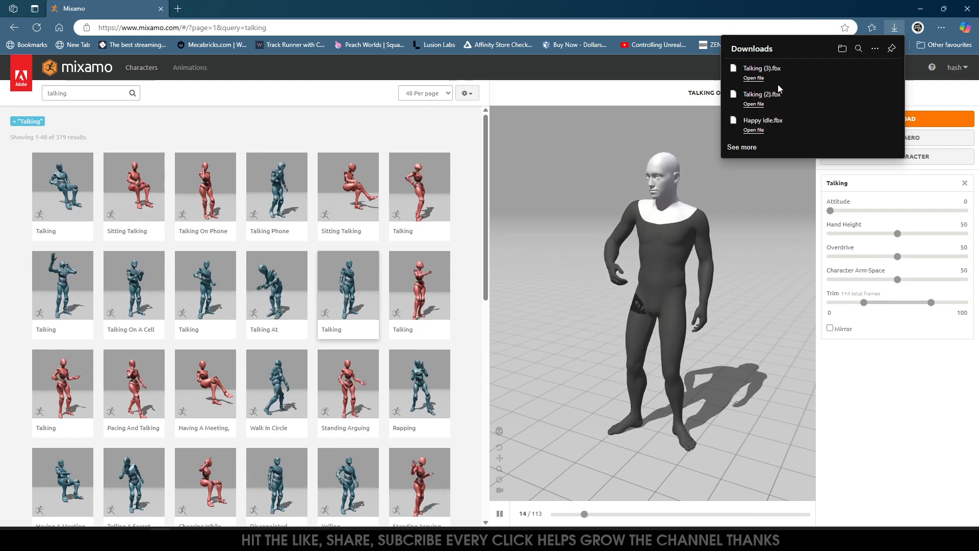
# - Search the animations for "breathing" and download Breathing Idle as FBX Binary with skin at 60 frames per second
pyautogui.click(102, 92)
pyautogui.hotkey('ctrl', 'a')
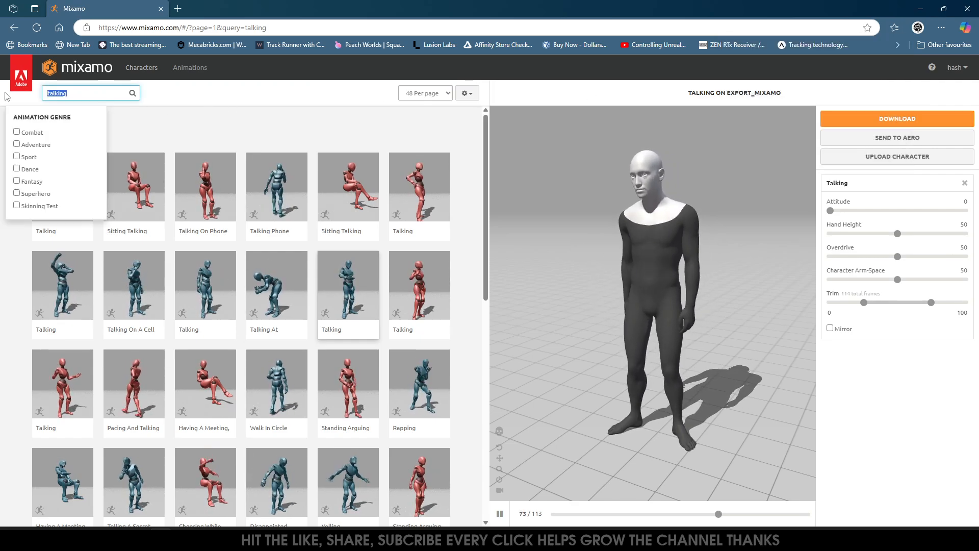
pyautogui.write('breathing')
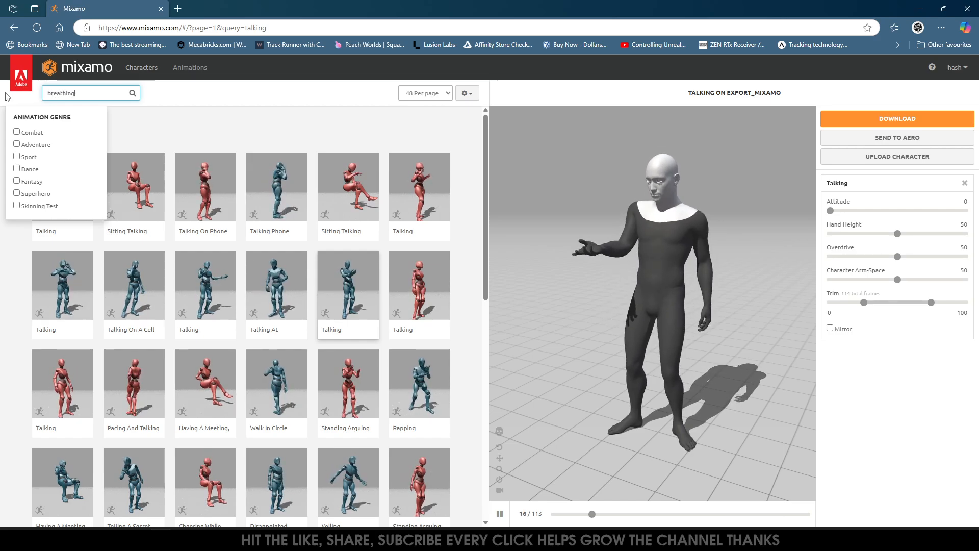
pyautogui.press('Return')
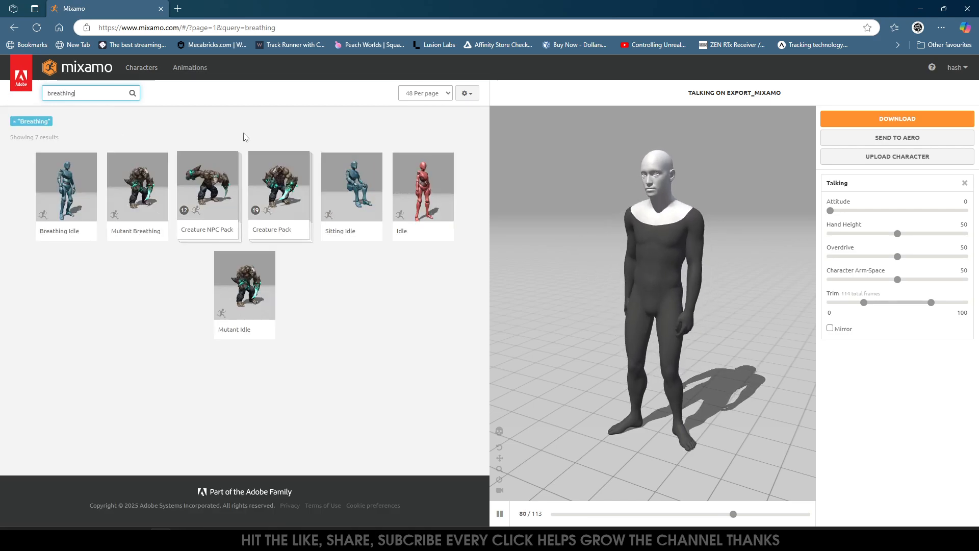
pyautogui.click(58, 188)
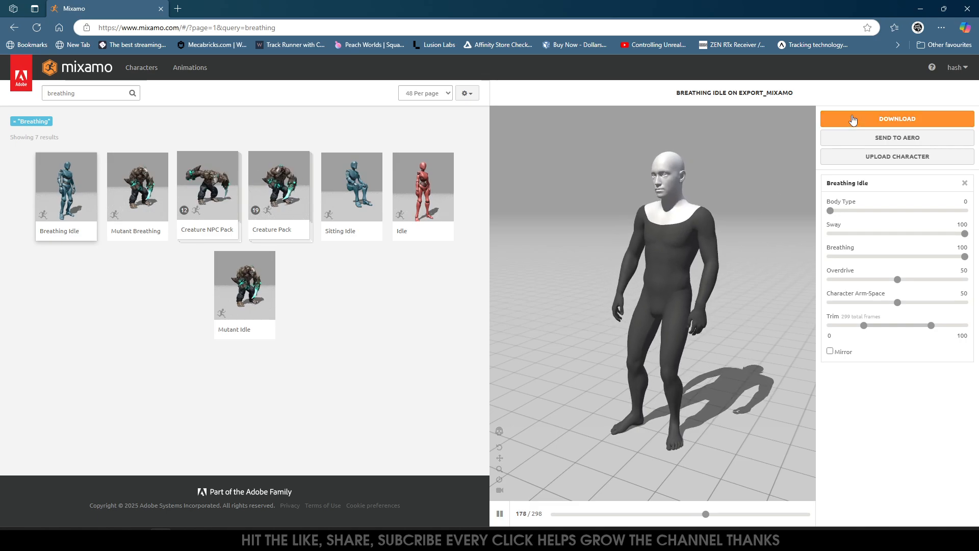
pyautogui.click(897, 118)
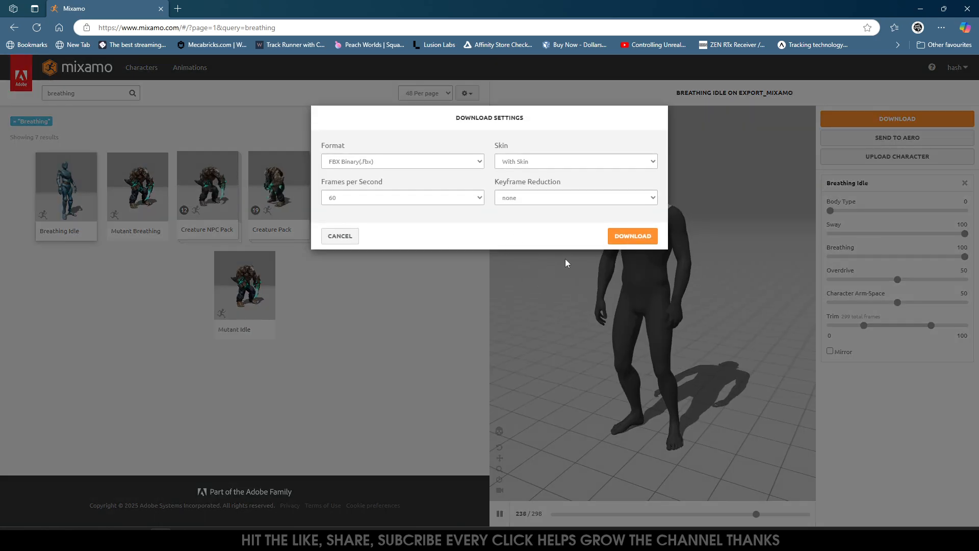
pyautogui.click(617, 238)
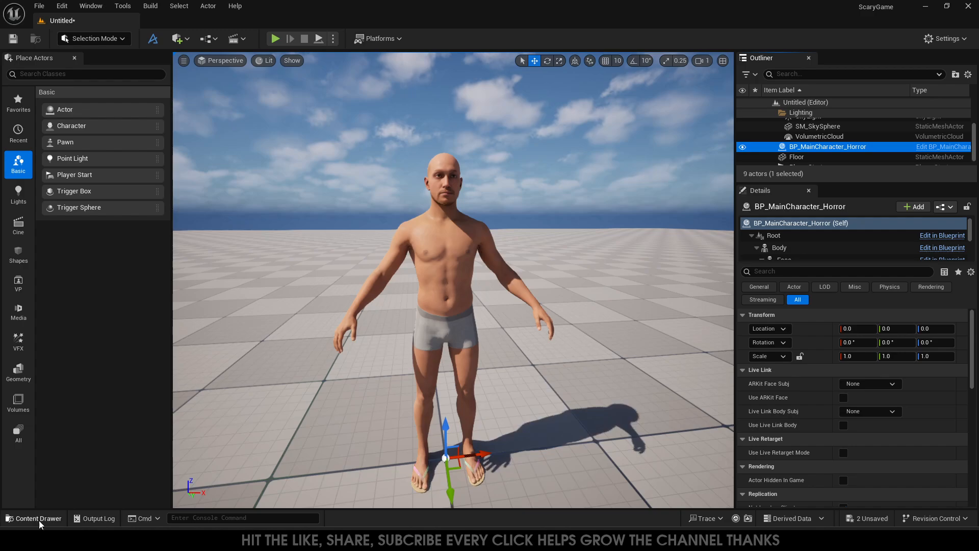
# - Switch to Unreal Editor and open the Mixamo folder inside MetaHumans > MainCharacter_Horror in the project content
pyautogui.click(35, 518)
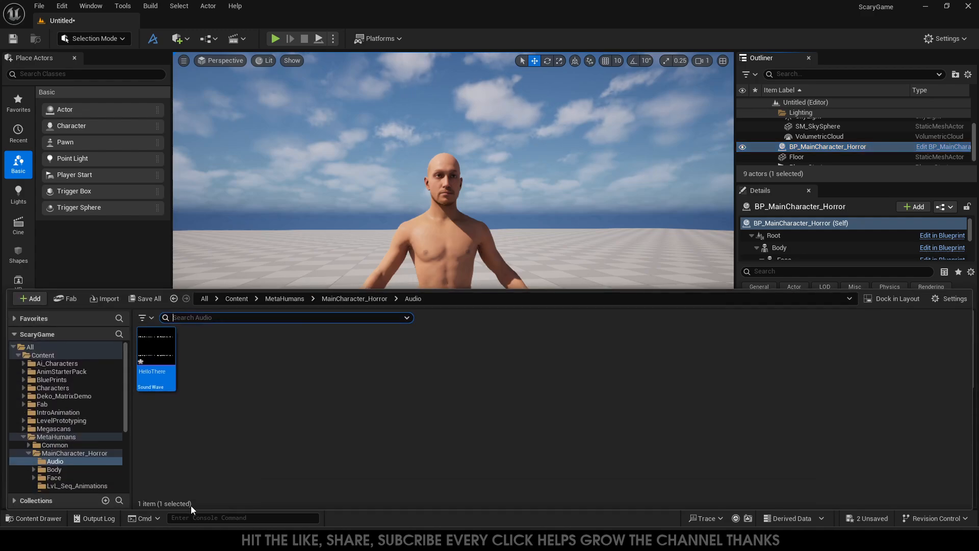
pyautogui.click(284, 299)
pyautogui.doubleClick(198, 344)
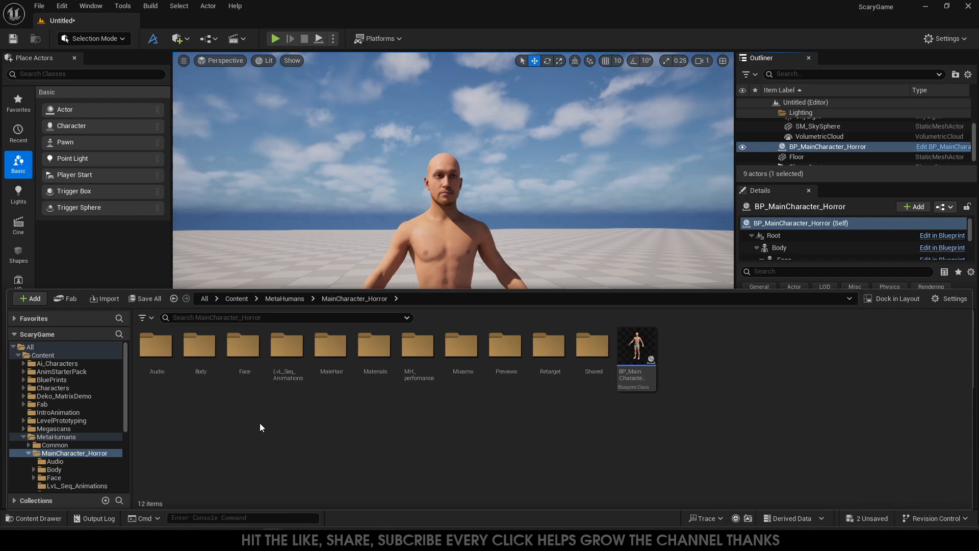
pyautogui.doubleClick(463, 347)
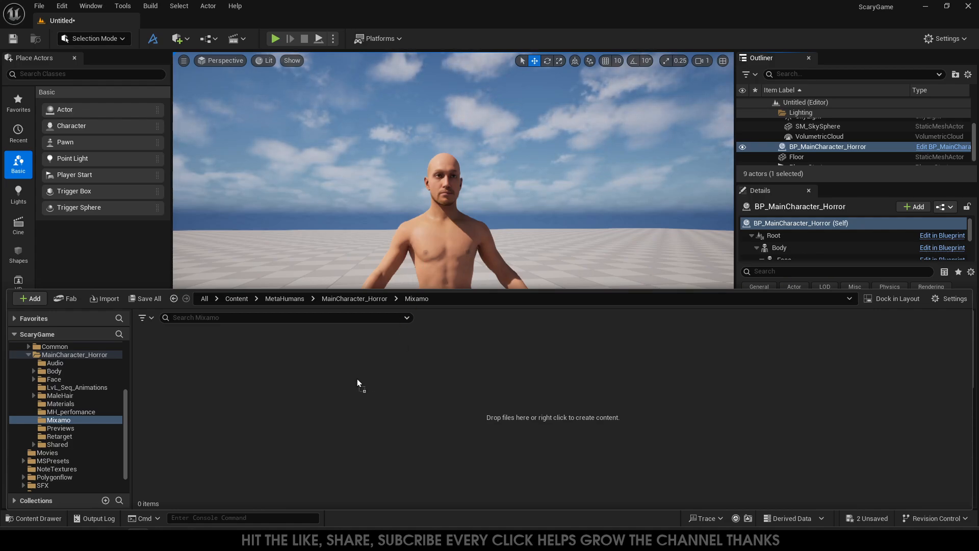
# - Import Happy Idle.fbx and Talking (2).fbx into the Mixamo folder with the default import settings
pyautogui.moveTo(358, 380); pyautogui.dragTo(359, 379)
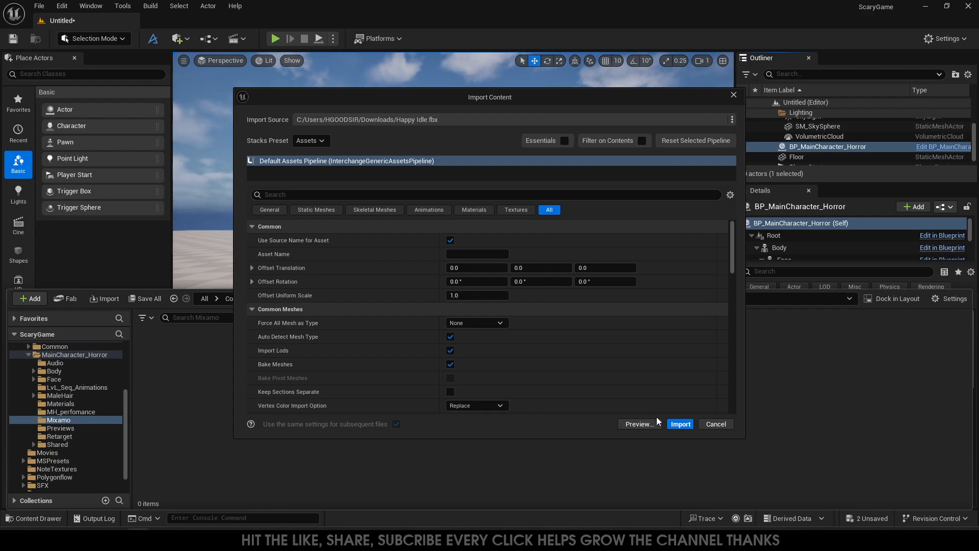
pyautogui.click(680, 424)
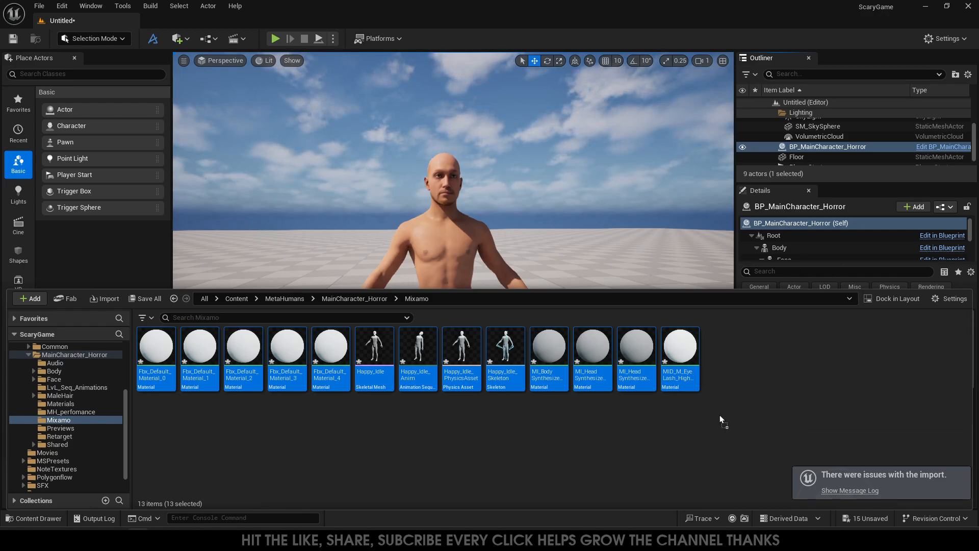
pyautogui.click(680, 423)
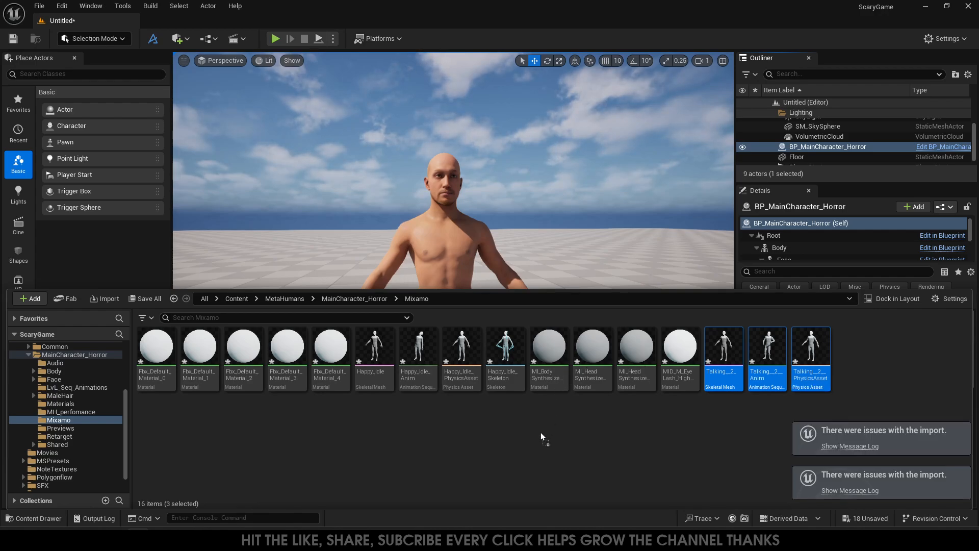
# - Import the Talking (3) and Breathing Idle animations into the Mixamo folder with the default import settings
pyautogui.click(680, 424)
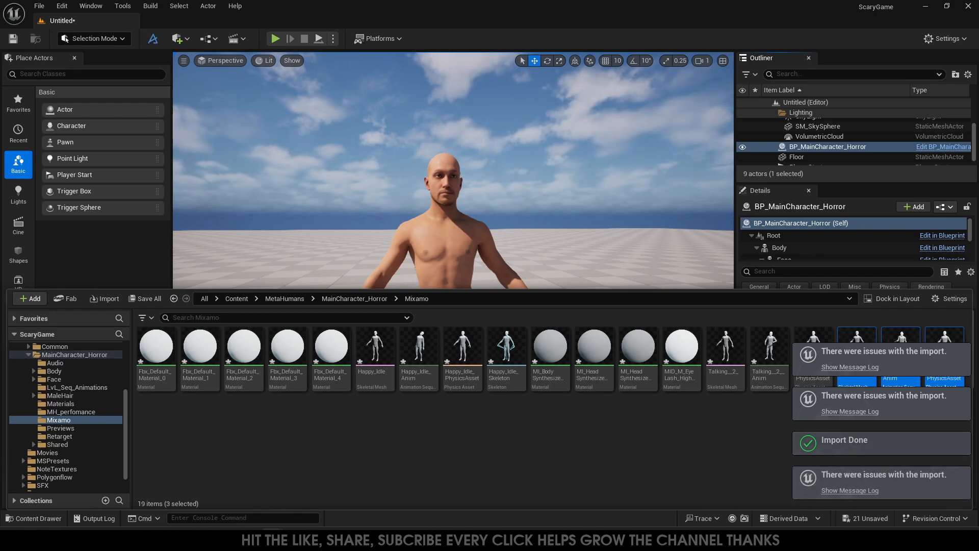
pyautogui.moveTo(442, 457); pyautogui.dragTo(450, 454)
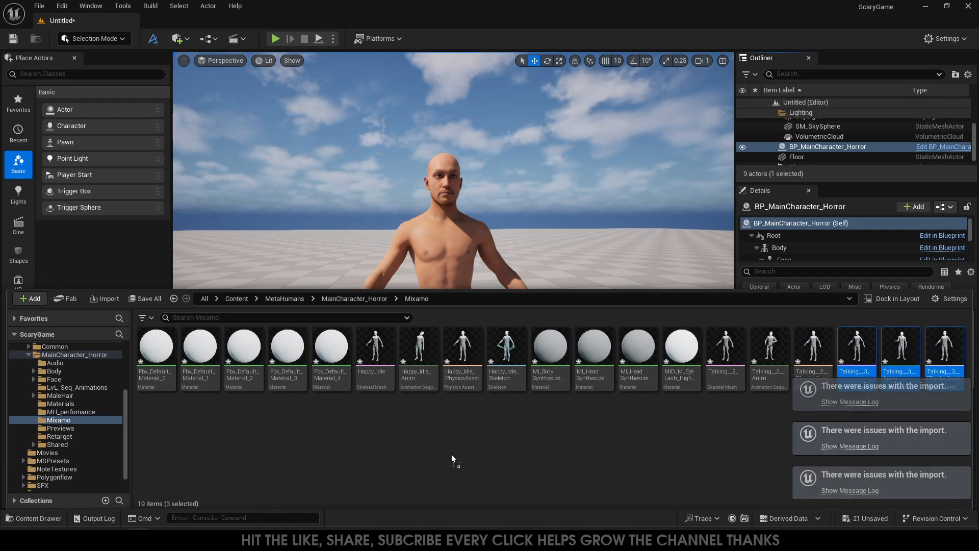
pyautogui.click(676, 422)
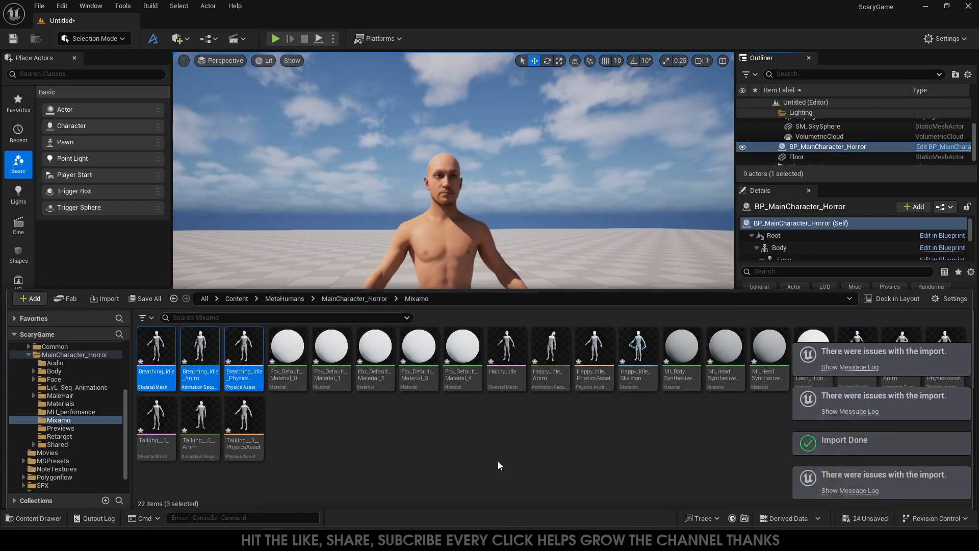
# - Force delete the five imported materials Fbx_Default_Material_0 through Fbx_Default_Material_4 from the Mixamo folder
pyautogui.click(461, 469)
pyautogui.click(292, 366)
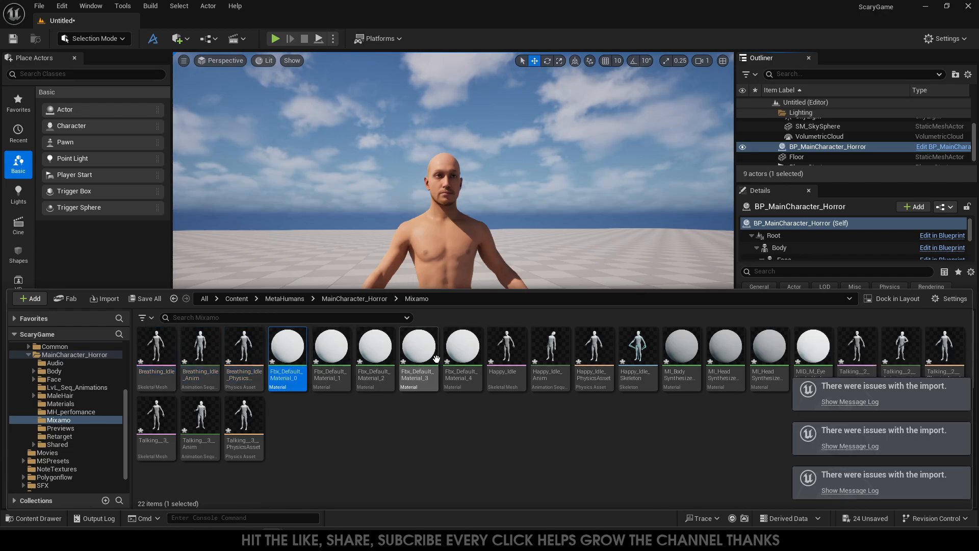
pyautogui.keyDown('shift'); pyautogui.click(468, 355); pyautogui.keyUp('shift')
pyautogui.press('Delete')
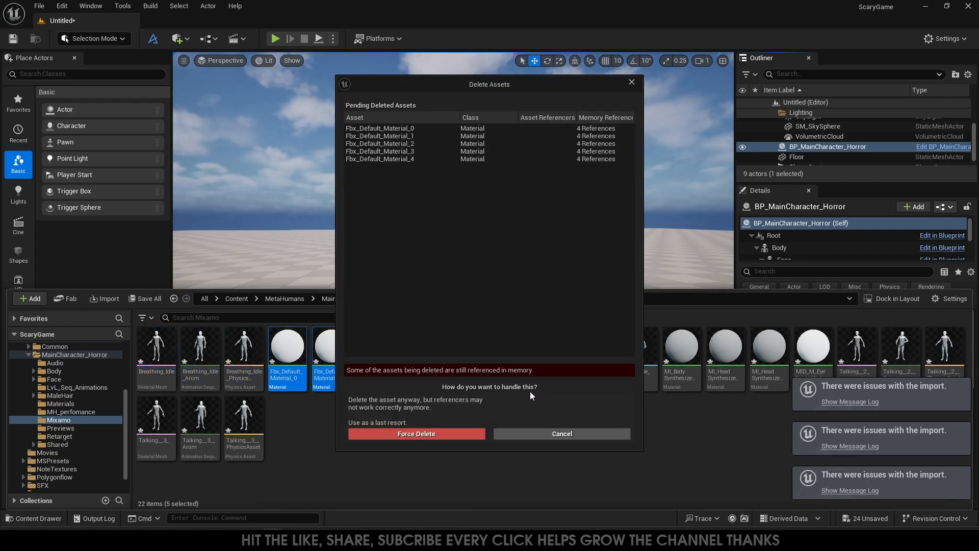
pyautogui.click(450, 436)
# - Force delete the remaining body, head and eyelash materials from the Mixamo folder
pyautogui.click(451, 370)
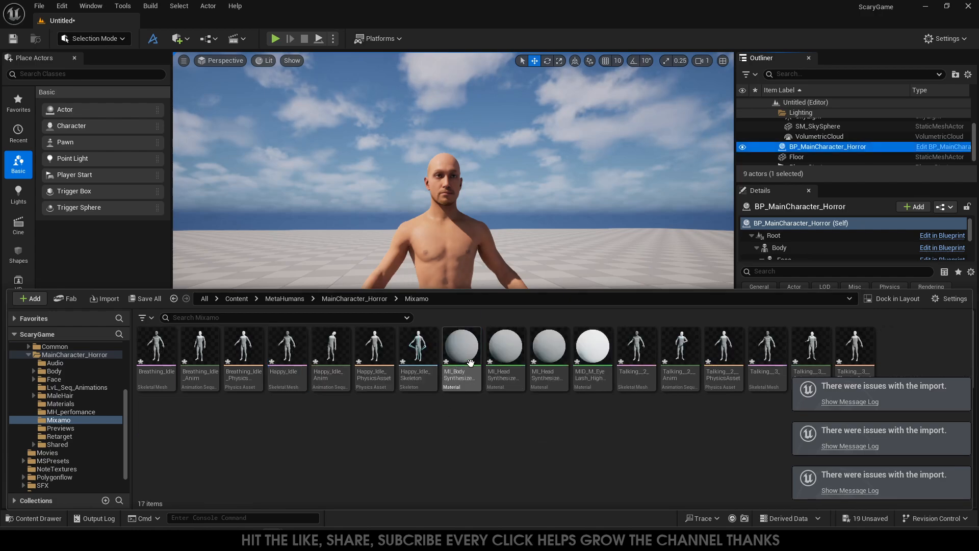
pyautogui.keyDown('shift'); pyautogui.click(605, 375); pyautogui.keyUp('shift')
pyautogui.press('Delete')
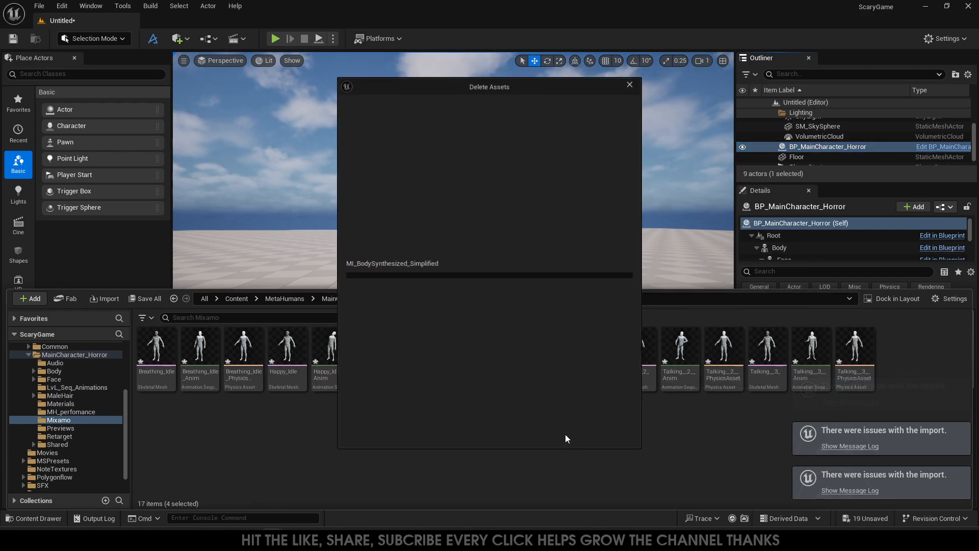
pyautogui.click(460, 435)
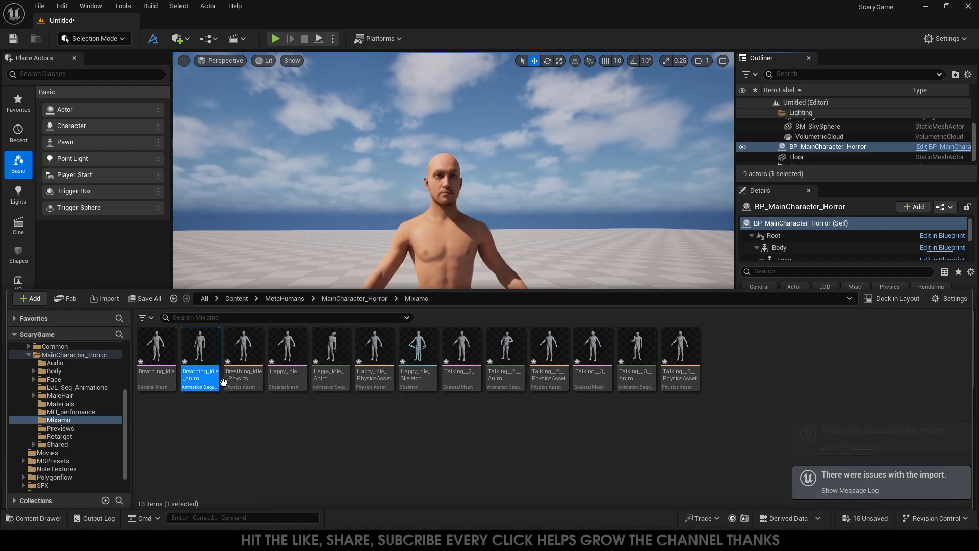
# - Open Breathing_Idle_Anim, enable Loop in its asset details, save it and close the animation editor
pyautogui.click(643, 339)
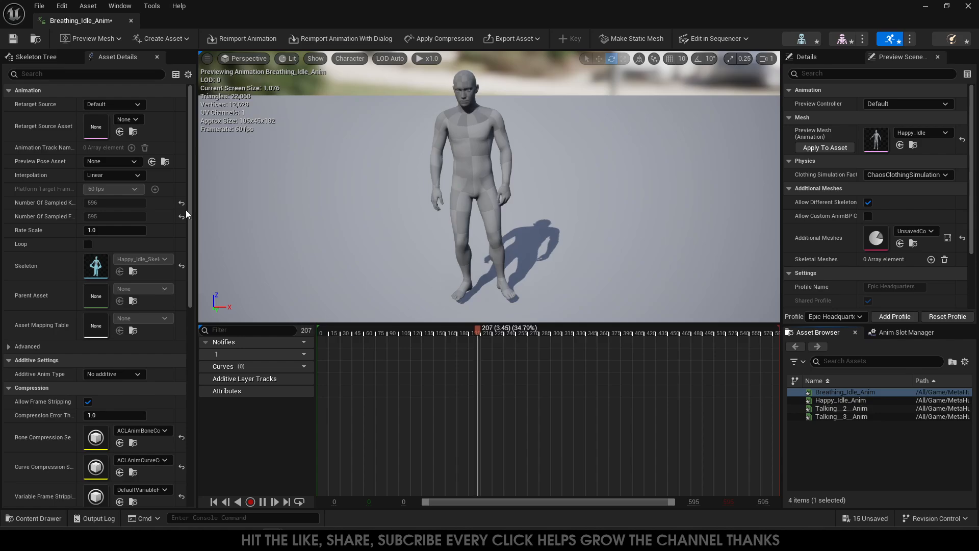
pyautogui.click(87, 243)
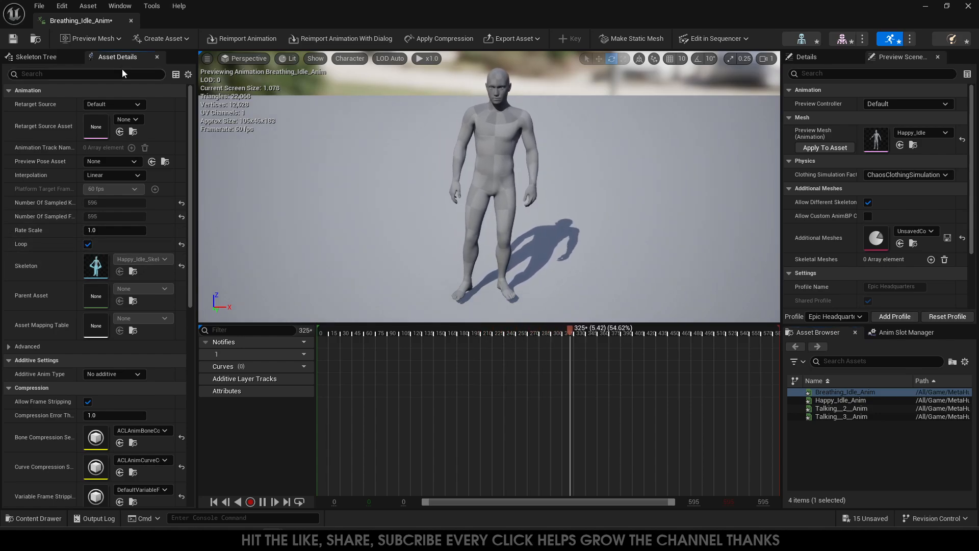
pyautogui.click(14, 38)
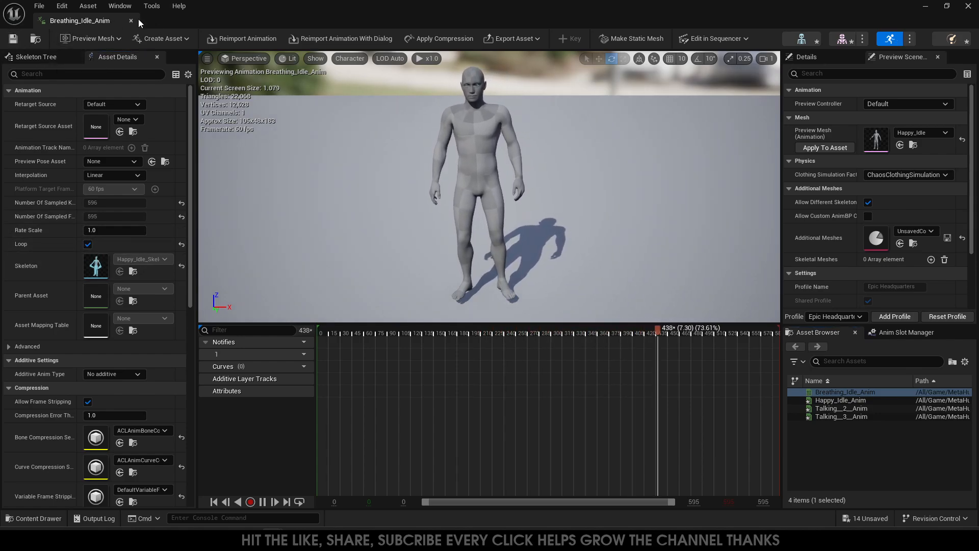
pyautogui.click(968, 6)
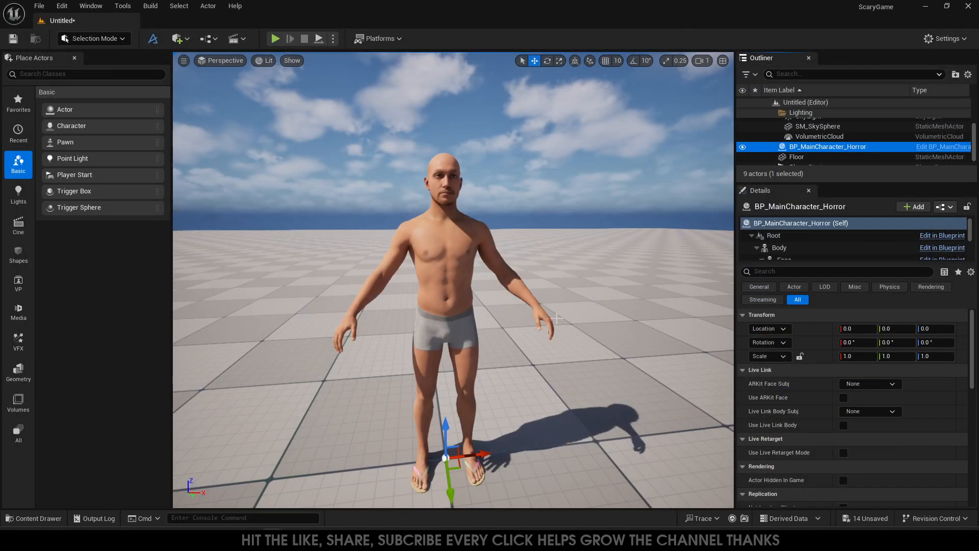
# - Open Happy_Idle_Anim from the Mixamo folder, enable Loop, save it and close the animation editor
pyautogui.click(19, 524)
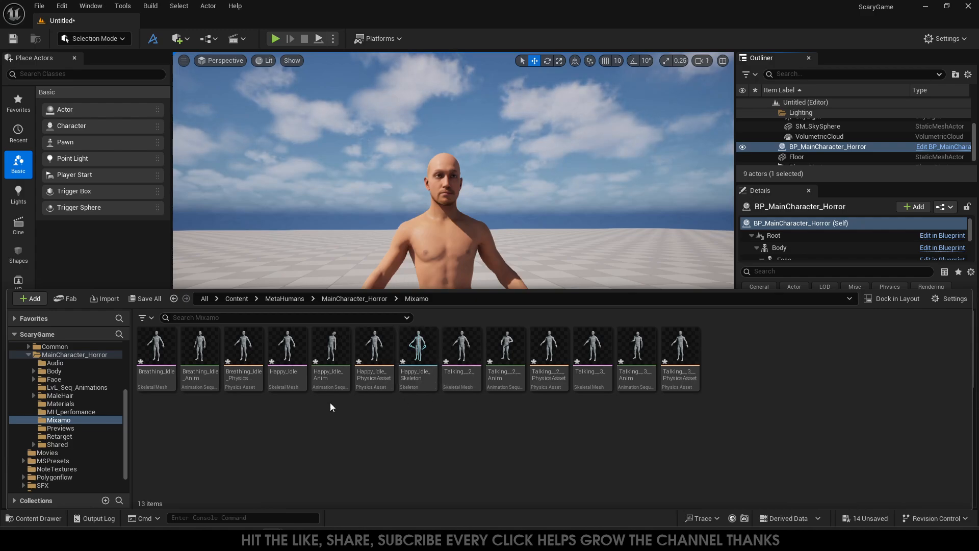
pyautogui.doubleClick(346, 363)
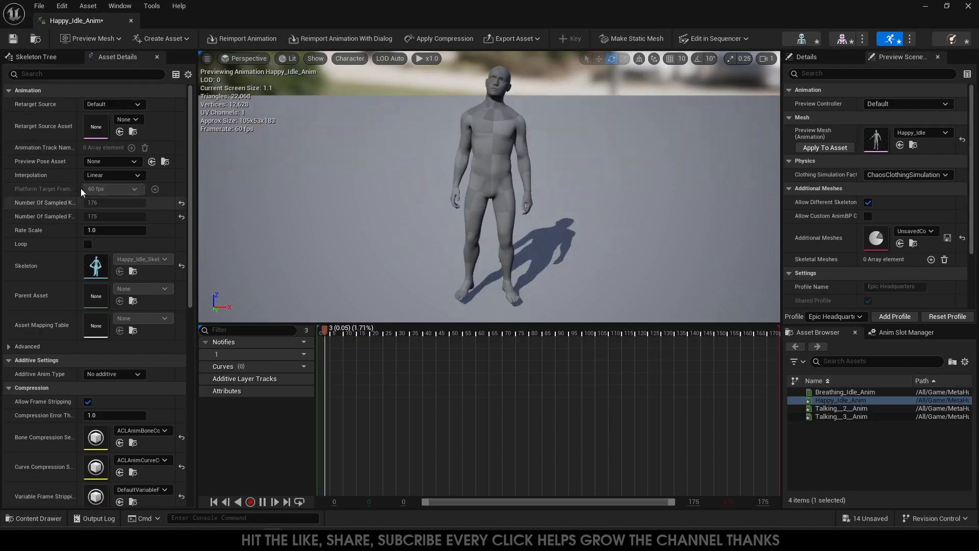
pyautogui.click(88, 243)
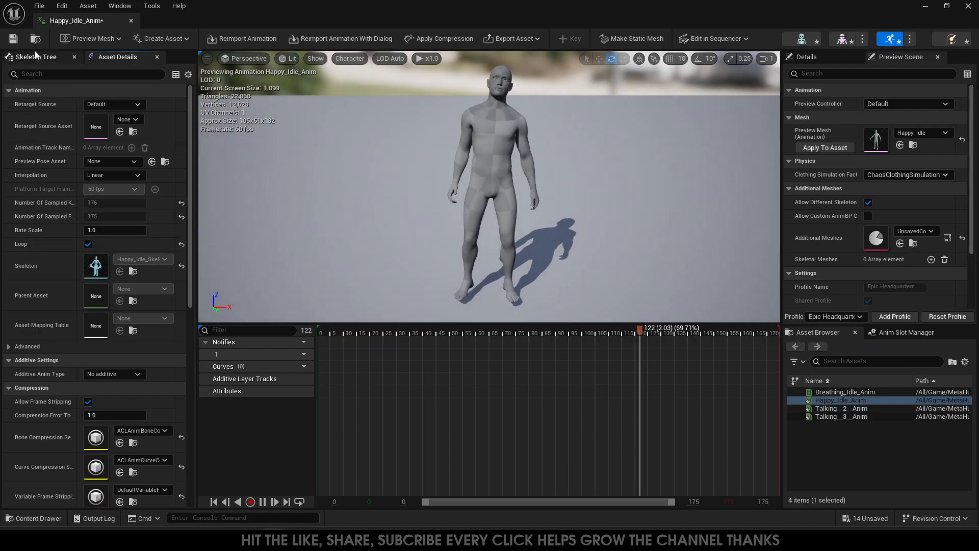
pyautogui.click(968, 6)
# - Start Retarget Animations from Happy_Idle_Anim, choose it for preview and set the target skeletal mesh to m_med_nrw_body
pyautogui.click(39, 516)
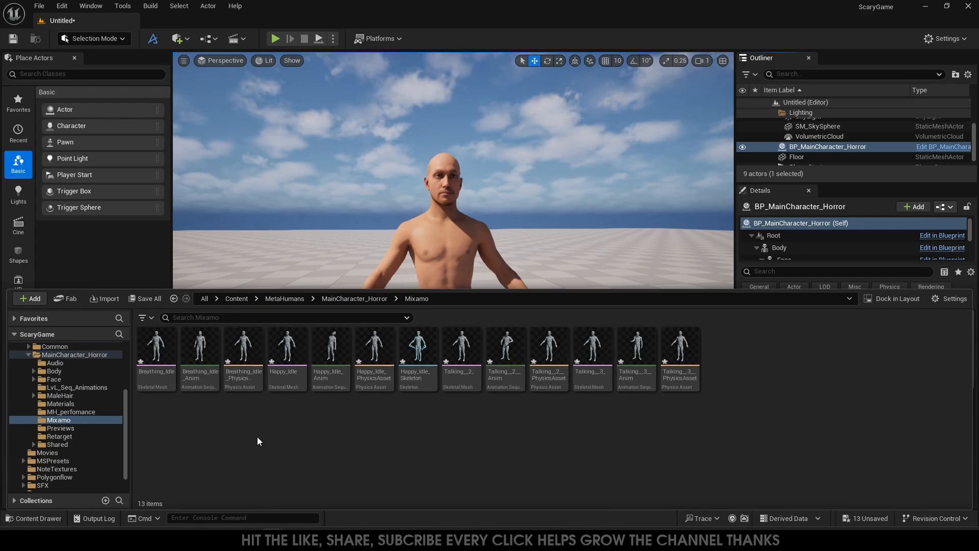
pyautogui.rightClick(330, 356)
pyautogui.moveTo(329, 356)
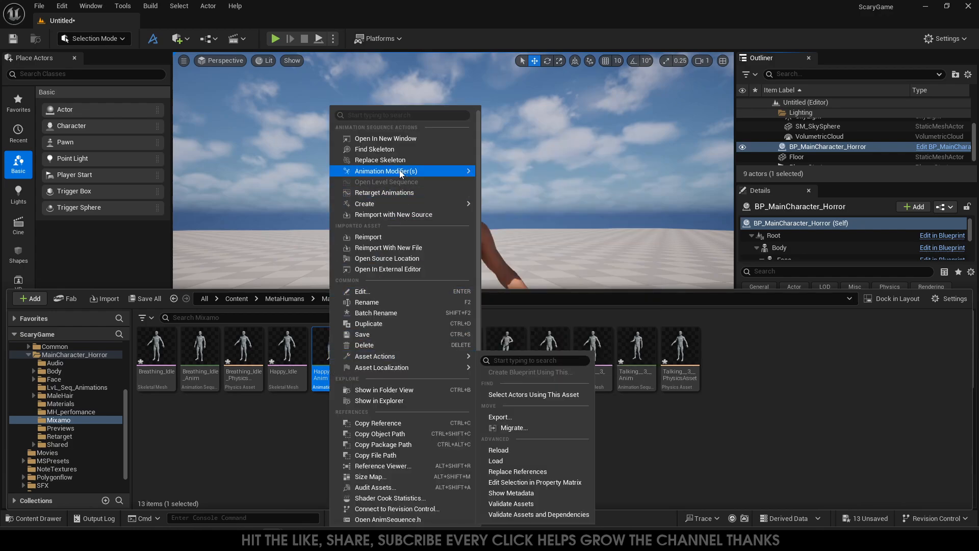
pyautogui.click(398, 192)
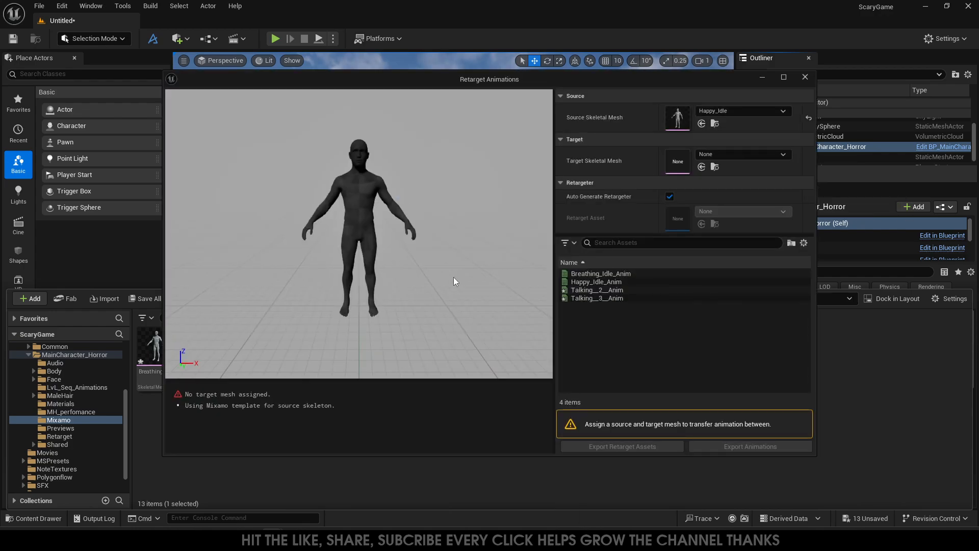
pyautogui.click(595, 282)
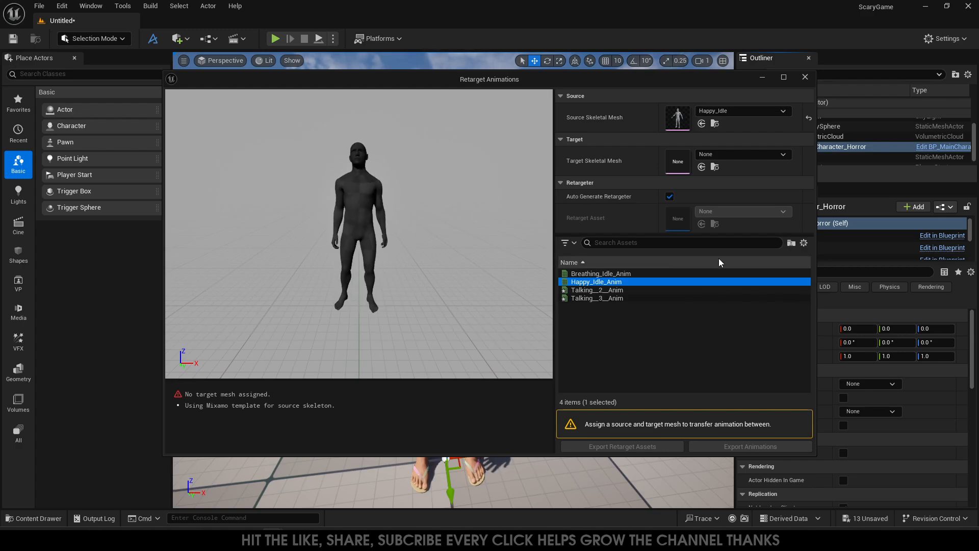
pyautogui.click(761, 155)
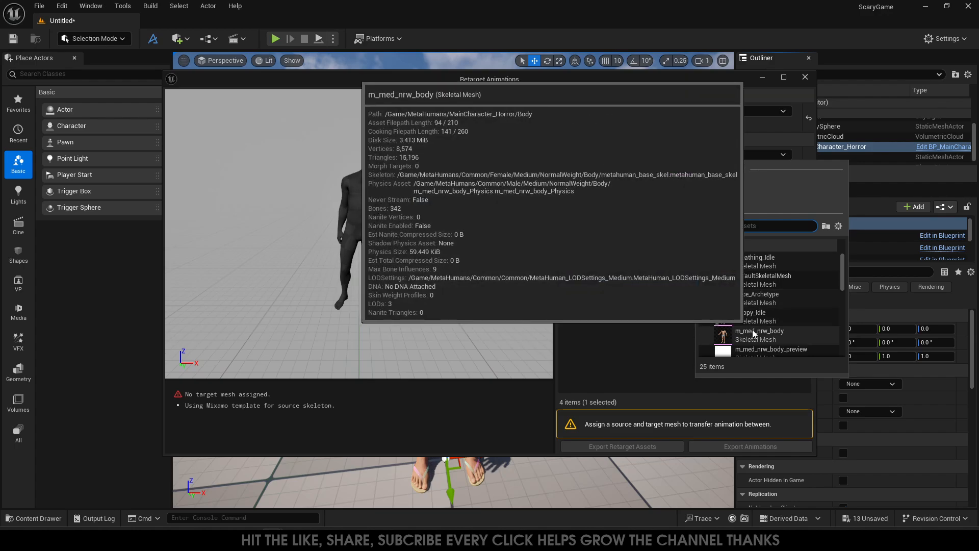
pyautogui.click(751, 331)
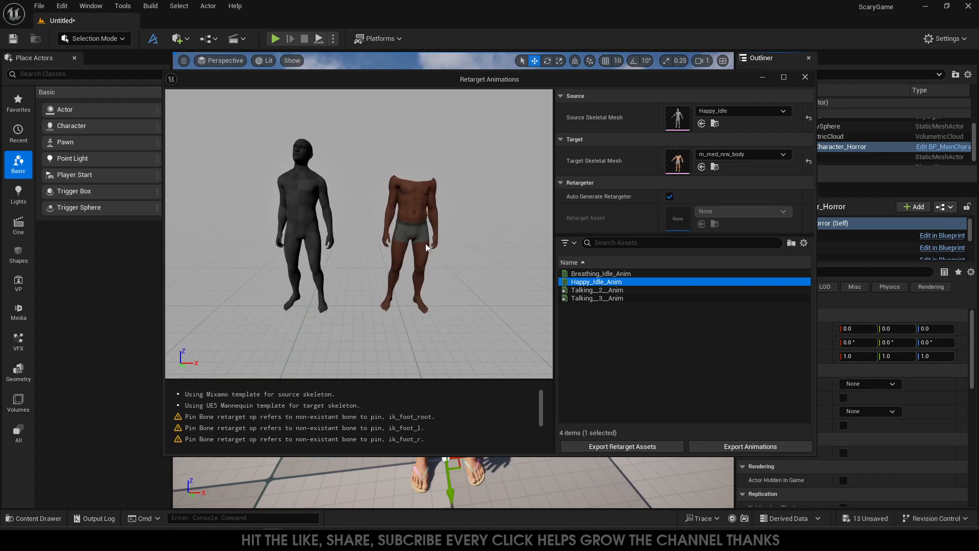
# - Export the retargeted Happy_Idle_Anim to MetaHumans > MainCharacter_Horror > Retarget with default batch options, and close the resulting Content Browser
pyautogui.click(739, 447)
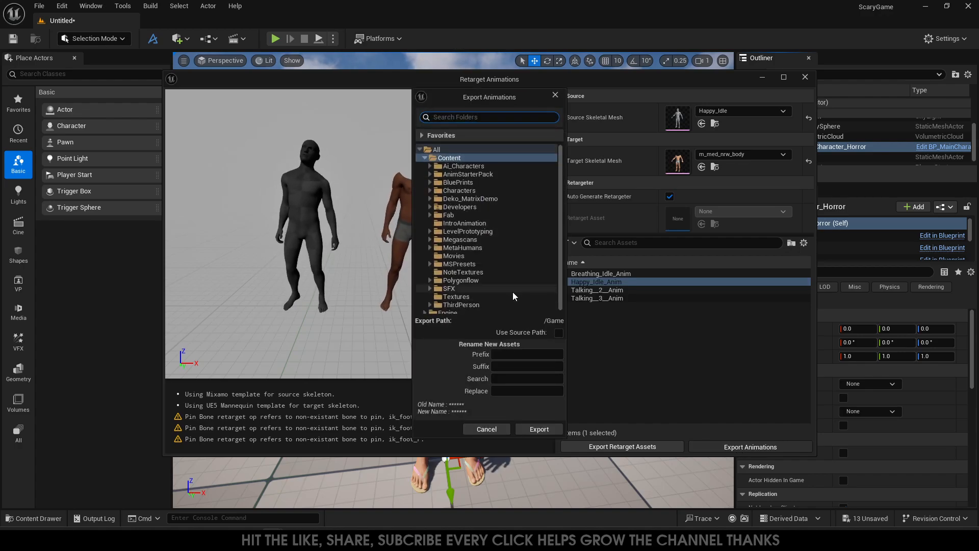
pyautogui.click(430, 248)
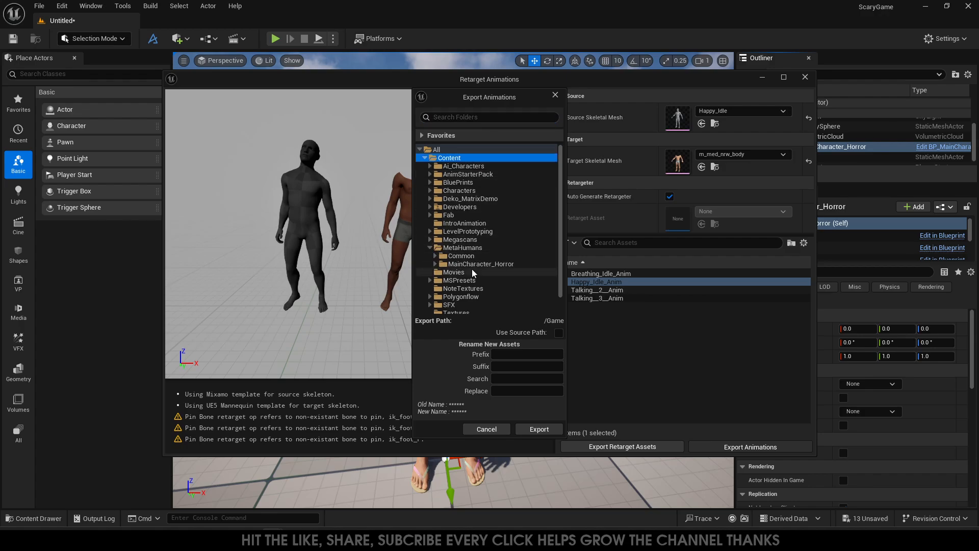
pyautogui.click(433, 264)
pyautogui.scroll(-2, 469, 301)
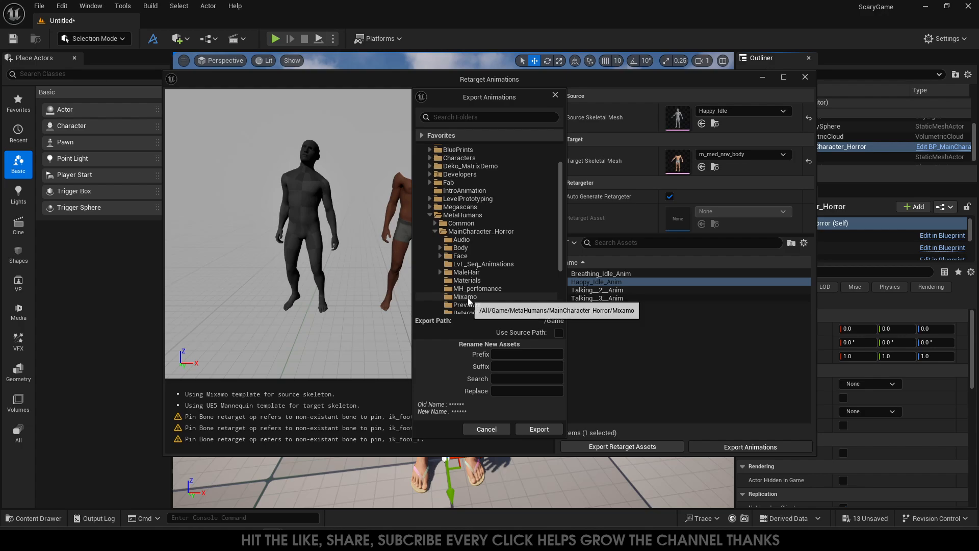
pyautogui.click(459, 296)
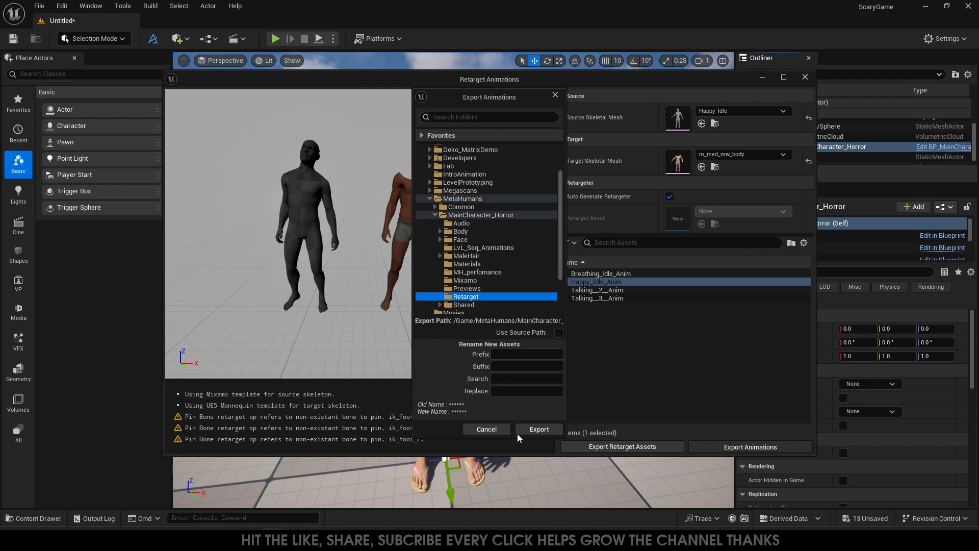
pyautogui.click(534, 432)
pyautogui.click(571, 314)
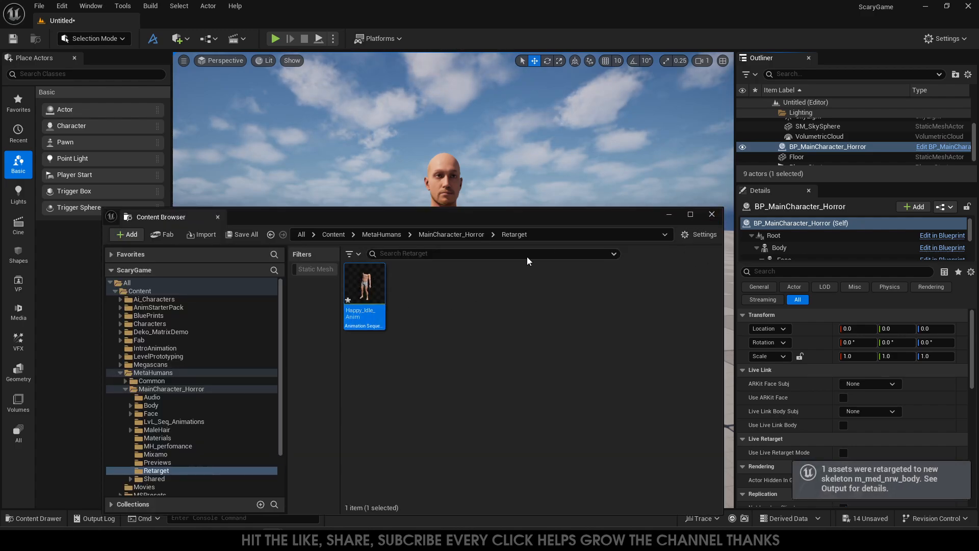
pyautogui.click(711, 214)
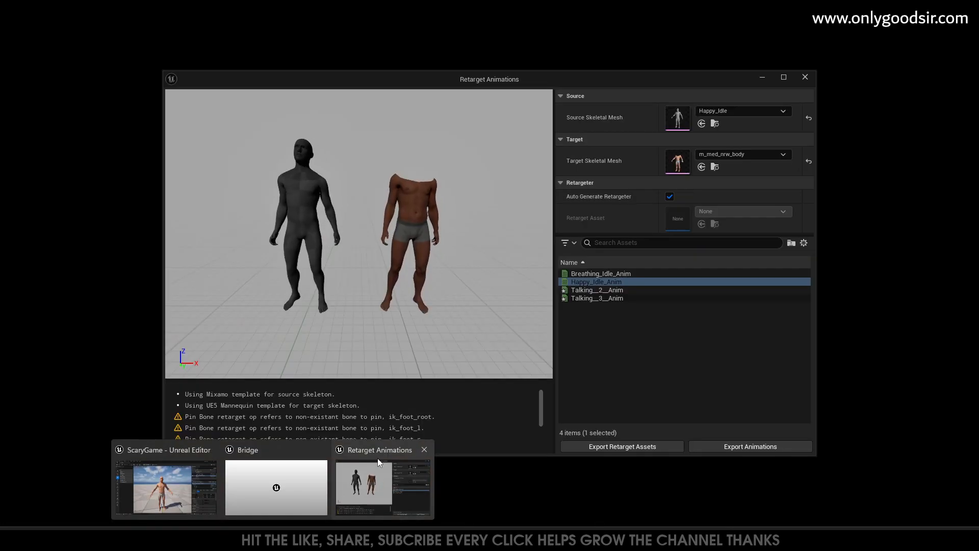
# - Return to Retarget Animations, export Breathing_Idle_Anim to the same Retarget folder with default batch options, and close the Content Browser
pyautogui.click(377, 457)
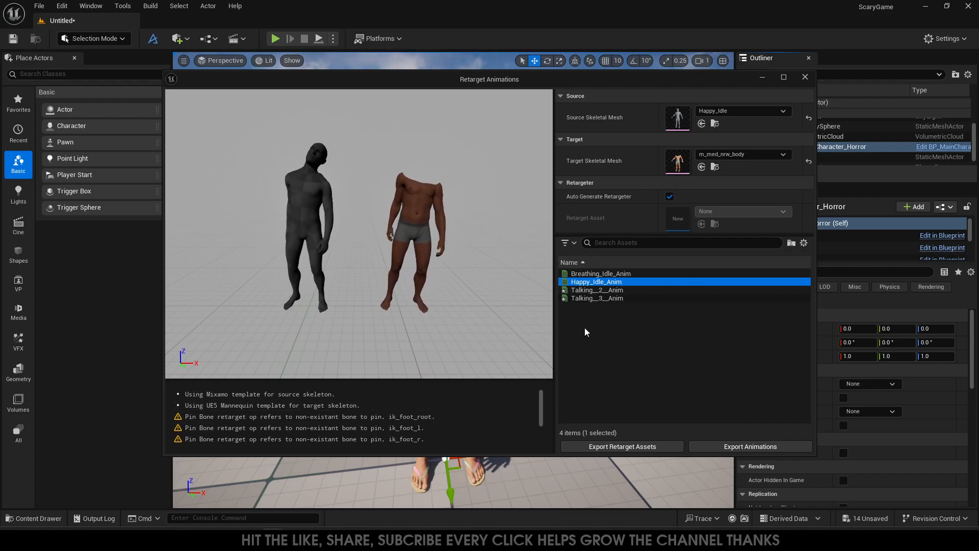
pyautogui.click(594, 273)
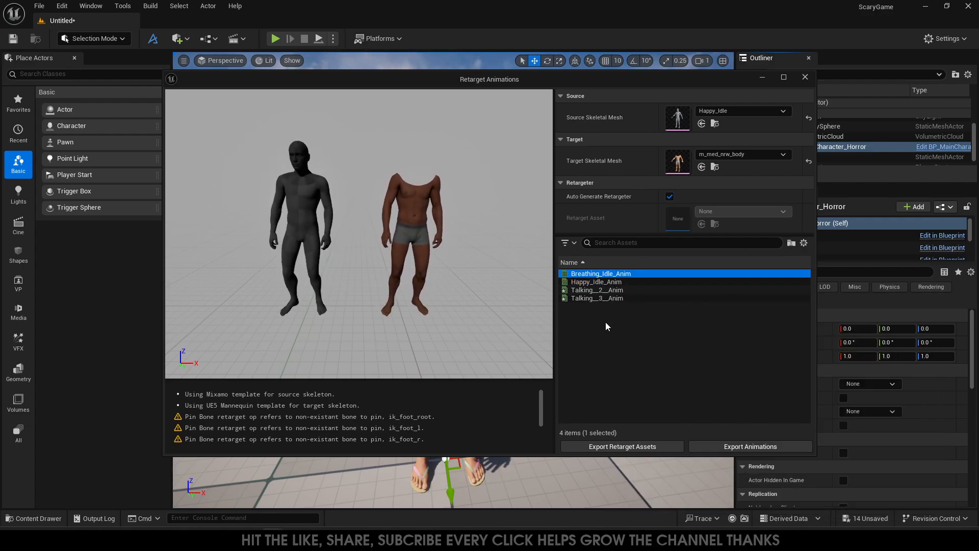
pyautogui.click(750, 446)
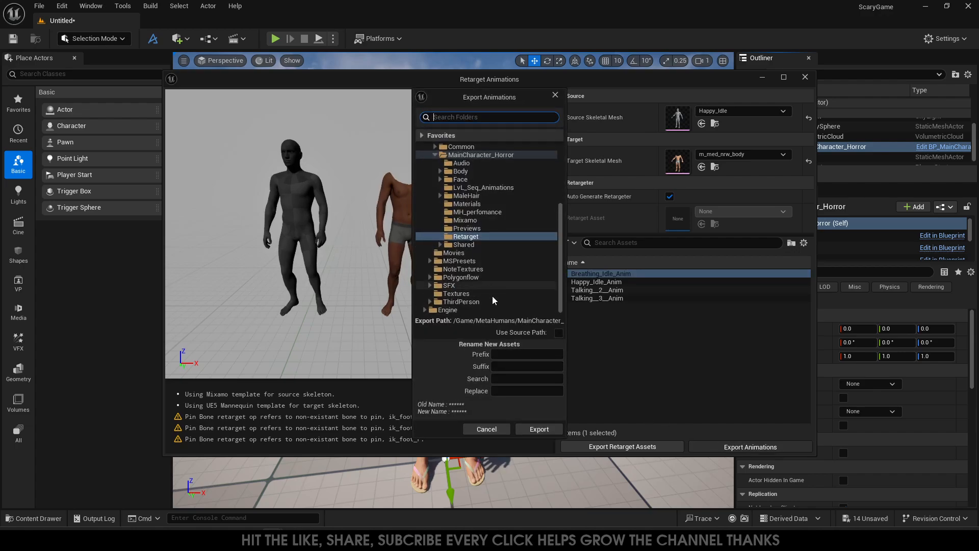
pyautogui.click(538, 429)
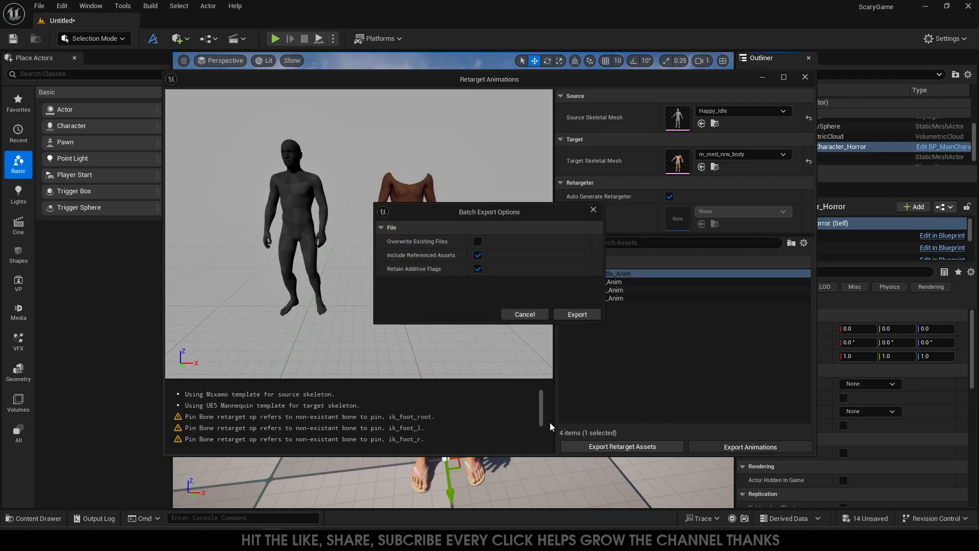
pyautogui.click(577, 314)
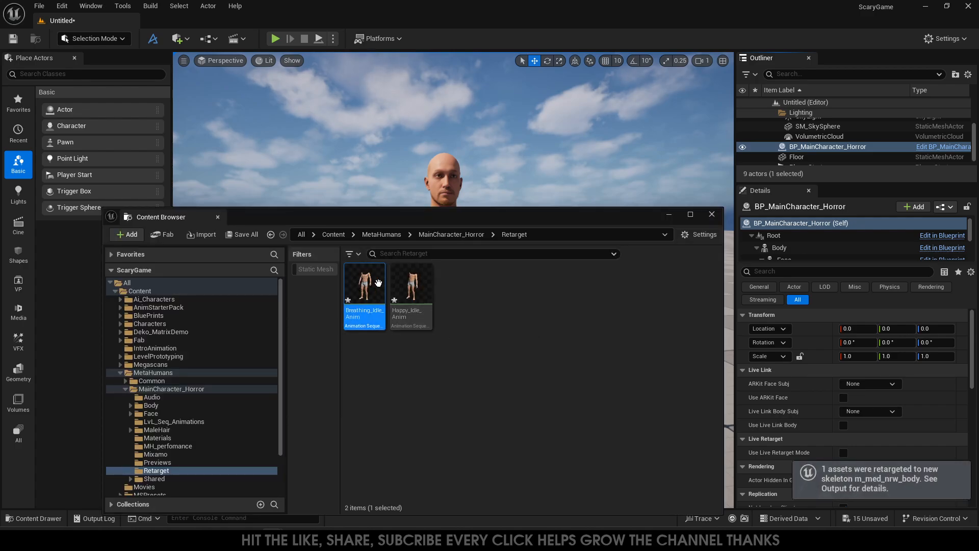
pyautogui.click(710, 214)
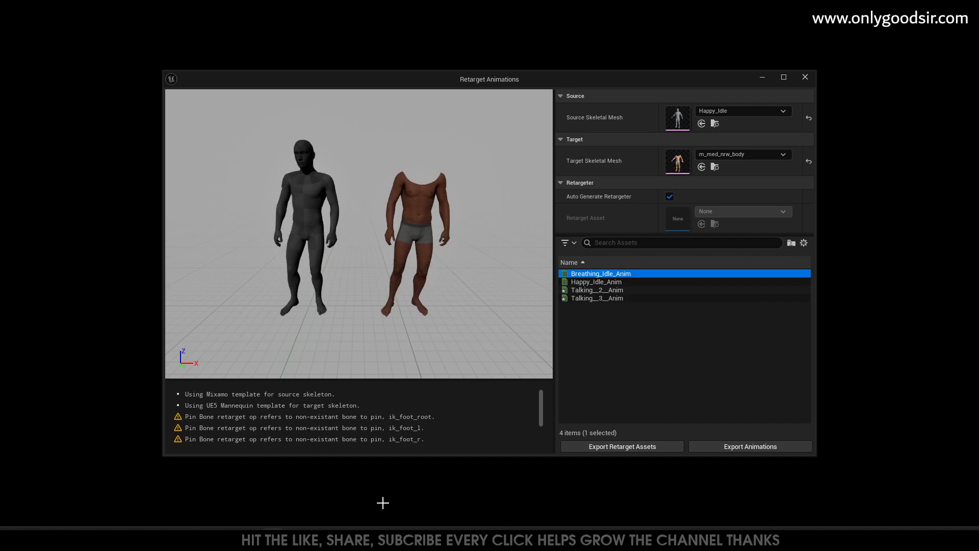
# - Return to Retarget Animations, export Talking__2__Anim to the Retarget folder with default batch options, and close the Content Browser
pyautogui.click(380, 484)
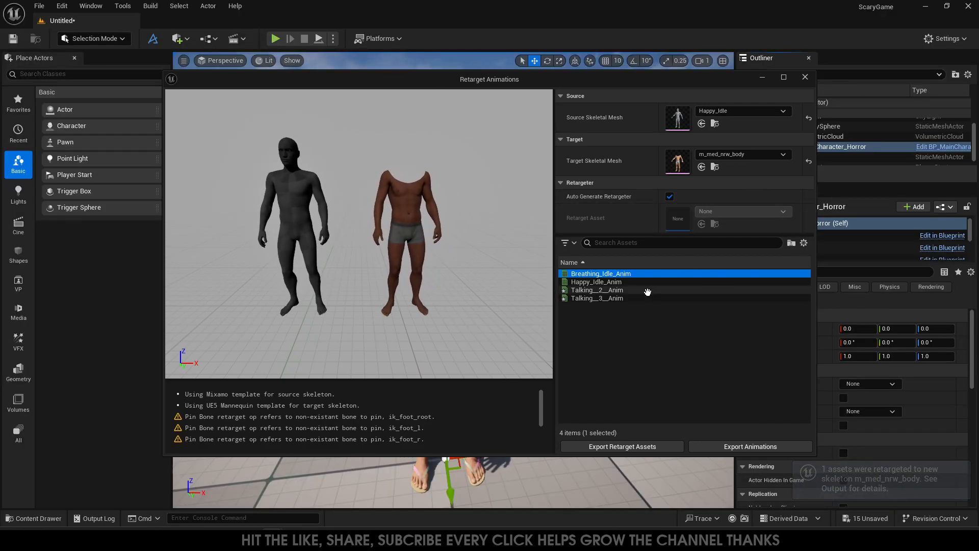
pyautogui.click(604, 290)
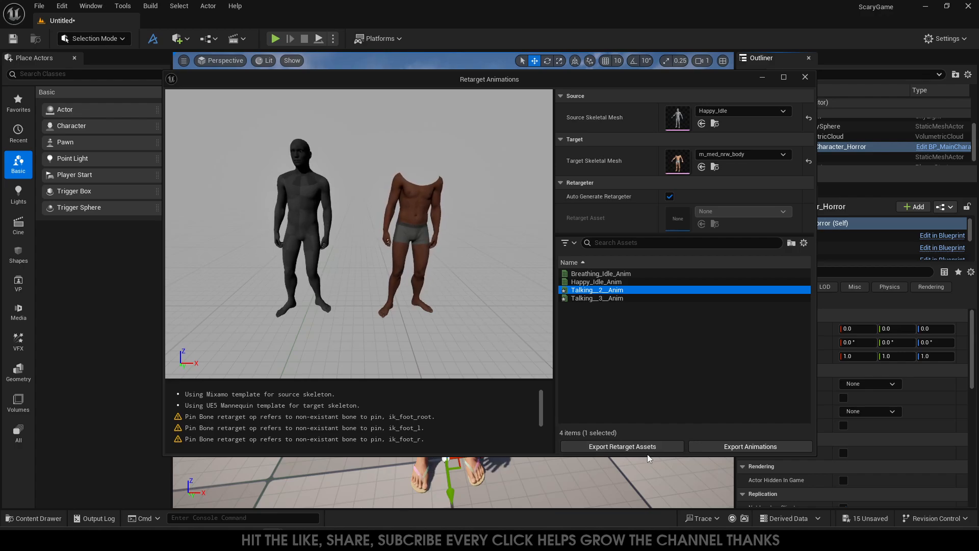
pyautogui.click(708, 447)
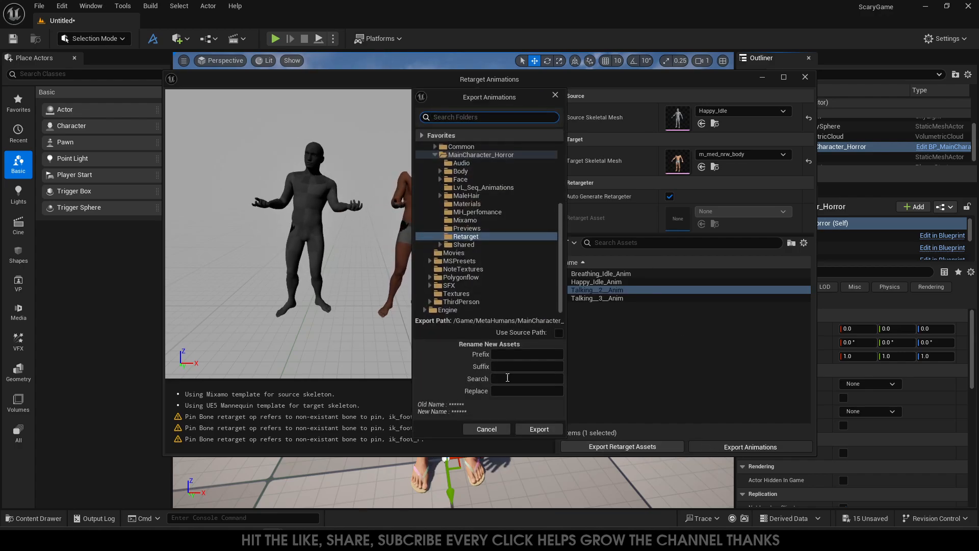
pyautogui.click(520, 429)
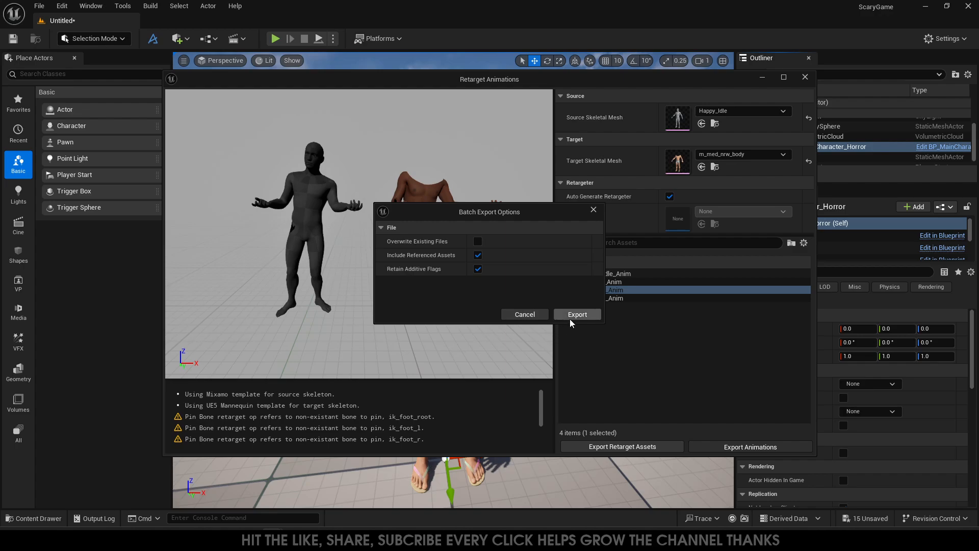
pyautogui.click(570, 317)
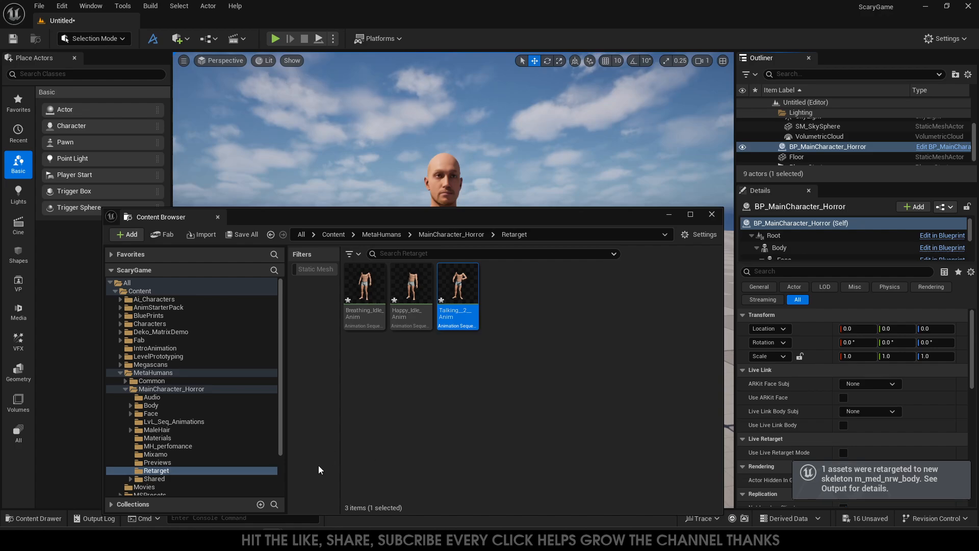
pyautogui.click(710, 214)
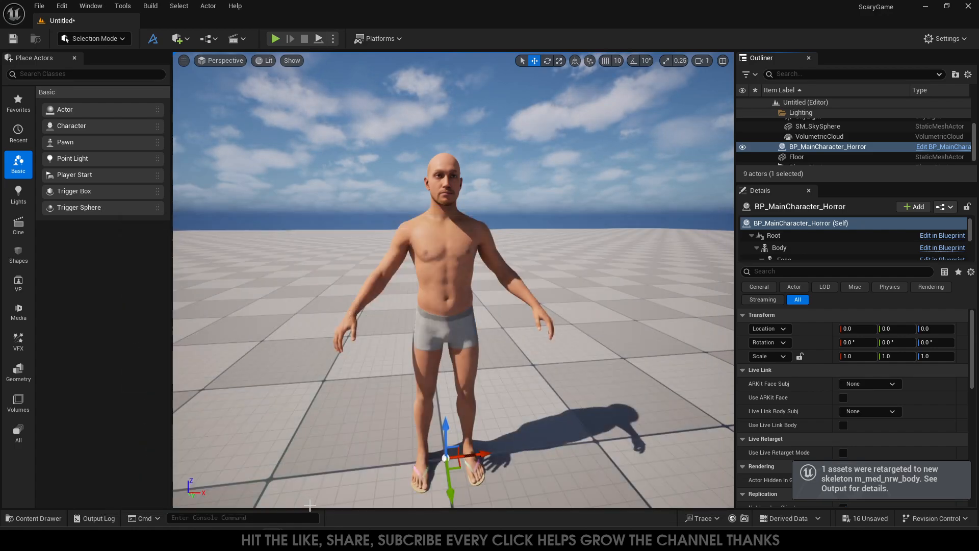
# - Bring back Retarget Animations, export Talking__3__Anim to the same Retarget folder with default batch options, and close the Content Browser
pyautogui.moveTo(274, 539)
pyautogui.click(409, 500)
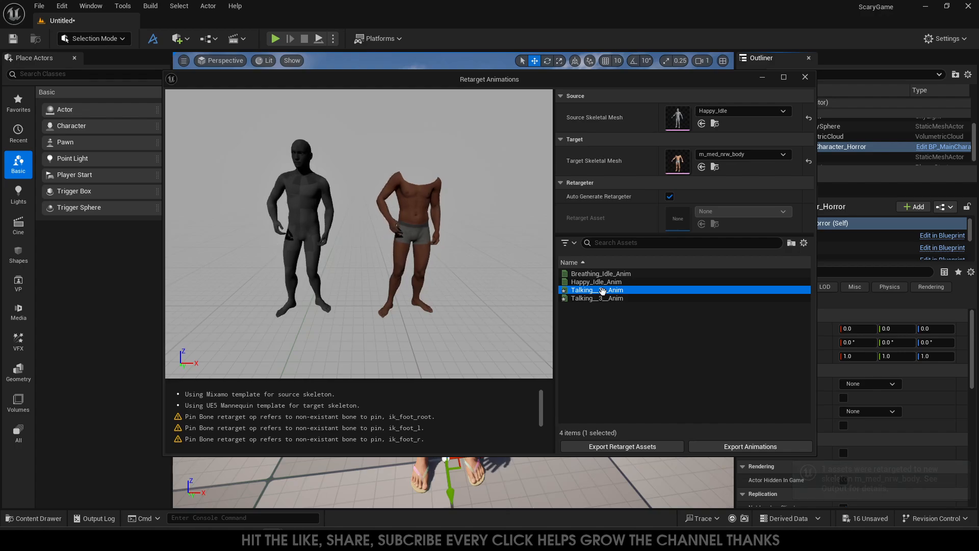
pyautogui.click(602, 298)
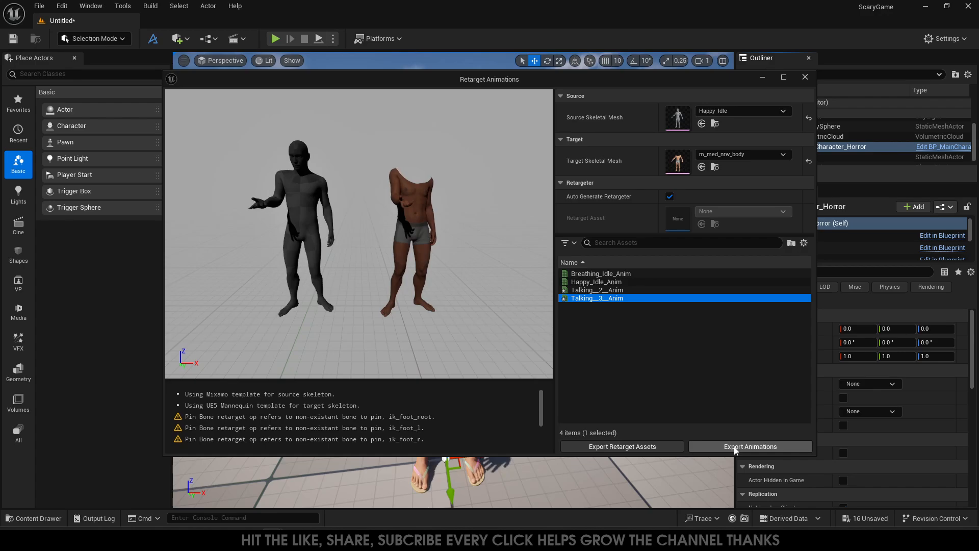
pyautogui.click(750, 447)
pyautogui.click(543, 427)
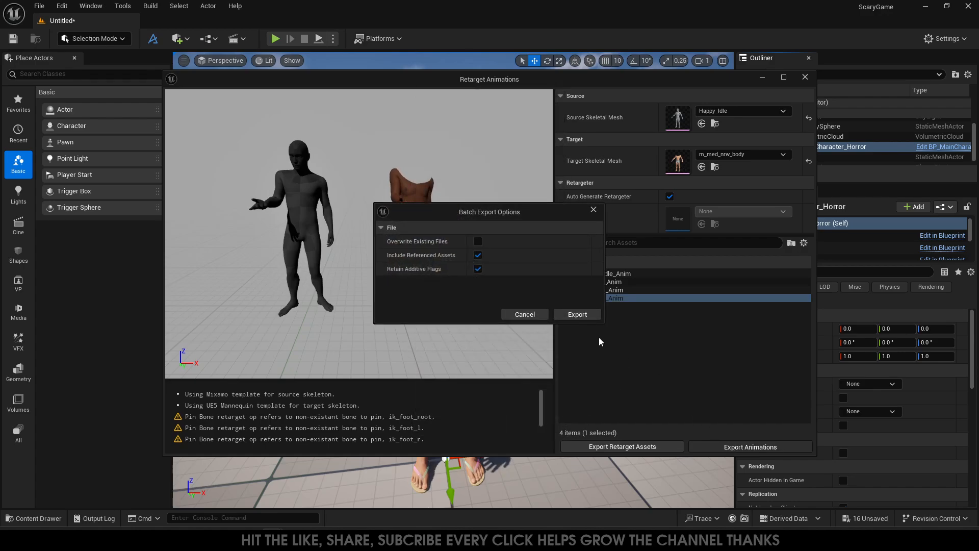
pyautogui.click(588, 317)
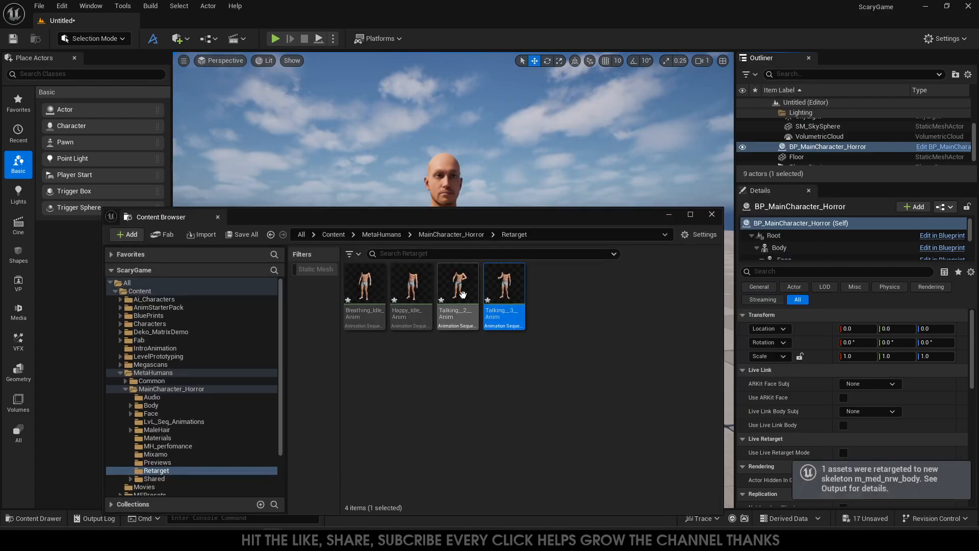
pyautogui.click(415, 355)
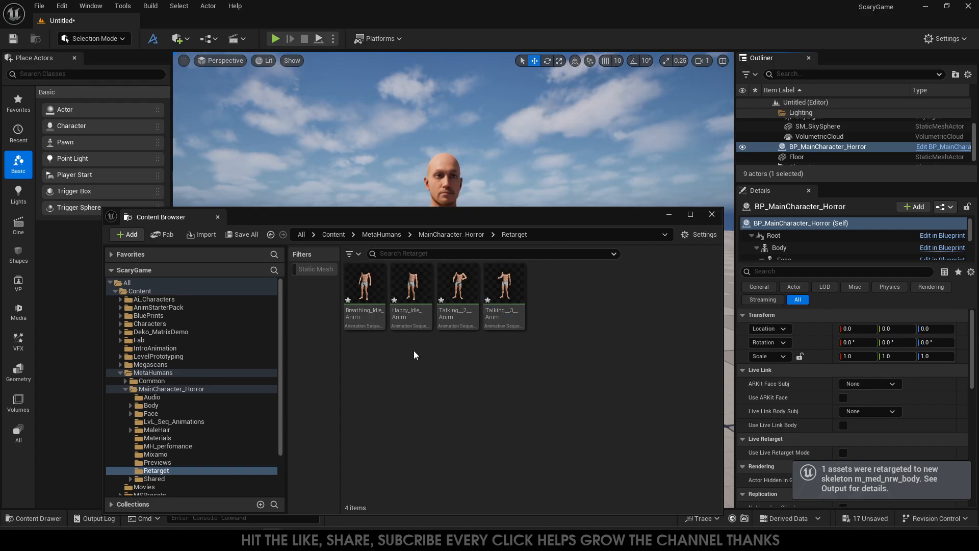
pyautogui.click(712, 214)
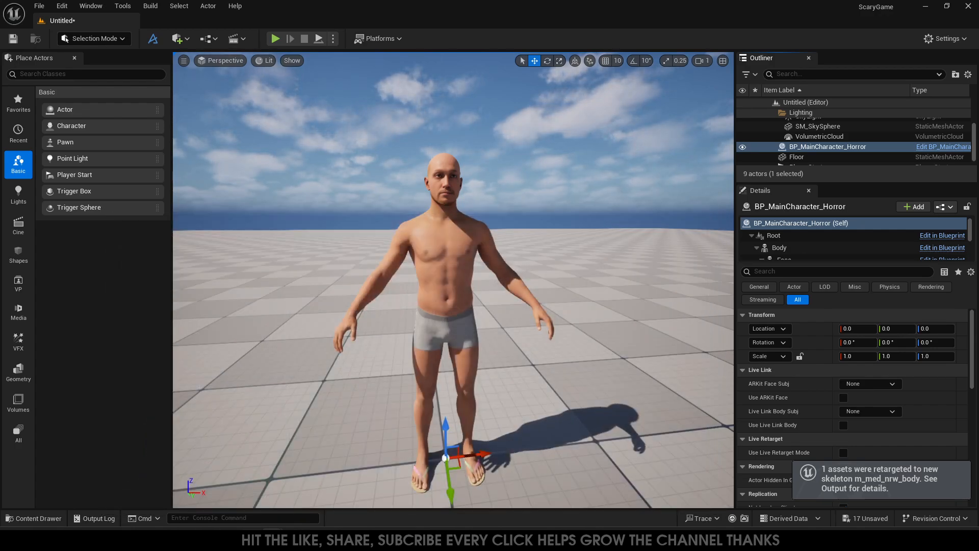
# - Close the Retarget Animations window and the leftover Bridge window, returning to the level viewport
pyautogui.moveTo(274, 539)
pyautogui.click(400, 474)
pyautogui.click(801, 78)
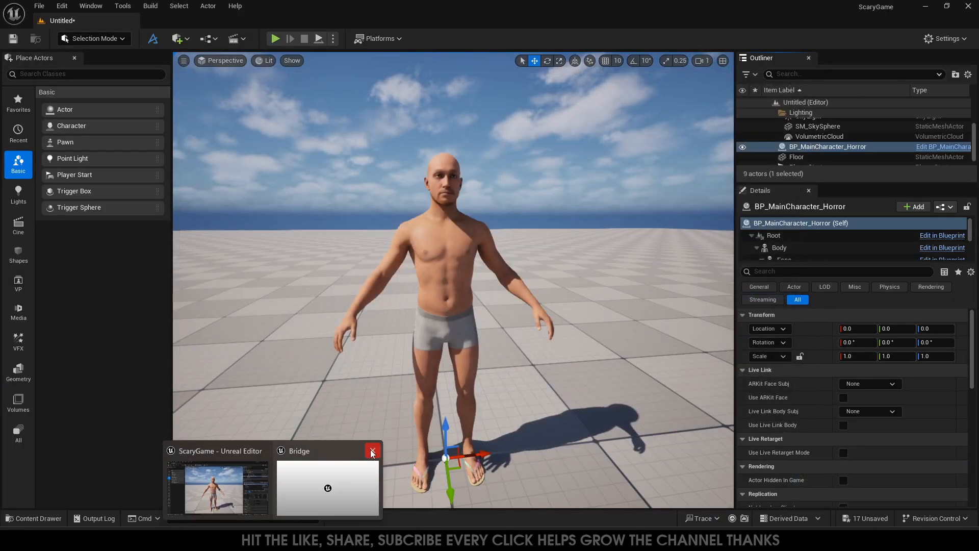
pyautogui.click(373, 452)
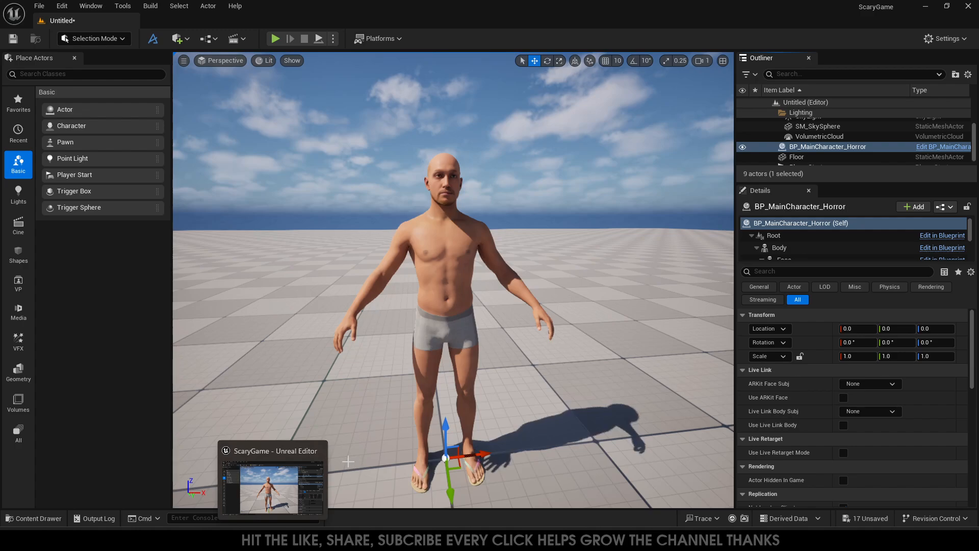
pyautogui.click(338, 198)
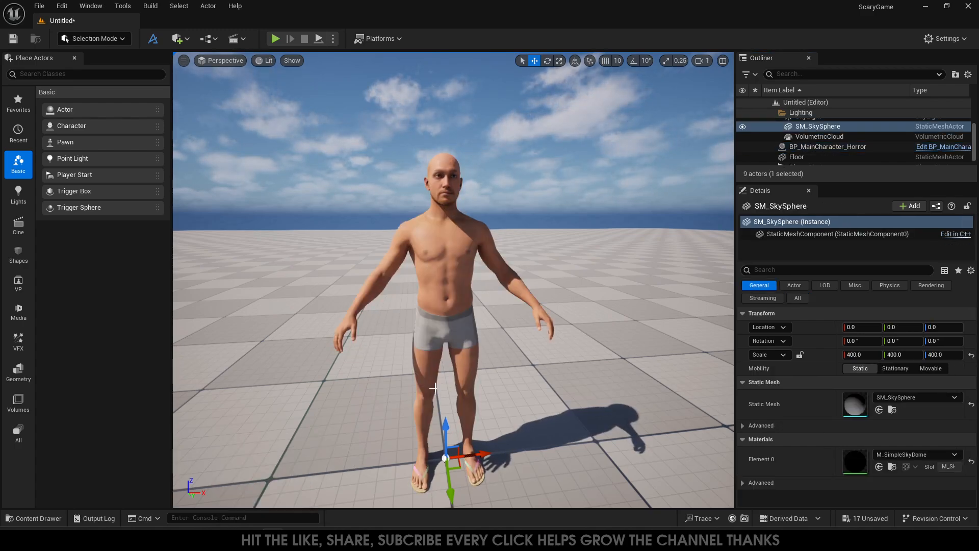
# - Create a MetaHuman Performance asset in the MH_perfomance folder under MainCharacter_Horror
pyautogui.click(36, 518)
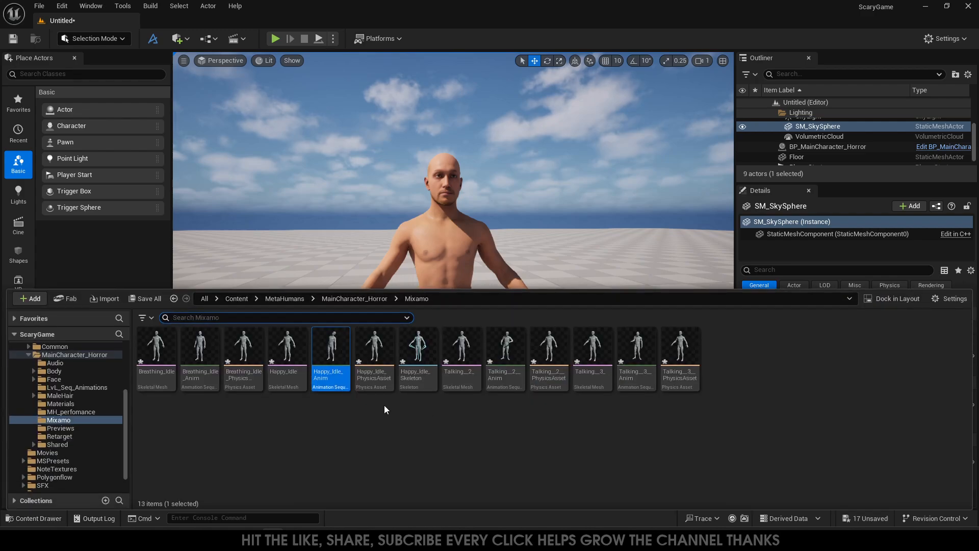
pyautogui.click(97, 411)
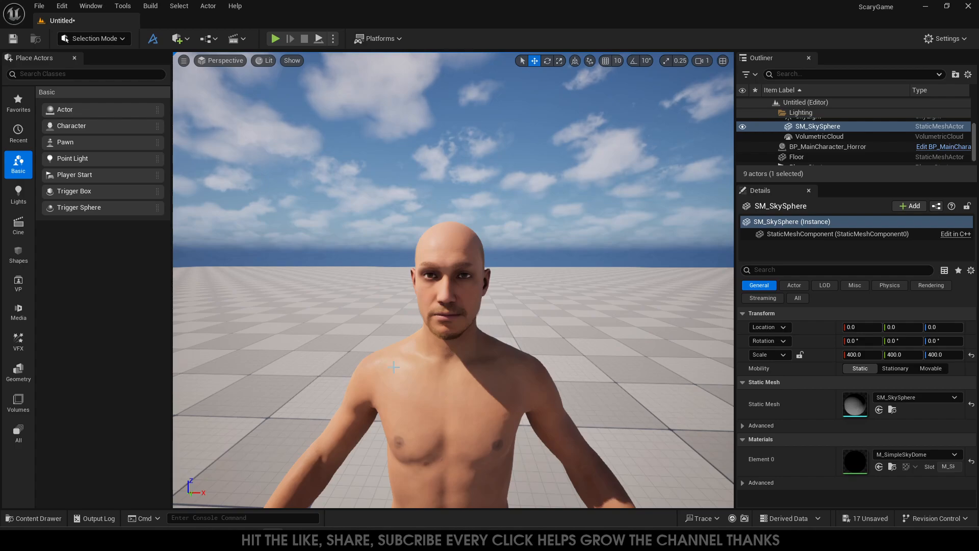
pyautogui.click(39, 518)
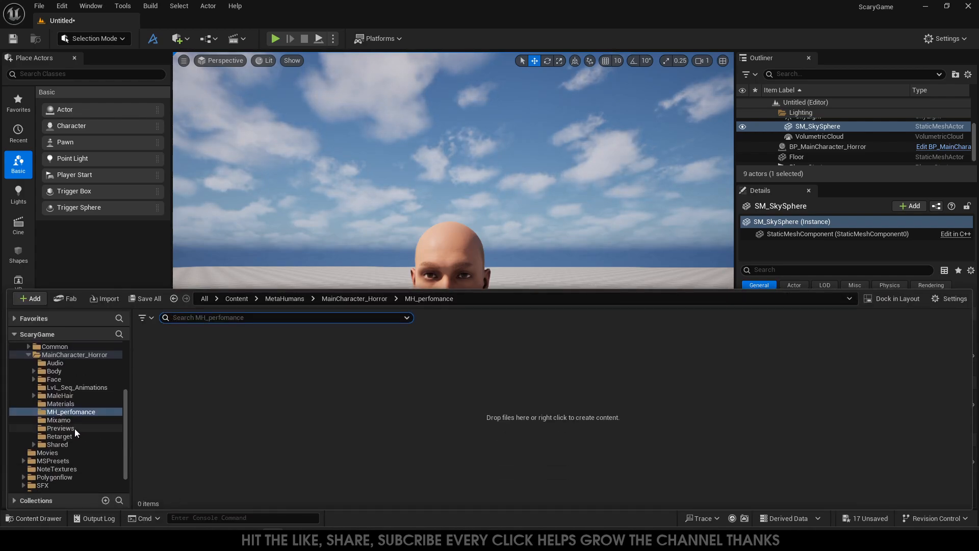
pyautogui.click(60, 437)
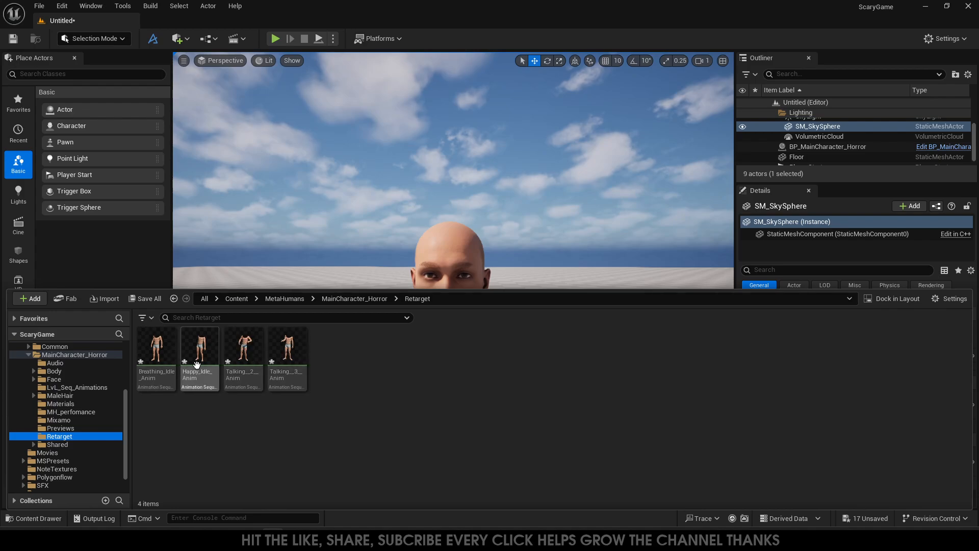
pyautogui.click(71, 412)
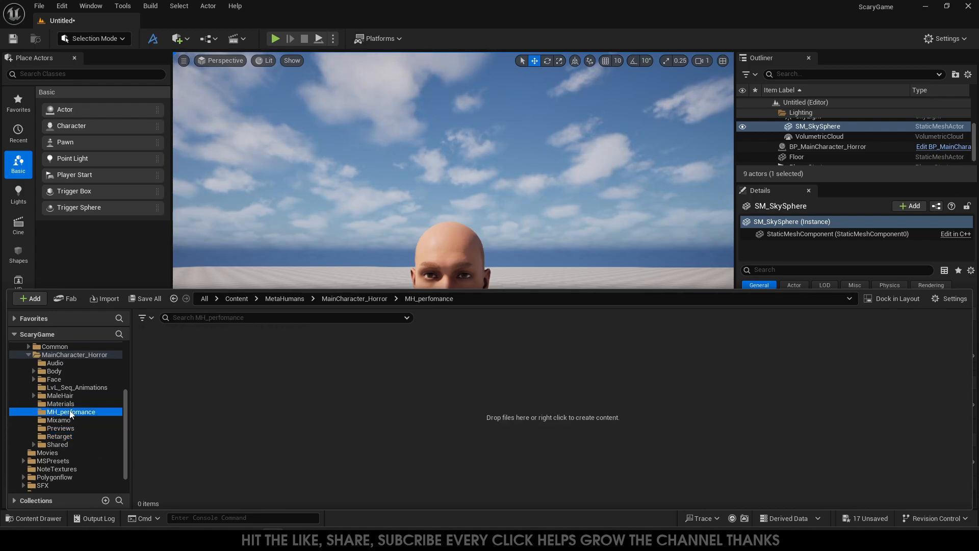
pyautogui.rightClick(257, 375)
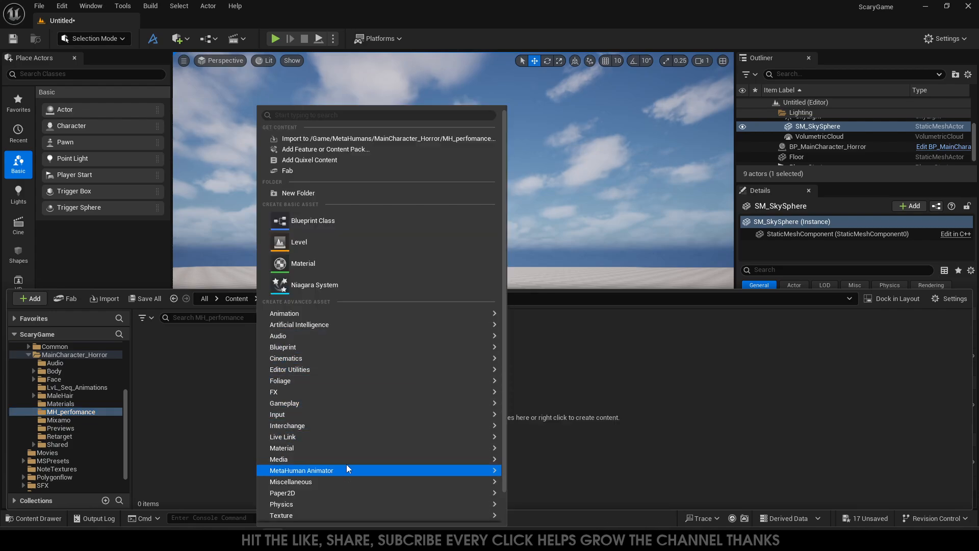
pyautogui.moveTo(407, 475)
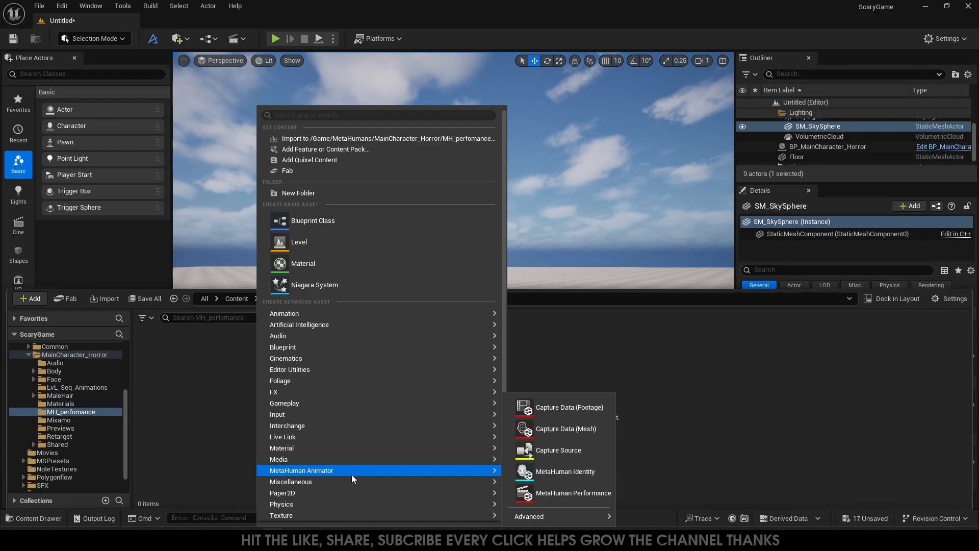
pyautogui.click(561, 493)
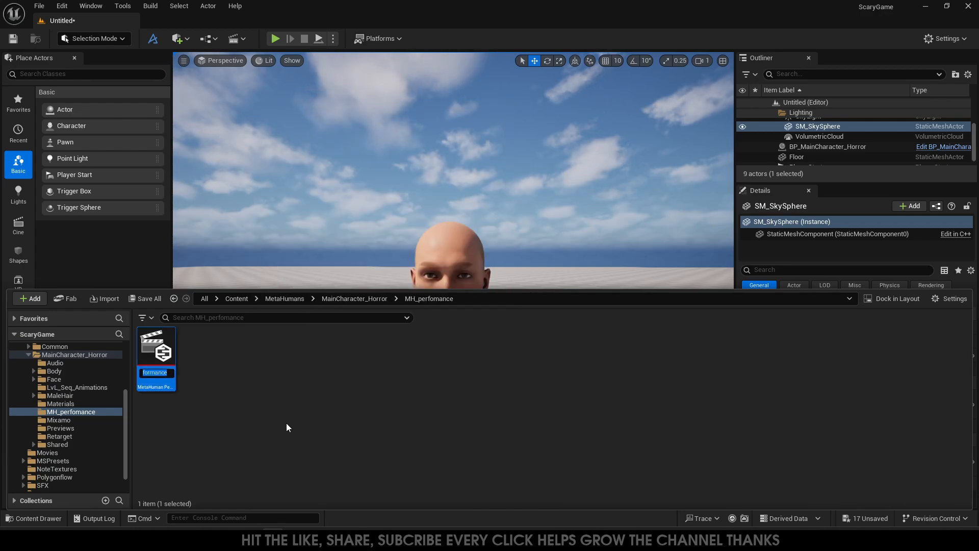
# - Rename the new performance asset to ME_MetaHumanPerformance by replacing its New prefix with ME_
pyautogui.press('Home')
pyautogui.hotkey('shift', 'Right')
pyautogui.hotkey('shift', 'Right')
pyautogui.hotkey('shift', 'Right')
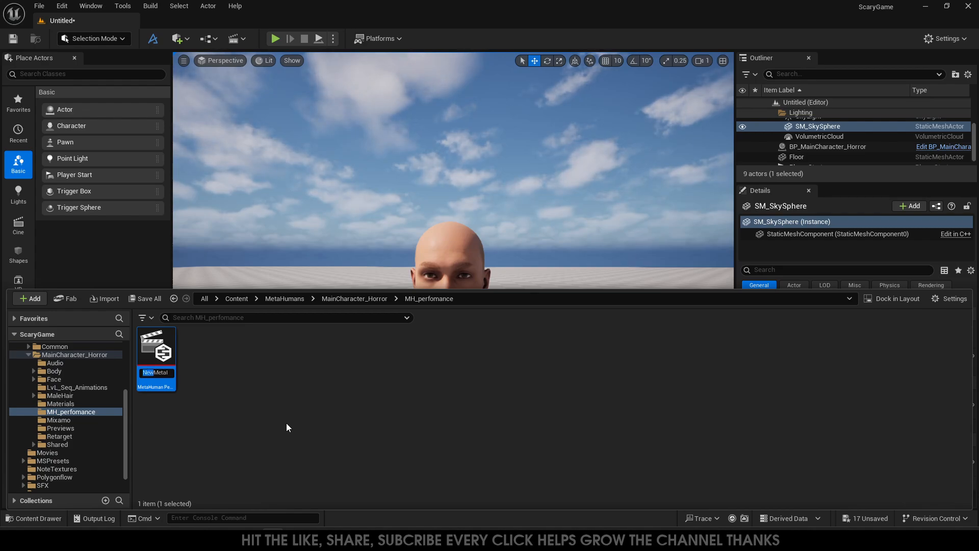
pyautogui.write('ME_')
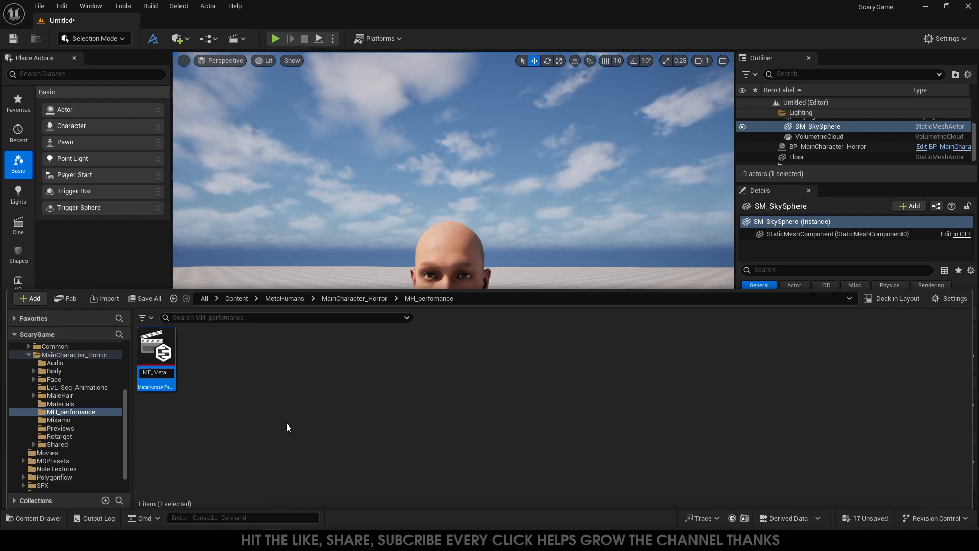
pyautogui.press('Return')
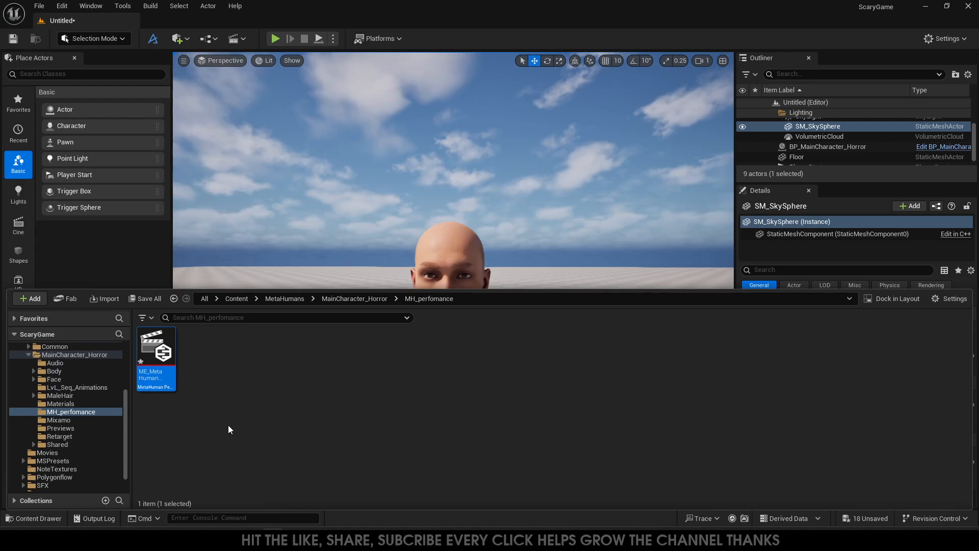
# - Open ME_MetaHumanPerformance, set its input type to Audio, assign the HelloThere sound wave and play it back
pyautogui.doubleClick(157, 352)
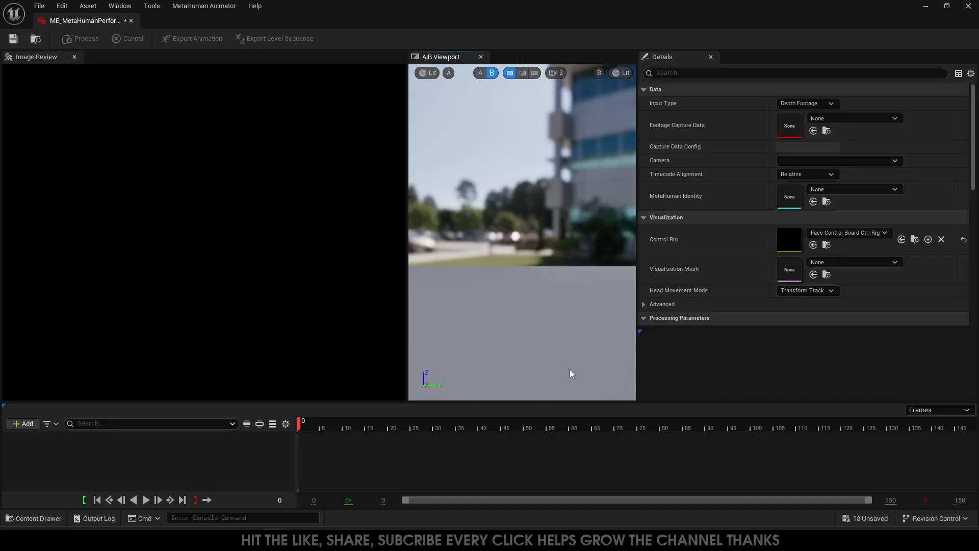
pyautogui.click(815, 104)
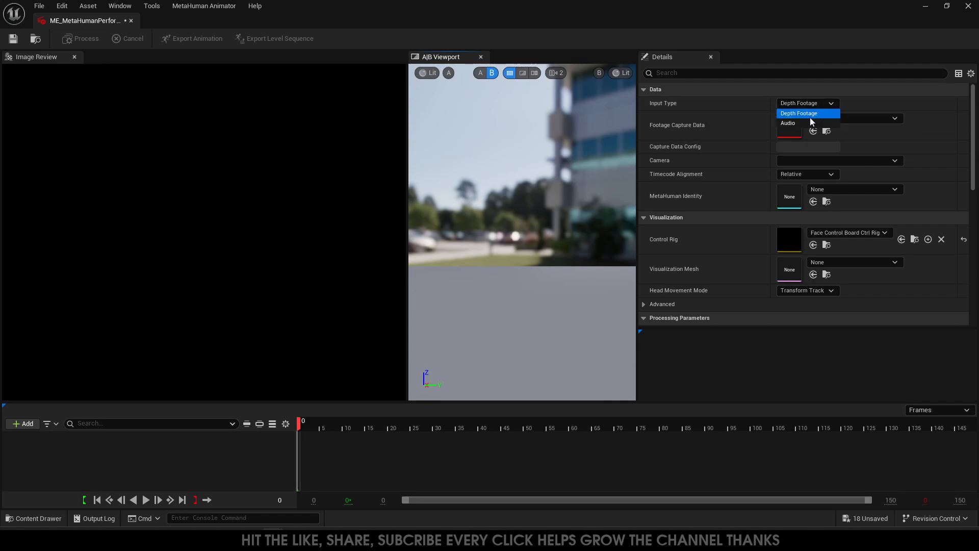
pyautogui.click(807, 122)
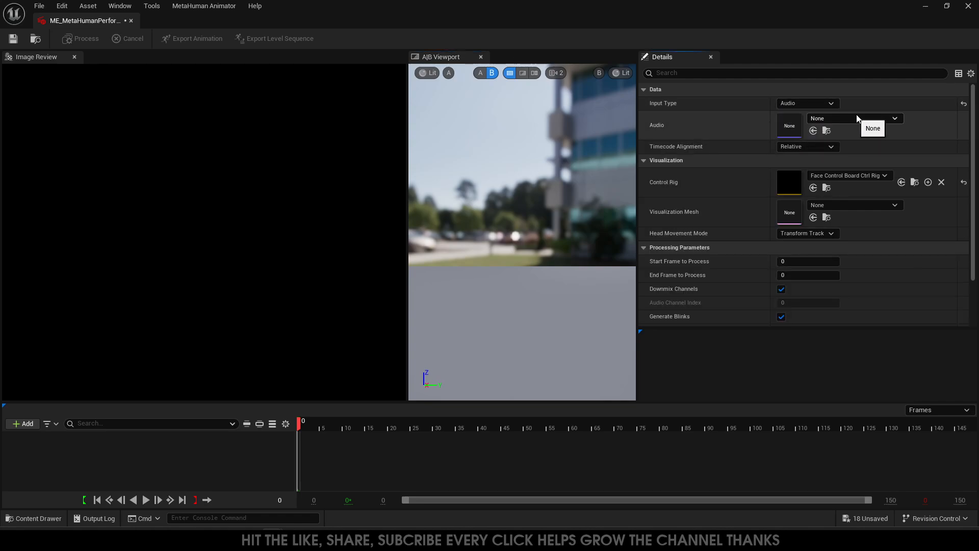
pyautogui.click(860, 118)
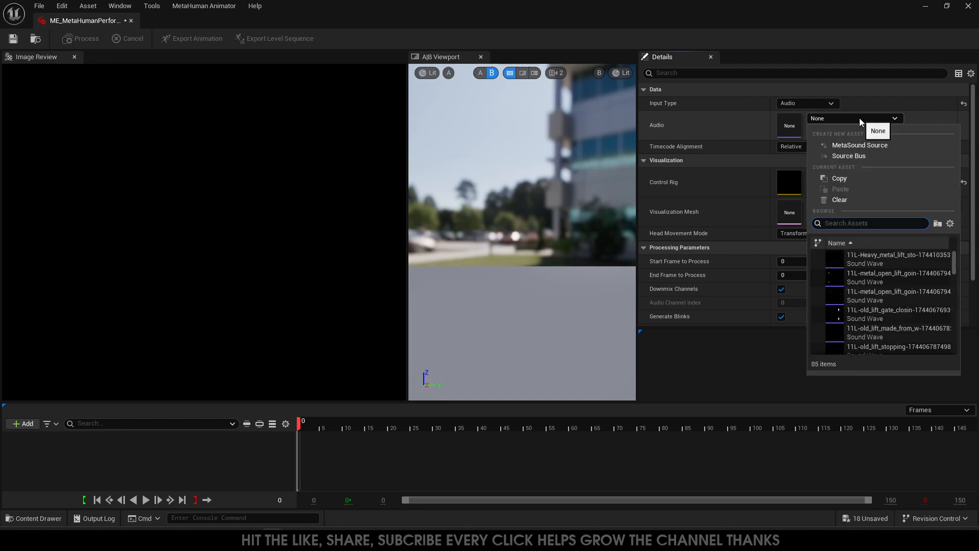
pyautogui.write('hello')
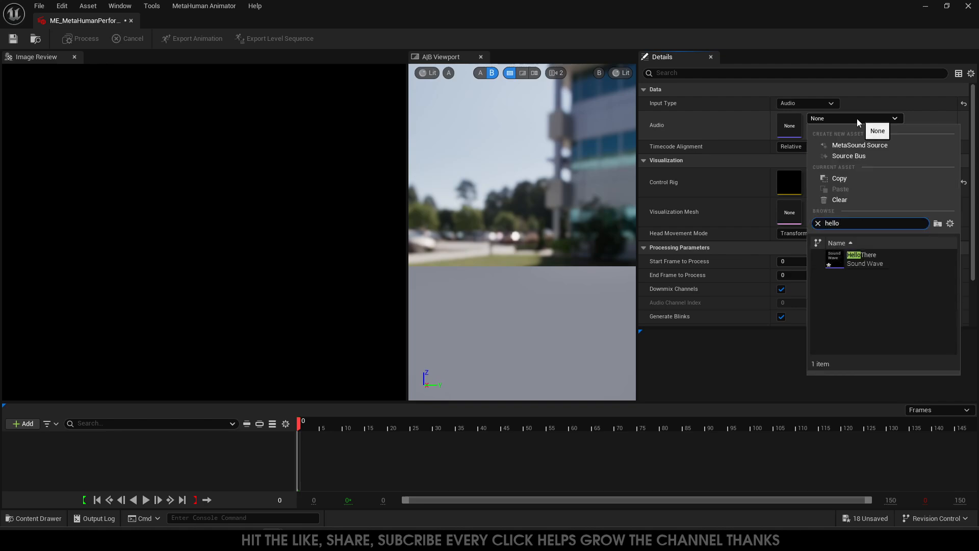
pyautogui.click(862, 258)
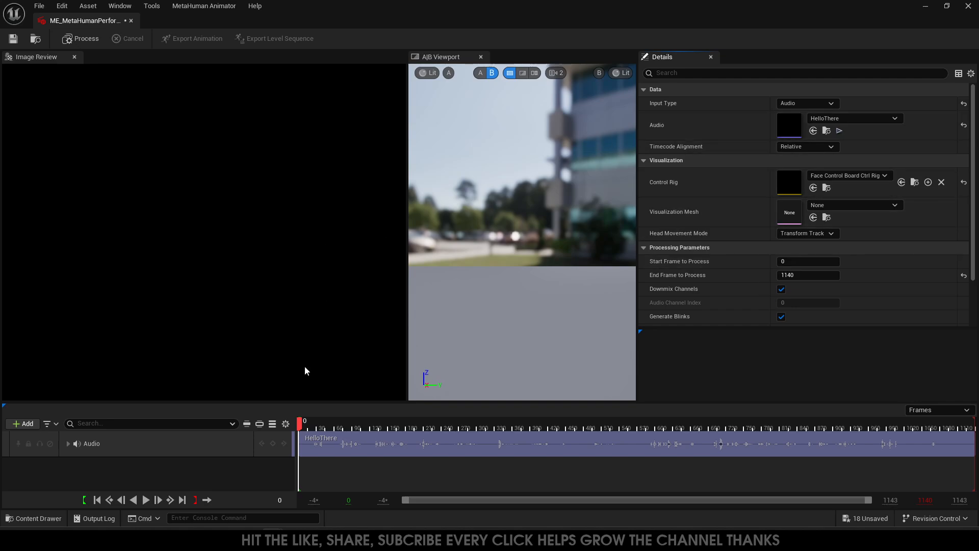
pyautogui.click(147, 502)
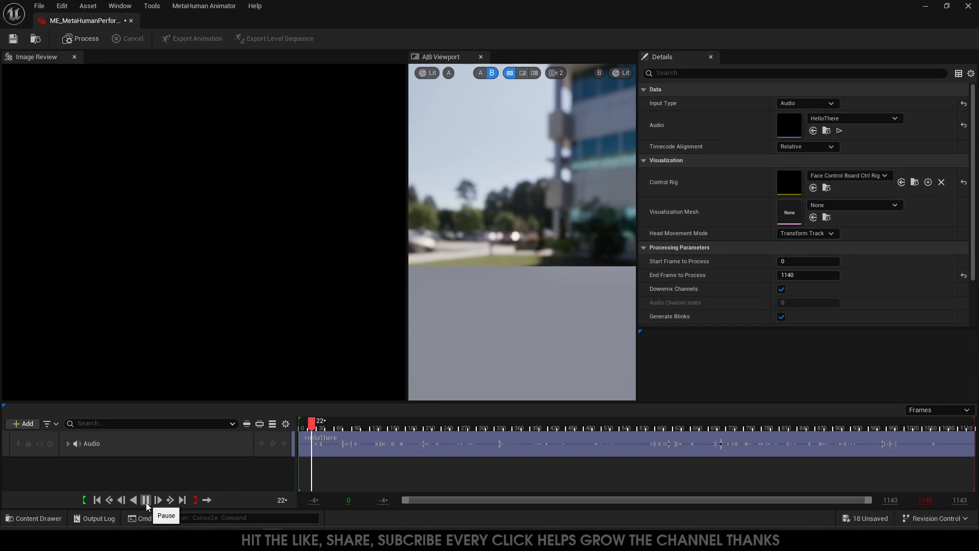
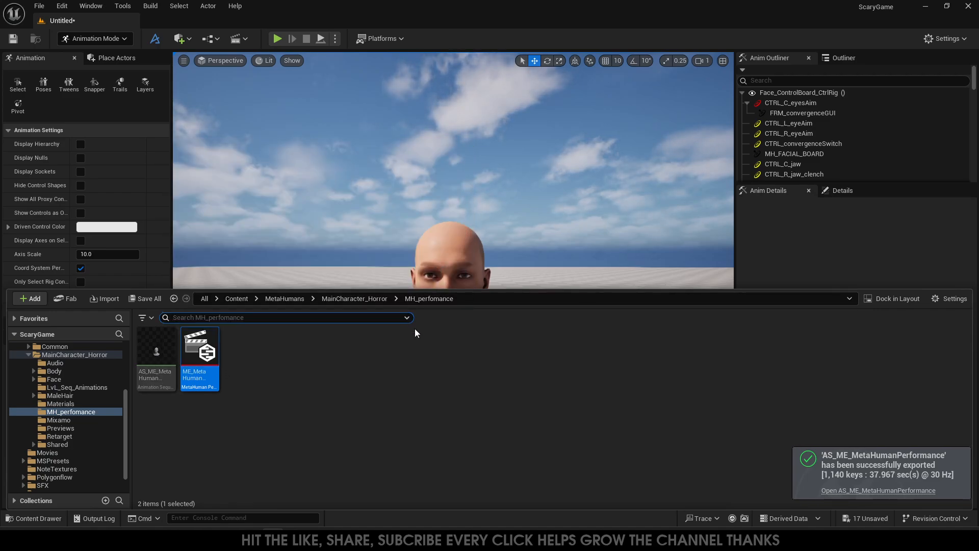
# - Hide the MH_perfomance folder contents to return to the full level viewport
pyautogui.click(41, 519)
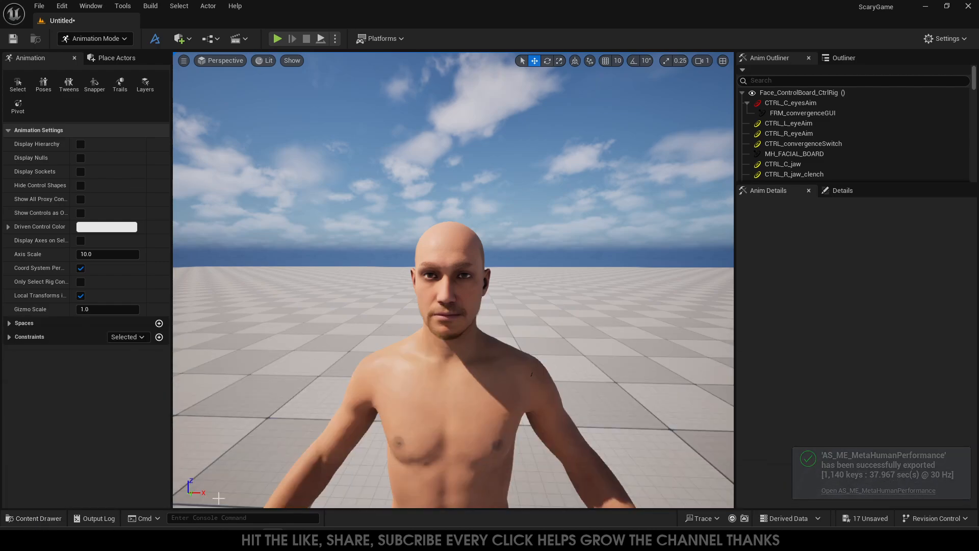
# - Create a level sequence named Animation_001 in the LvL_Seq_Animations folder under MetaHumans/MainCharacter_Horror
pyautogui.click(41, 518)
pyautogui.click(66, 388)
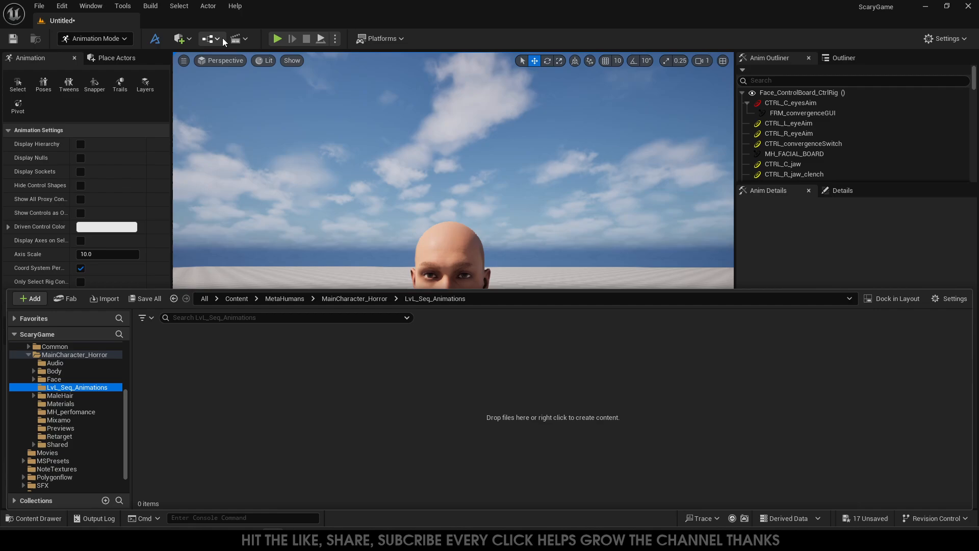
pyautogui.click(240, 41)
pyautogui.click(269, 67)
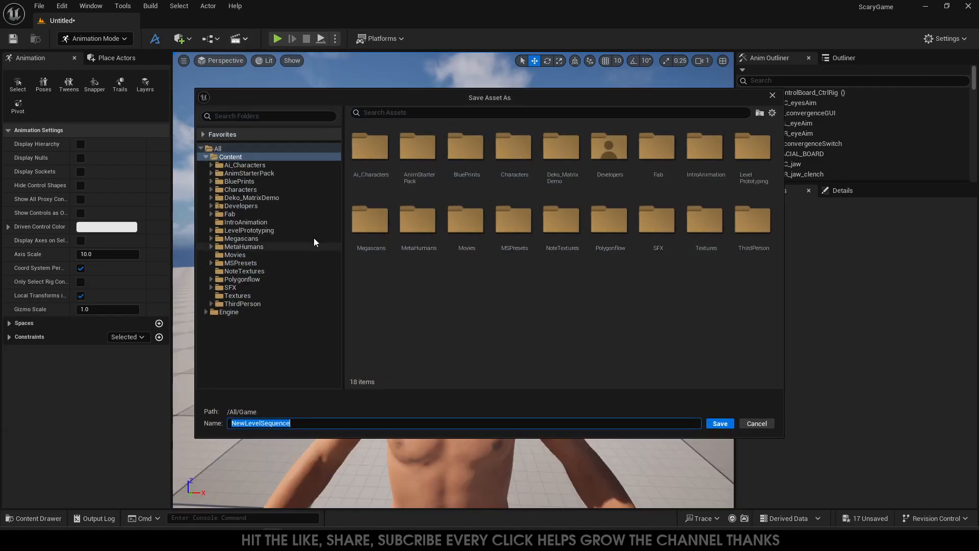
pyautogui.click(241, 247)
pyautogui.click(211, 247)
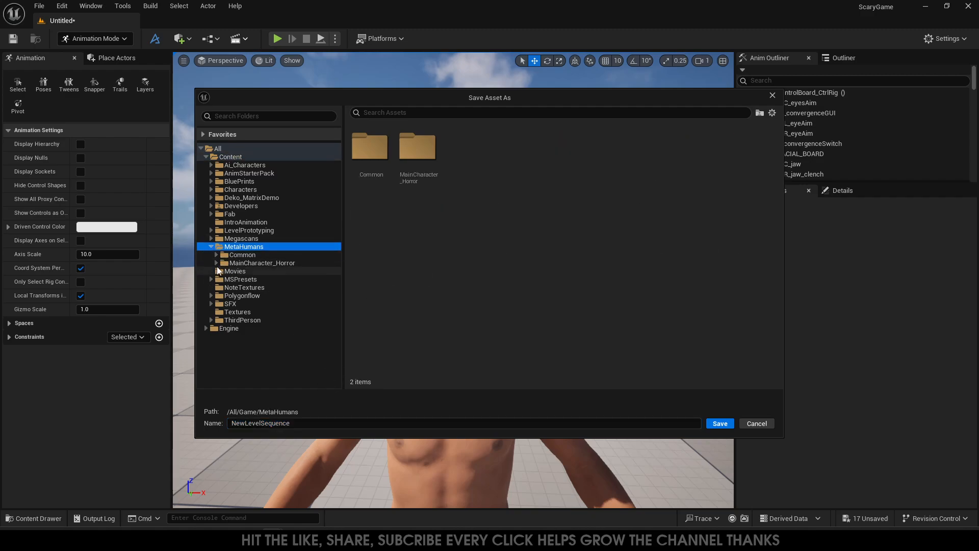
pyautogui.click(216, 263)
pyautogui.click(254, 297)
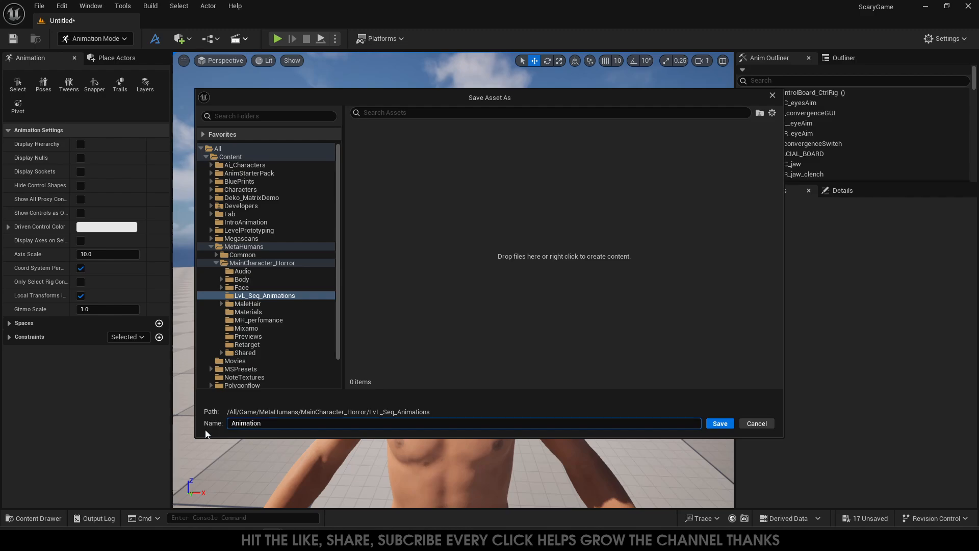
pyautogui.write('1')
pyautogui.press('Return')
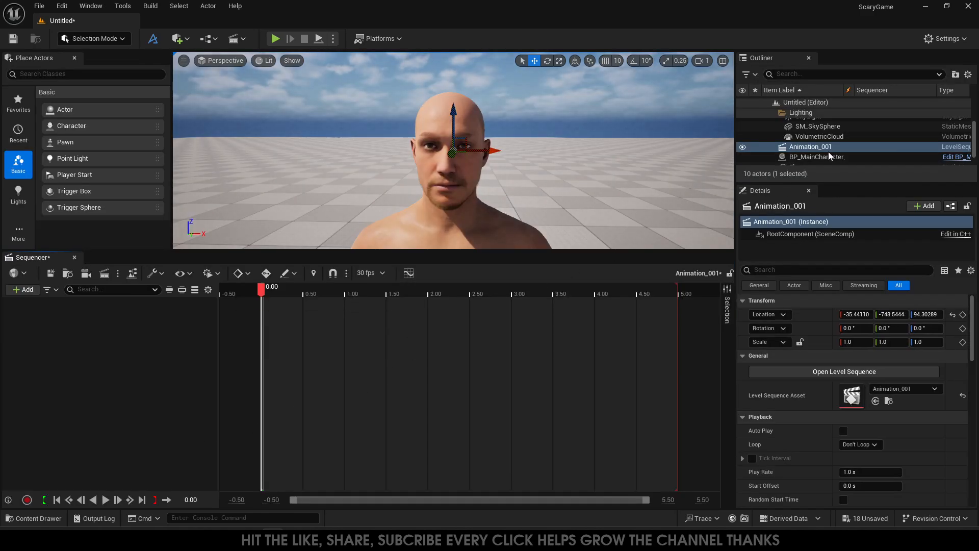
# - Add the BP_MainCharacter_Horror actor to the Animation_001 sequence and enlarge the viewport above the Sequencer
pyautogui.click(818, 157)
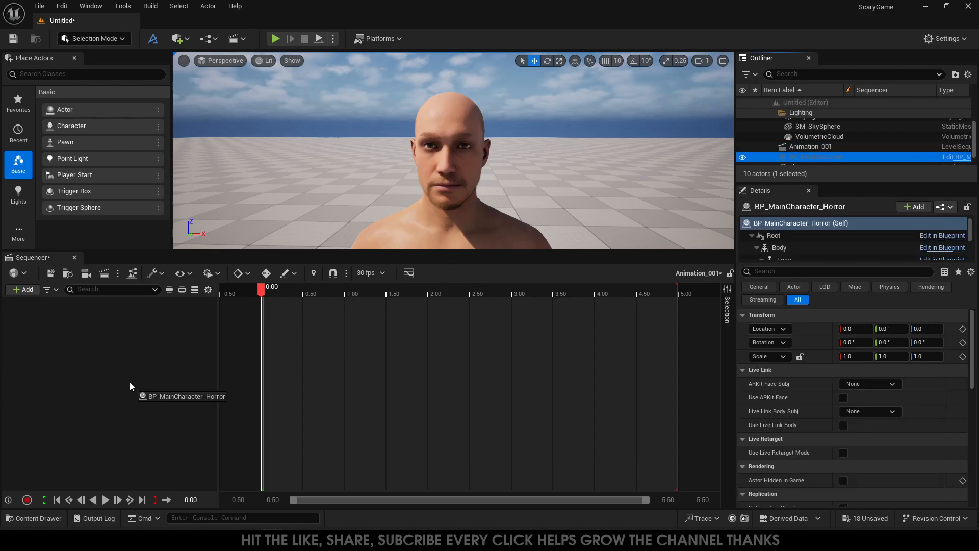
pyautogui.moveTo(167, 381); pyautogui.dragTo(169, 397)
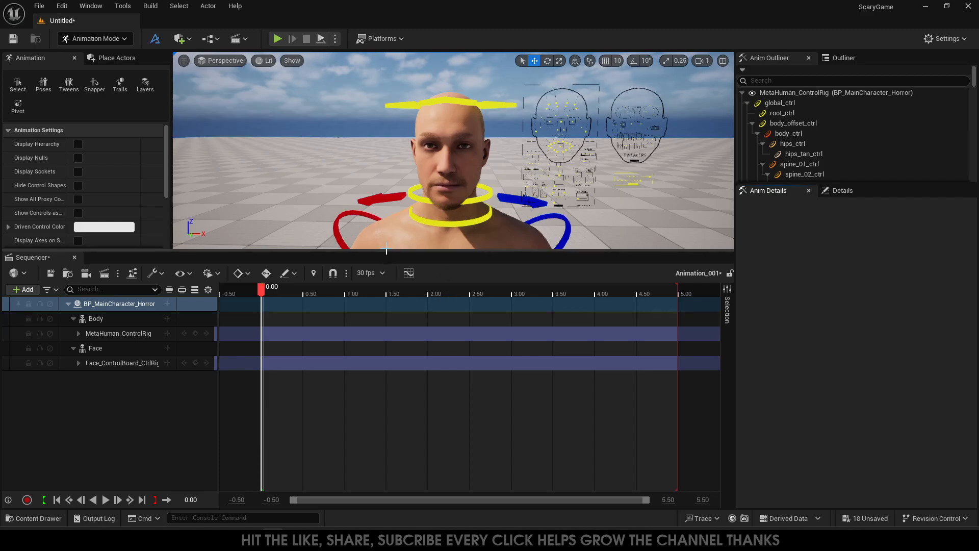
pyautogui.moveTo(380, 249); pyautogui.dragTo(381, 429)
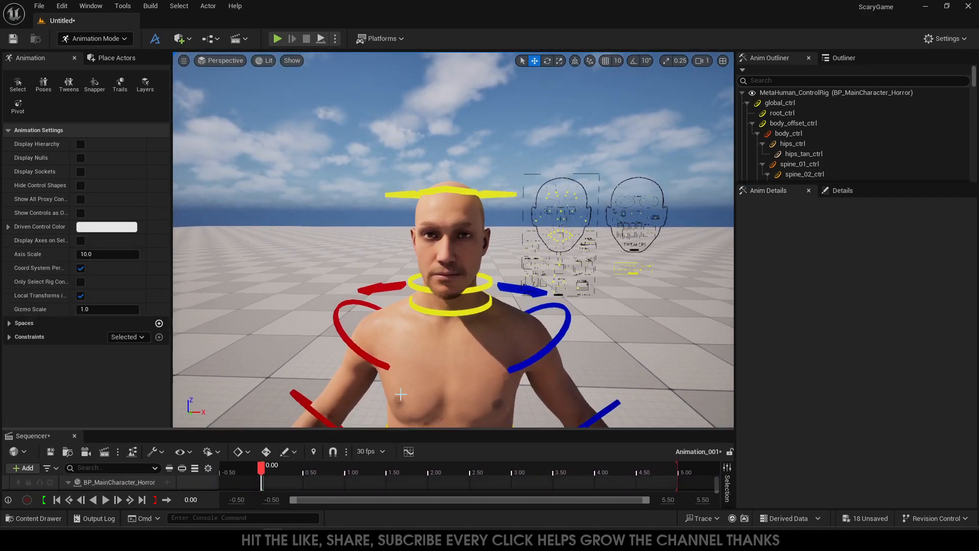
# - Frame the character's control rig and try moving its head_ctrl control to a Z location of about 0.24
pyautogui.scroll(5, 438, 351)
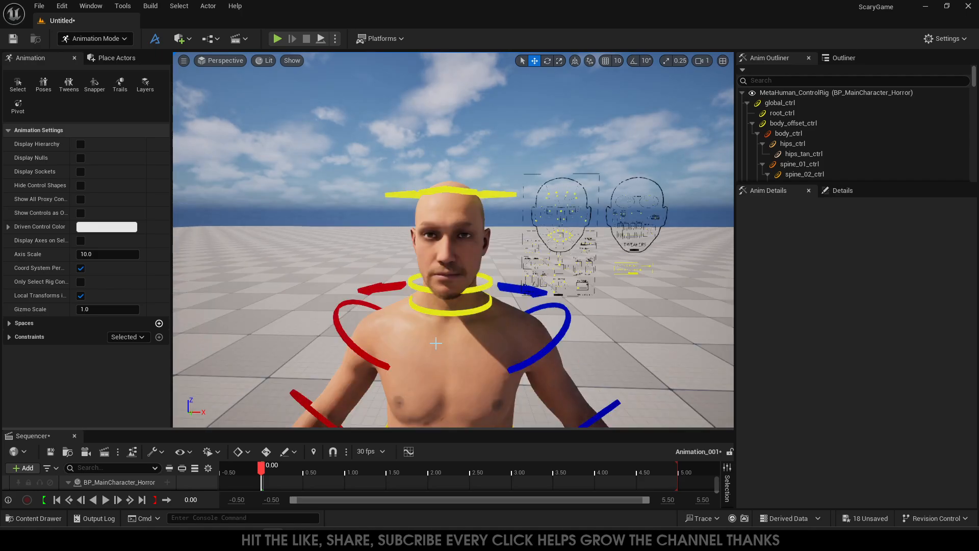
pyautogui.scroll(-5, 436, 343)
pyautogui.moveTo(436, 343); pyautogui.dragTo(436, 260, button='right')
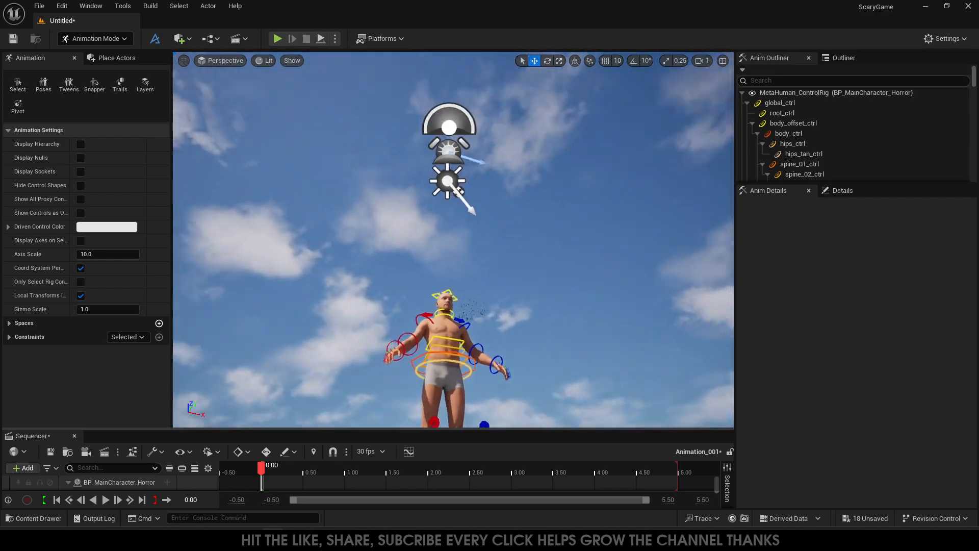
pyautogui.moveTo(447, 225); pyautogui.dragTo(442, 294, button='right')
pyautogui.scroll(3, 447, 225)
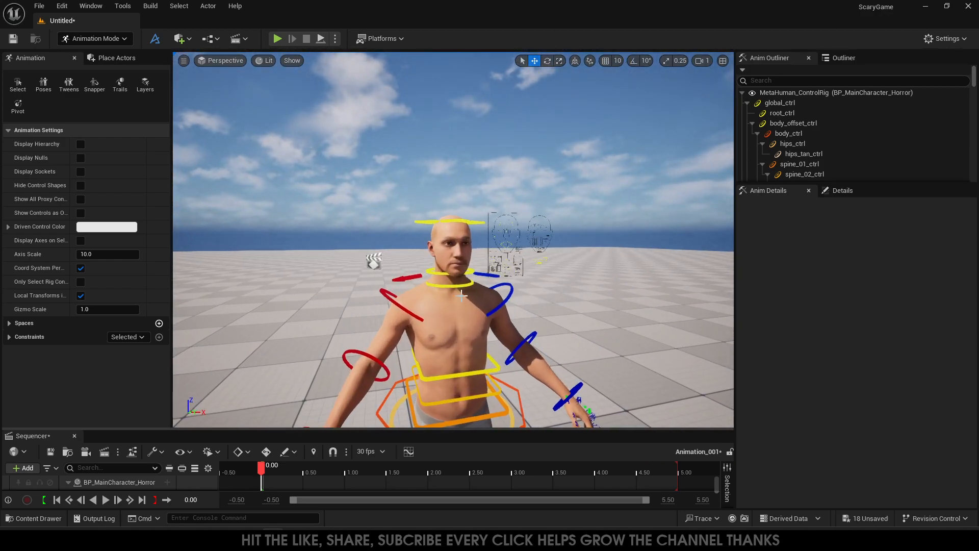
pyautogui.click(452, 223)
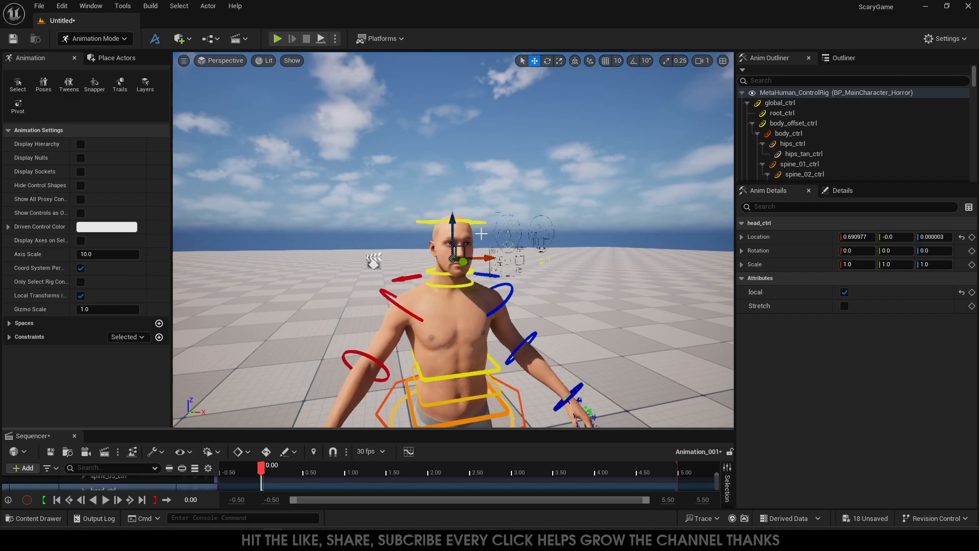
pyautogui.moveTo(456, 218); pyautogui.dragTo(460, 268)
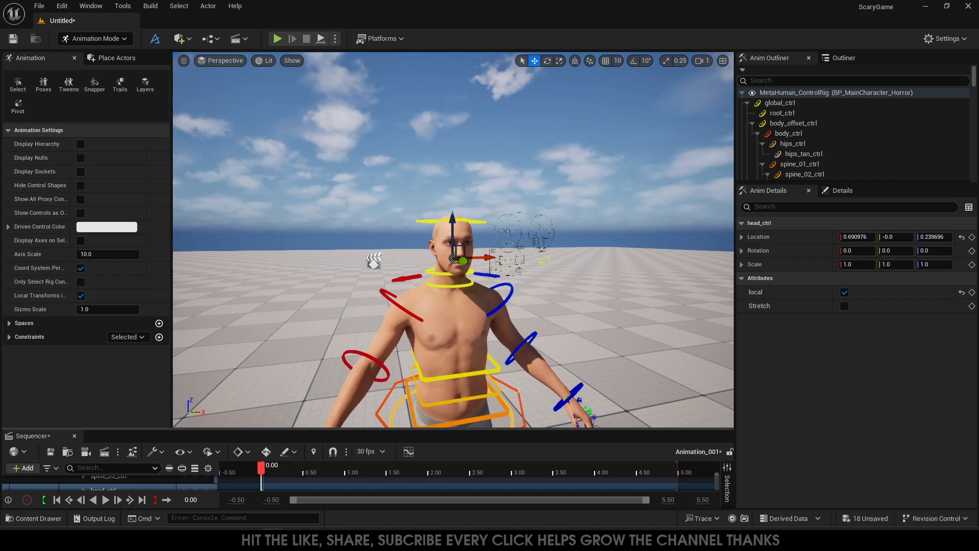
pyautogui.moveTo(453, 286); pyautogui.dragTo(416, 311, button='right')
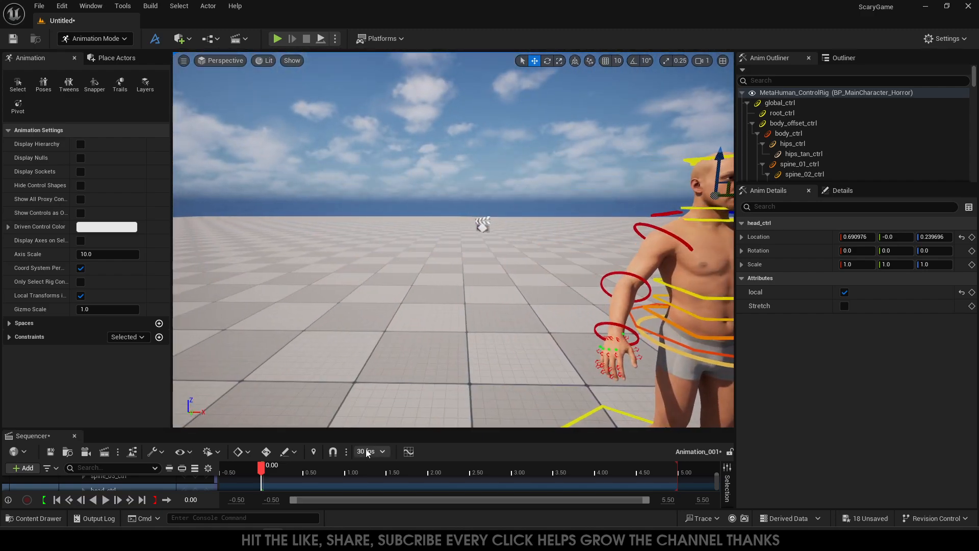
# - Enlarge the Sequencer, collapse the MetaHuman_ControlRig track under Body and delete it
pyautogui.moveTo(358, 429); pyautogui.dragTo(358, 298)
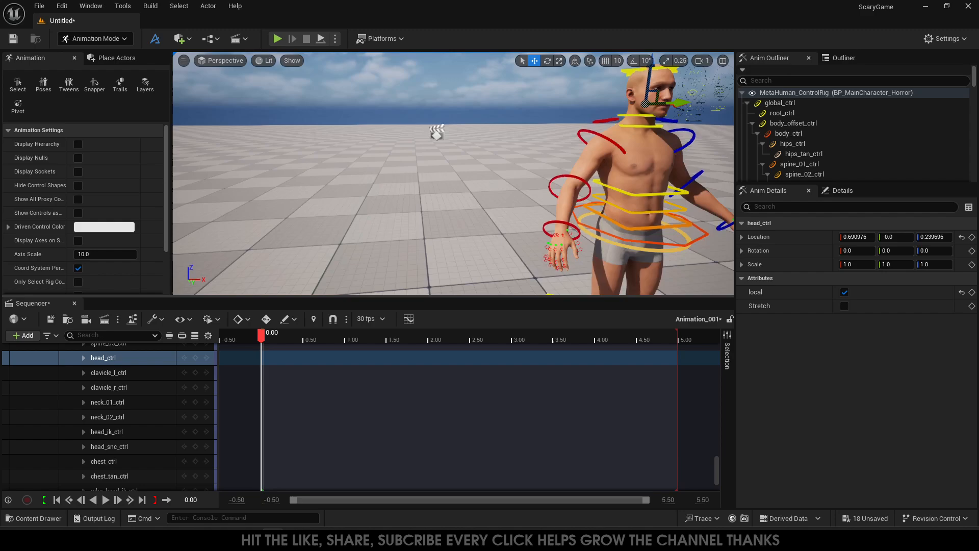
pyautogui.moveTo(492, 219)
pyautogui.mouseDown(button='right')
pyautogui.moveTo(495, 233)
pyautogui.moveTo(492, 219)
pyautogui.mouseUp(button='right')
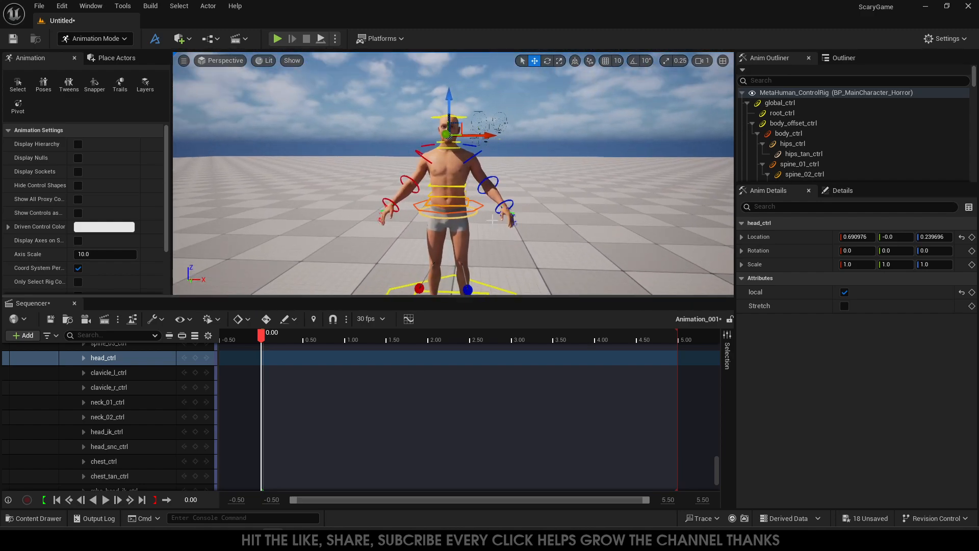
pyautogui.scroll(-15, 133, 405)
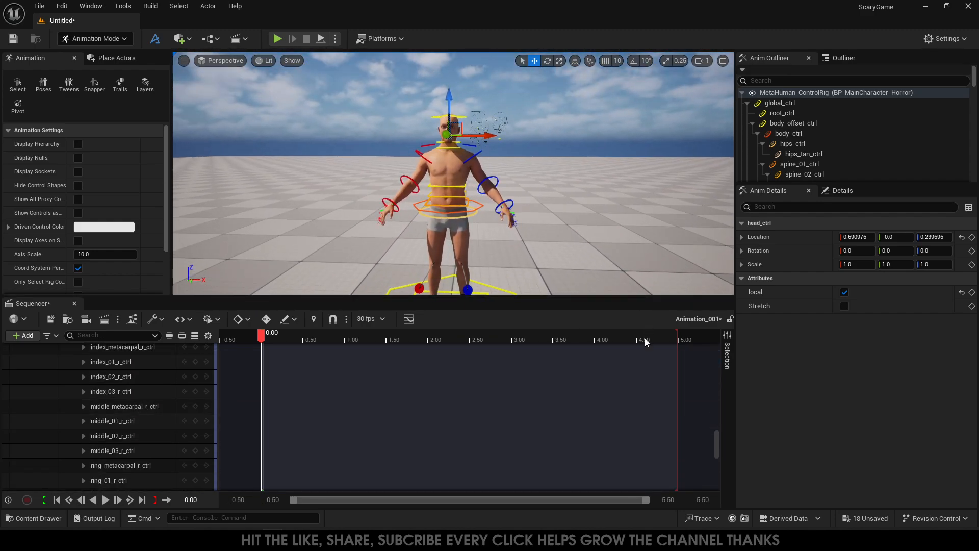
pyautogui.scroll(15, 715, 408)
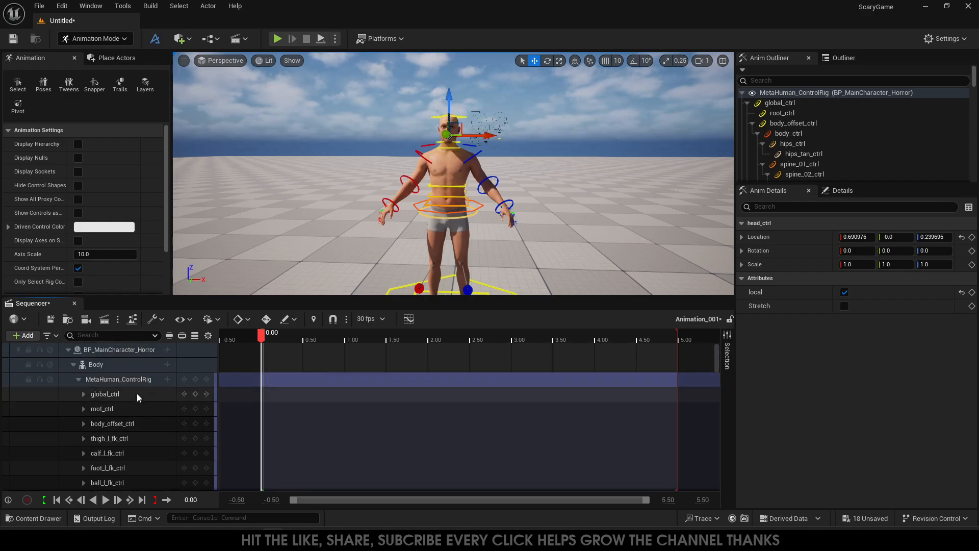
pyautogui.click(78, 379)
pyautogui.click(114, 383)
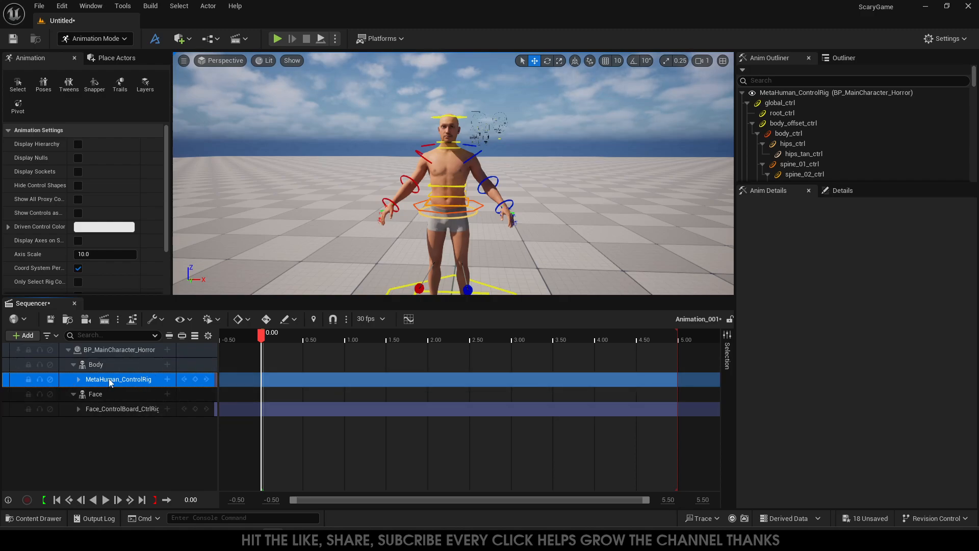
pyautogui.press('Delete')
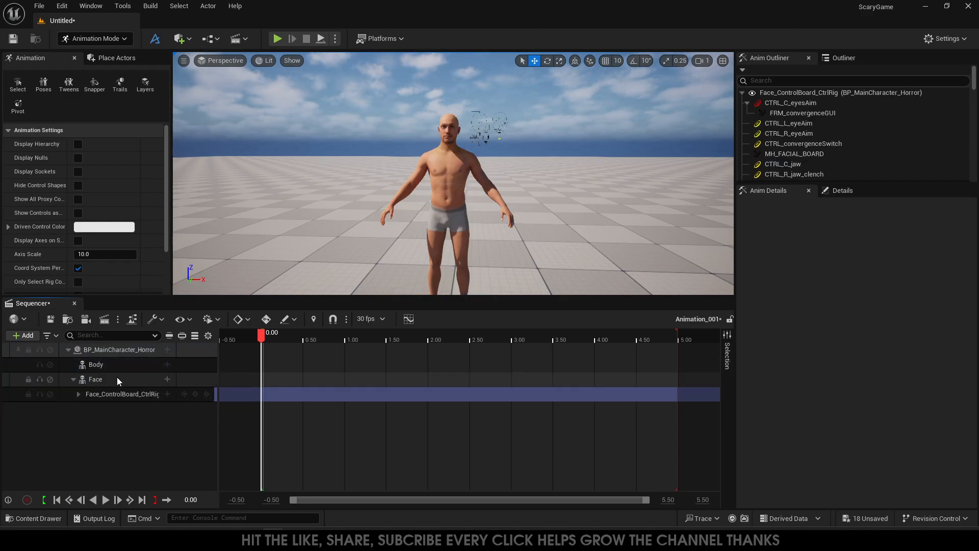
# - Add the Happy_Idle_Anim animation to the Body track and scrub the playhead to about 0.64 s
pyautogui.click(167, 364)
pyautogui.moveTo(241, 141)
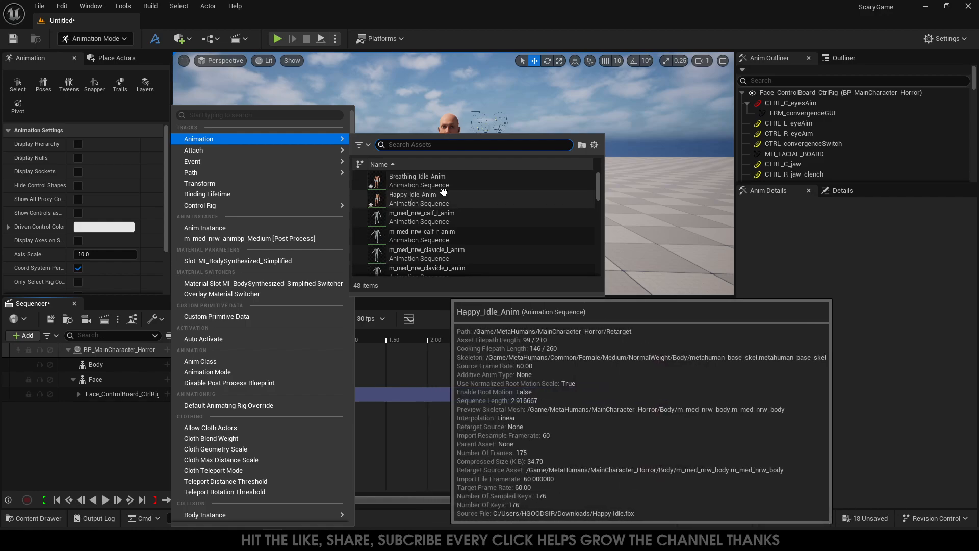
pyautogui.click(414, 198)
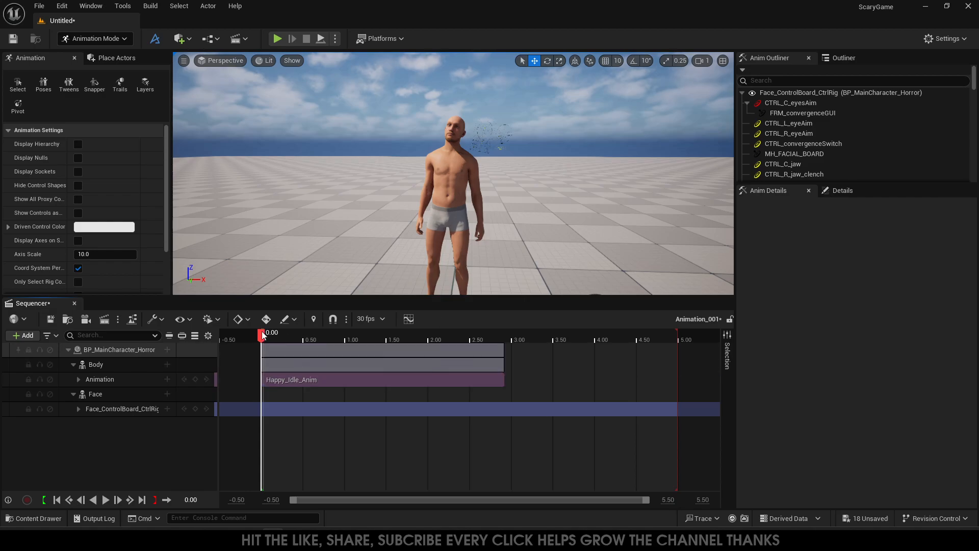
pyautogui.moveTo(268, 338); pyautogui.dragTo(314, 334)
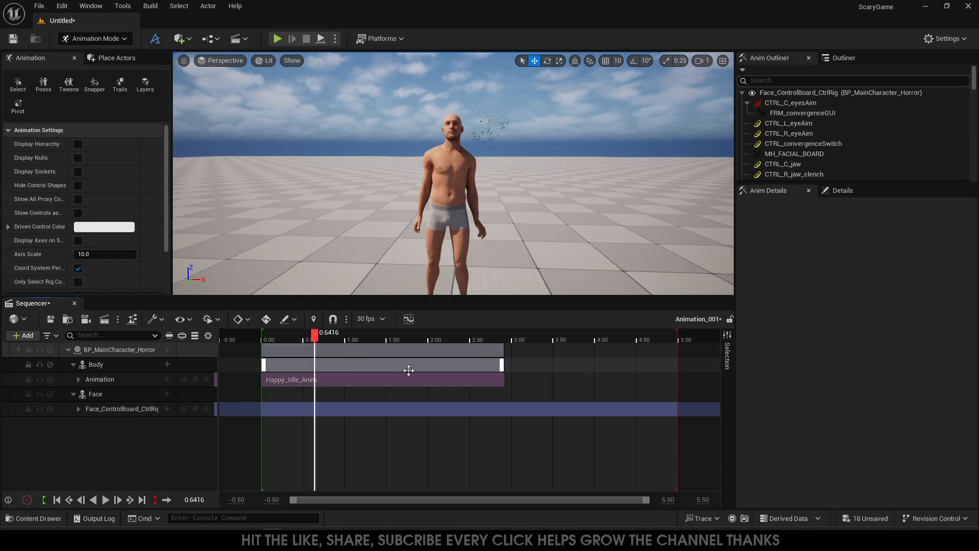
pyautogui.click(310, 348)
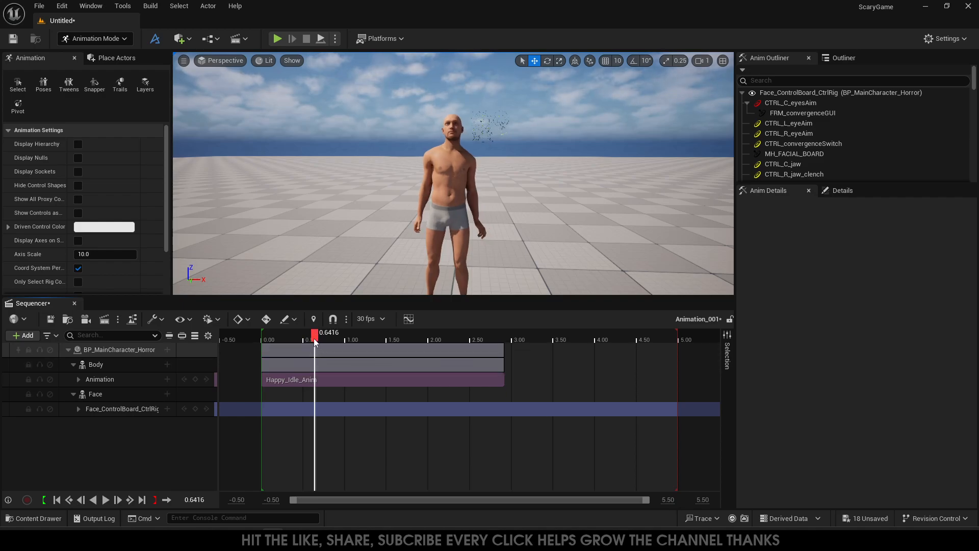
# - Delete the Happy_Idle_Anim clip and its Animation track from Body
pyautogui.click(311, 379)
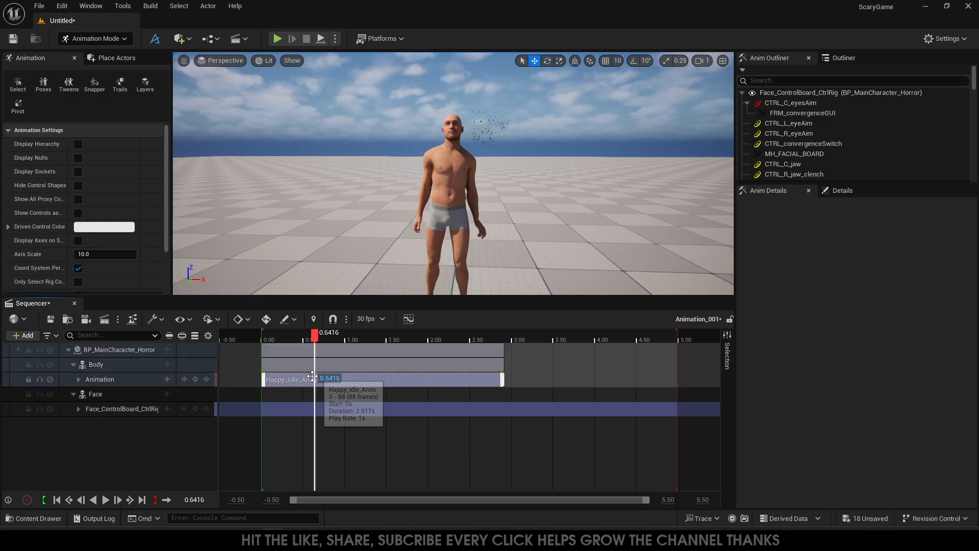
pyautogui.press('Delete')
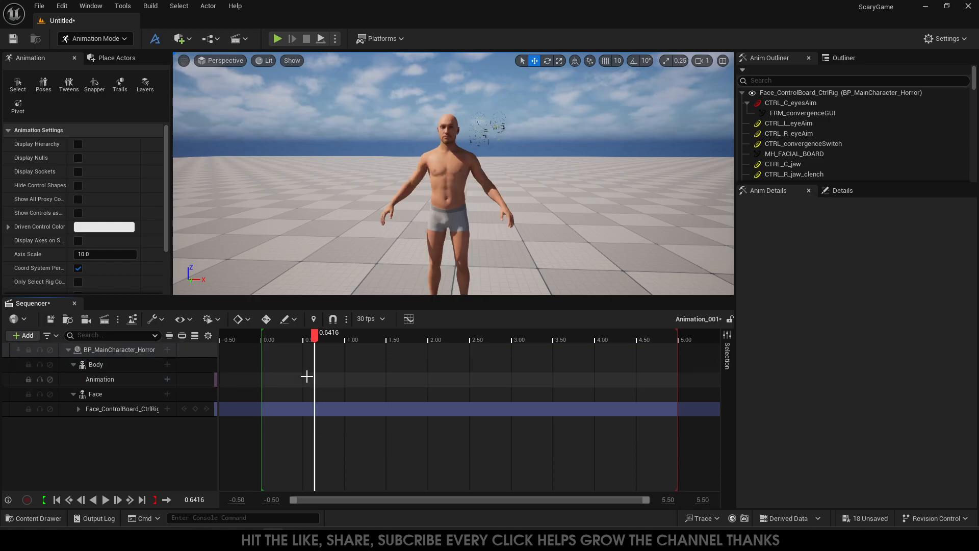
pyautogui.click(123, 381)
pyautogui.press('Delete')
# - Add the Breathing_Idle_Anim animation to the Body track and move its clip to start at 0 s
pyautogui.click(168, 365)
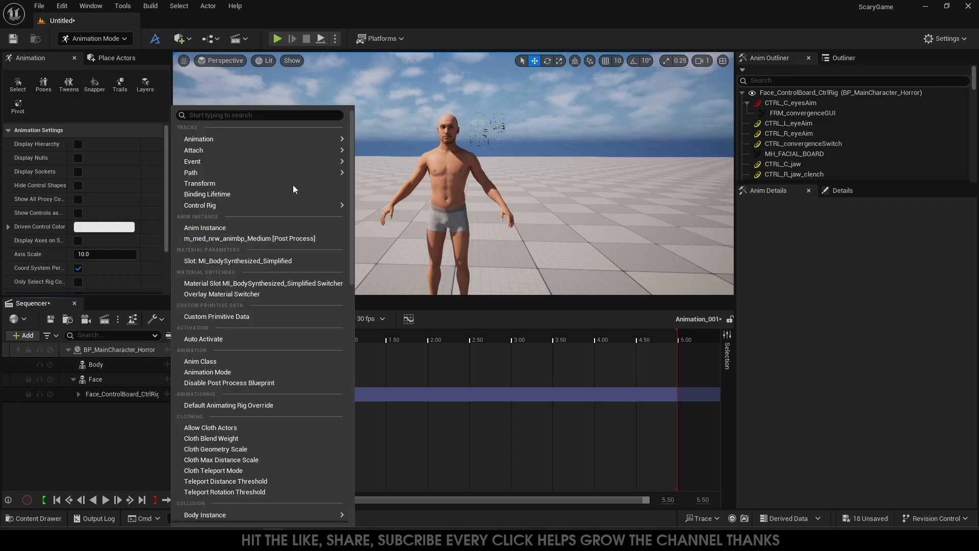
pyautogui.moveTo(275, 137)
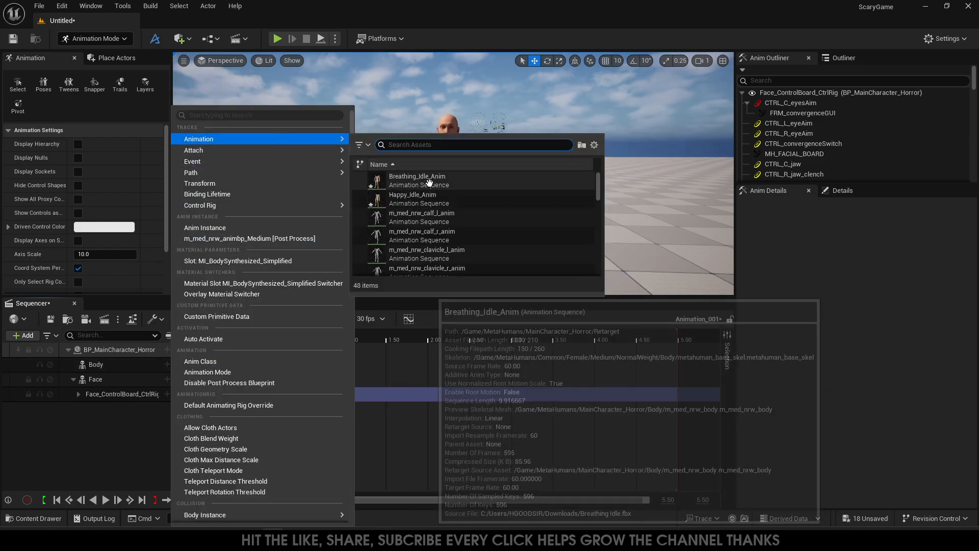
pyautogui.click(408, 196)
pyautogui.moveTo(418, 380); pyautogui.dragTo(364, 383)
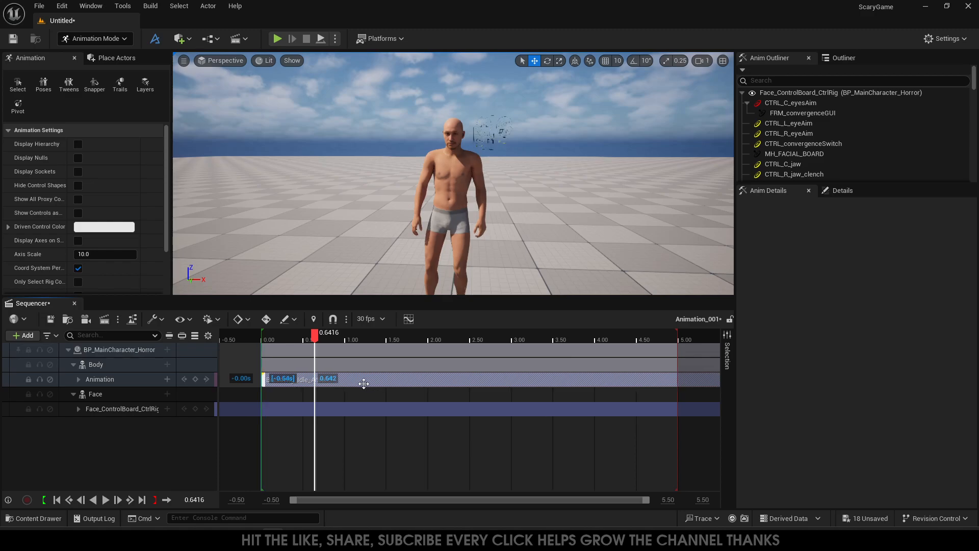
# - Set the timeline's view range end to 40 and extend the sequence's playback end to about 38 s
pyautogui.click(667, 499)
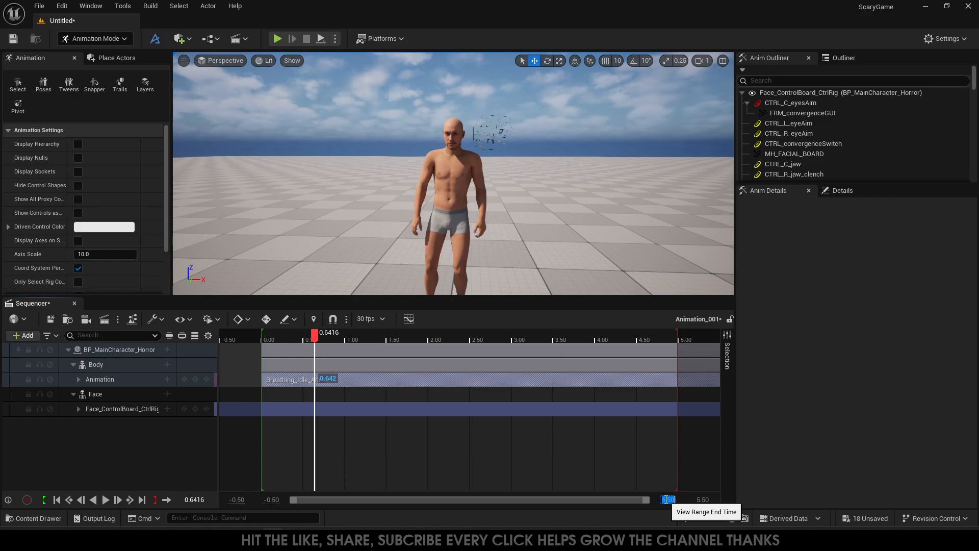
pyautogui.write('40')
pyautogui.press('Return')
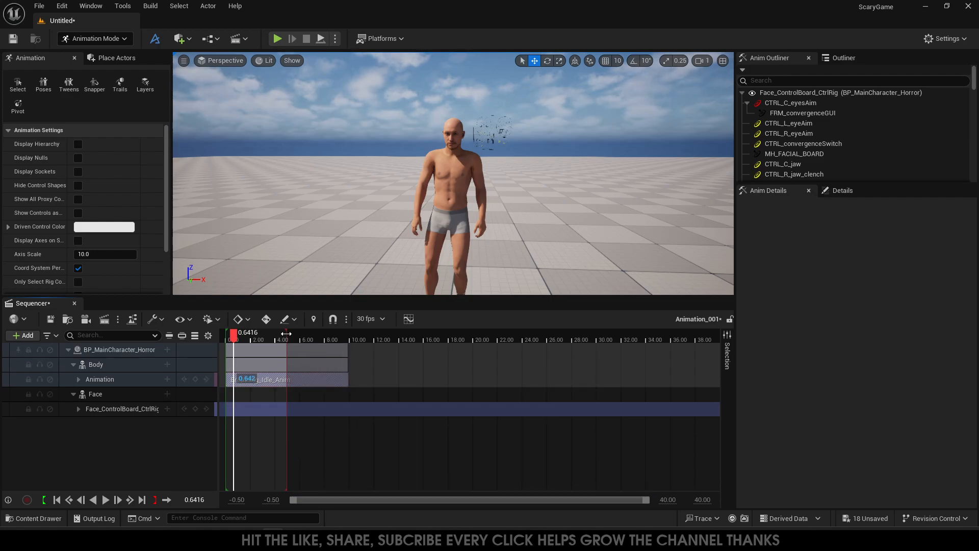
pyautogui.moveTo(286, 333); pyautogui.dragTo(702, 338)
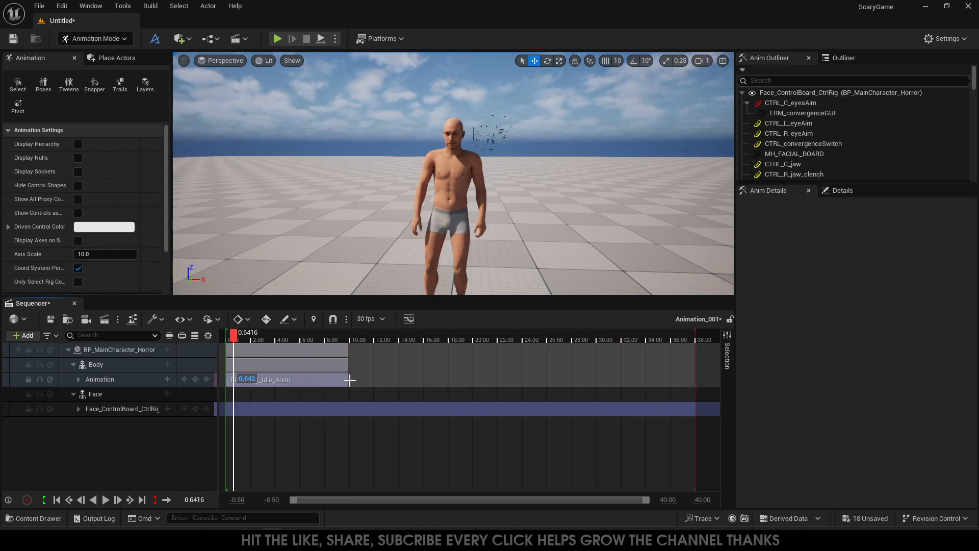
# - Trim the Breathing_Idle_Anim clip to about 1.33 s and give it 4-frame ease-in and ease-out blends
pyautogui.moveTo(350, 380); pyautogui.dragTo(245, 389)
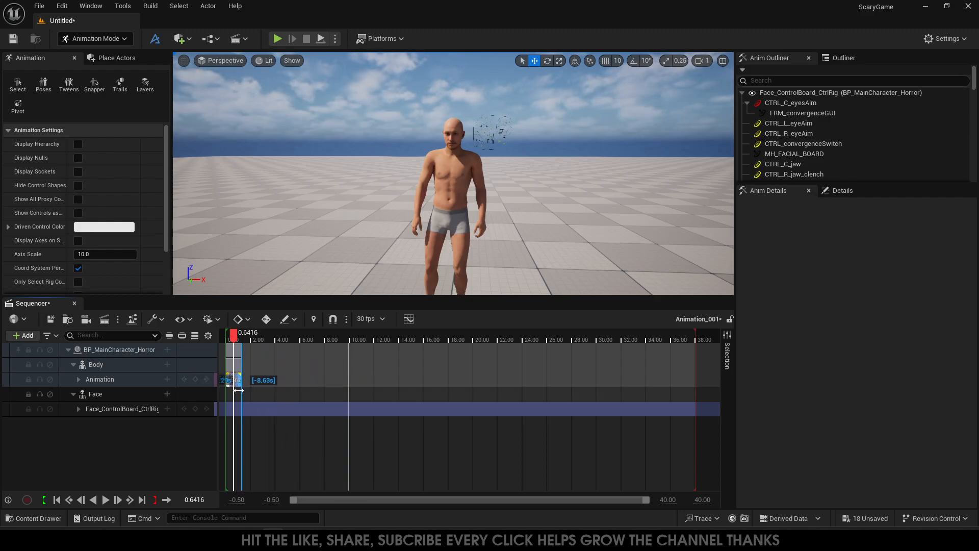
pyautogui.moveTo(649, 499); pyautogui.dragTo(399, 499)
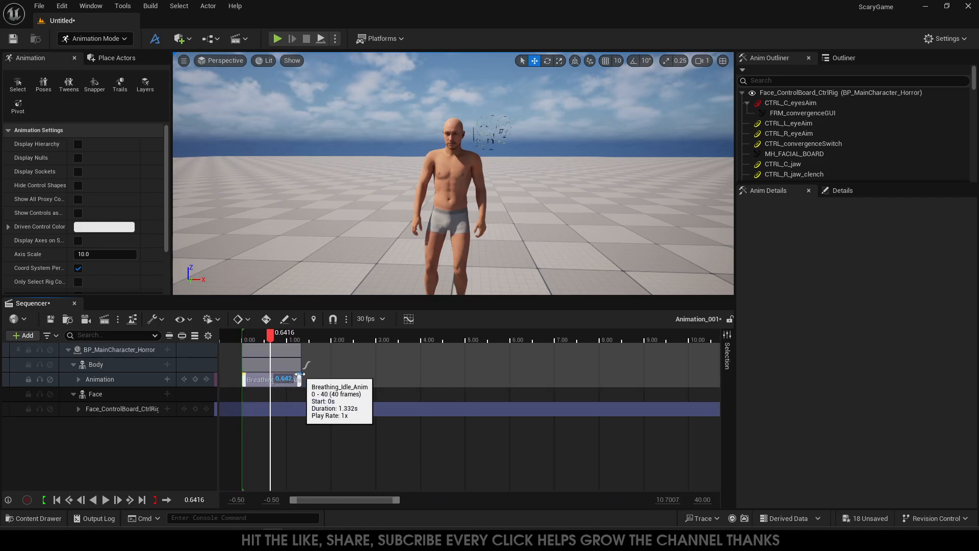
pyautogui.moveTo(298, 378); pyautogui.dragTo(248, 376)
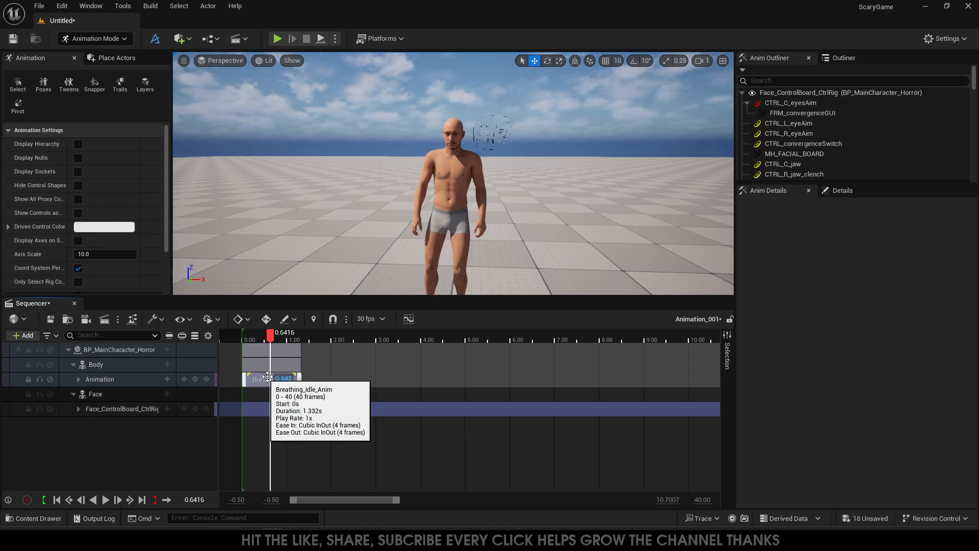
# - Shorten the Breathing_Idle_Anim clip's blends to a 1-frame ease-in and a 3-frame ease-out
pyautogui.moveTo(399, 503); pyautogui.dragTo(336, 500)
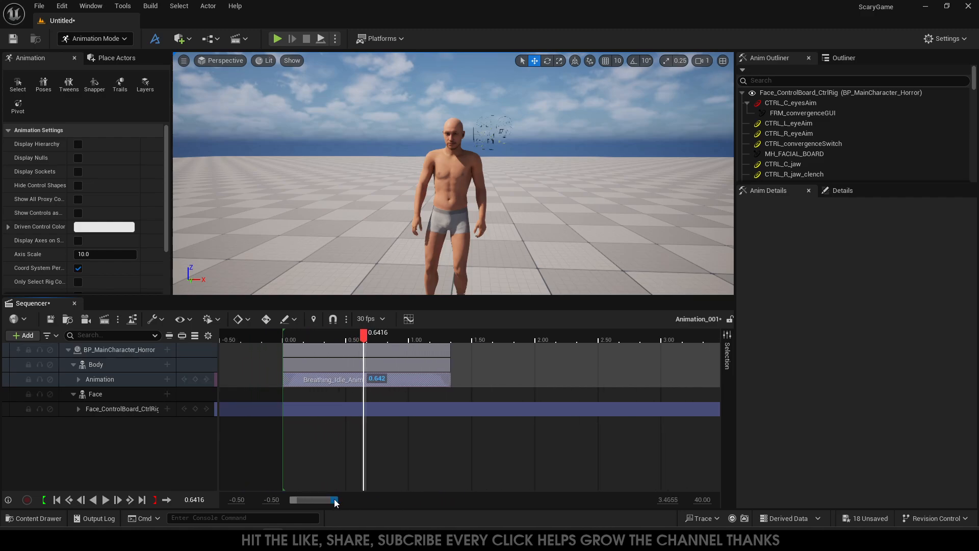
pyautogui.moveTo(301, 376); pyautogui.dragTo(295, 372)
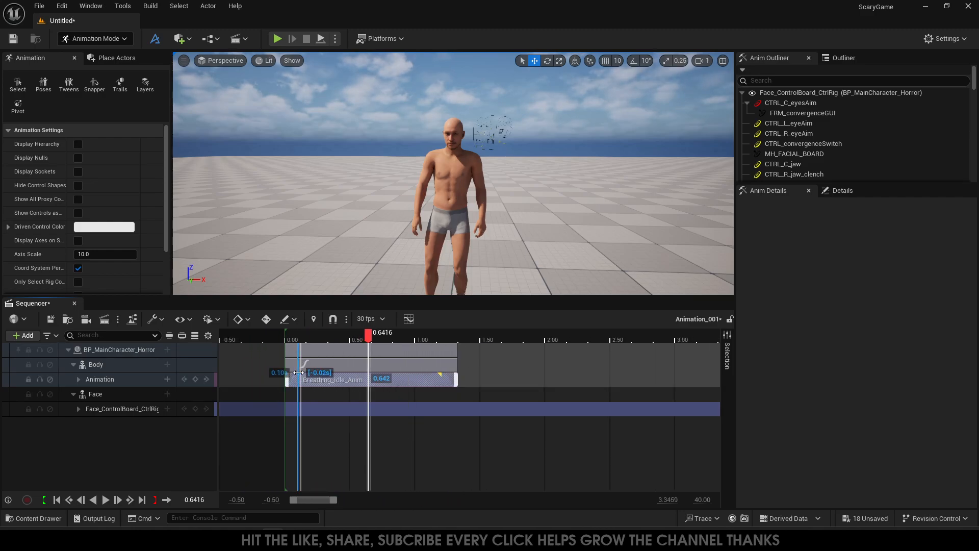
pyautogui.moveTo(439, 374); pyautogui.dragTo(444, 374)
pyautogui.moveTo(362, 335); pyautogui.dragTo(283, 341)
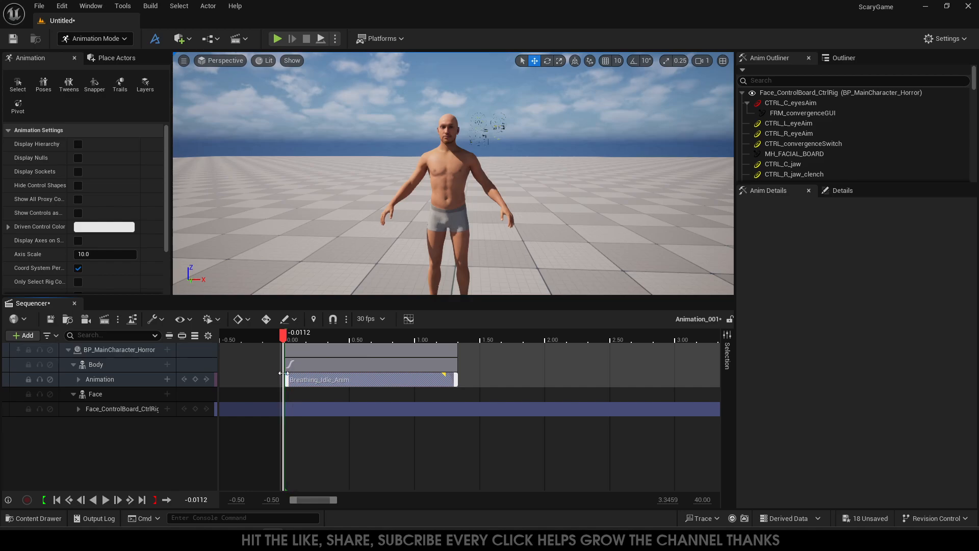
pyautogui.moveTo(283, 335); pyautogui.dragTo(282, 336)
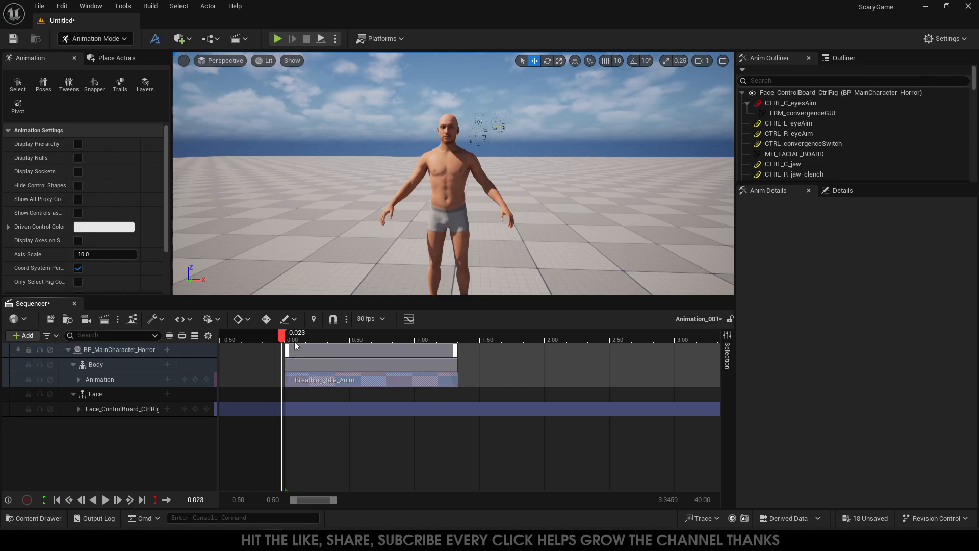
pyautogui.click(288, 336)
# - Add the Talking__2__Anim animation to Body at about 1.29 s, near the end of the Breathing_Idle_Anim clip
pyautogui.moveTo(289, 339); pyautogui.dragTo(452, 329)
pyautogui.click(166, 364)
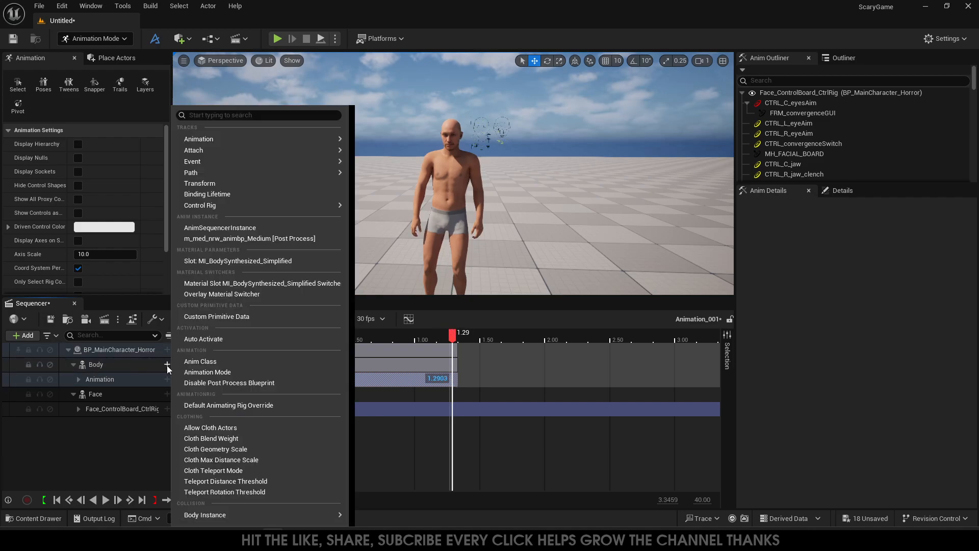
pyautogui.moveTo(242, 150)
pyautogui.moveTo(270, 137)
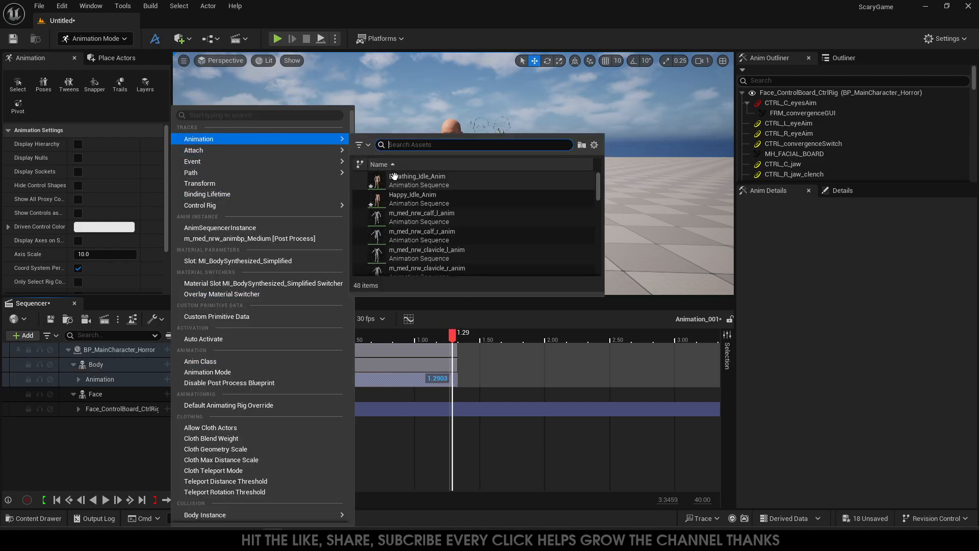
pyautogui.scroll(-2, 421, 232)
pyautogui.moveTo(599, 192); pyautogui.dragTo(576, 283)
pyautogui.click(405, 251)
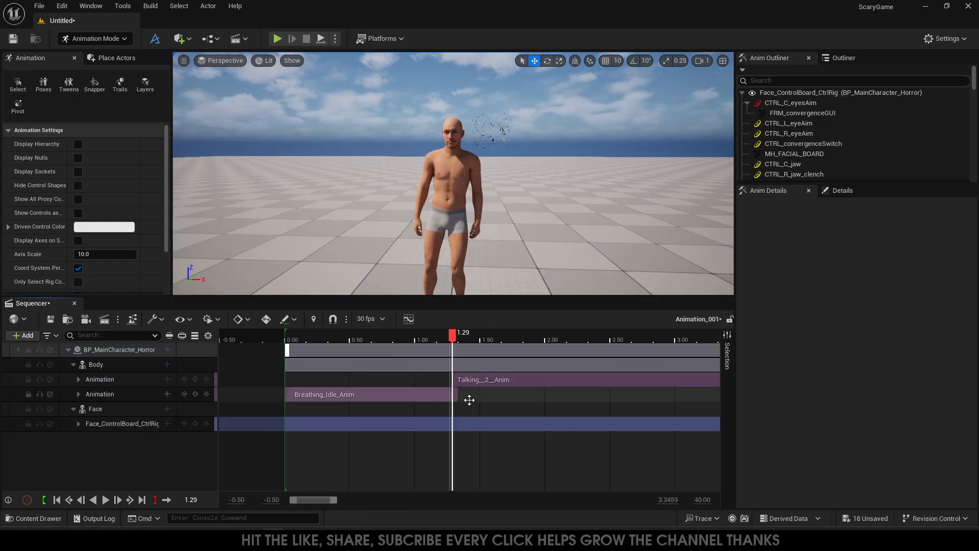
# - Give the Talking__2__Anim clip short ease-in and ease-out blends and scrub through its motion
pyautogui.moveTo(457, 375); pyautogui.dragTo(476, 378)
pyautogui.moveTo(447, 340); pyautogui.dragTo(642, 337)
pyautogui.moveTo(336, 504); pyautogui.dragTo(393, 502)
pyautogui.moveTo(382, 342); pyautogui.dragTo(355, 345)
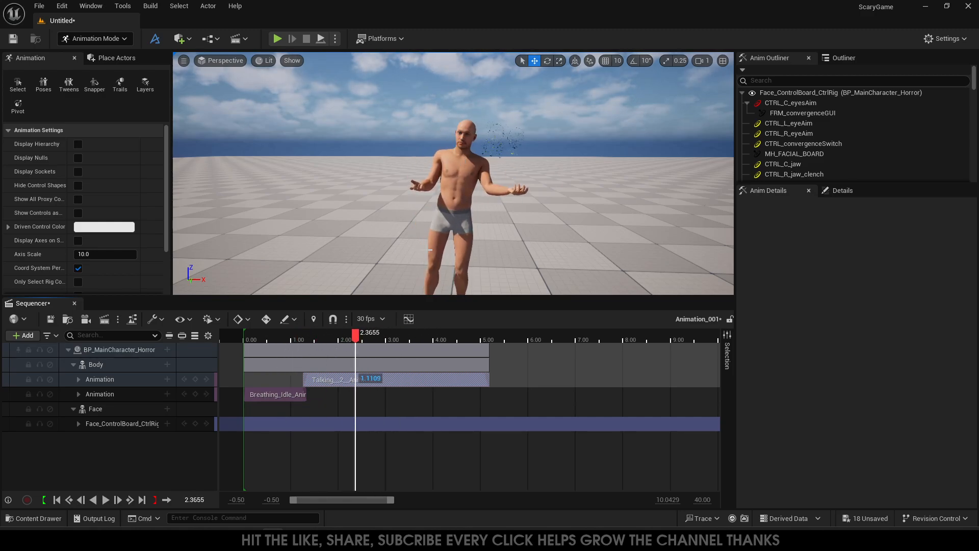
# - Replace Face's Face_ControlBoard_CtrlRig track with the AS_ME_MetaHumanPerformance animation and move its clip to start at about 0 s
pyautogui.click(100, 423)
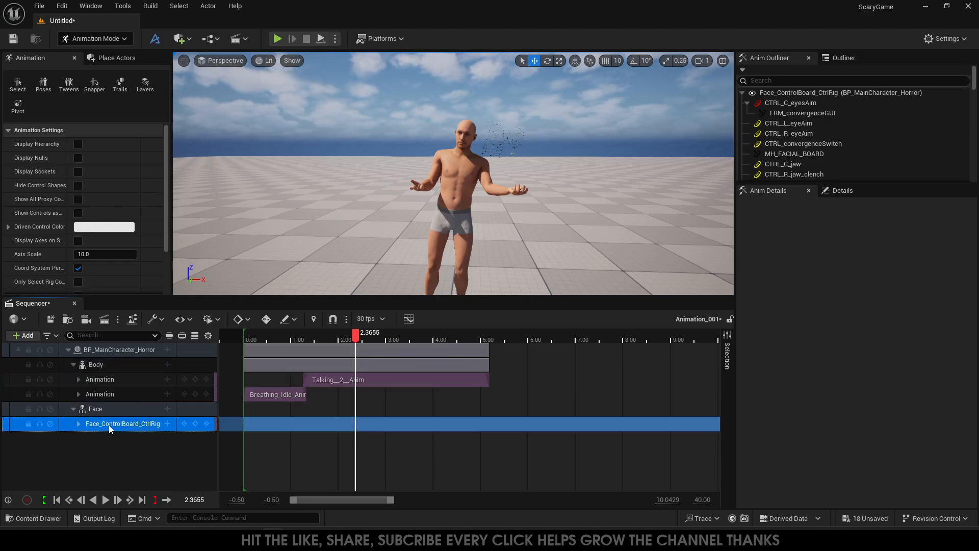
pyautogui.press('Delete')
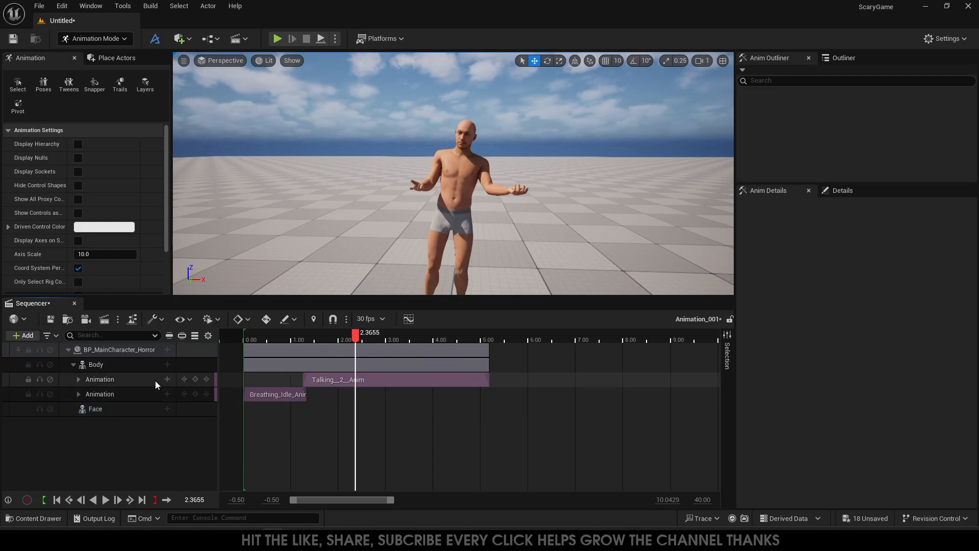
pyautogui.click(167, 409)
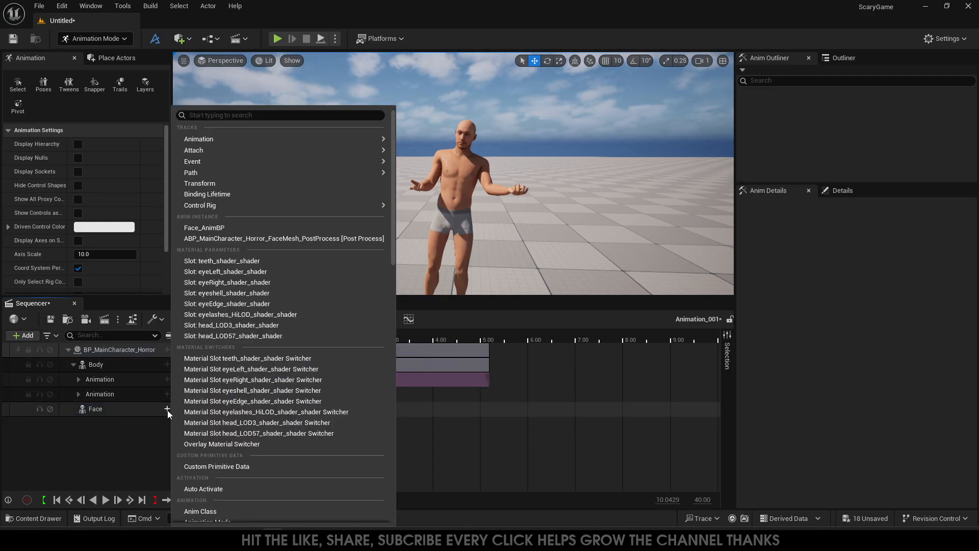
pyautogui.moveTo(300, 162)
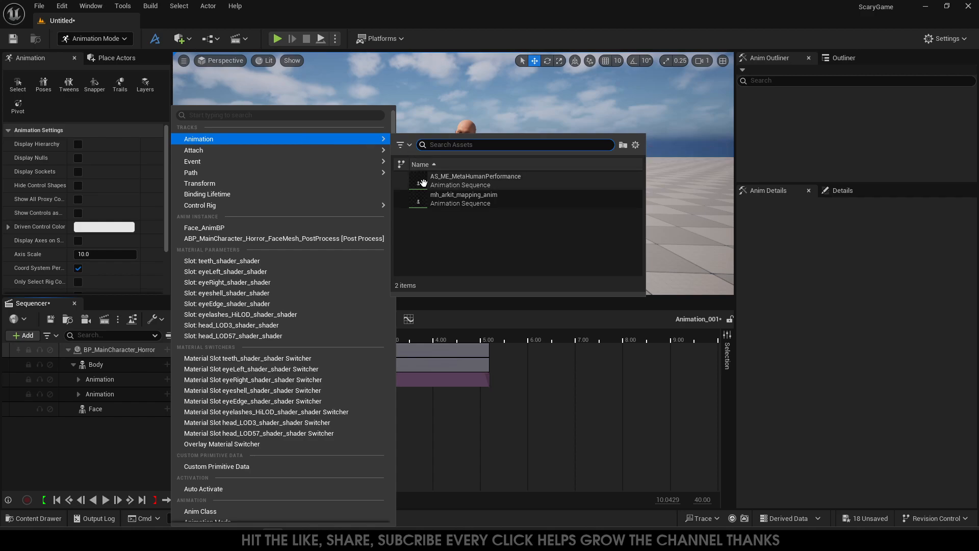
pyautogui.click(463, 181)
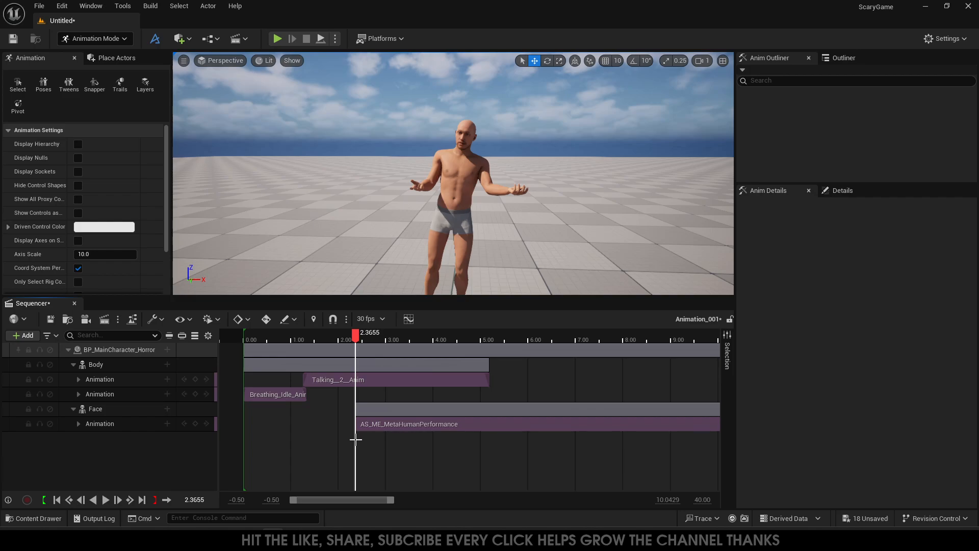
pyautogui.moveTo(386, 412); pyautogui.dragTo(284, 421)
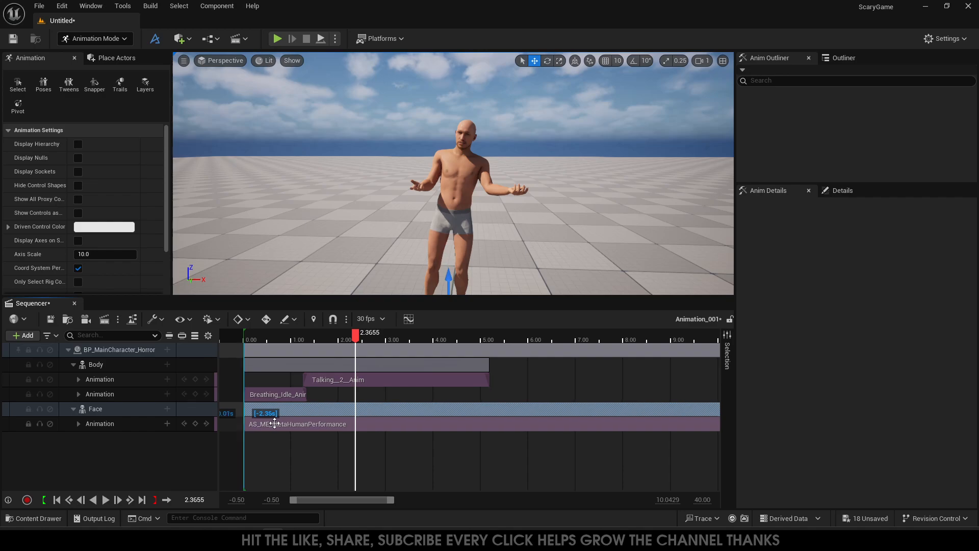
# - Add an Audio track to the sequence and place the HelloThere sound wave at about 0.03 s
pyautogui.moveTo(289, 346); pyautogui.dragTo(246, 361)
pyautogui.click(245, 338)
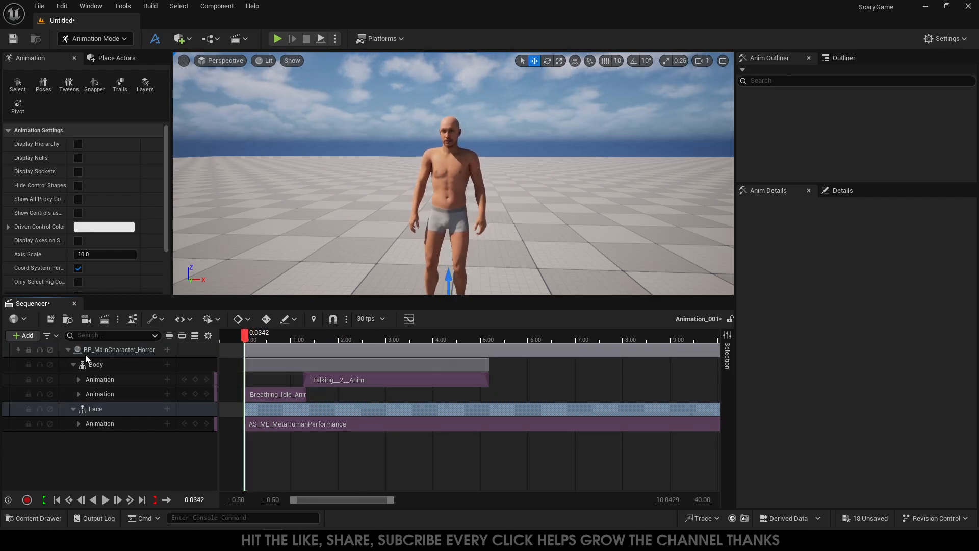
pyautogui.click(33, 336)
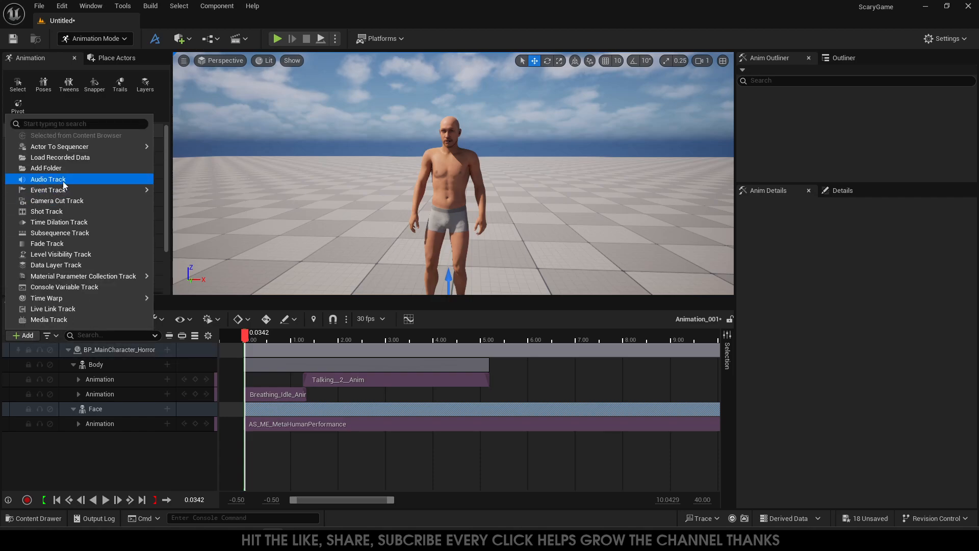
pyautogui.click(62, 181)
pyautogui.click(587, 291)
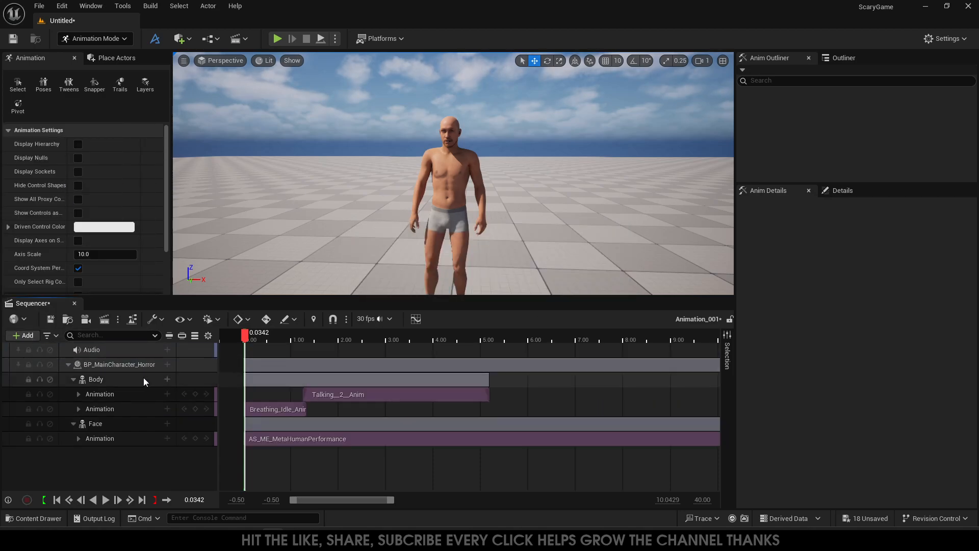
pyautogui.click(167, 350)
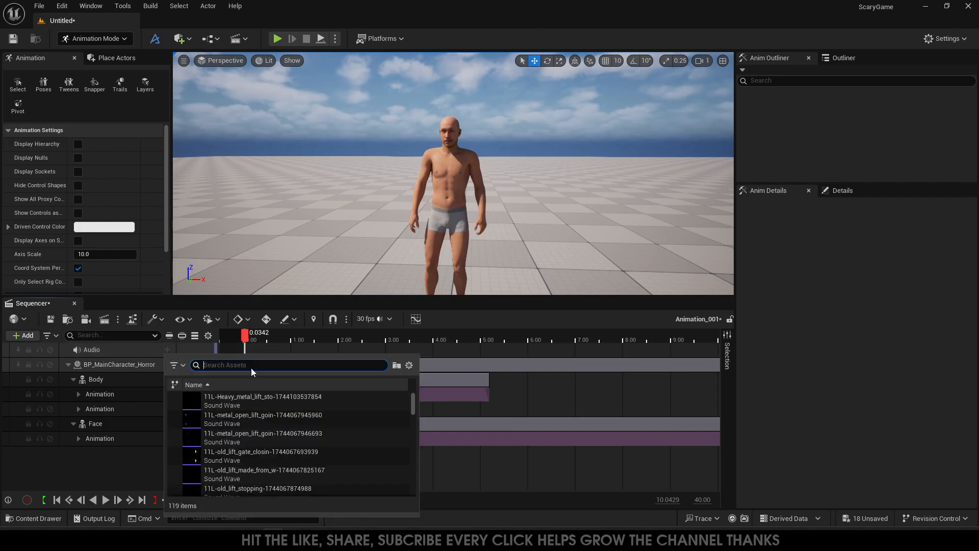
pyautogui.write('hello')
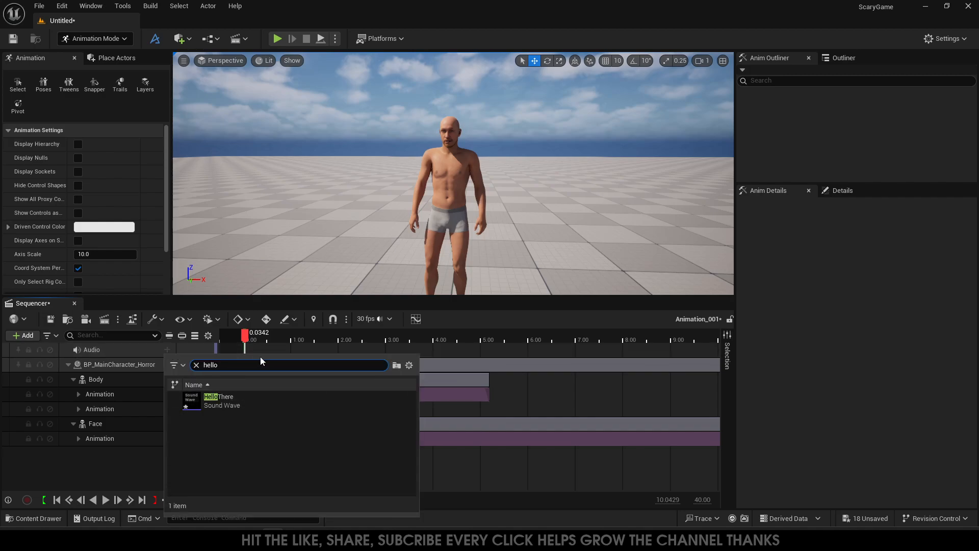
pyautogui.click(251, 401)
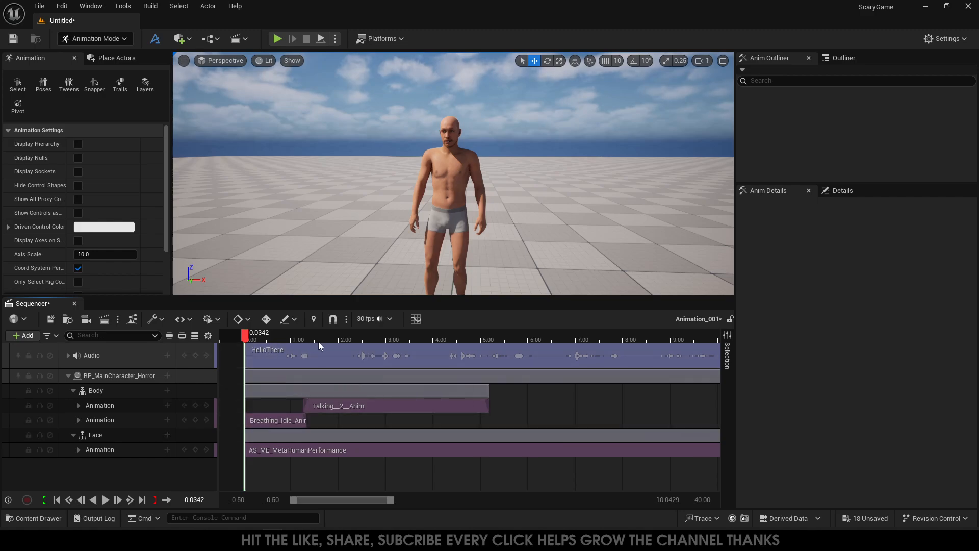
# - Preview the sequence's playback, deactivate the Audio track and align its HelloThere clip with the sequence start
pyautogui.click(117, 501)
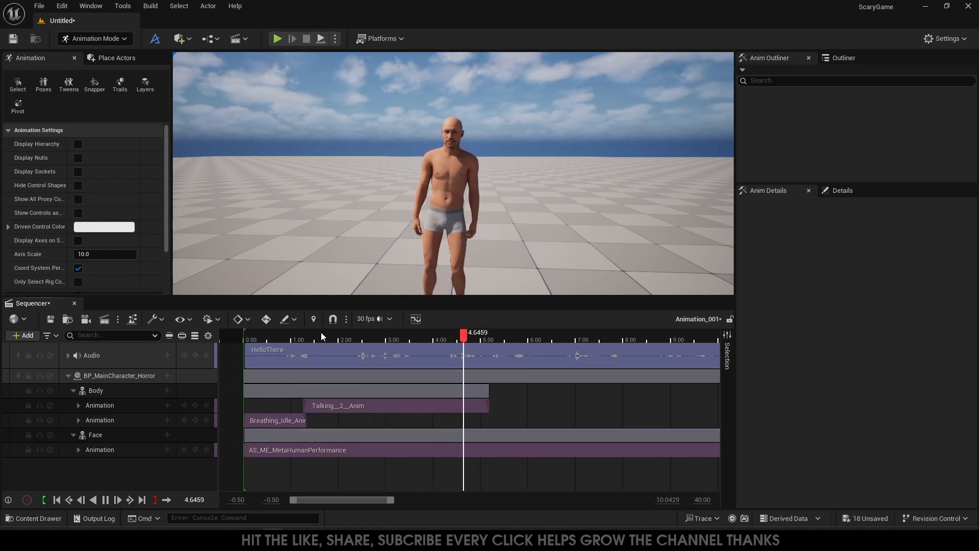
pyautogui.moveTo(321, 333); pyautogui.dragTo(331, 341)
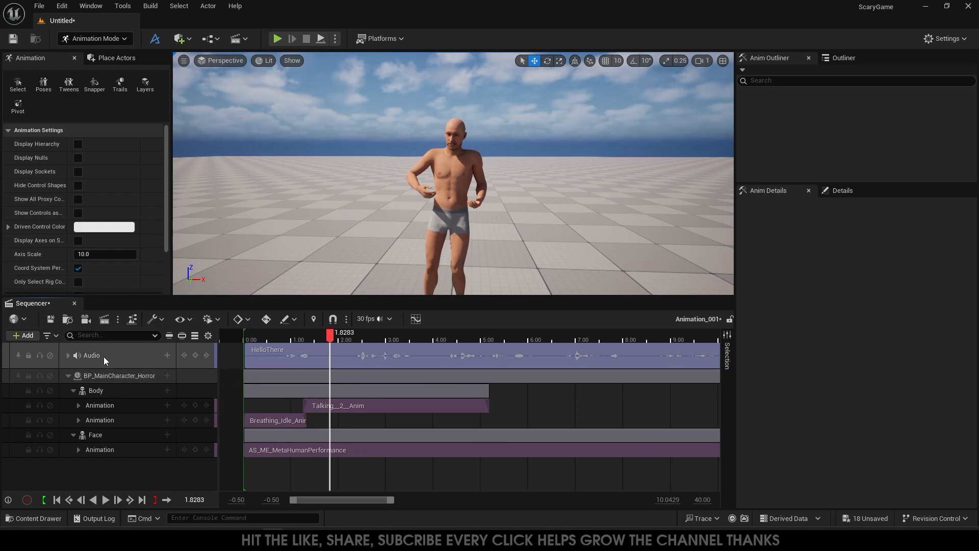
pyautogui.click(51, 355)
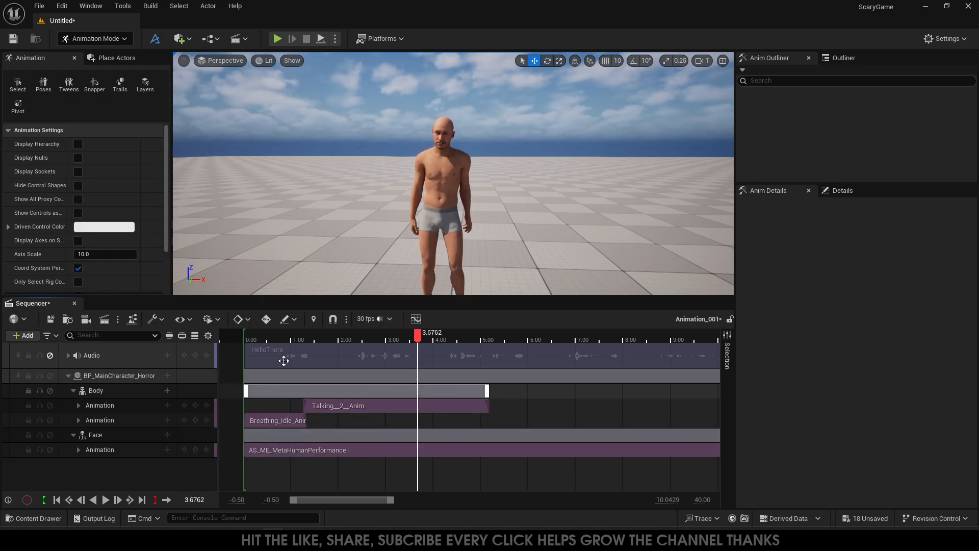
pyautogui.moveTo(270, 355)
pyautogui.mouseDown()
pyautogui.moveTo(266, 339)
pyautogui.moveTo(245, 346)
pyautogui.moveTo(480, 336)
pyautogui.mouseUp()
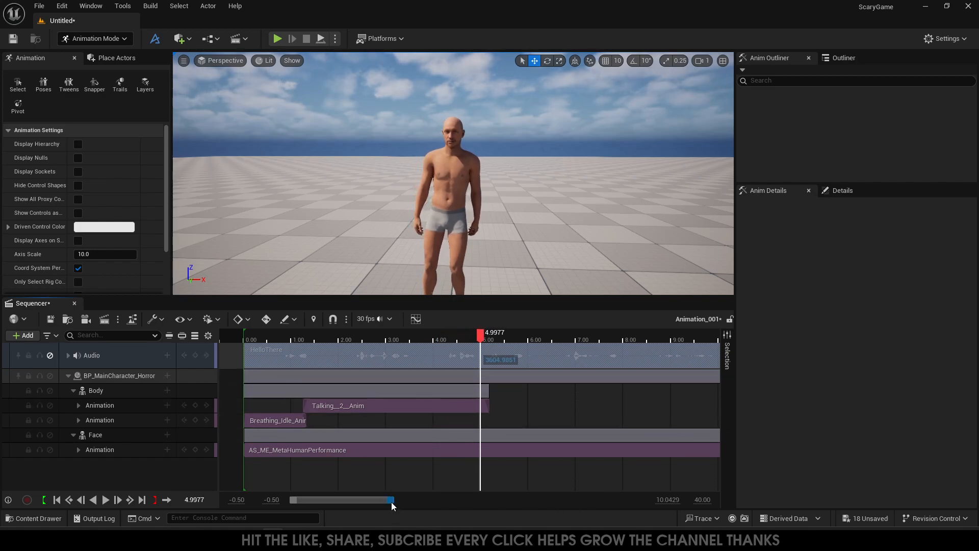
# - Add the Talking__3__Anim animation to Body at about 5.02 s, near the end of the Talking__2__Anim clip
pyautogui.moveTo(390, 501); pyautogui.dragTo(653, 496)
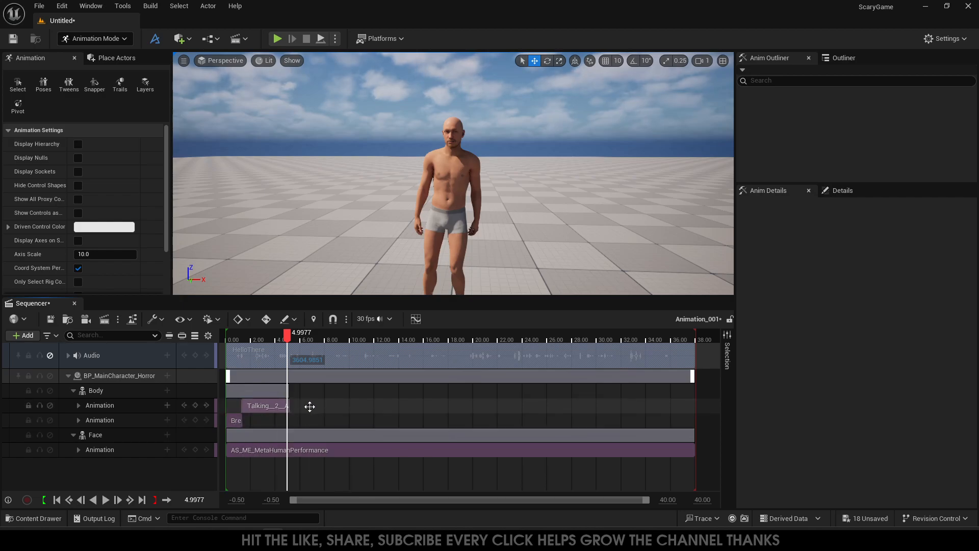
pyautogui.moveTo(288, 337); pyautogui.dragTo(288, 339)
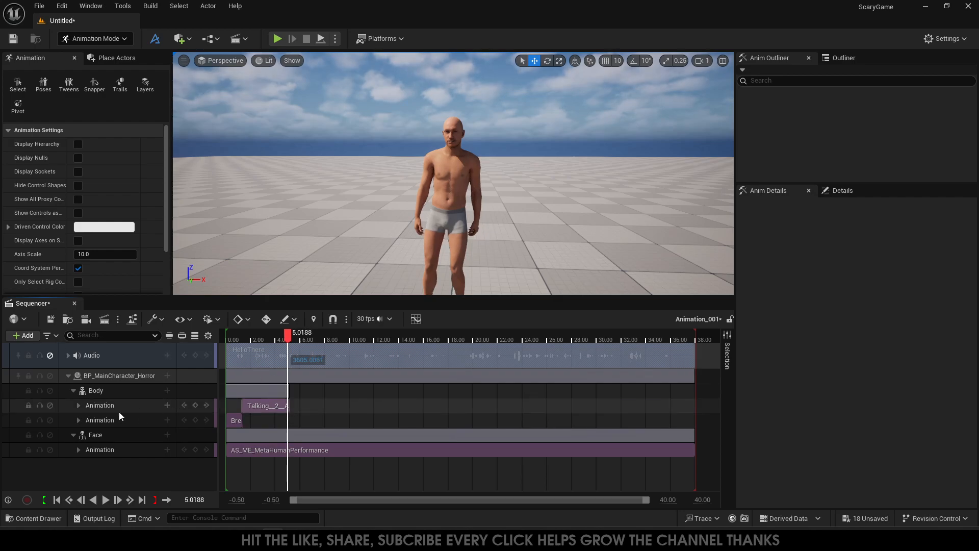
pyautogui.click(119, 390)
pyautogui.click(167, 391)
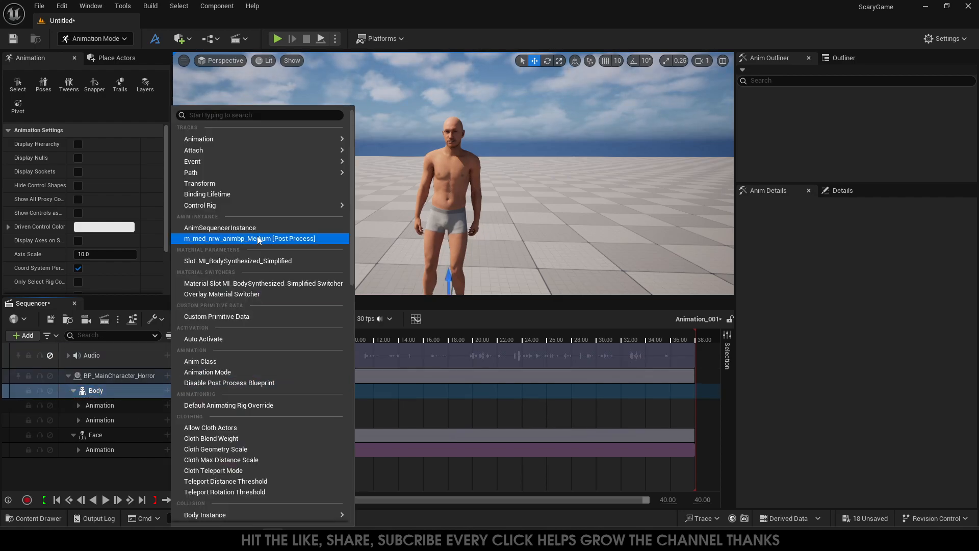
pyautogui.moveTo(281, 138)
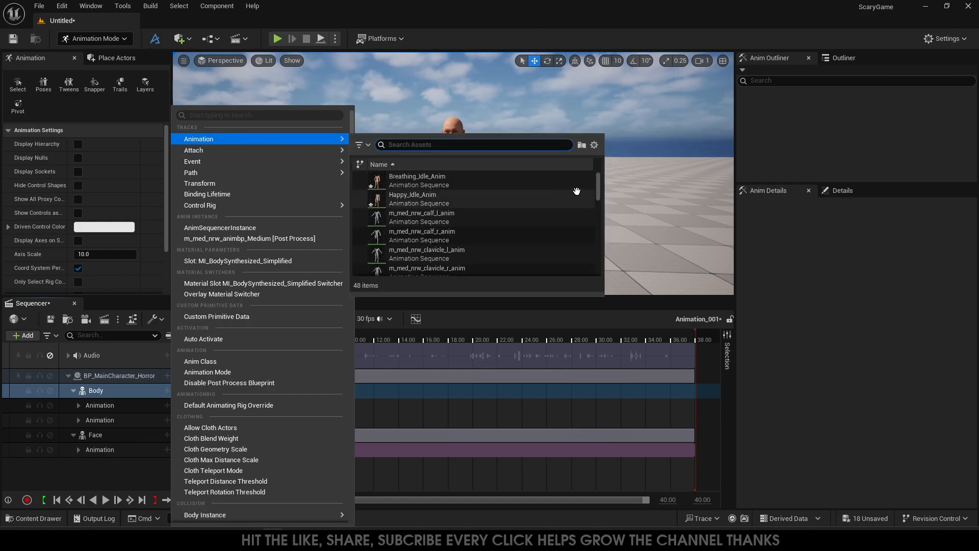
pyautogui.moveTo(599, 186); pyautogui.dragTo(608, 268)
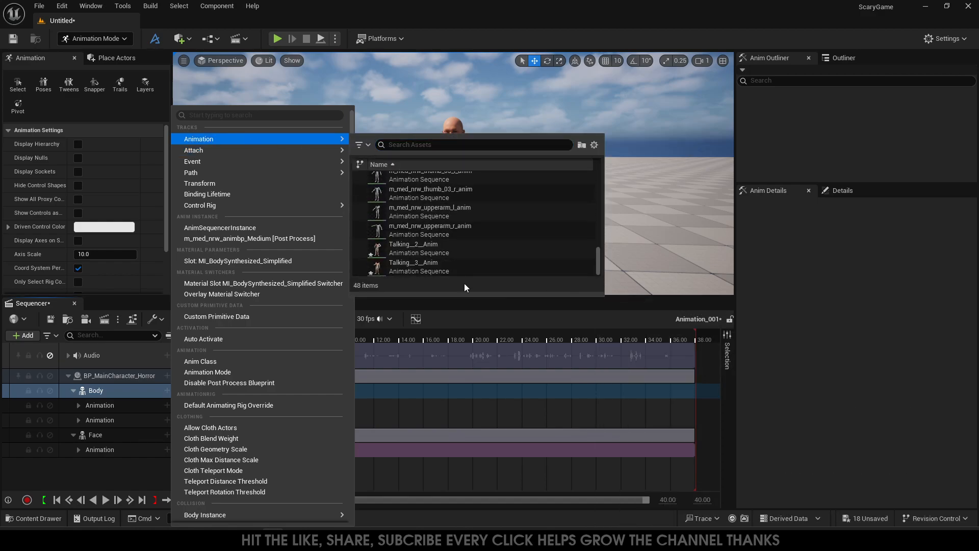
pyautogui.click(419, 266)
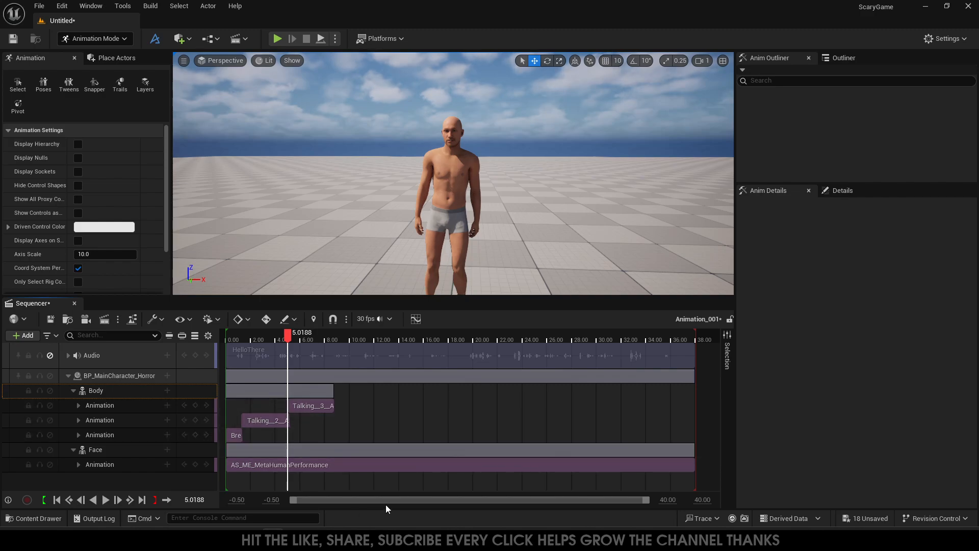
# - Give the Talking__3__Anim clip short ease-in and ease-out blends
pyautogui.moveTo(645, 500); pyautogui.dragTo(430, 499)
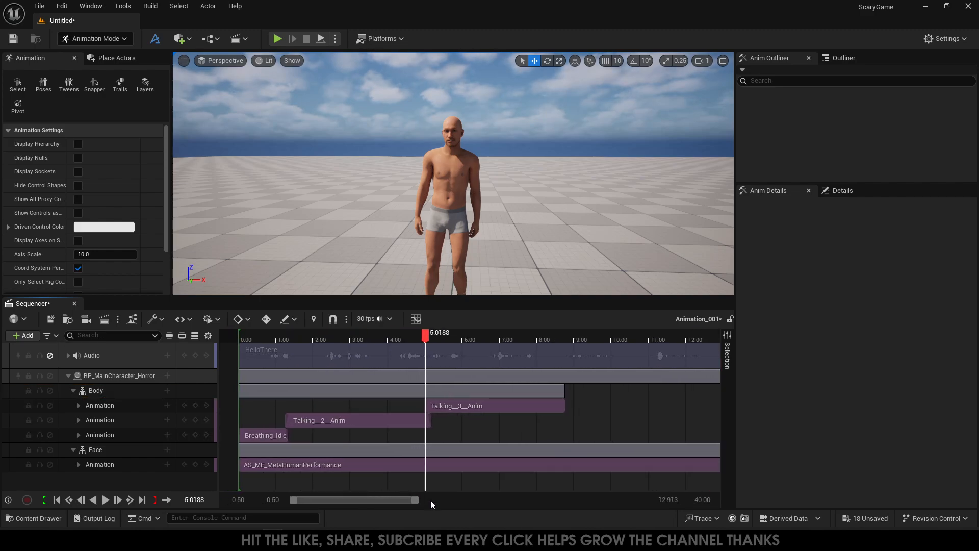
pyautogui.moveTo(426, 400); pyautogui.dragTo(432, 399)
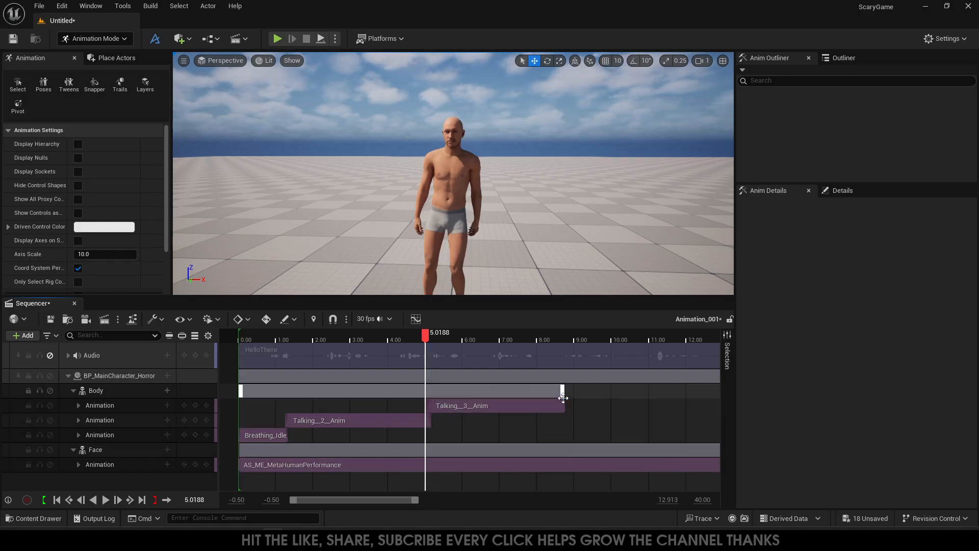
pyautogui.moveTo(562, 400); pyautogui.dragTo(564, 400)
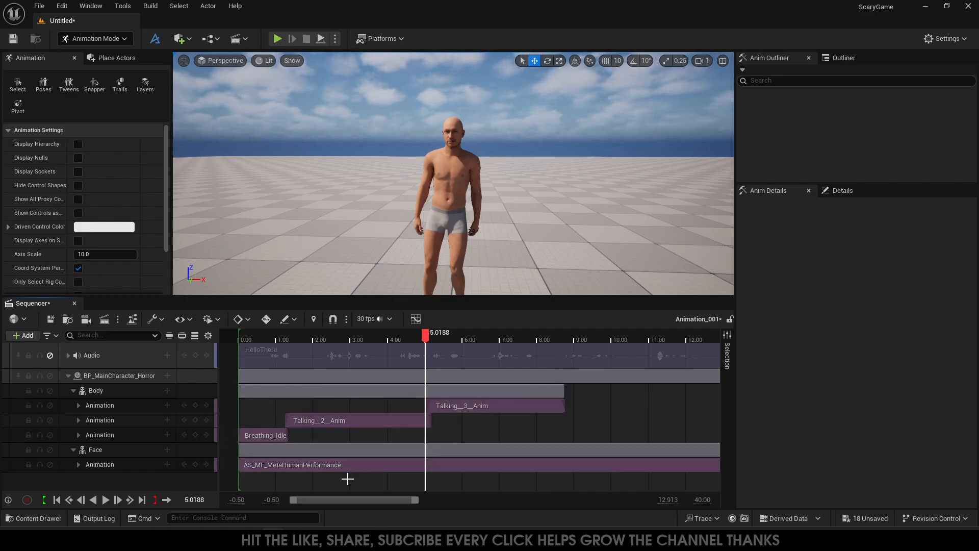
# - Duplicate the Breathing_Idle_Anim clip on its track, with the copy running from about 8.5 s to about 12.1 s
pyautogui.click(262, 436)
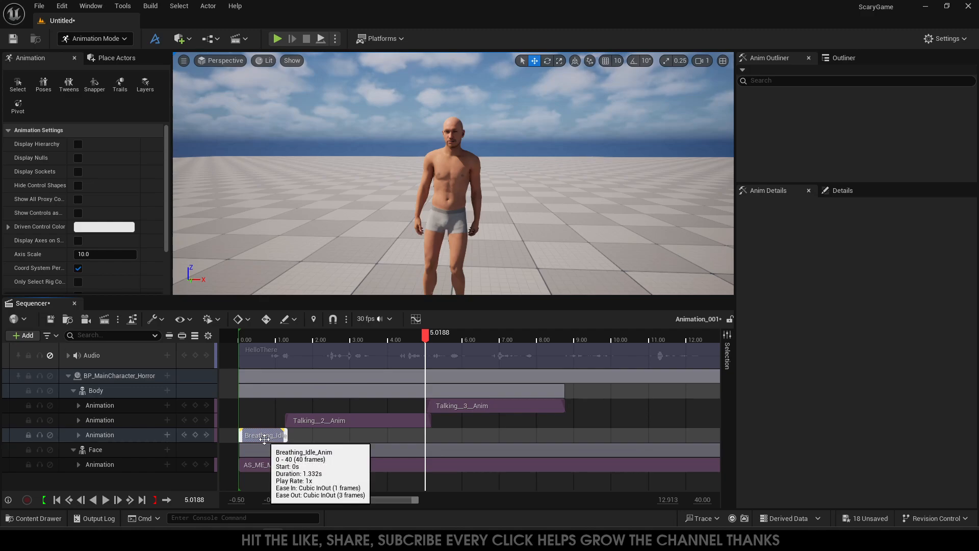
pyautogui.moveTo(265, 439); pyautogui.dragTo(630, 435)
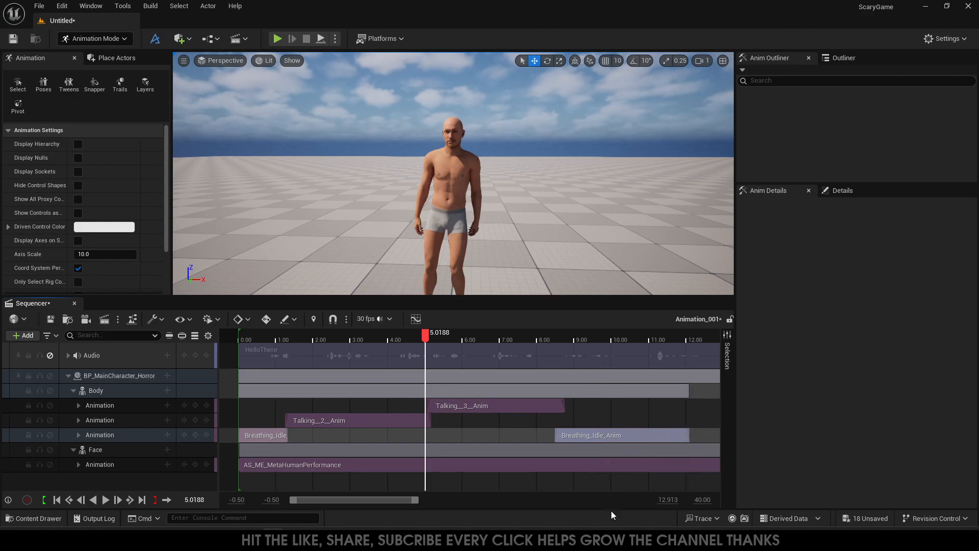
# - Extend the second Breathing_Idle_Anim clip on the body track to about 16 s and place the playhead near its end
pyautogui.moveTo(414, 501); pyautogui.dragTo(594, 502)
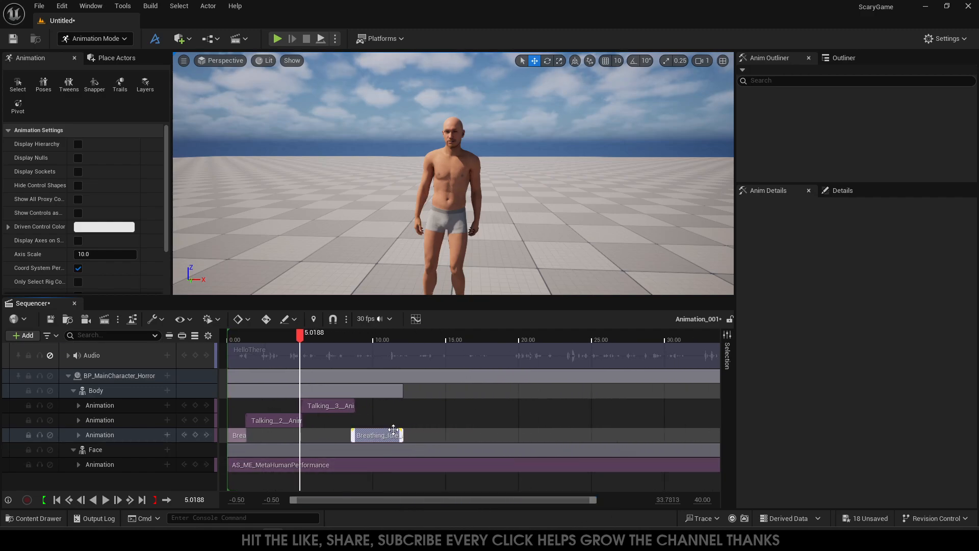
pyautogui.moveTo(465, 436); pyautogui.dragTo(465, 435)
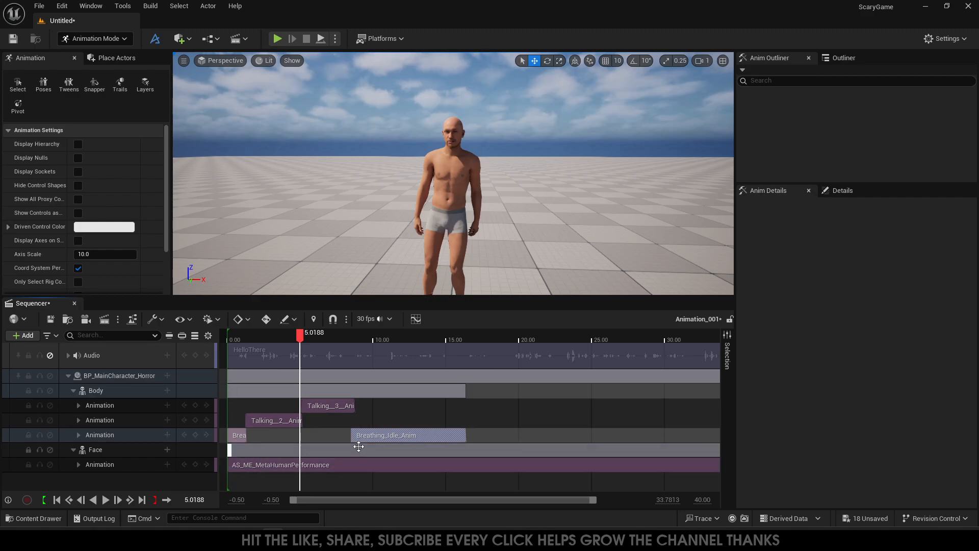
pyautogui.moveTo(288, 344); pyautogui.dragTo(463, 345)
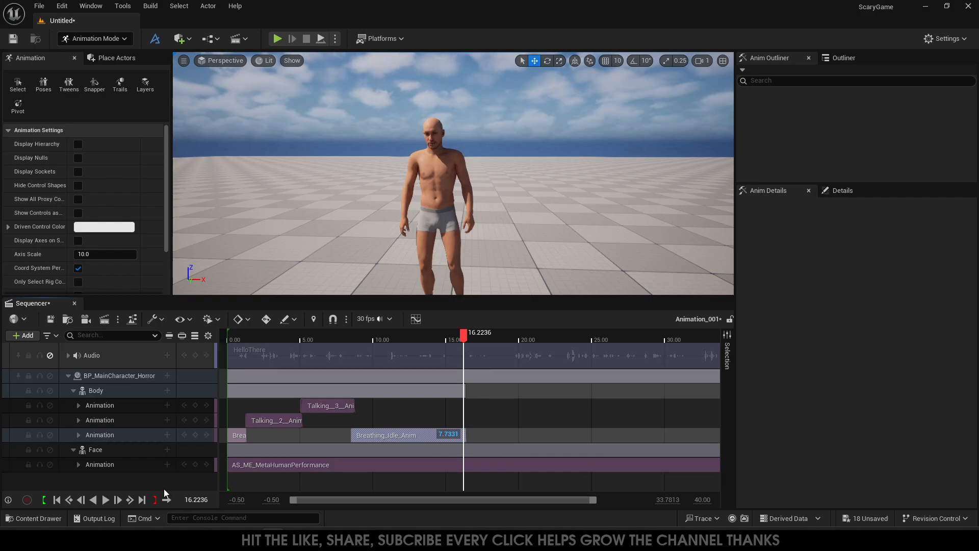
# - Add Happy_Idle_Anim to the Body track and shift it to start at about 15.94 s, overlapping the breathing clip
pyautogui.click(168, 390)
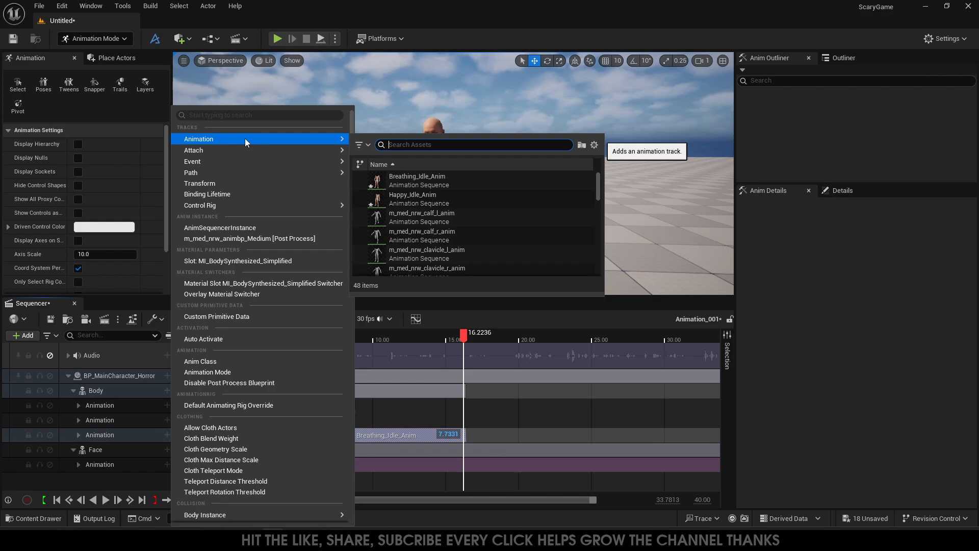
pyautogui.moveTo(248, 138)
pyautogui.moveTo(437, 182)
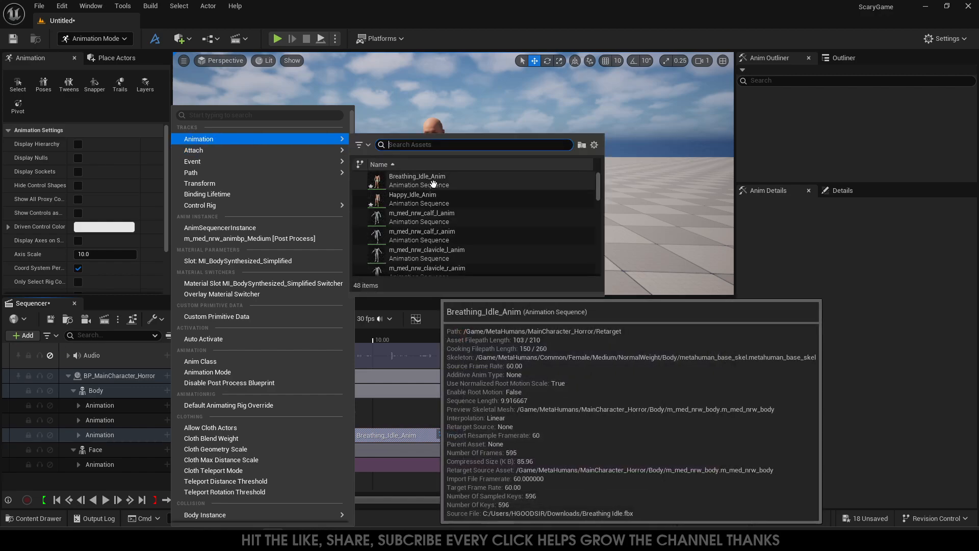
pyautogui.click(437, 199)
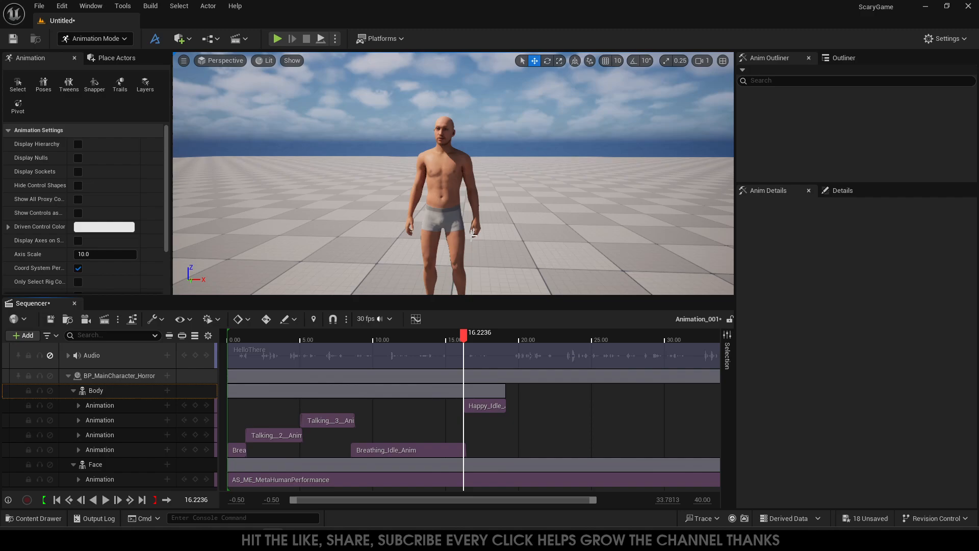
pyautogui.moveTo(465, 404); pyautogui.dragTo(487, 412)
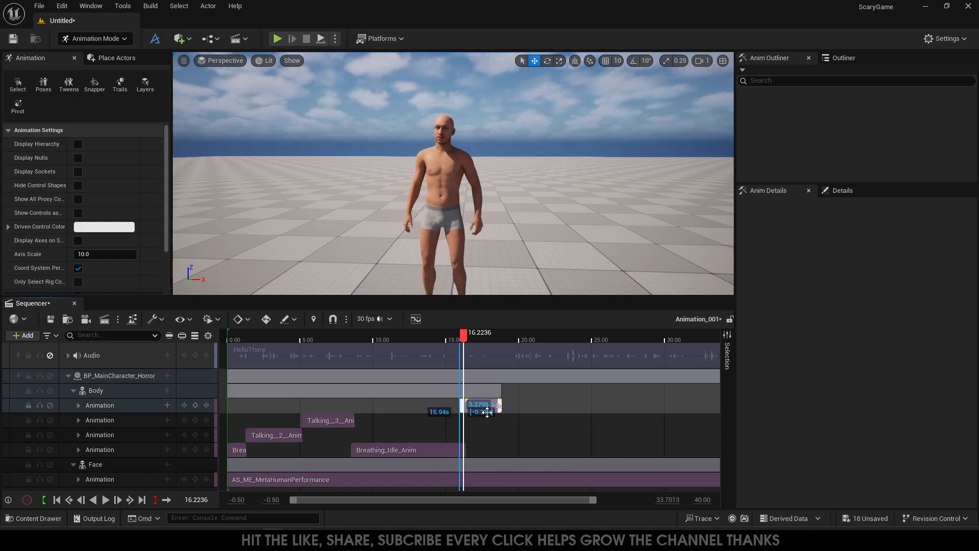
pyautogui.moveTo(468, 341); pyautogui.dragTo(497, 340)
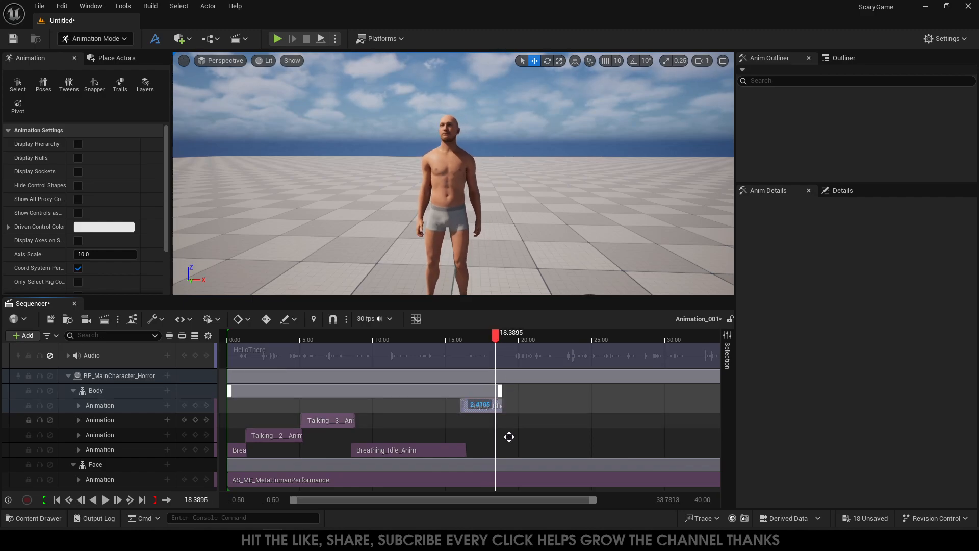
# - Duplicate the Talking__3__Anim clip at about 18.77 s, near the end of Happy_Idle_Anim
pyautogui.moveTo(593, 499); pyautogui.dragTo(532, 500)
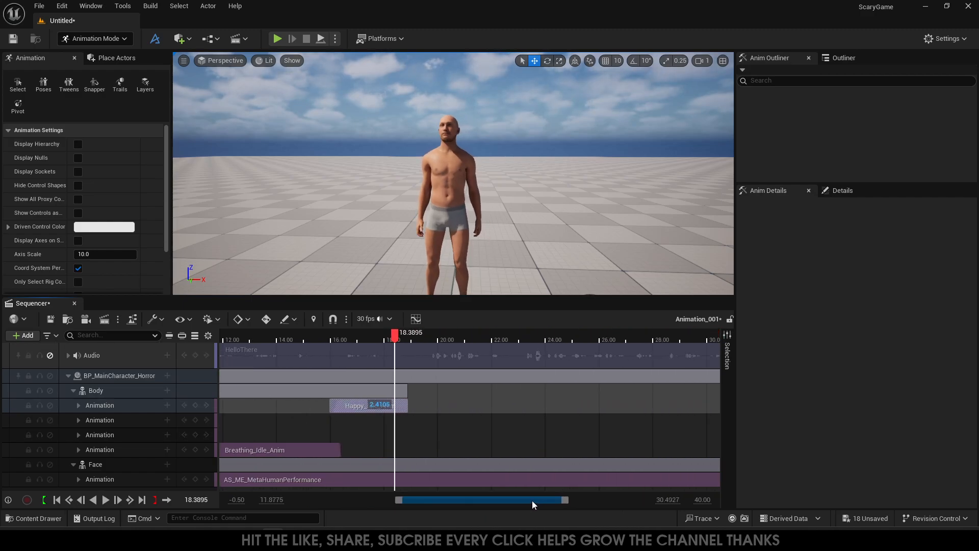
pyautogui.moveTo(409, 401); pyautogui.dragTo(410, 401)
pyautogui.click(341, 451)
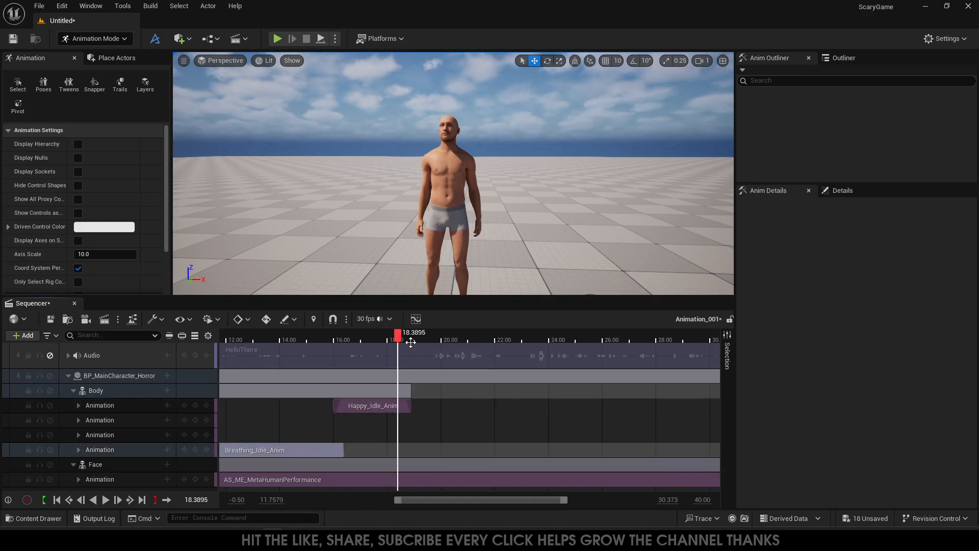
pyautogui.moveTo(399, 341); pyautogui.dragTo(406, 338)
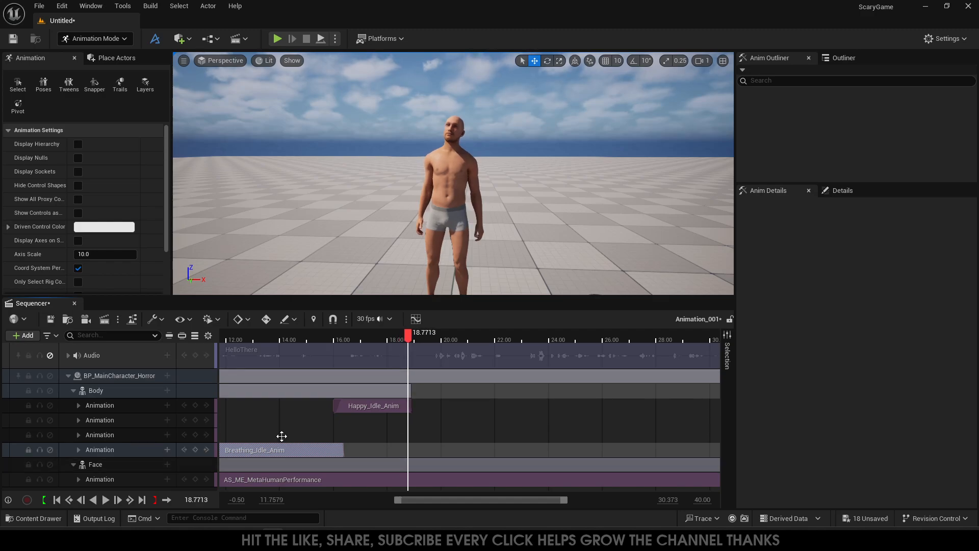
pyautogui.moveTo(488, 497); pyautogui.dragTo(418, 495)
pyautogui.click(282, 421)
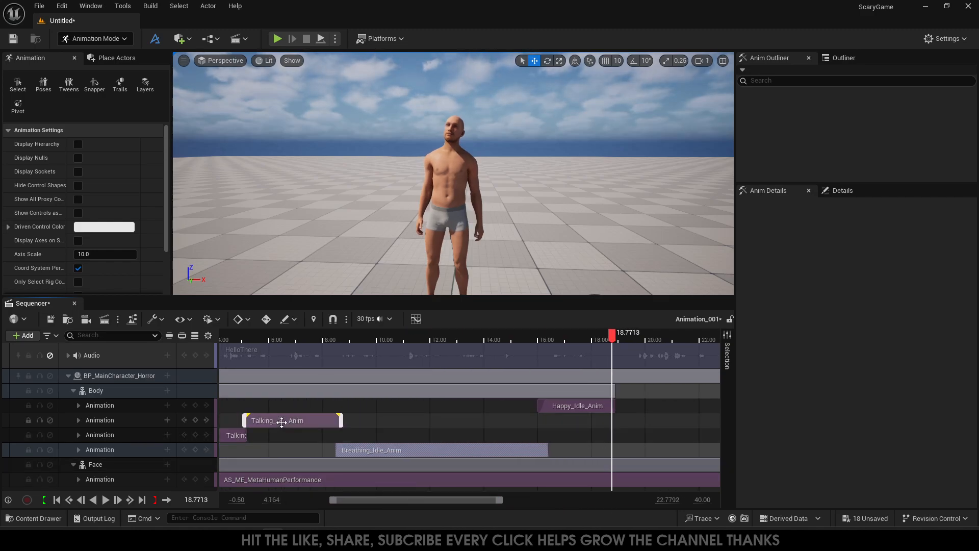
pyautogui.hotkey('ctrl', 'c')
pyautogui.hotkey('ctrl', 'v')
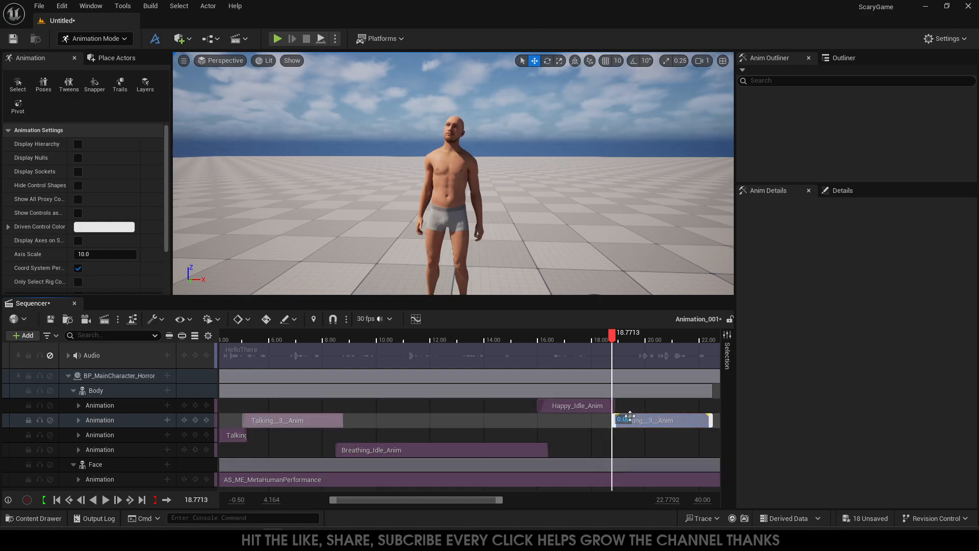
# - Shift the duplicated Talking__3__Anim clip to start at about 18.49 s so it overlaps Happy_Idle_Anim
pyautogui.click(613, 340)
pyautogui.moveTo(614, 341); pyautogui.dragTo(640, 339)
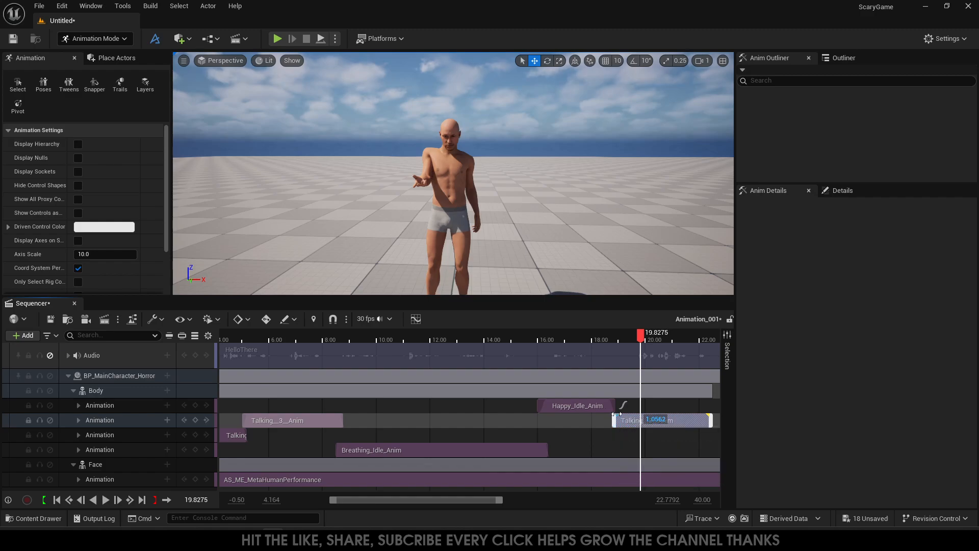
pyautogui.moveTo(638, 420); pyautogui.dragTo(631, 421)
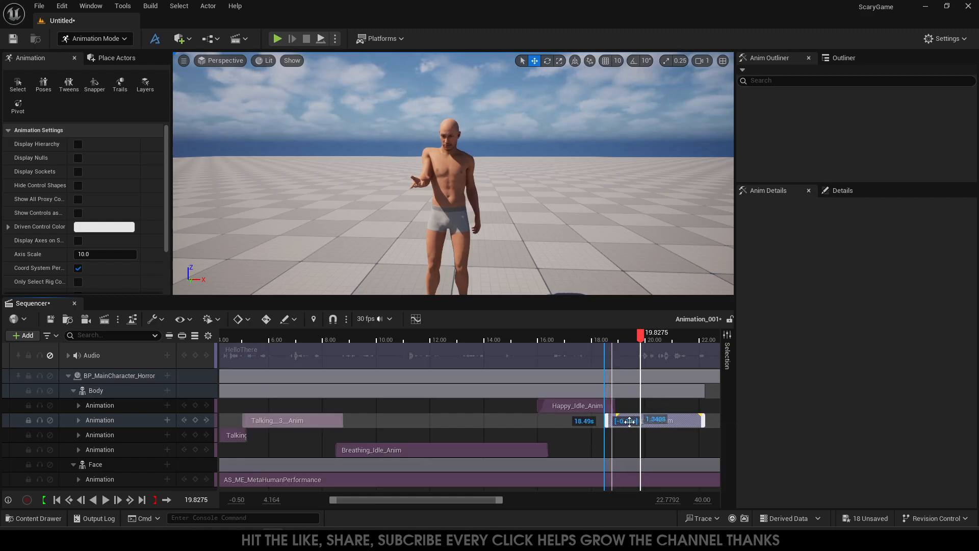
# - Duplicate the second Breathing_Idle_Anim clip after the last talking clip, starting at about 21.93 s with a slight overlap
pyautogui.moveTo(607, 342); pyautogui.dragTo(699, 338)
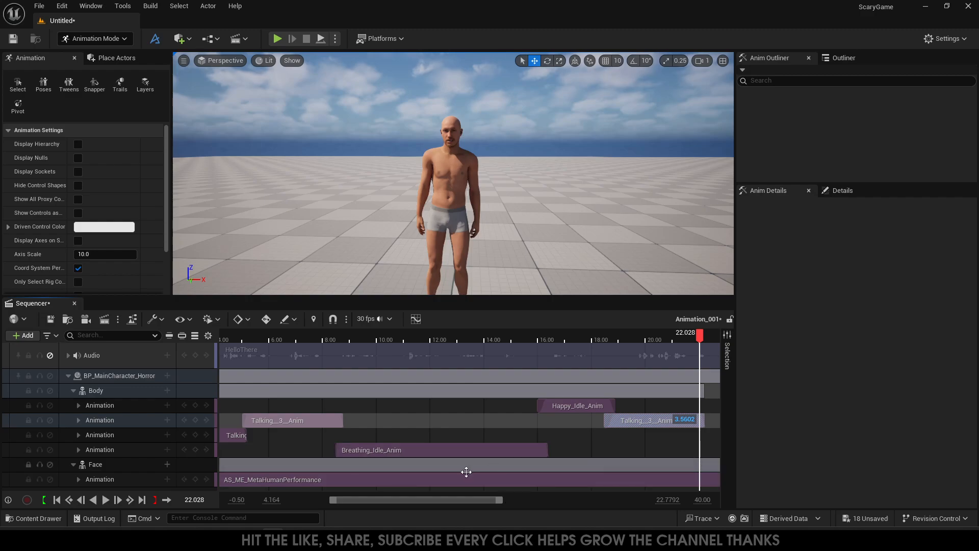
pyautogui.click(465, 450)
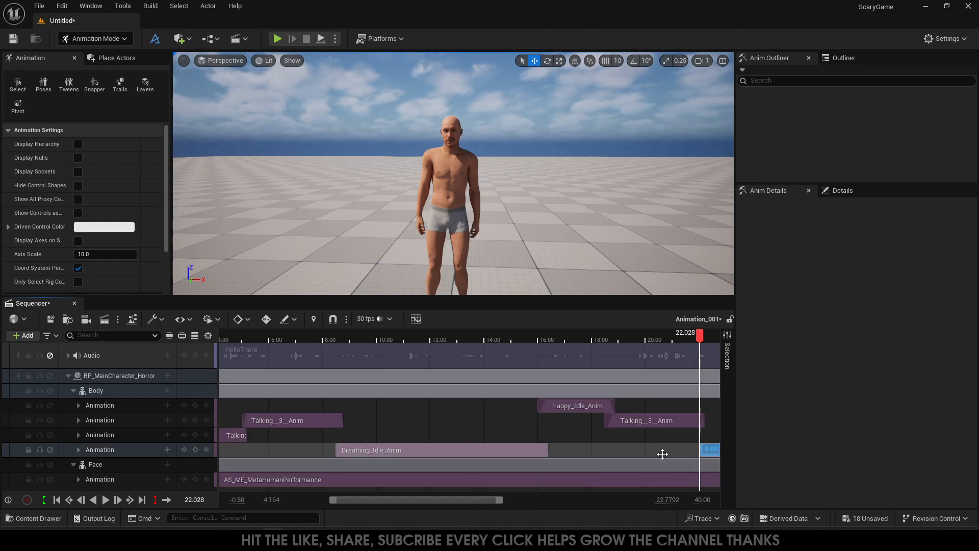
pyautogui.moveTo(662, 454); pyautogui.dragTo(374, 451, button='right')
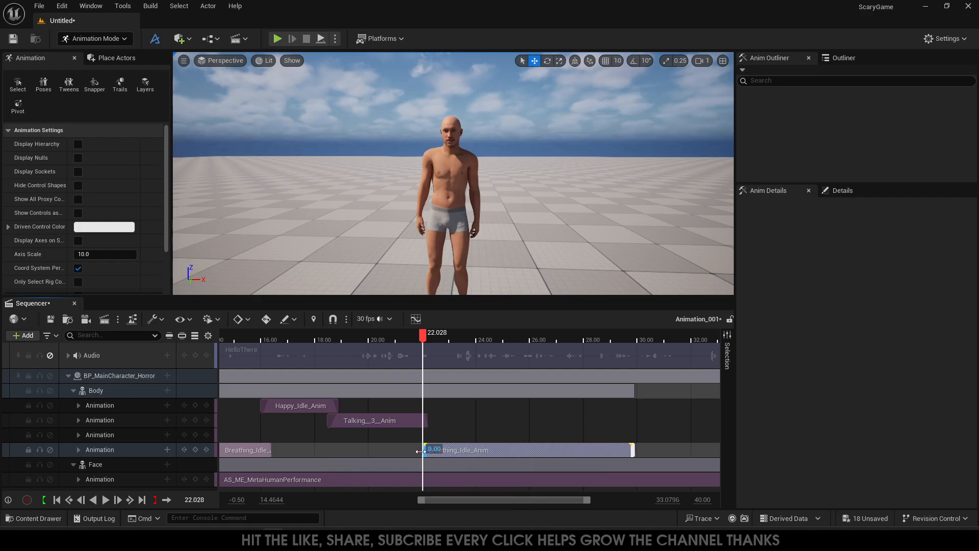
pyautogui.moveTo(445, 449); pyautogui.dragTo(449, 450)
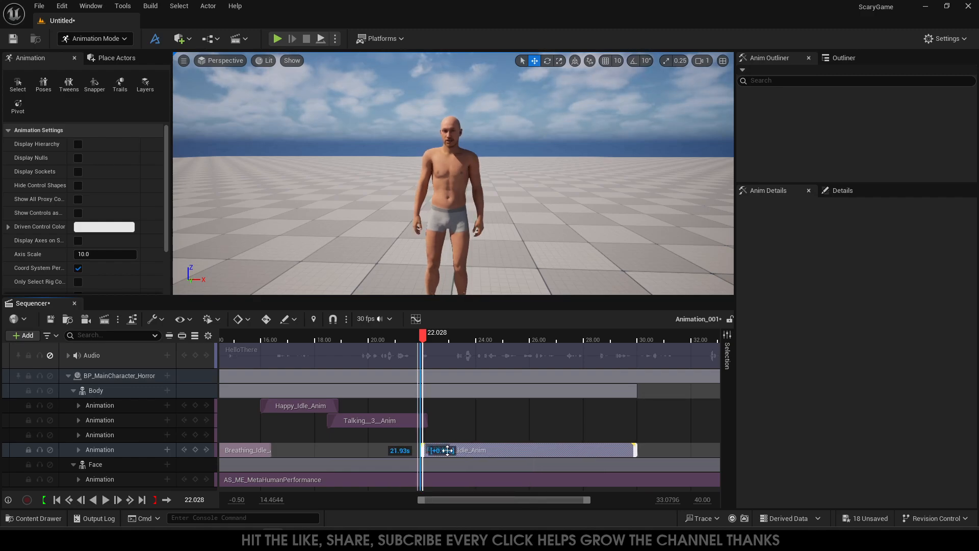
# - Extend the last Breathing_Idle_Anim clip to the end of the sequence and scrub through its beginning
pyautogui.moveTo(605, 445); pyautogui.dragTo(439, 461, button='right')
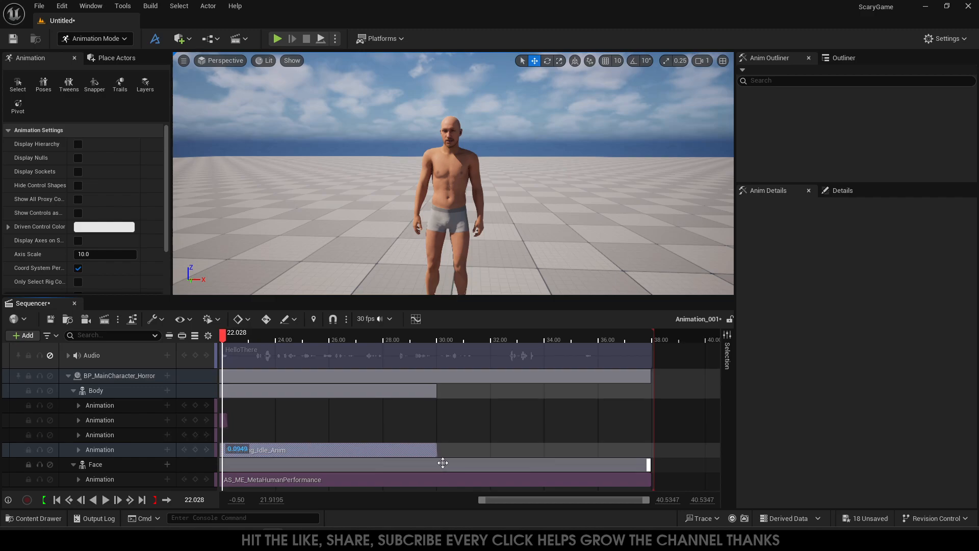
pyautogui.moveTo(438, 450); pyautogui.dragTo(623, 448)
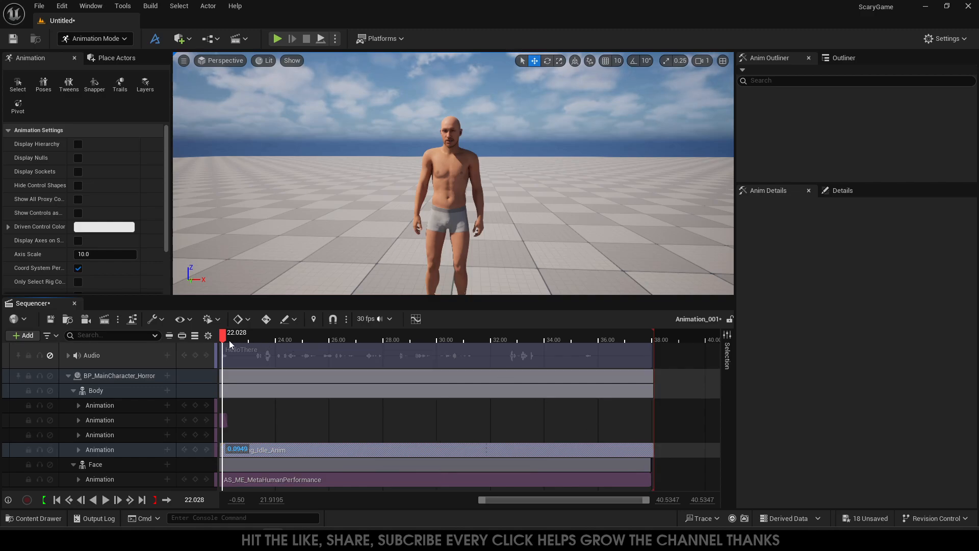
pyautogui.moveTo(224, 337); pyautogui.dragTo(282, 337)
# - Play the sequence from the start and review the transition from the first Breathing_Idle_Anim to Talking__2__Anim
pyautogui.moveTo(482, 500); pyautogui.dragTo(288, 500)
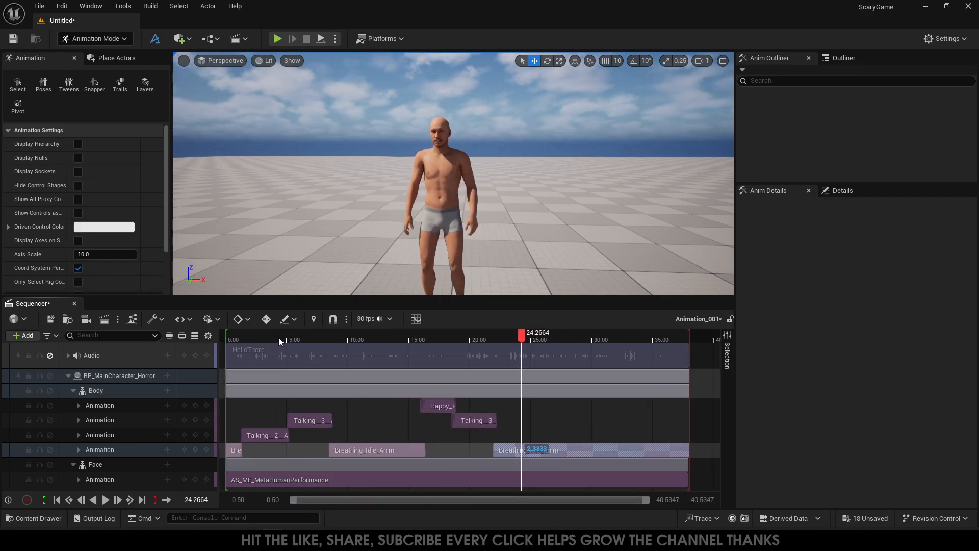
pyautogui.click(229, 338)
pyautogui.click(106, 500)
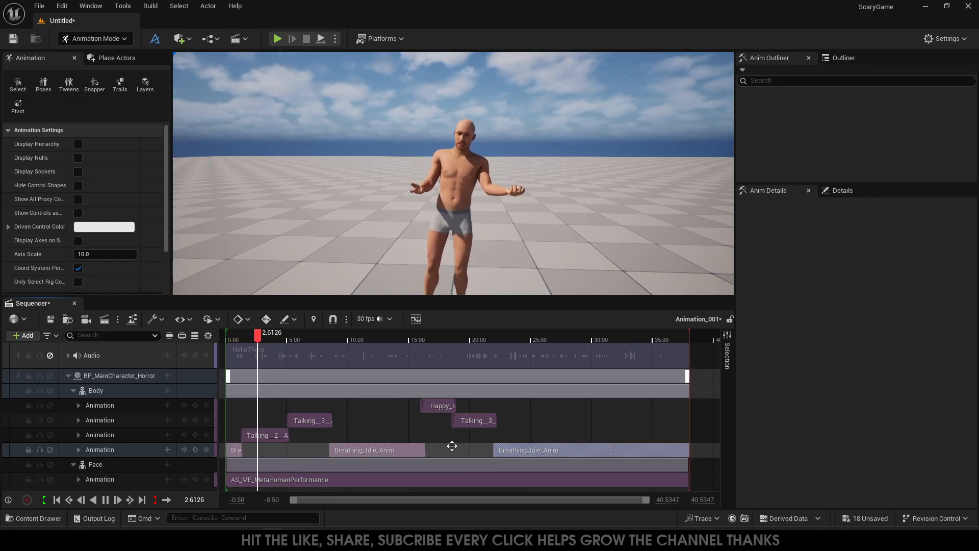
pyautogui.click(240, 338)
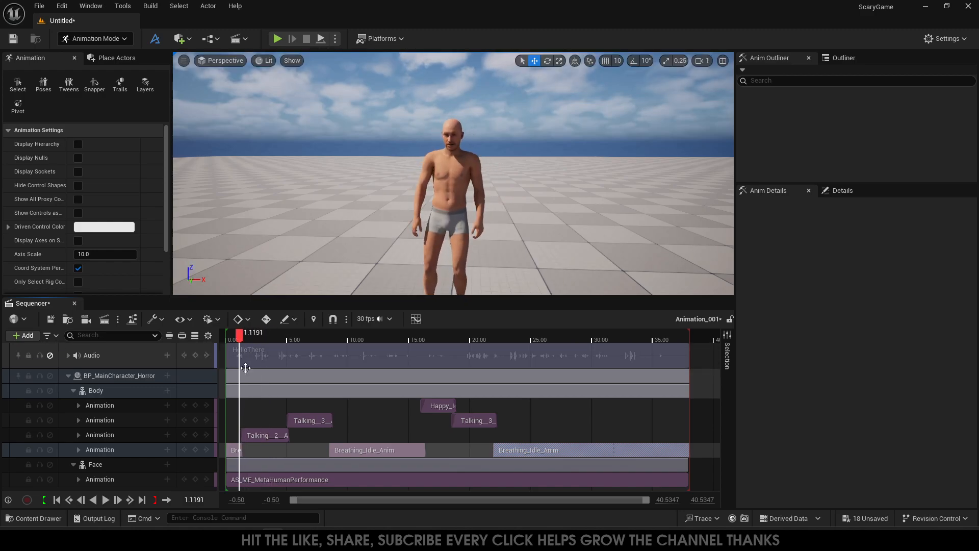
pyautogui.click(104, 499)
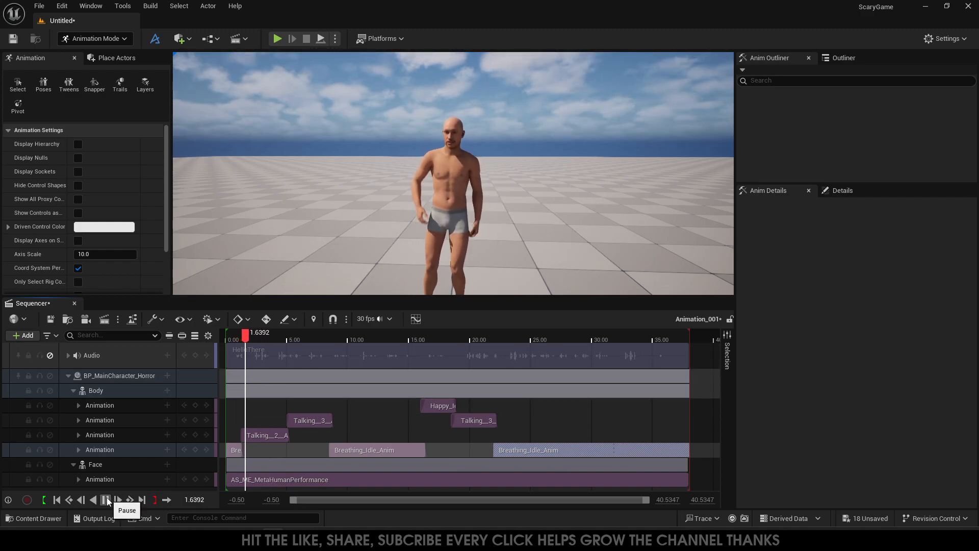
pyautogui.click(240, 337)
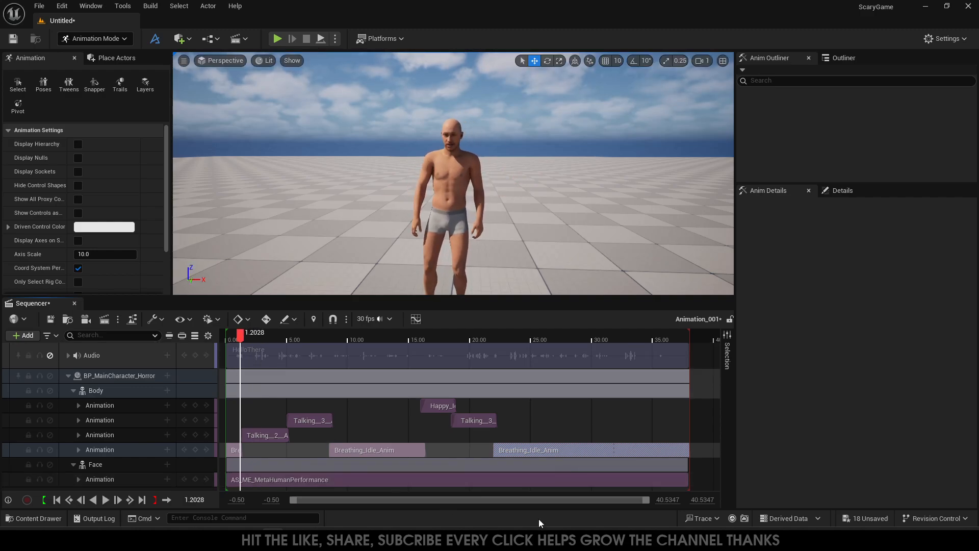
# - Lengthen the blend between the first Breathing_Idle_Anim and Talking__2__Anim, moving the talking clip's start to about 1.2 s
pyautogui.moveTo(646, 500); pyautogui.dragTo(341, 500)
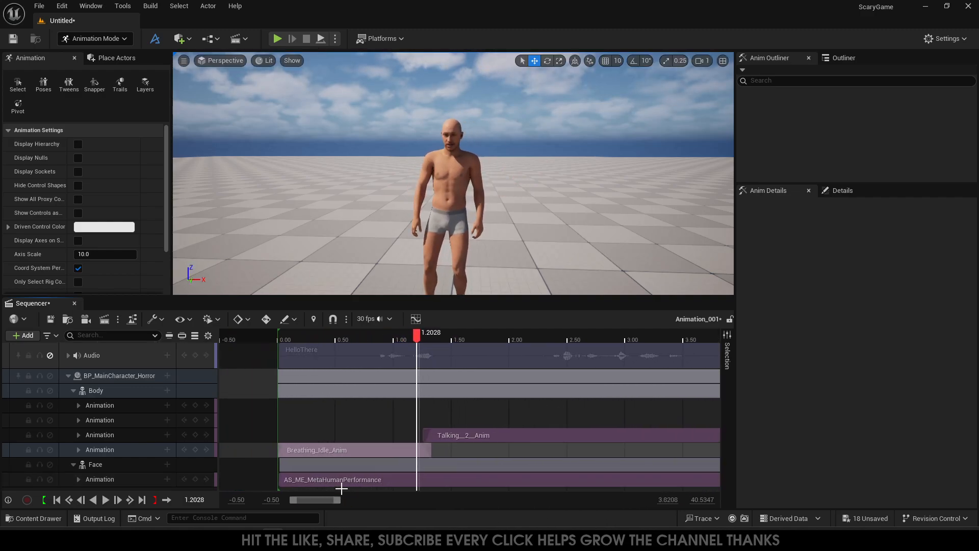
pyautogui.moveTo(427, 448); pyautogui.dragTo(423, 451)
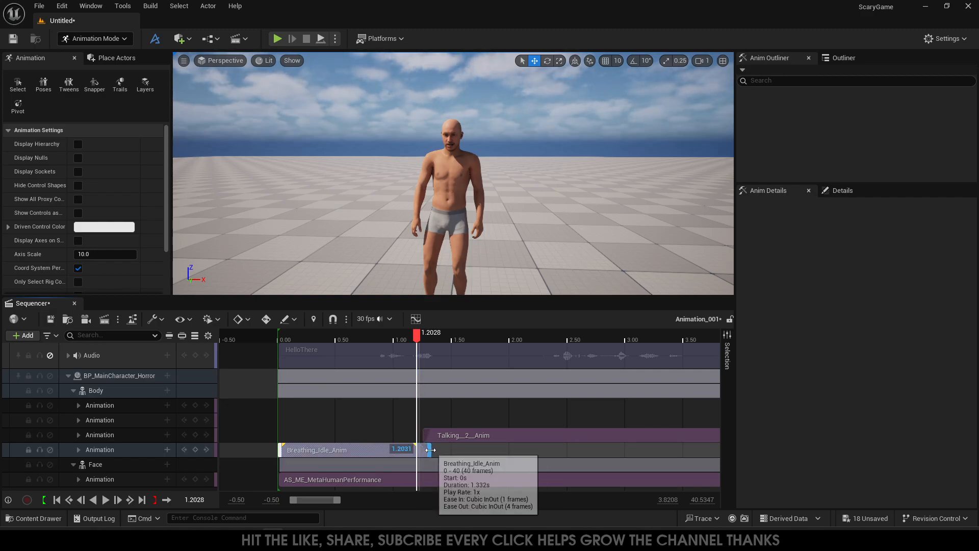
pyautogui.moveTo(414, 446); pyautogui.dragTo(439, 429)
# - Play the sequence from about 0.69 s and review the body animation transitions from far and near
pyautogui.click(412, 339)
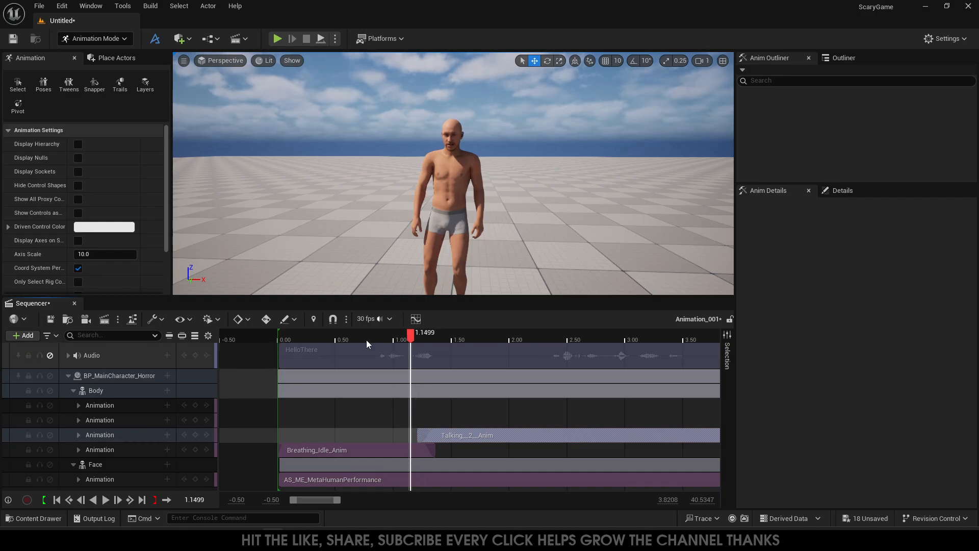
pyautogui.moveTo(380, 339); pyautogui.dragTo(357, 339)
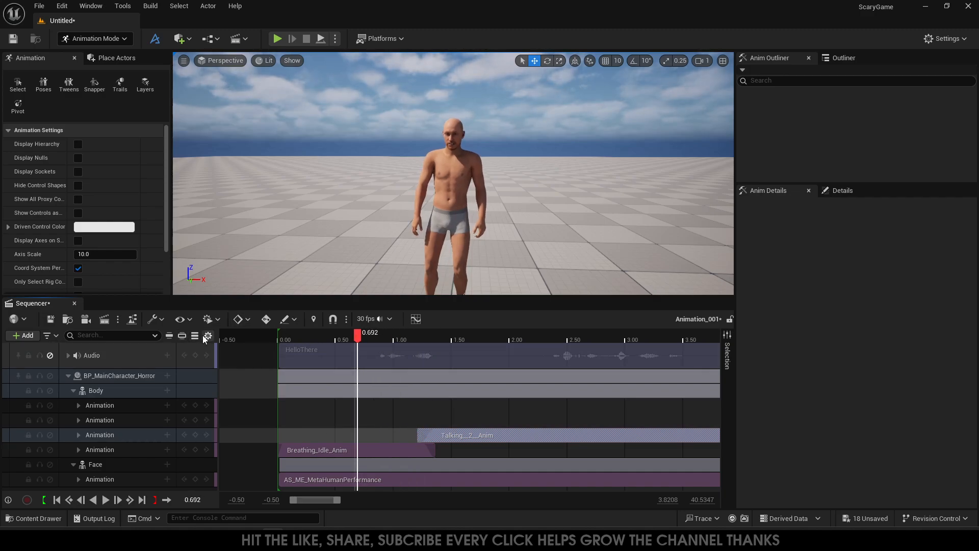
pyautogui.click(106, 500)
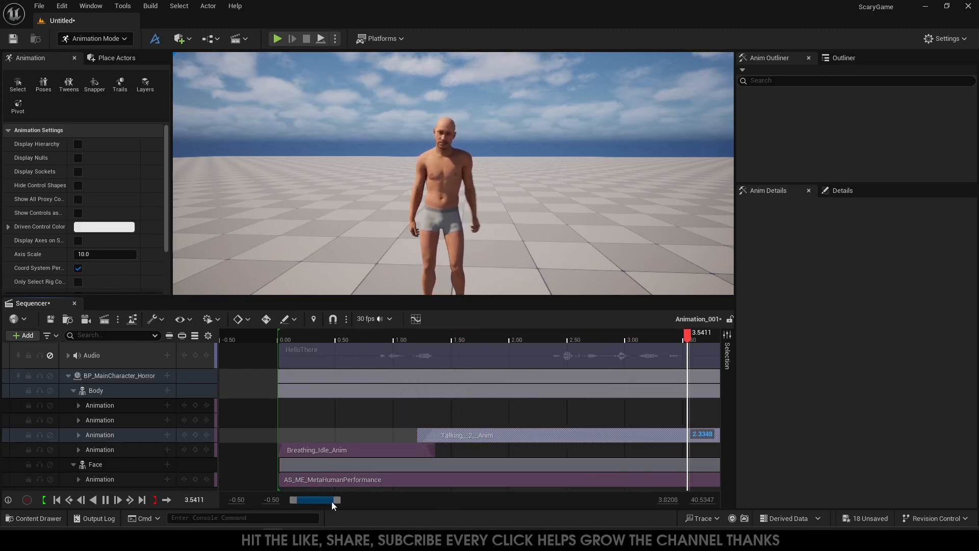
pyautogui.moveTo(340, 500); pyautogui.dragTo(644, 500)
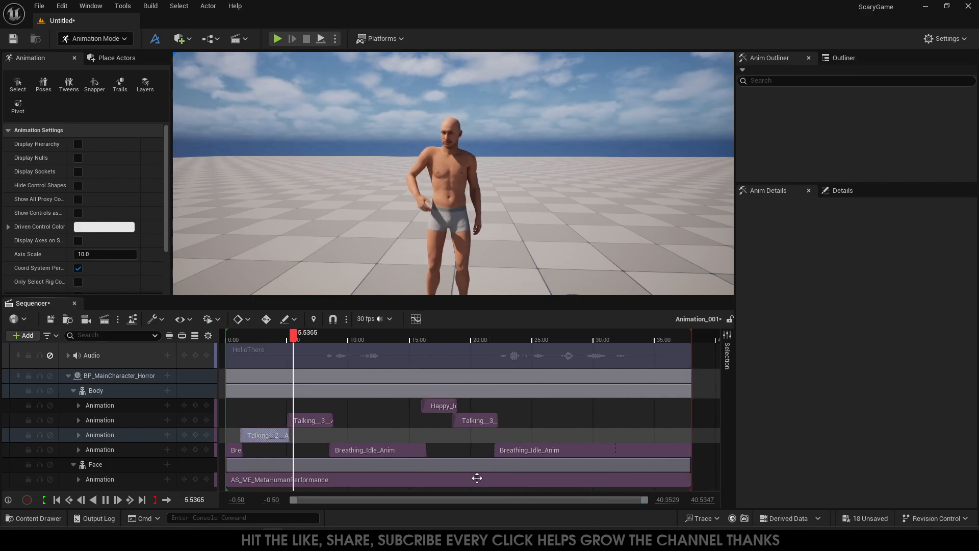
pyautogui.scroll(-5, 448, 211)
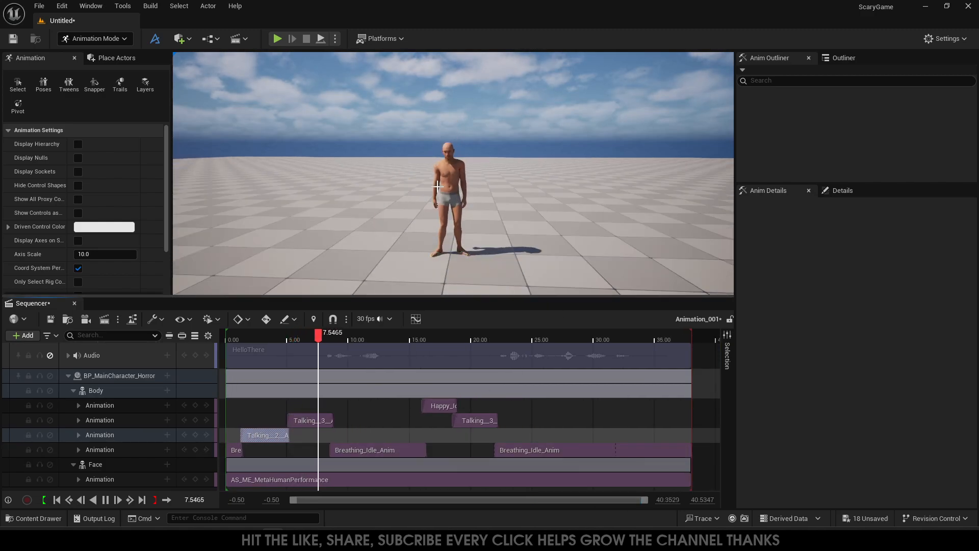
pyautogui.scroll(10, 448, 211)
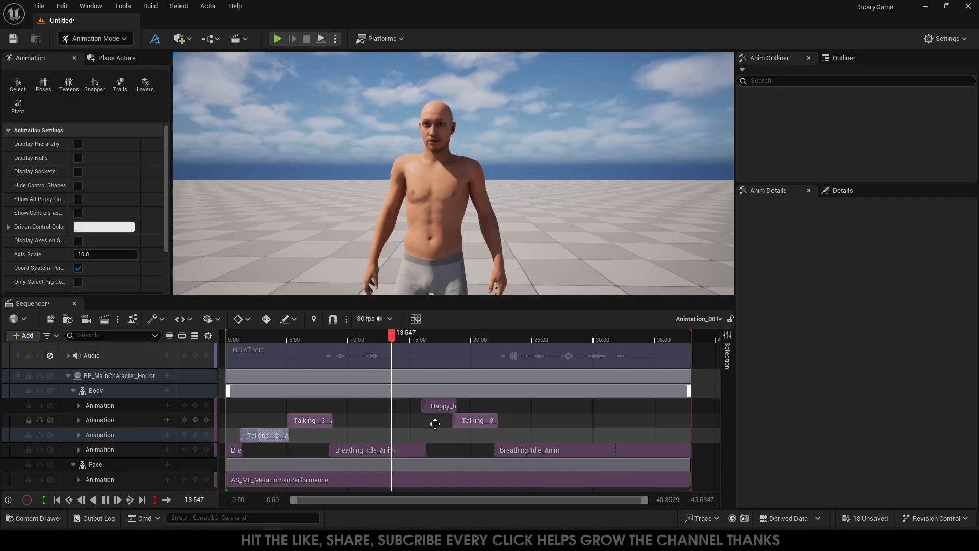
pyautogui.moveTo(425, 444); pyautogui.dragTo(425, 444)
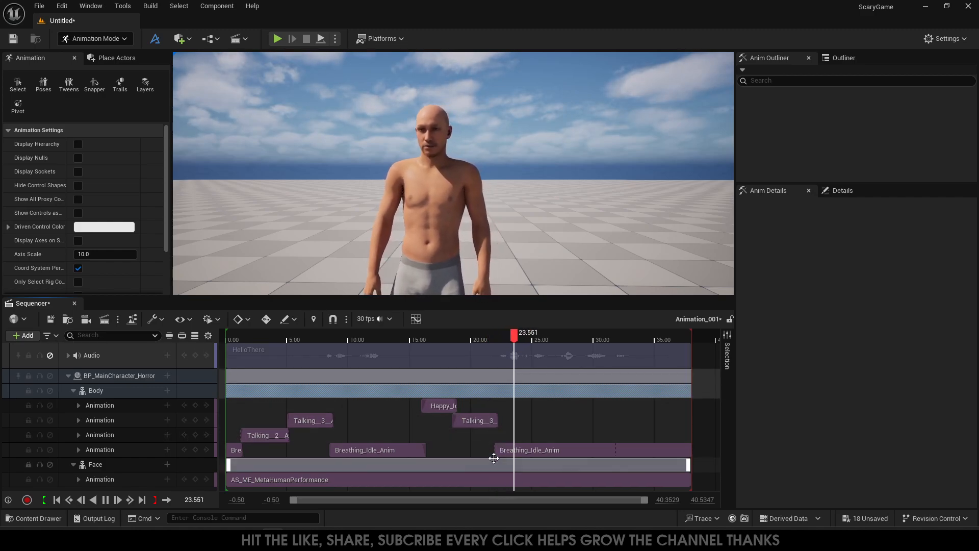
# - Lengthen the blend between the second Talking__3_ clip and the last Breathing_Idle_Anim, moving the idle clip's start to about 21.6 s
pyautogui.moveTo(524, 339); pyautogui.dragTo(508, 337)
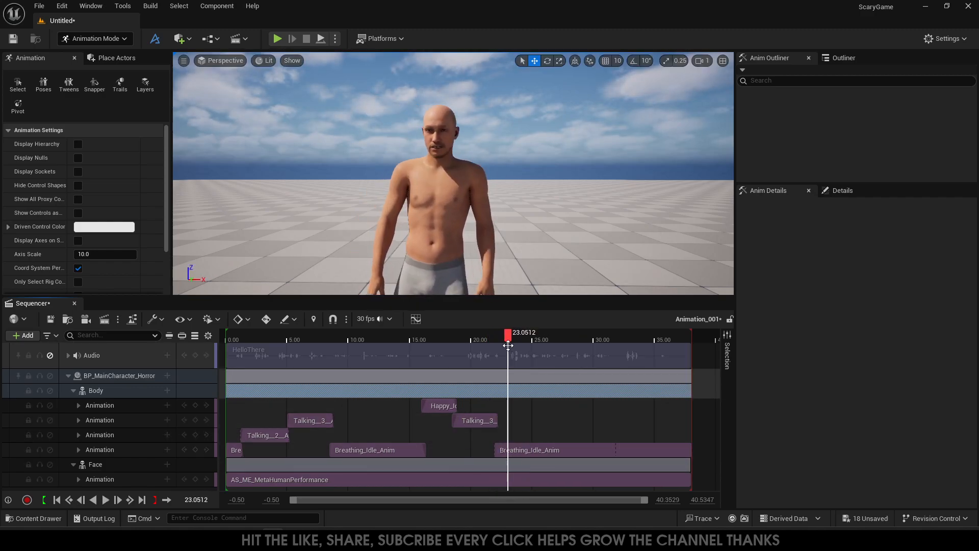
pyautogui.click(494, 415)
pyautogui.moveTo(491, 415); pyautogui.dragTo(495, 415)
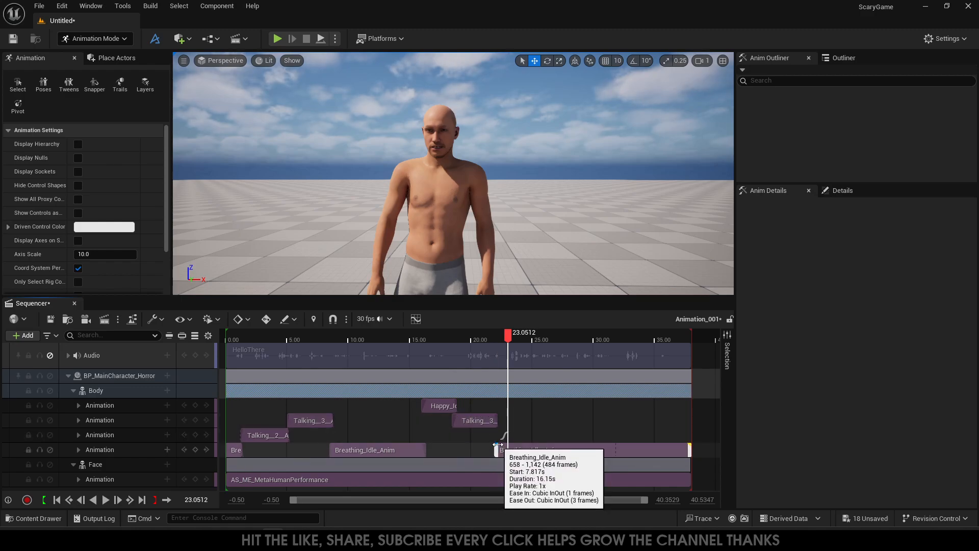
pyautogui.moveTo(496, 449); pyautogui.dragTo(491, 452)
# - Play the sequence from about 21.3 s and scrub back and forth through it to review the blended body motion
pyautogui.moveTo(504, 352)
pyautogui.mouseDown()
pyautogui.moveTo(516, 352)
pyautogui.moveTo(505, 353)
pyautogui.mouseUp()
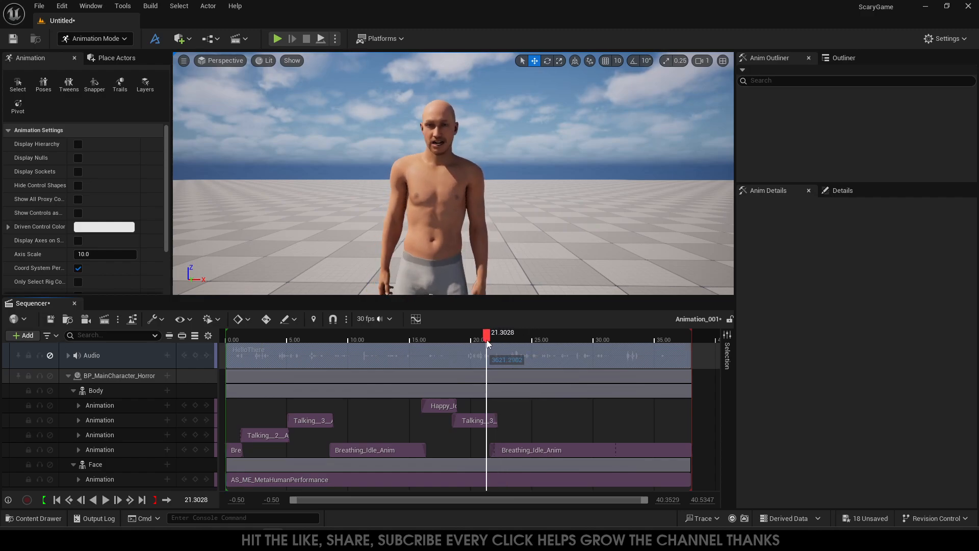
pyautogui.click(106, 499)
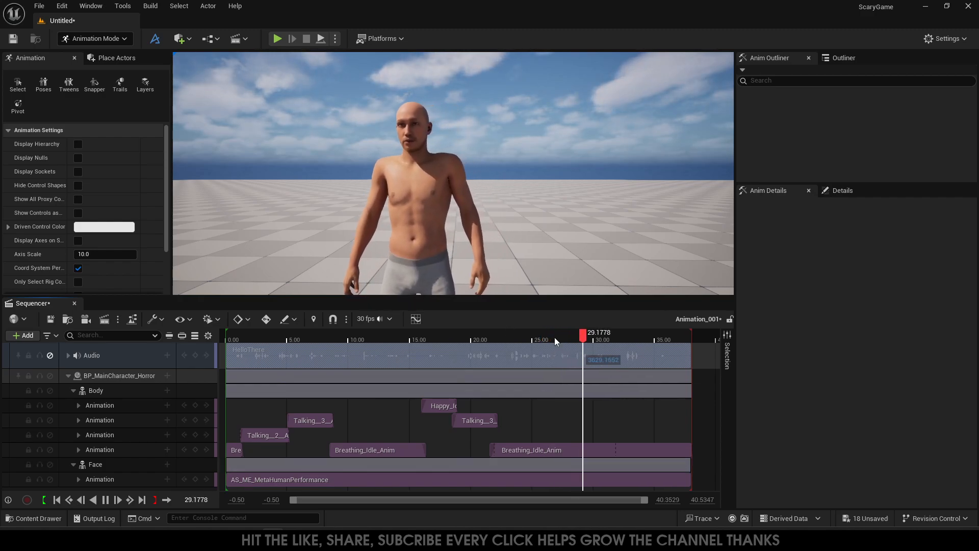
pyautogui.click(256, 338)
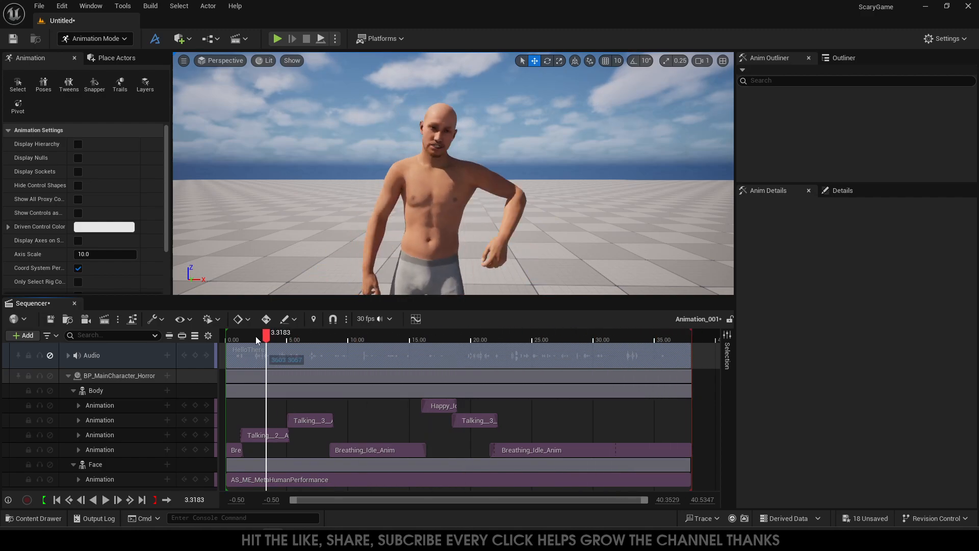
pyautogui.moveTo(256, 339); pyautogui.dragTo(598, 337)
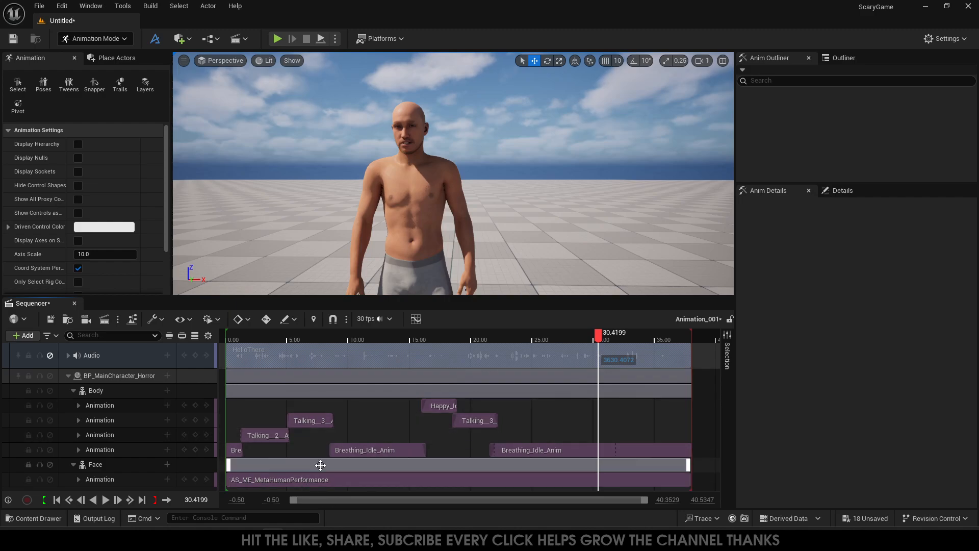
pyautogui.moveTo(606, 346); pyautogui.dragTo(275, 339)
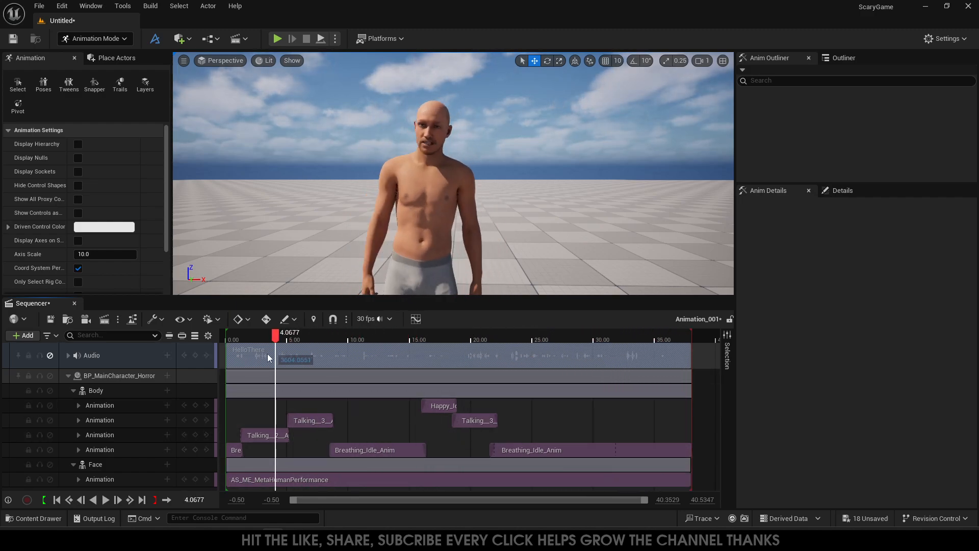
pyautogui.click(103, 392)
pyautogui.rightClick(103, 392)
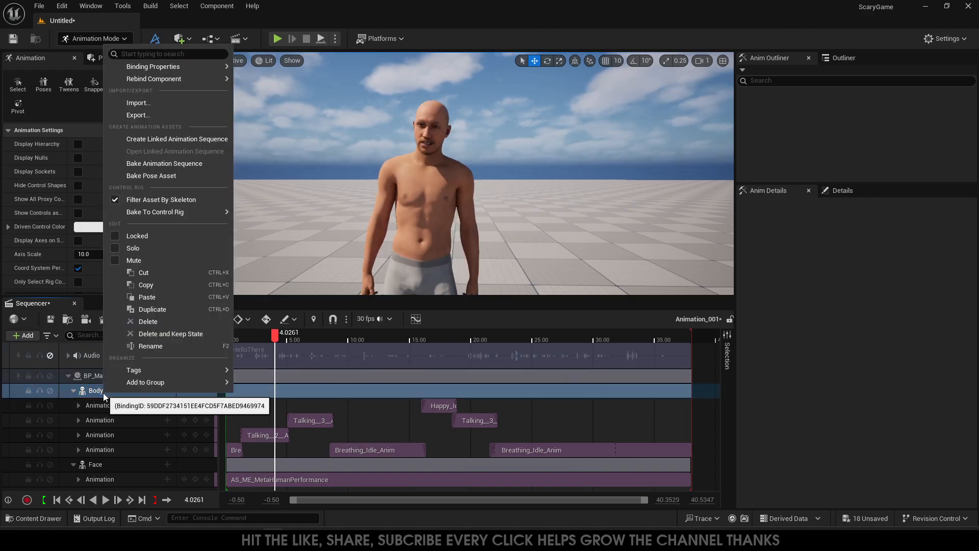
pyautogui.click(177, 117)
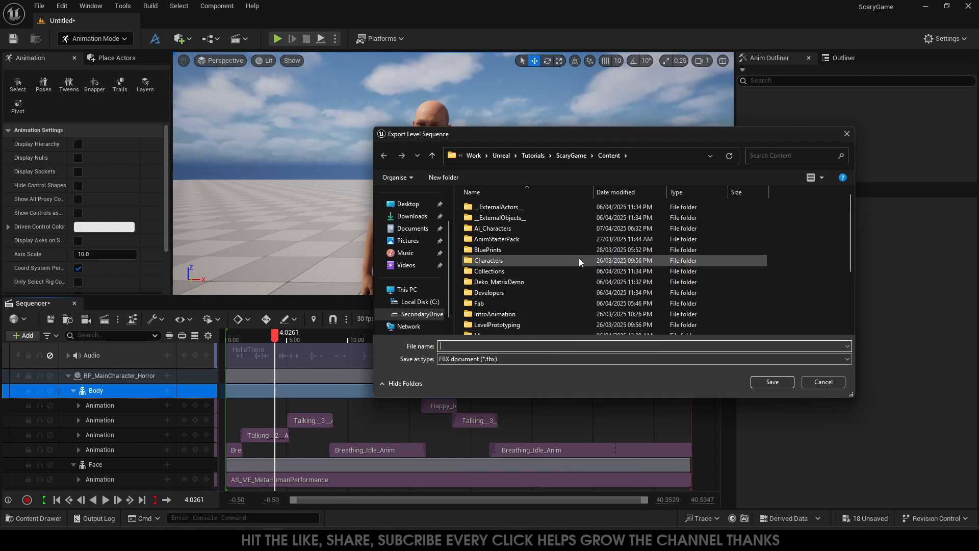
pyautogui.scroll(-3, 504, 293)
pyautogui.scroll(3, 516, 289)
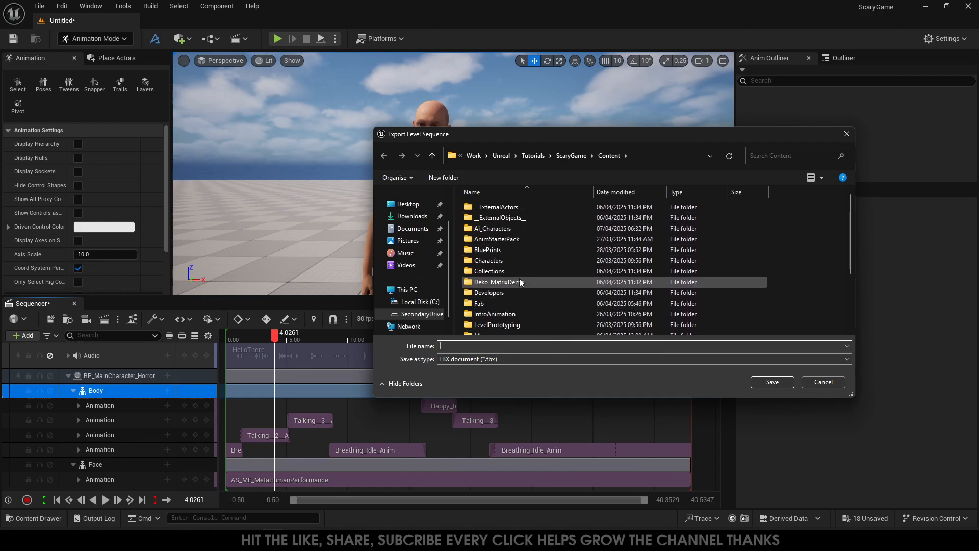
pyautogui.click(823, 381)
# - Start baking an animation sequence from the Body track, choosing MetaHumans/MainCharacter_Horror/Retarget as its destination folder
pyautogui.rightClick(119, 391)
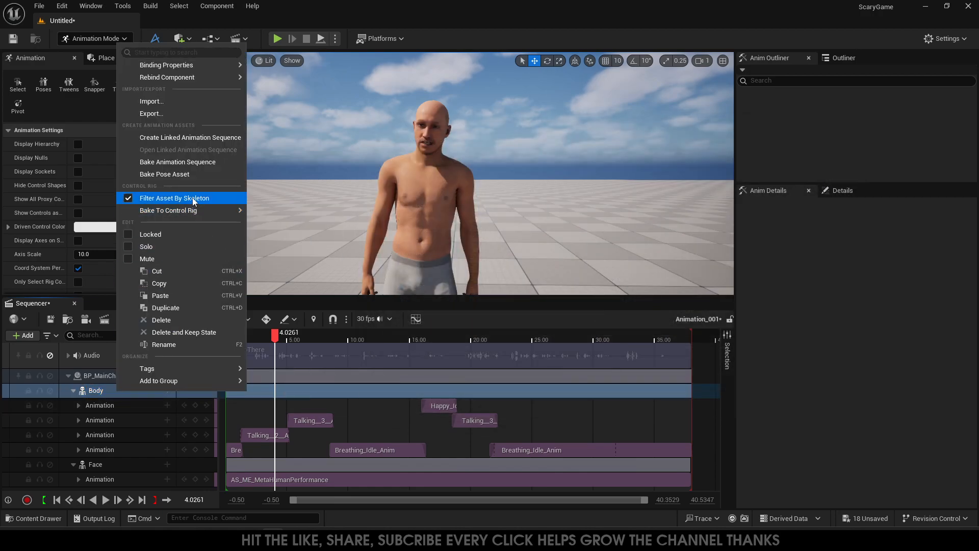
pyautogui.click(171, 162)
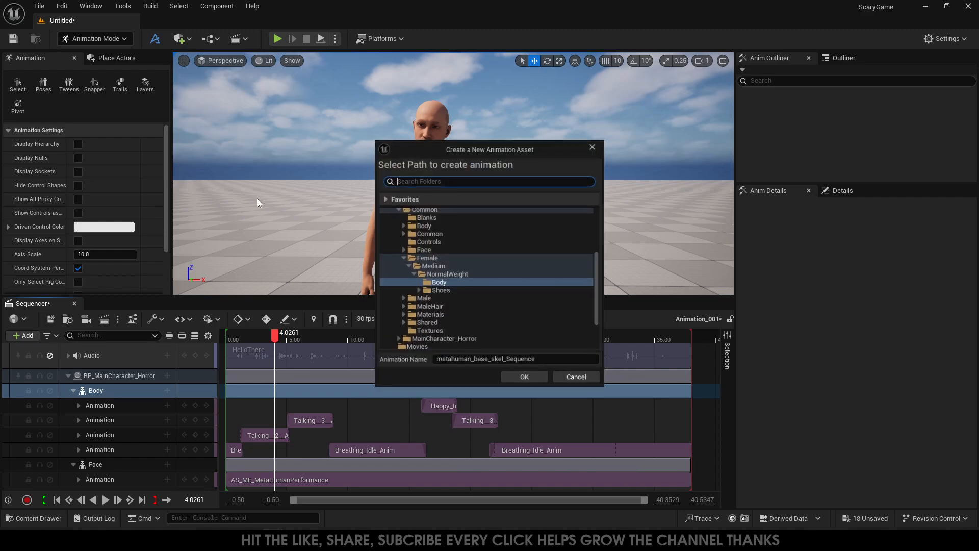
pyautogui.doubleClick(401, 257)
pyautogui.click(397, 210)
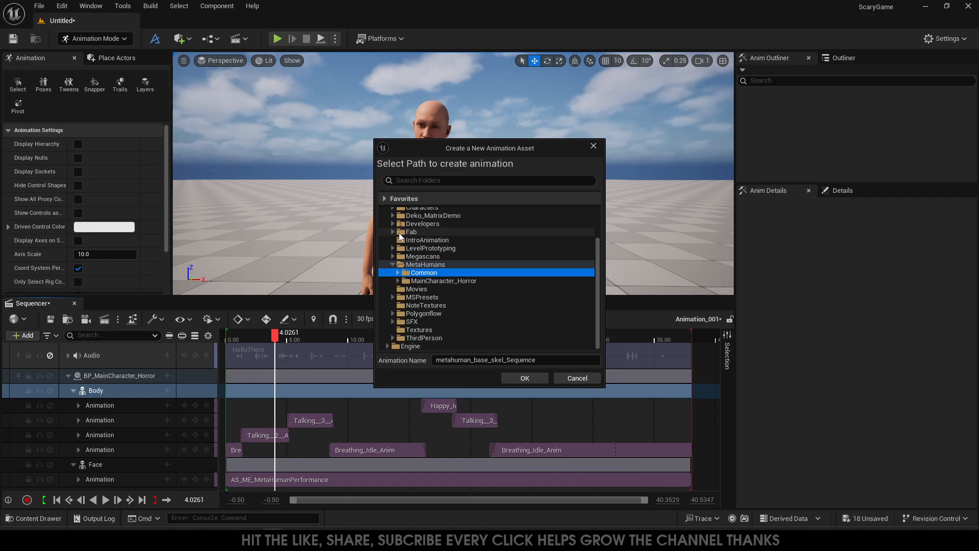
pyautogui.click(411, 281)
pyautogui.click(398, 281)
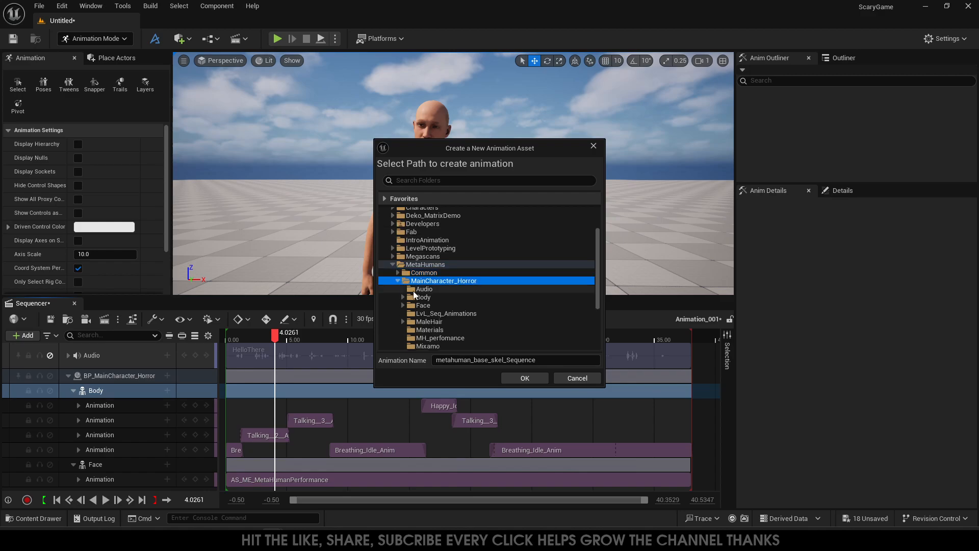
pyautogui.scroll(-2, 446, 338)
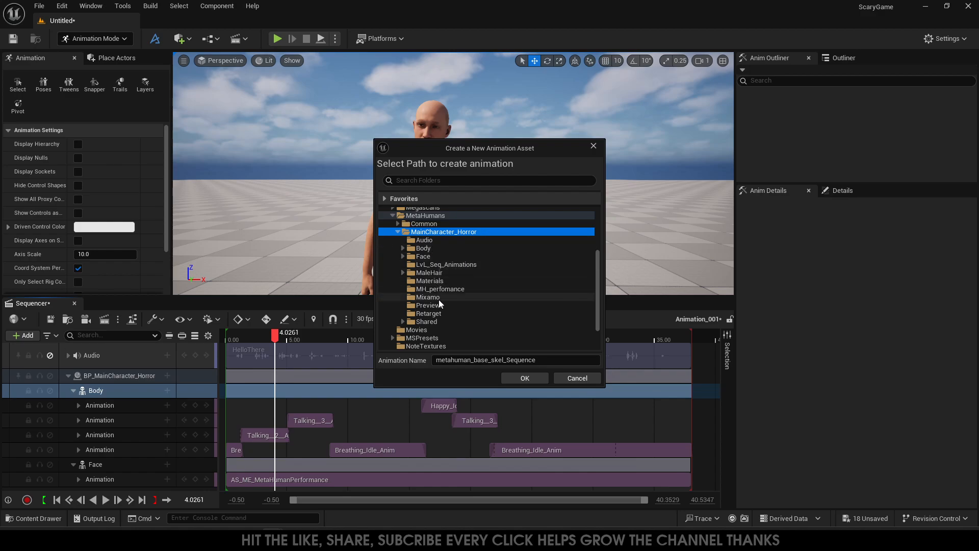
pyautogui.click(435, 313)
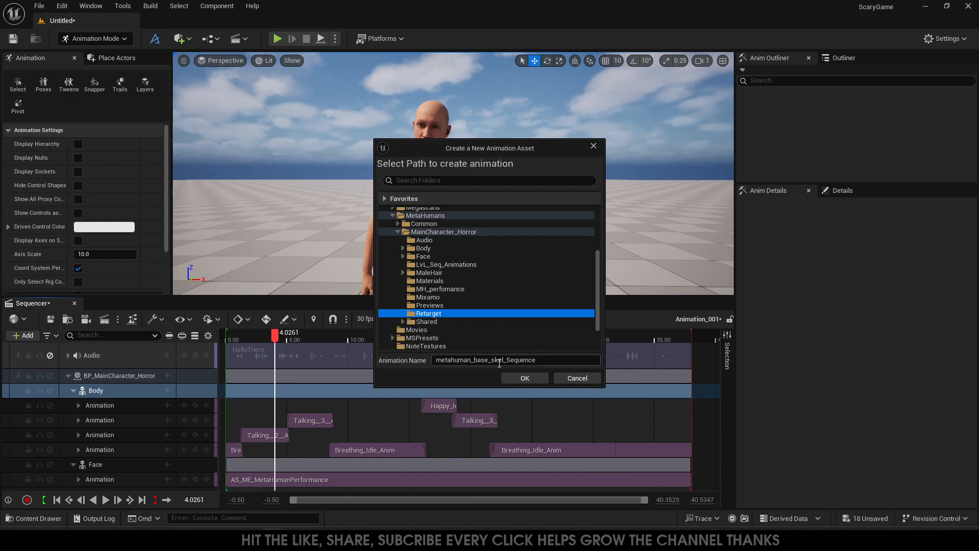
# - Name the baked animation metahuman_Baked_Sequence and export it with the default options
pyautogui.click(473, 360)
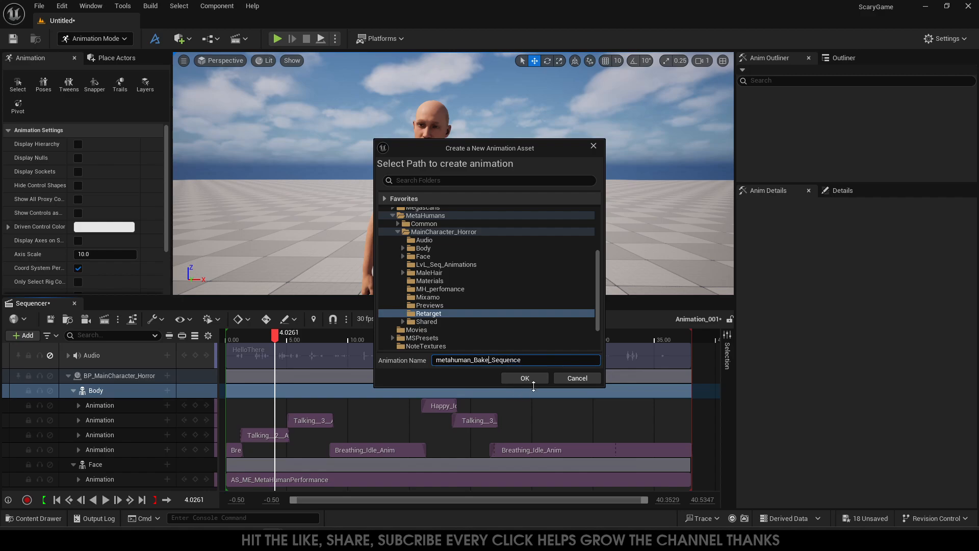
pyautogui.click(513, 378)
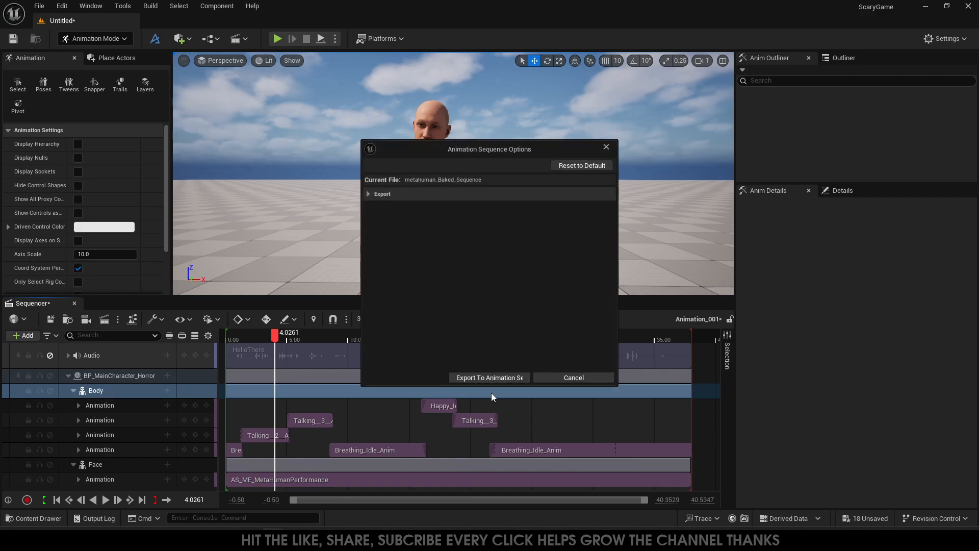
pyautogui.click(512, 379)
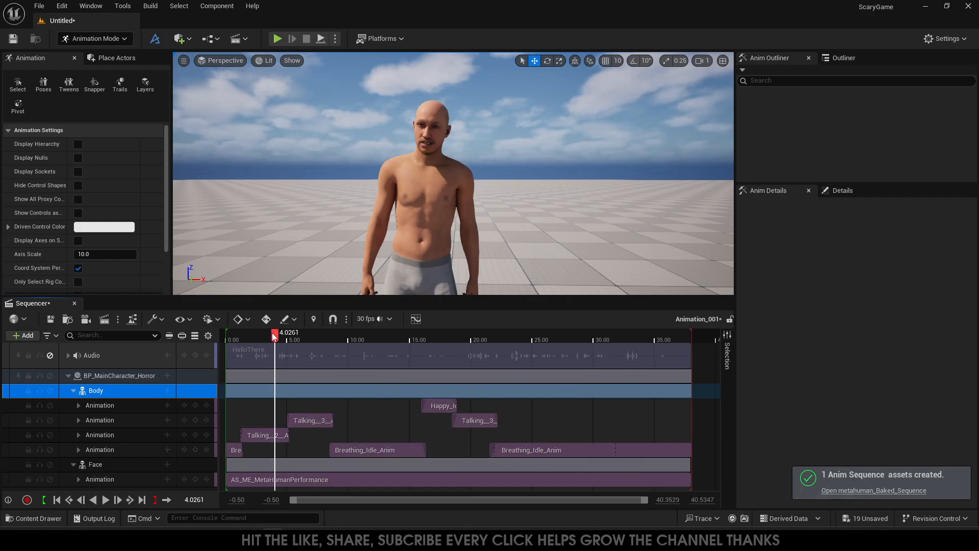
# - Scrub through the body animation once more and save the Animation_001 level sequence
pyautogui.moveTo(232, 338); pyautogui.dragTo(616, 347)
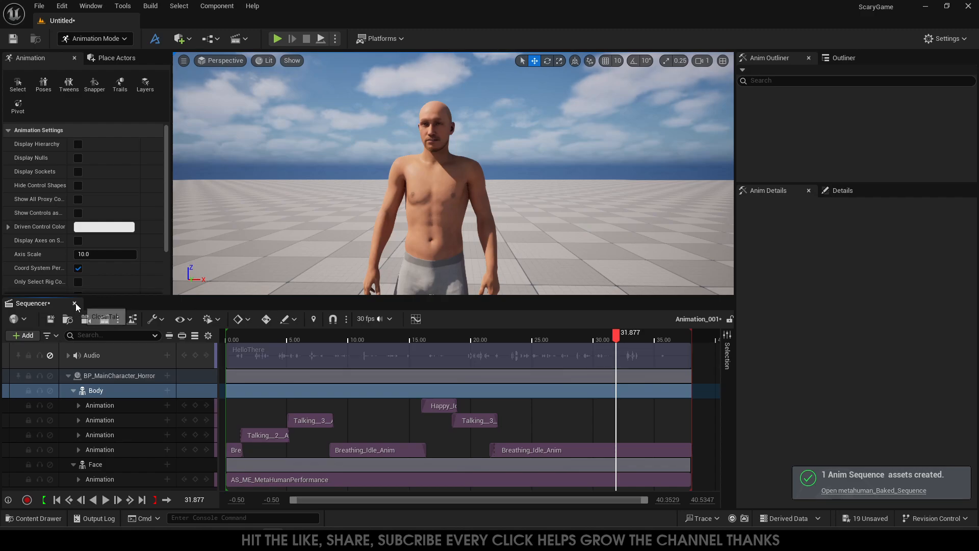
pyautogui.click(50, 320)
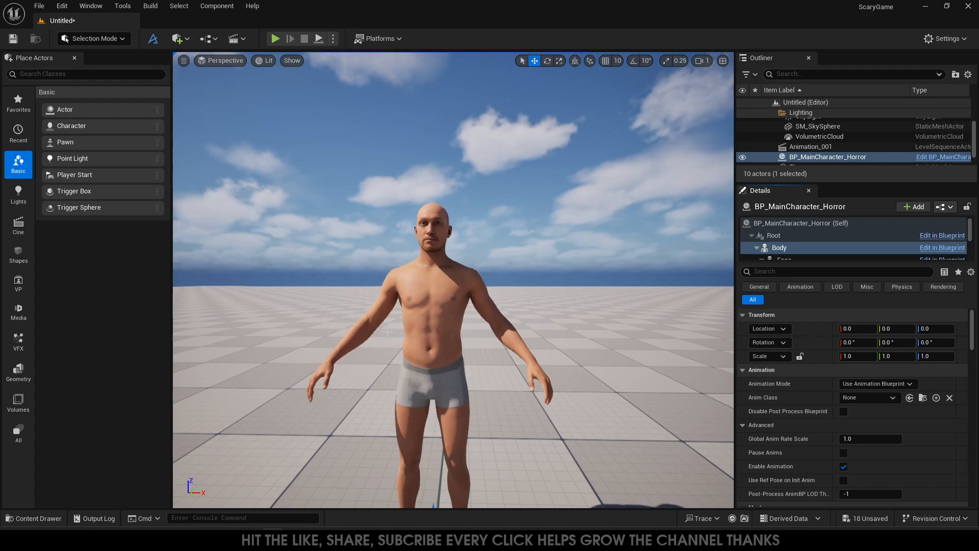
# - Open the BP_MainCharacter_Horror blueprint, reset the Feet component's skeletal mesh to None and inspect the character's bare feet
pyautogui.press('f')
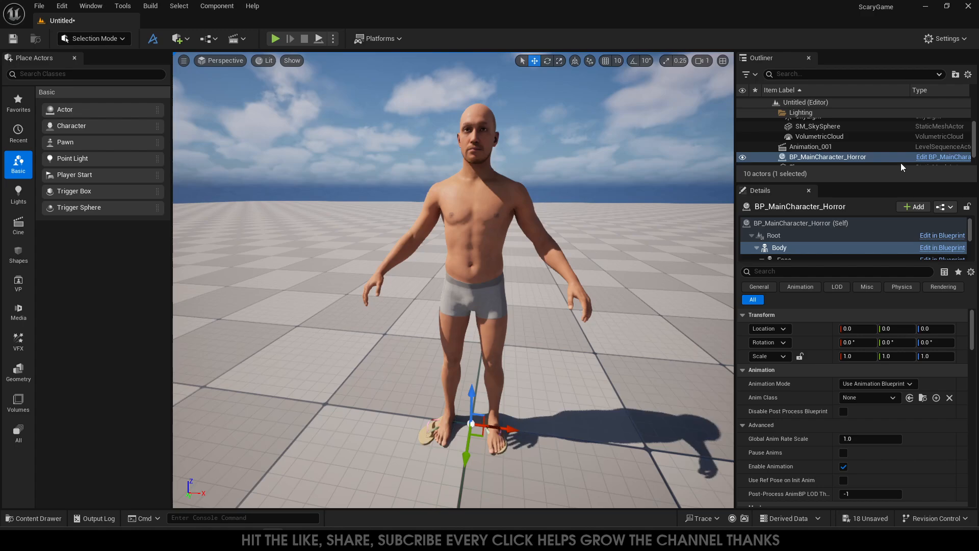
pyautogui.click(939, 157)
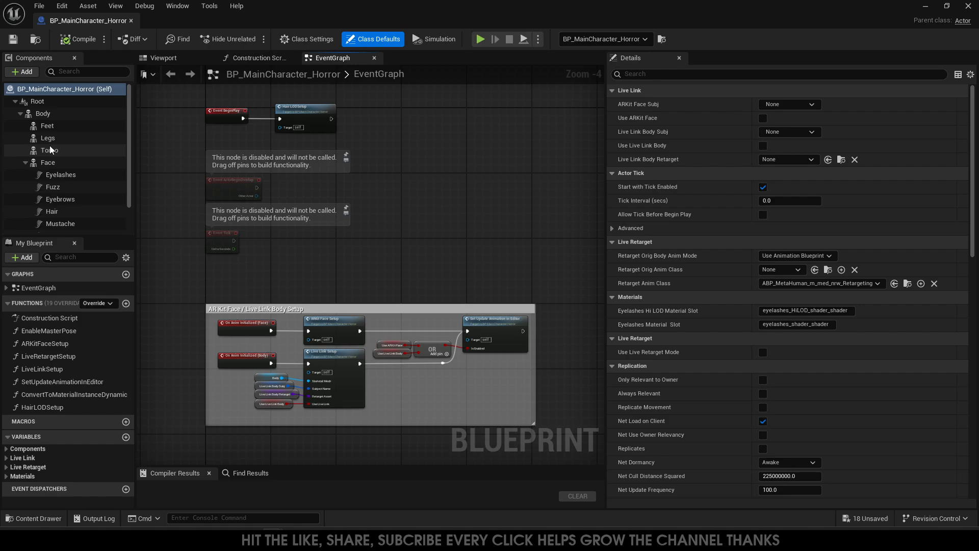
pyautogui.click(47, 126)
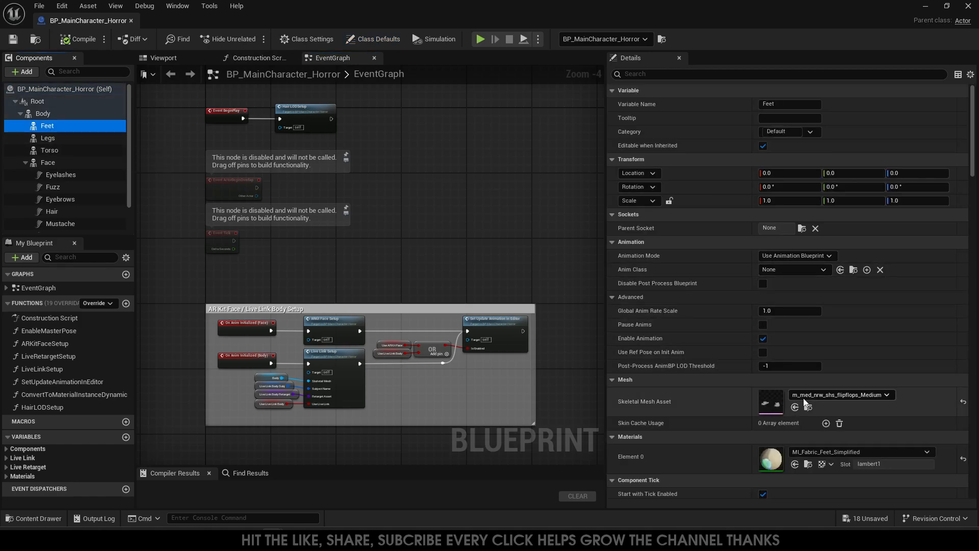
pyautogui.click(963, 402)
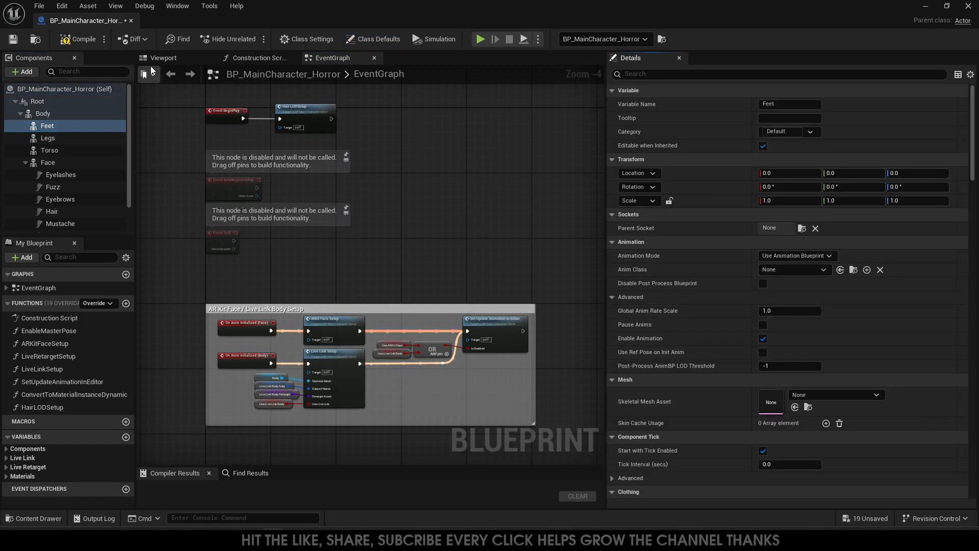
pyautogui.click(163, 58)
pyautogui.scroll(4, 392, 379)
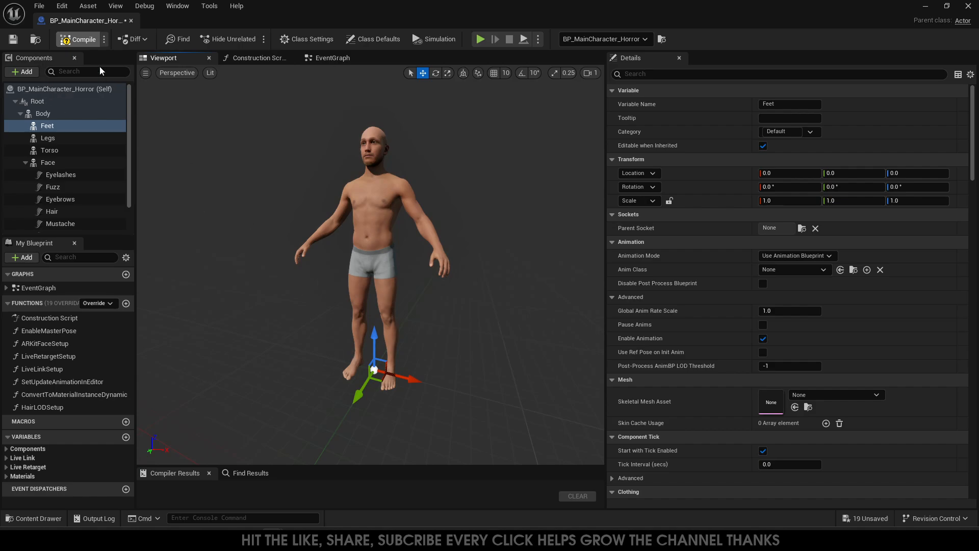
# - Compile and save the BP_MainCharacter_Horror blueprint, and close its editor
pyautogui.click(71, 39)
pyautogui.click(13, 40)
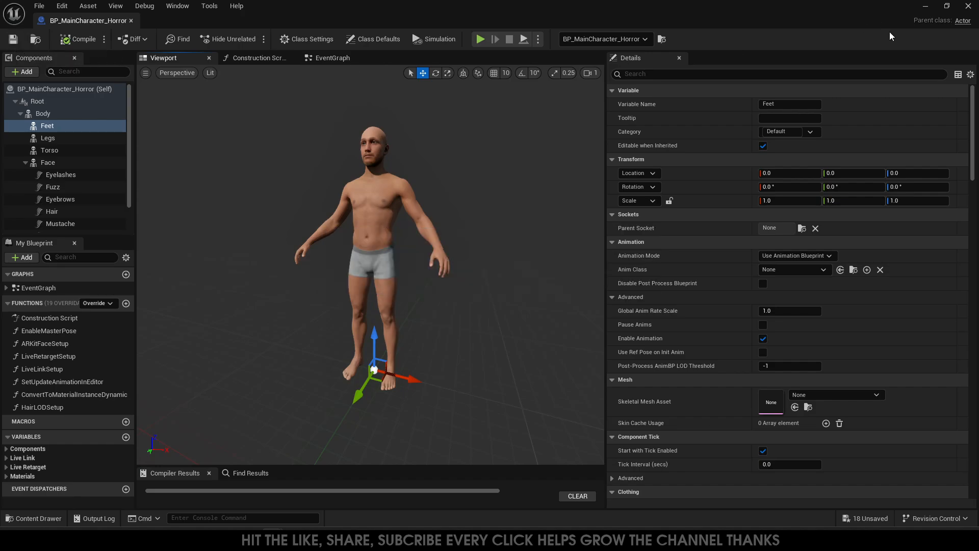
pyautogui.click(967, 6)
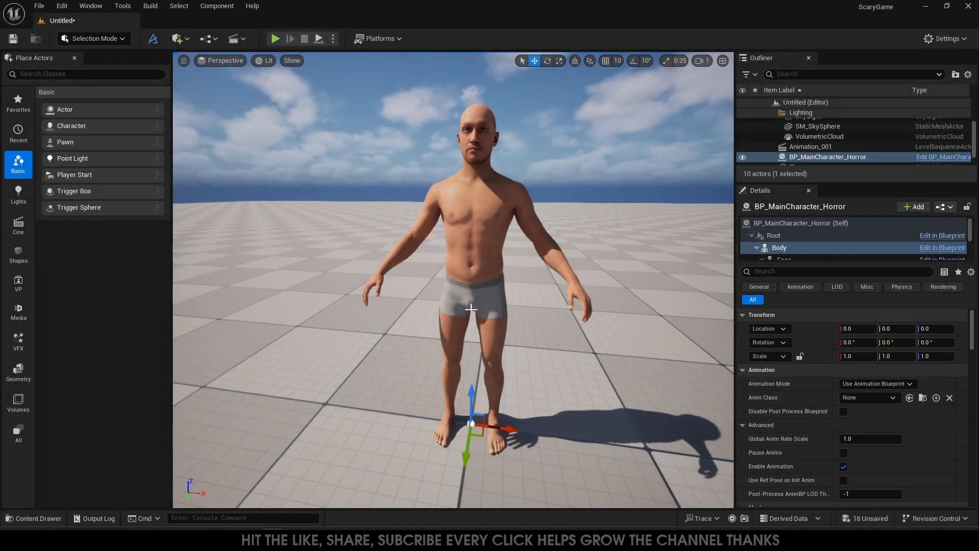
# - Examine the animation assets in the MainCharacter_Horror Retarget folder and open Happy_Idle_Anim
pyautogui.scroll(-3, 415, 344)
pyautogui.scroll(2, 446, 350)
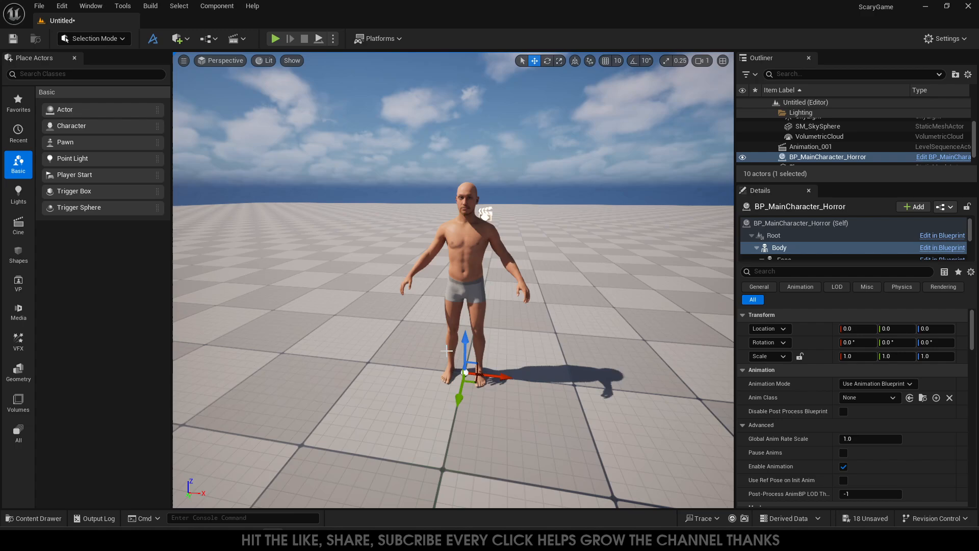
pyautogui.click(41, 518)
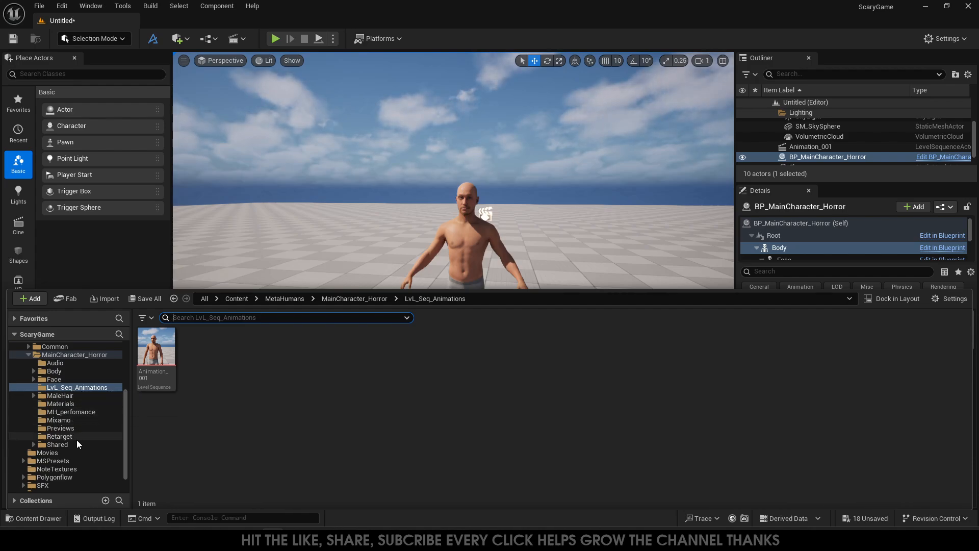
pyautogui.click(61, 437)
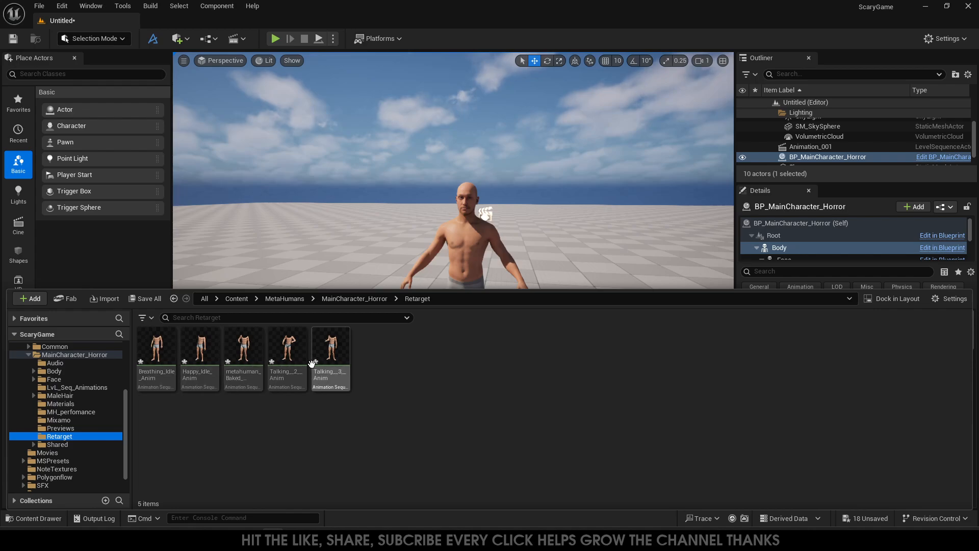
pyautogui.click(210, 420)
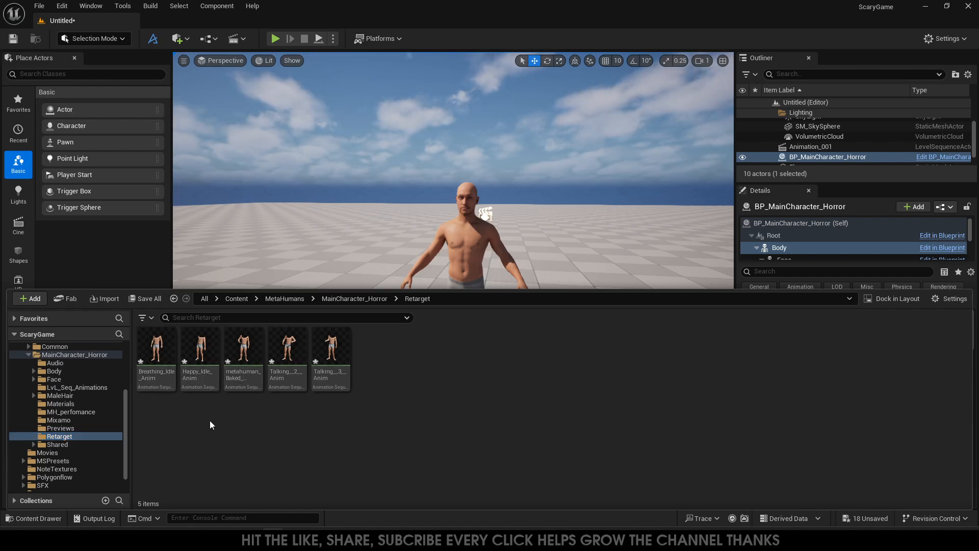
pyautogui.moveTo(247, 356)
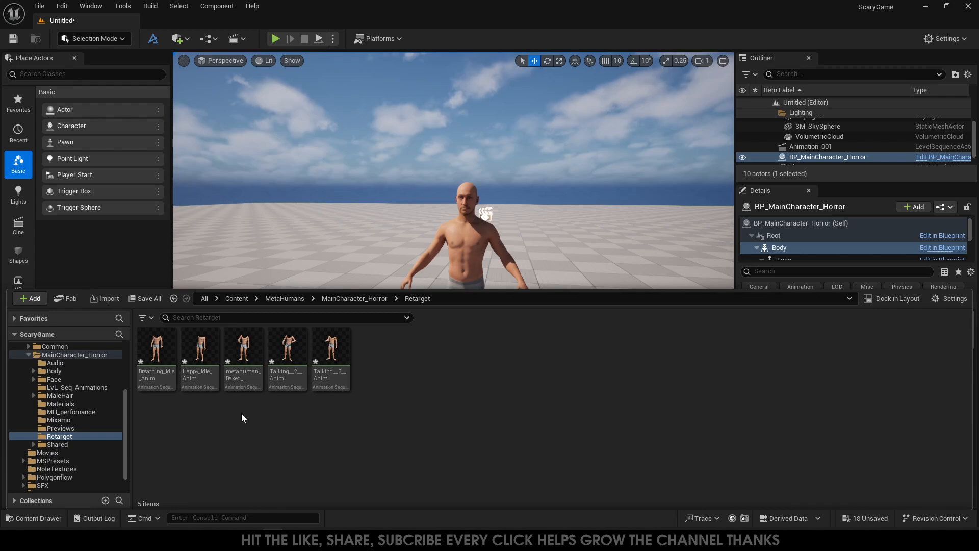
pyautogui.click(207, 358)
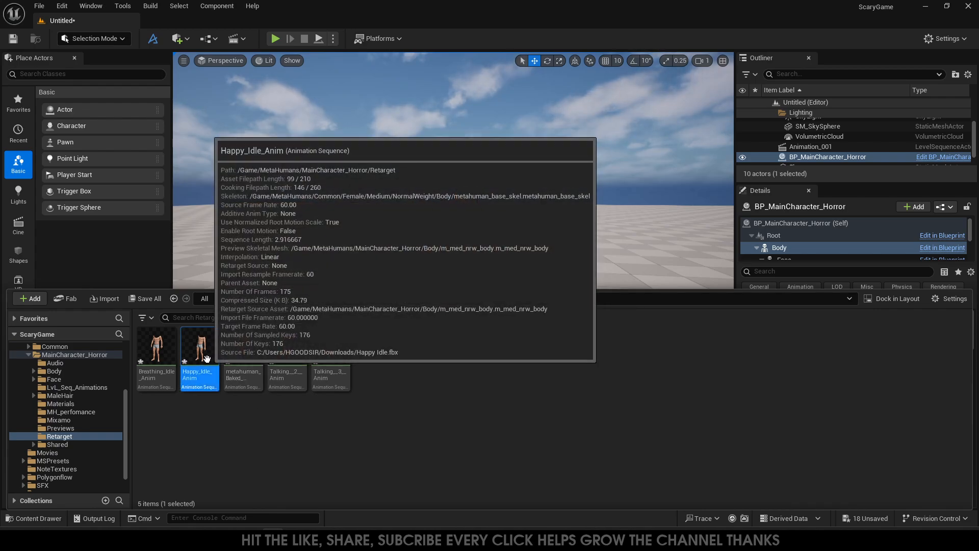
pyautogui.doubleClick(206, 357)
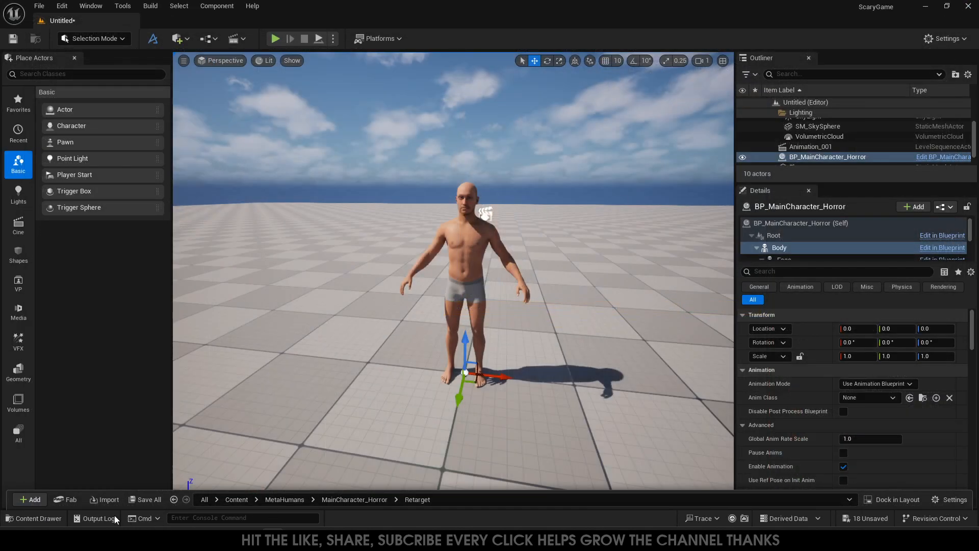
# - Create an AnimMontage from Happy_Idle_Anim in the Retarget folder, keeping the default name
pyautogui.click(50, 515)
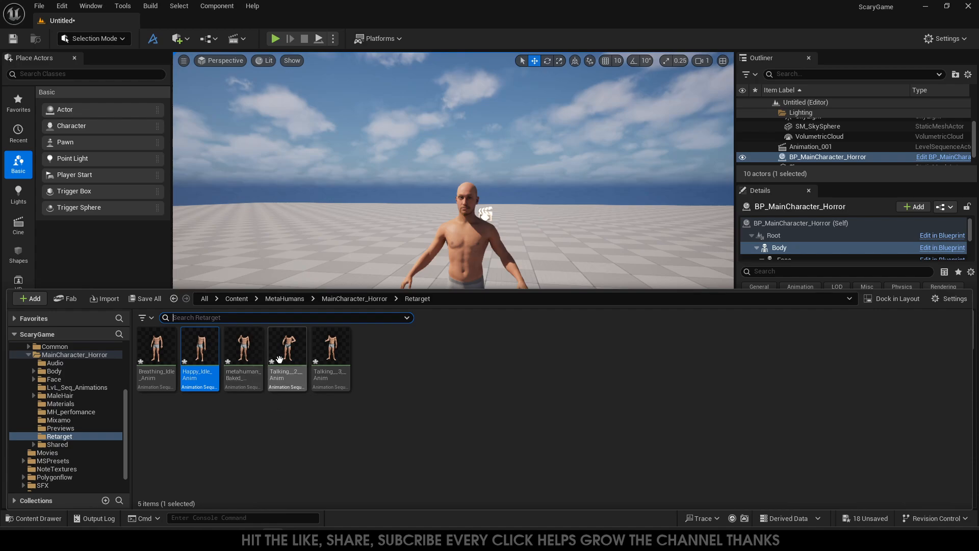
pyautogui.click(250, 355)
pyautogui.click(200, 350)
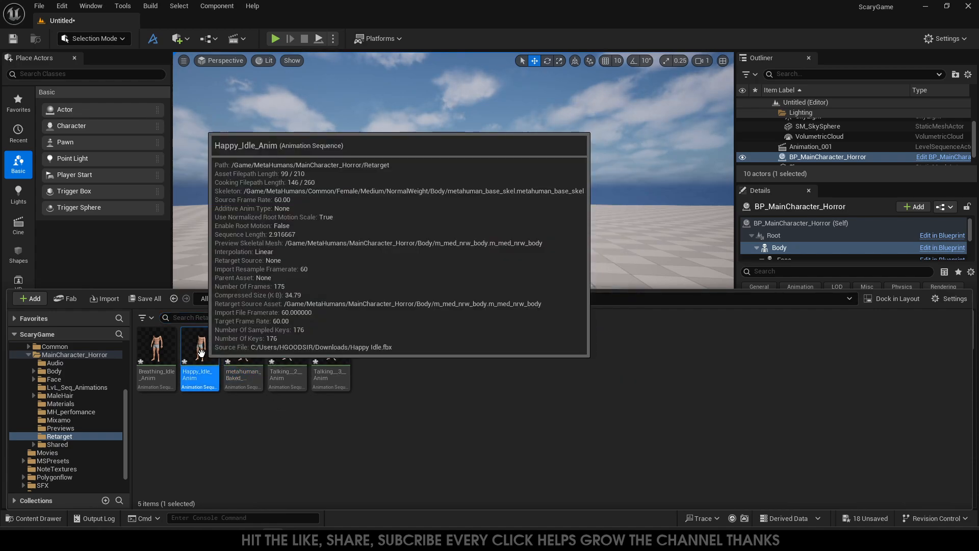
pyautogui.rightClick(201, 352)
pyautogui.moveTo(330, 172)
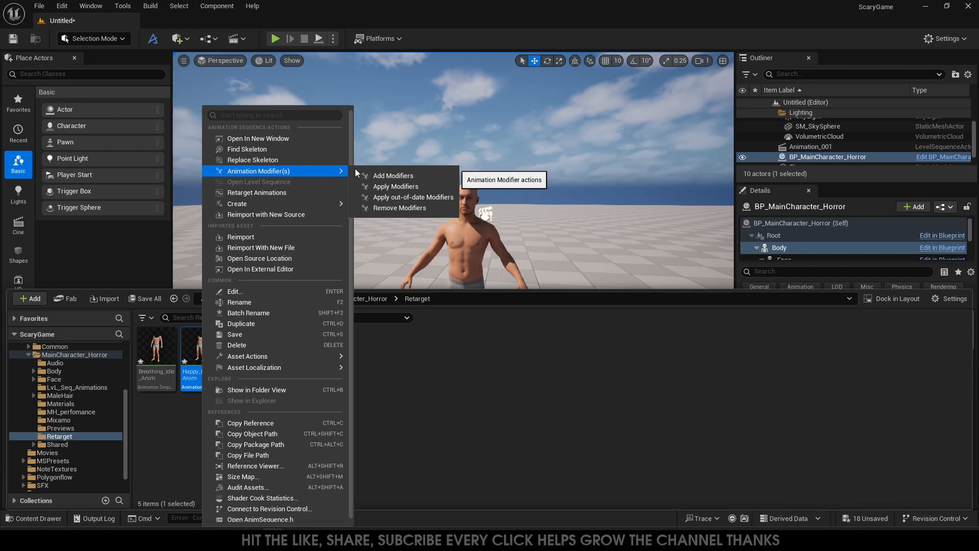
pyautogui.moveTo(276, 203)
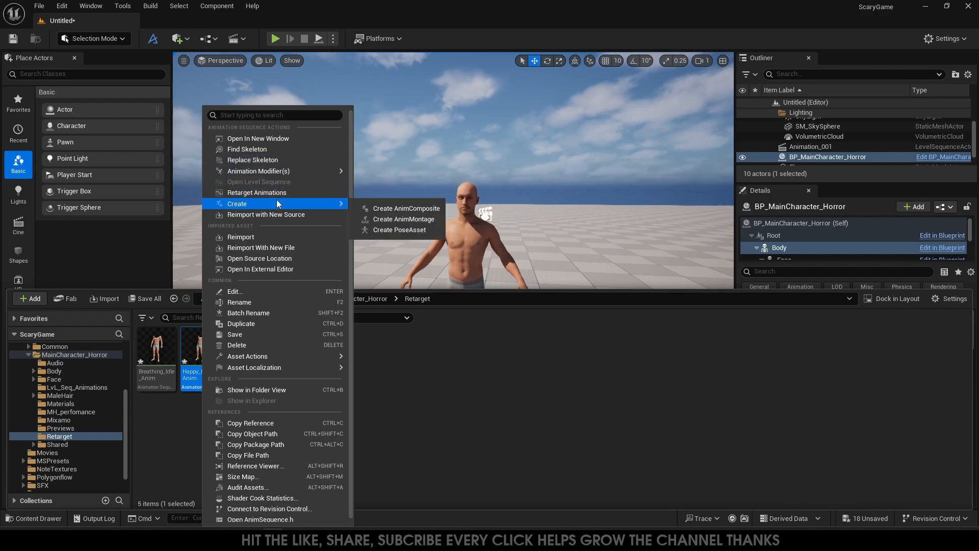
pyautogui.click(393, 219)
pyautogui.press('Return')
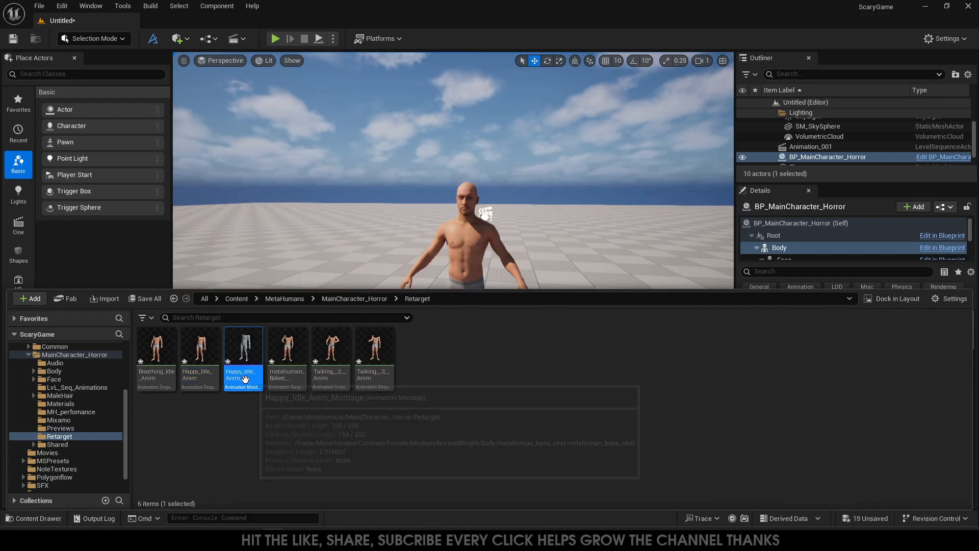
# - Open Happy_Idle_Anim_Montage, enable Loop for it and save the montage
pyautogui.doubleClick(244, 352)
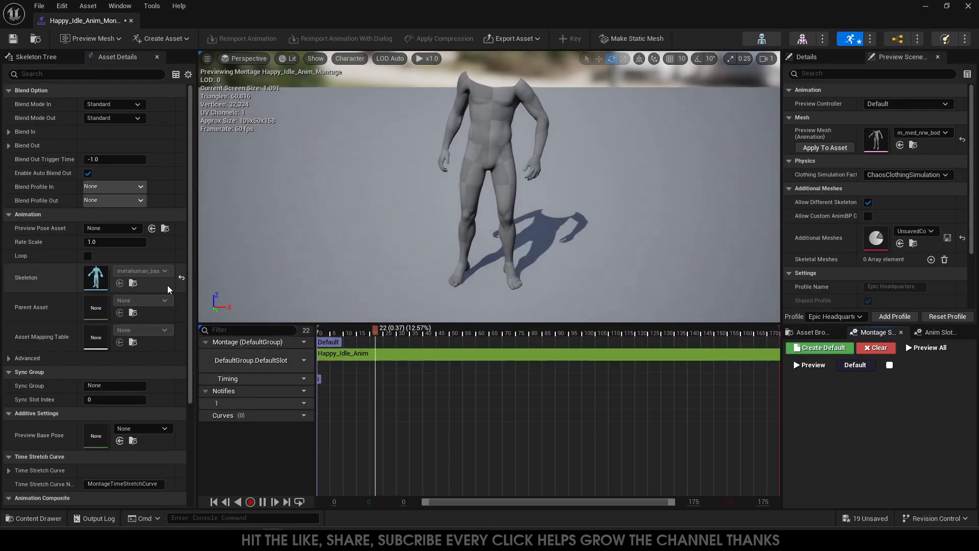
pyautogui.click(89, 256)
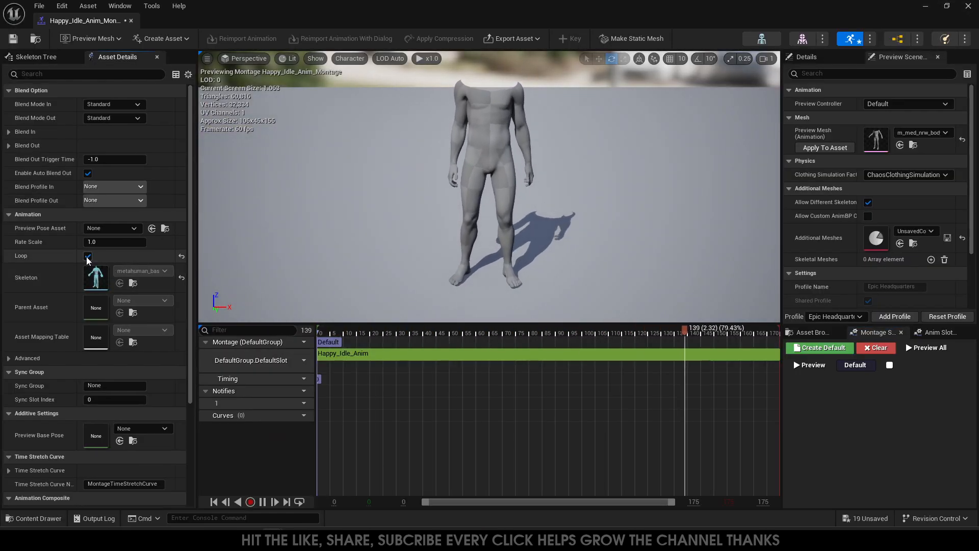
pyautogui.click(13, 38)
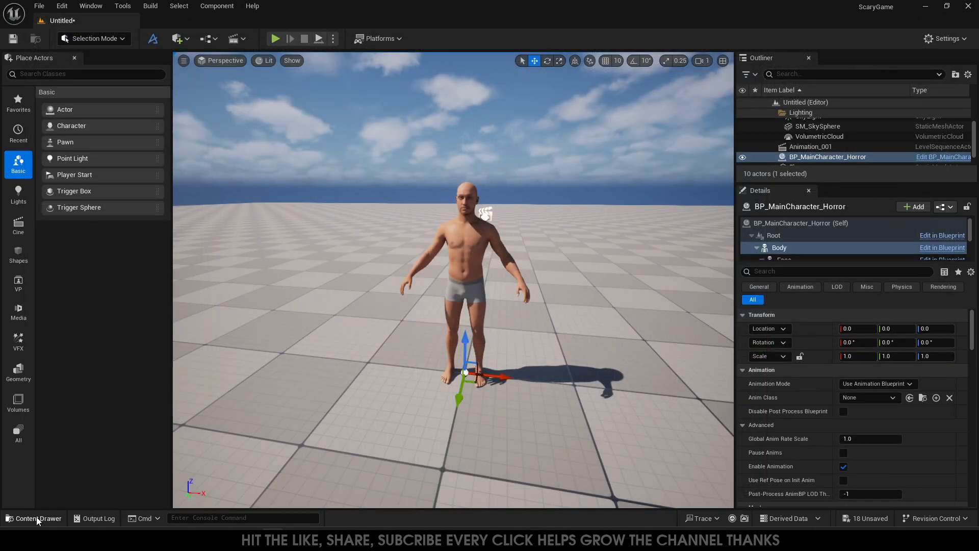
# - Create an AnimMontage from metahuman_Baked_Sequence in the Retarget folder, keeping the default name
pyautogui.click(36, 519)
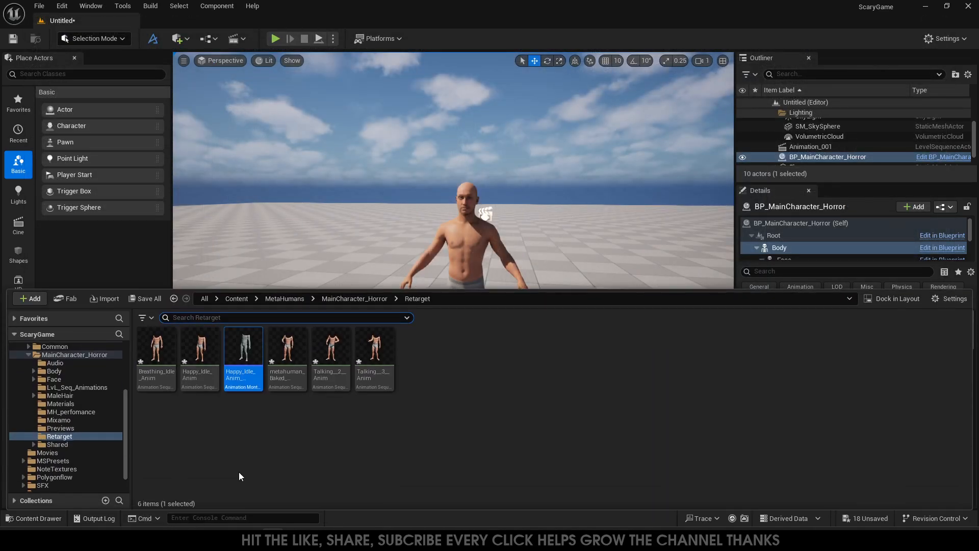
pyautogui.click(286, 374)
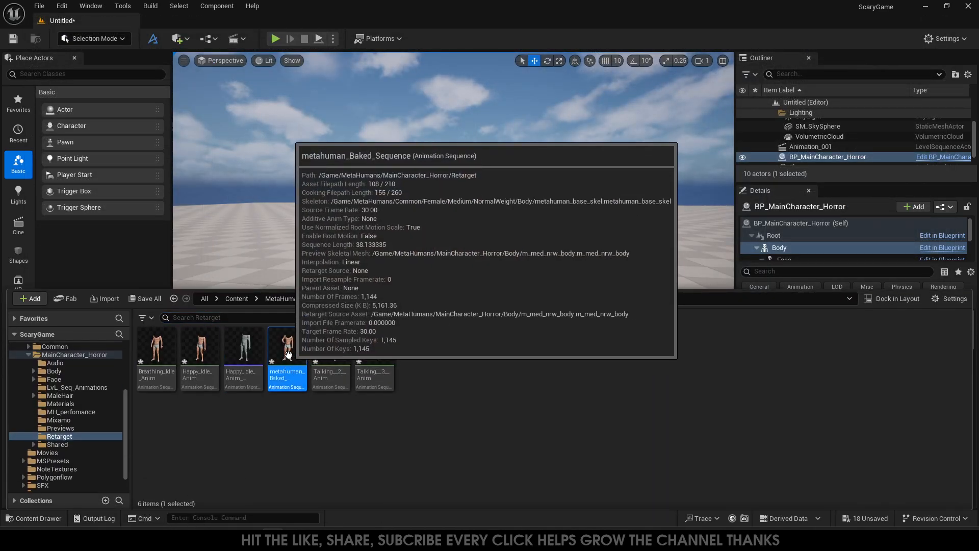
pyautogui.rightClick(288, 358)
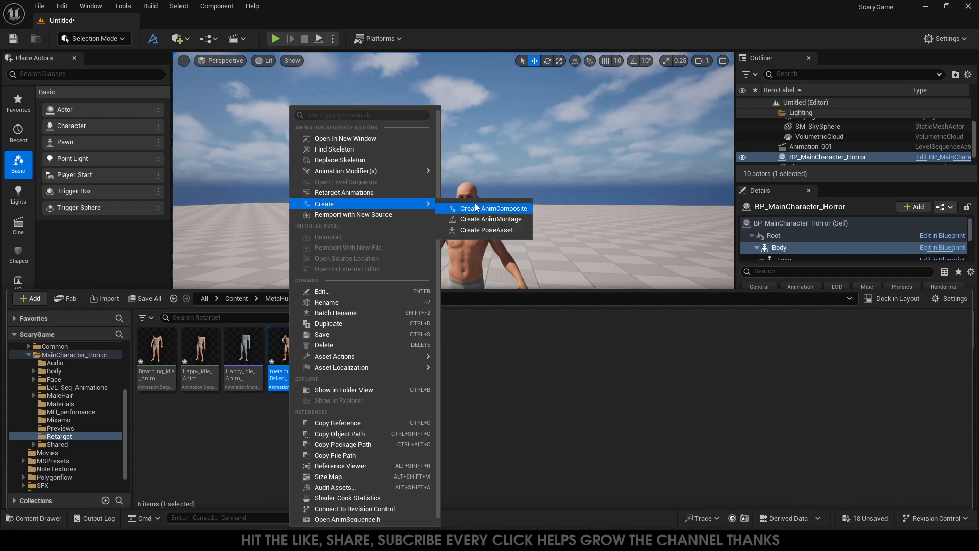
pyautogui.click(491, 219)
pyautogui.press('Return')
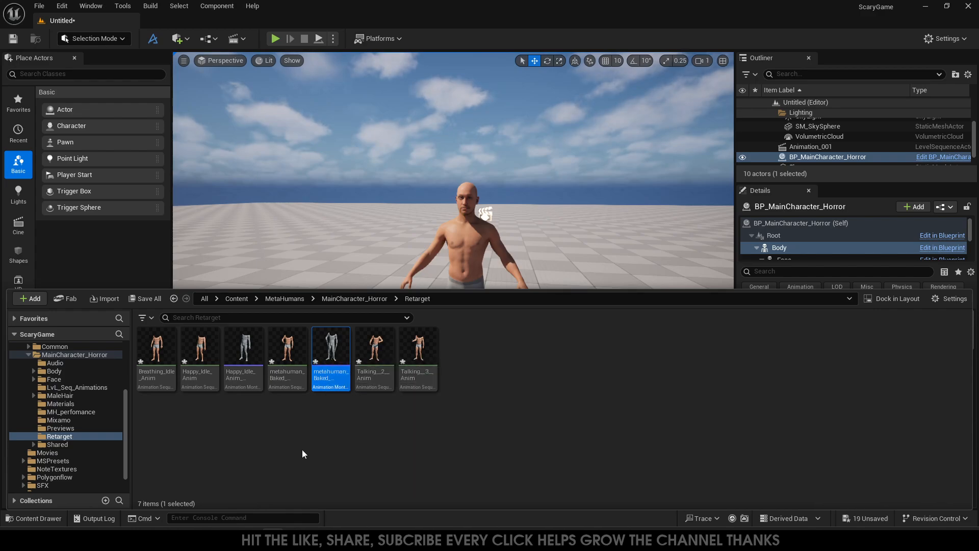
pyautogui.click(235, 371)
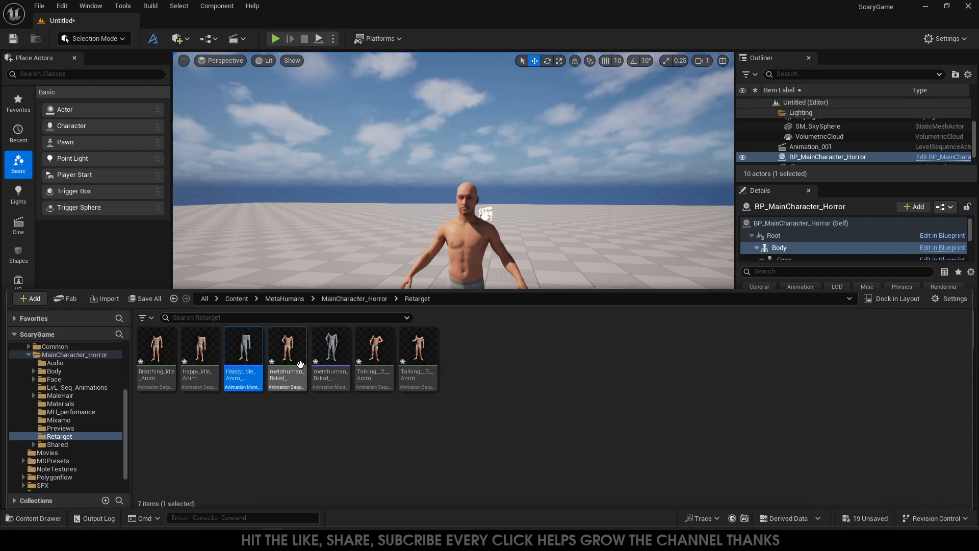
pyautogui.click(326, 355)
pyautogui.click(244, 352)
pyautogui.click(329, 353)
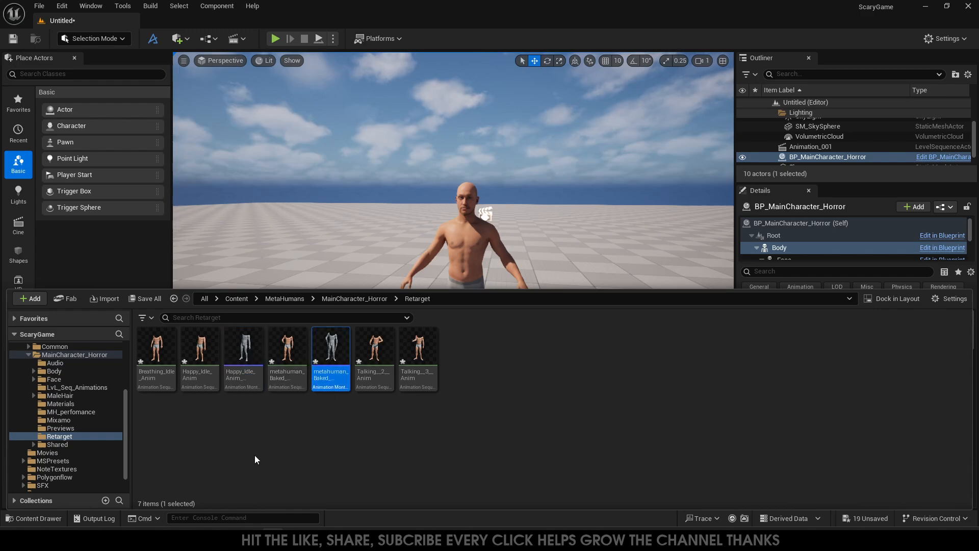
# - Open the BP_MainCharacter_Horror blueprint and set the Body component's collision preset to BlockAllDynamic
pyautogui.click(18, 516)
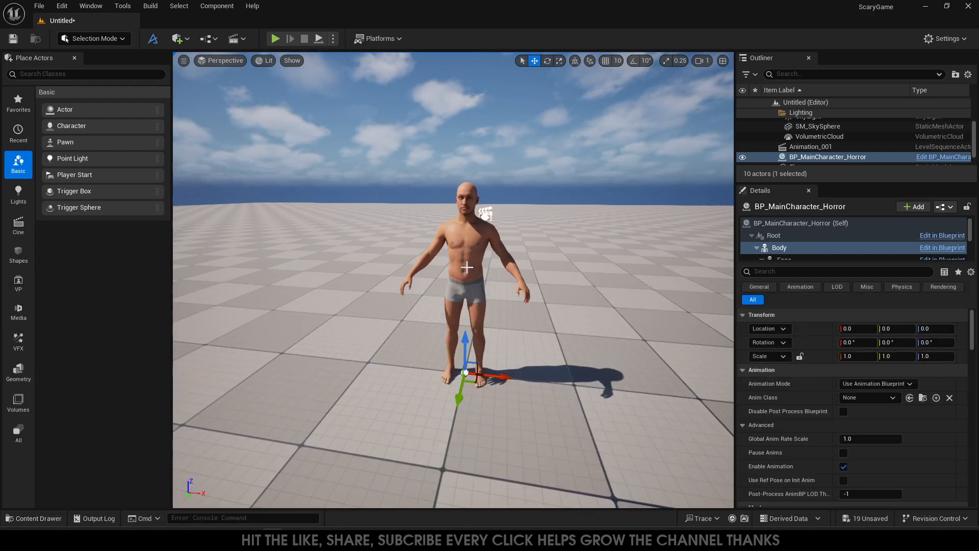
pyautogui.click(928, 157)
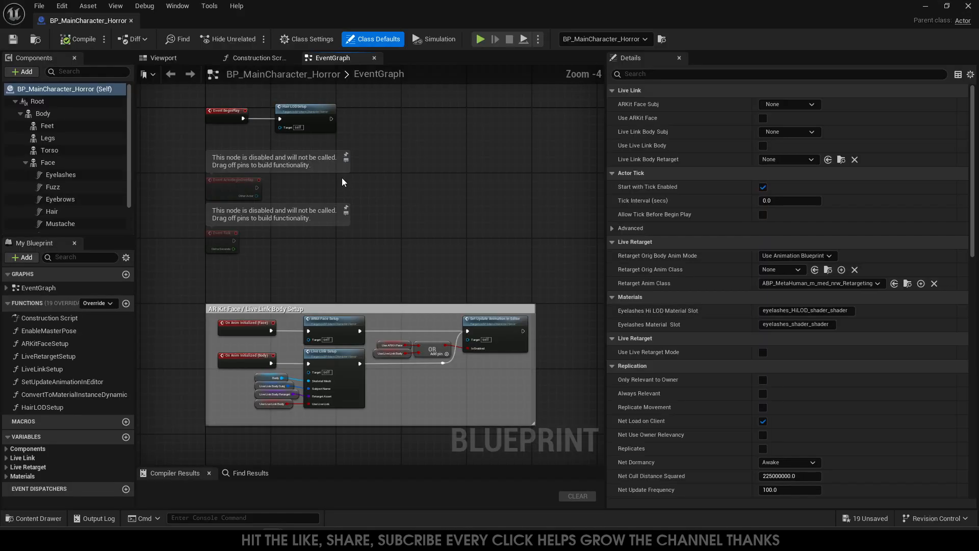
pyautogui.click(43, 114)
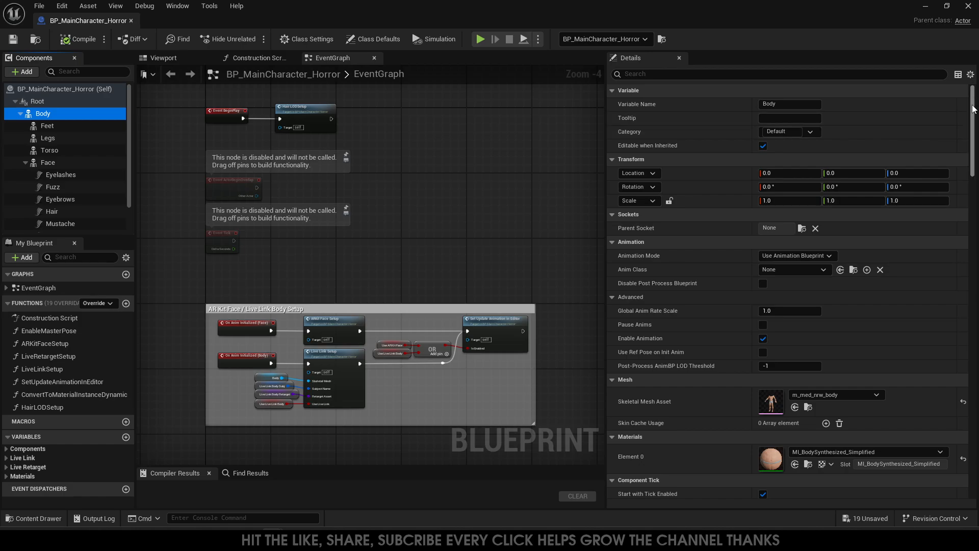
pyautogui.moveTo(972, 108); pyautogui.dragTo(972, 254)
pyautogui.click(787, 314)
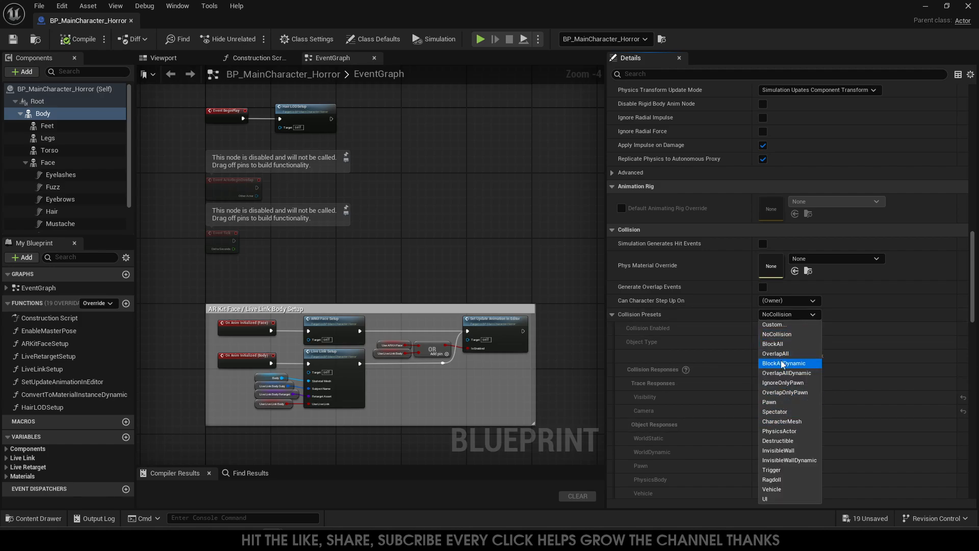
pyautogui.click(795, 363)
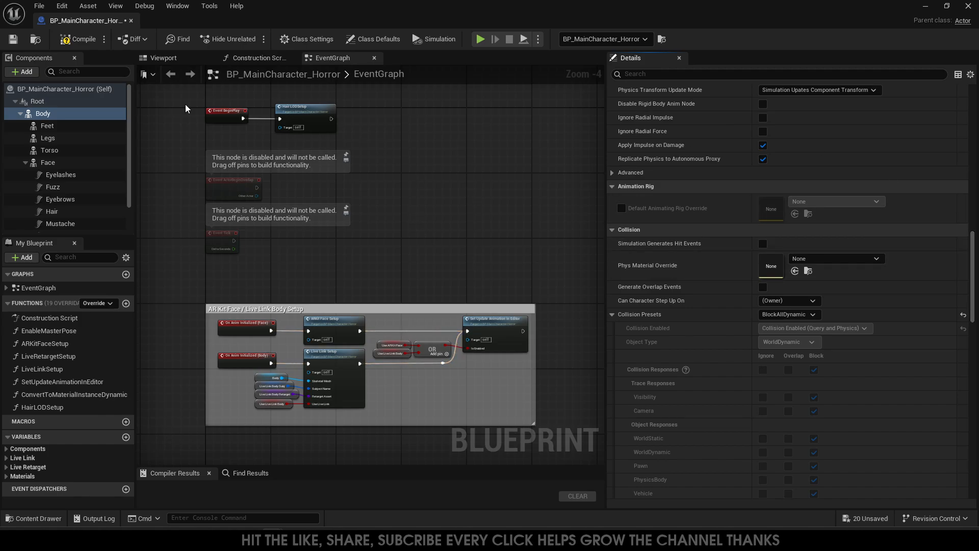
# - Set Retarget Orig Body Anim Mode to Use Animation Asset in the blueprint's own class defaults
pyautogui.click(58, 102)
pyautogui.click(56, 89)
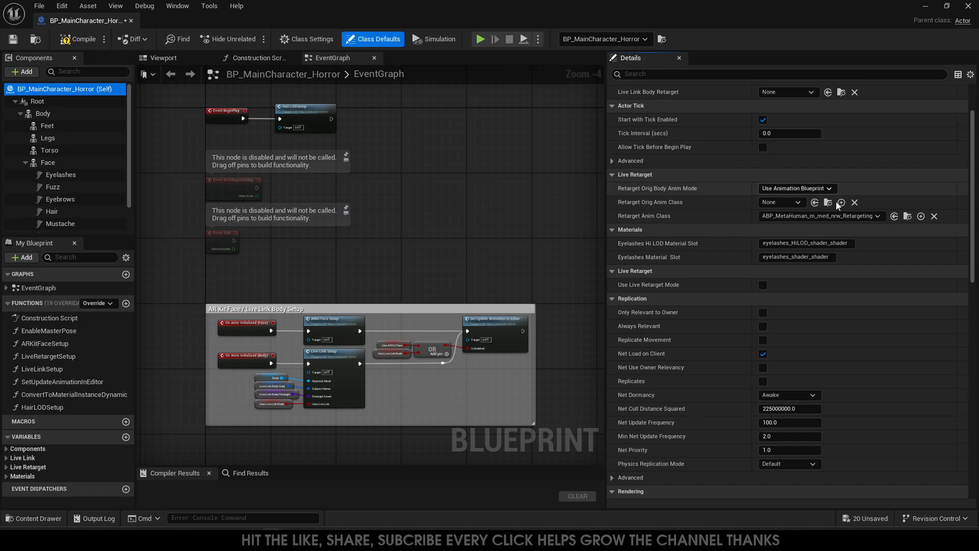
pyautogui.click(807, 189)
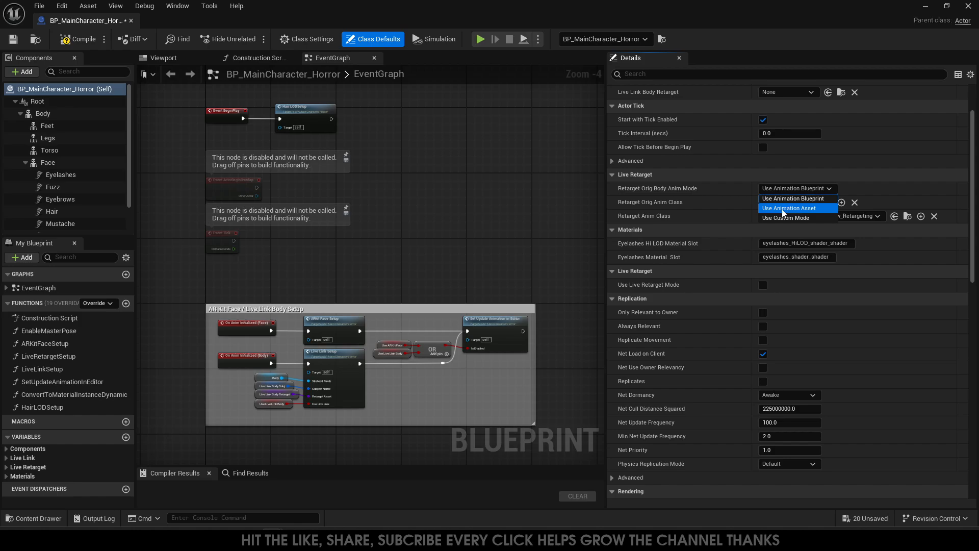
pyautogui.click(807, 208)
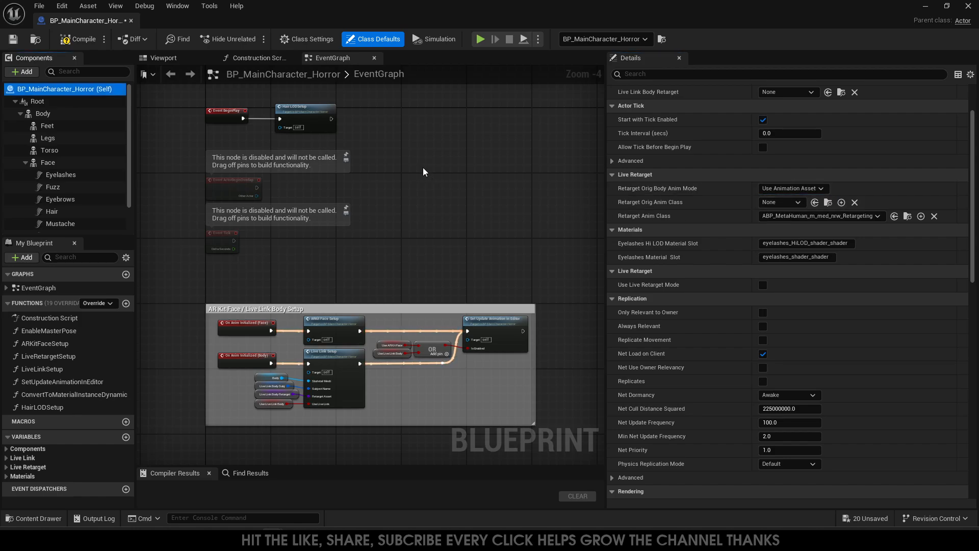
# - Set the Body component's animation mode to Use Animation Asset with Happy_Idle_Anim_Montage as Anim to Play, and preview the character
pyautogui.click(168, 58)
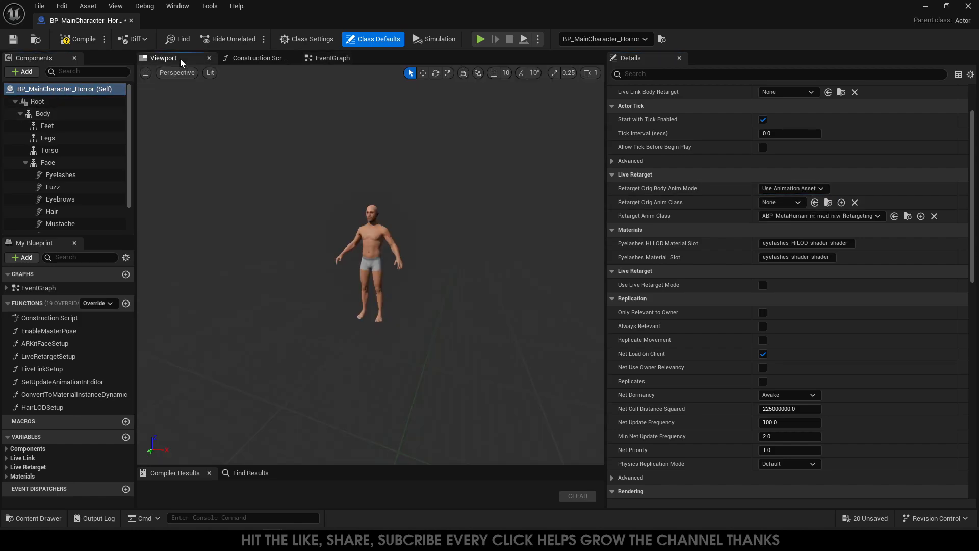
pyautogui.scroll(3, 321, 220)
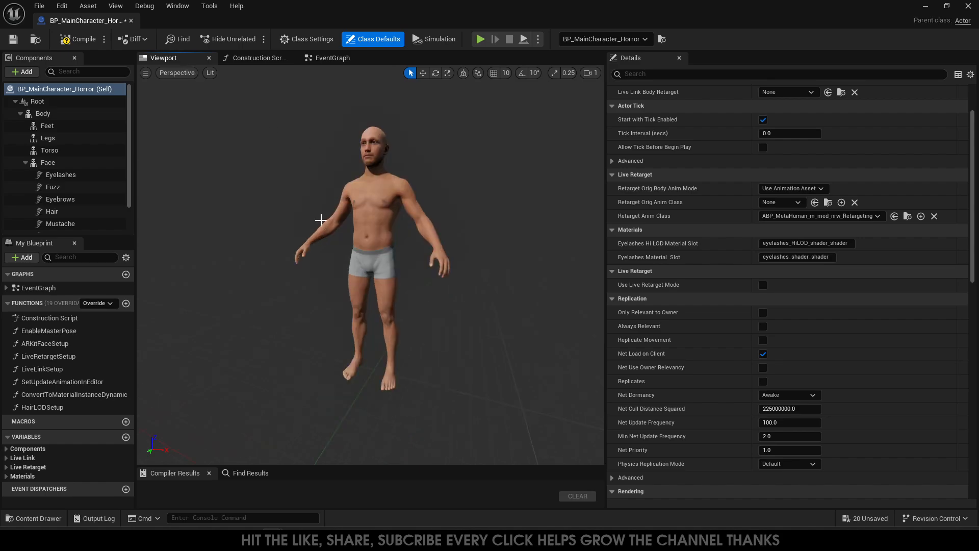
pyautogui.click(43, 113)
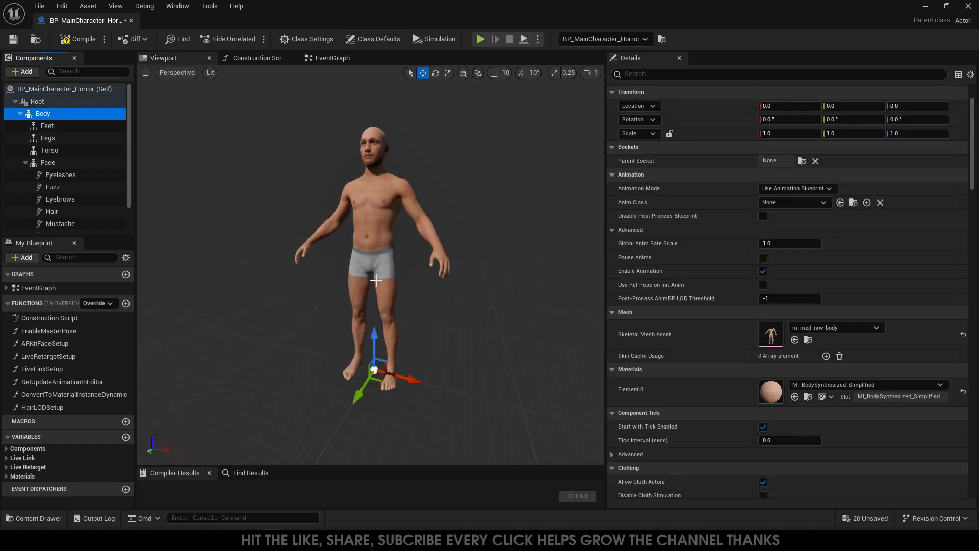
pyautogui.click(795, 188)
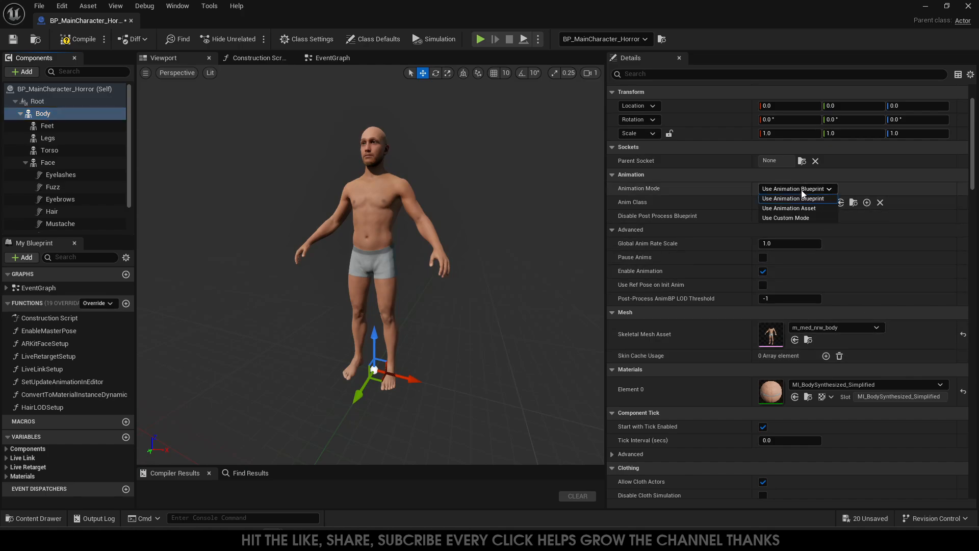
pyautogui.click(798, 209)
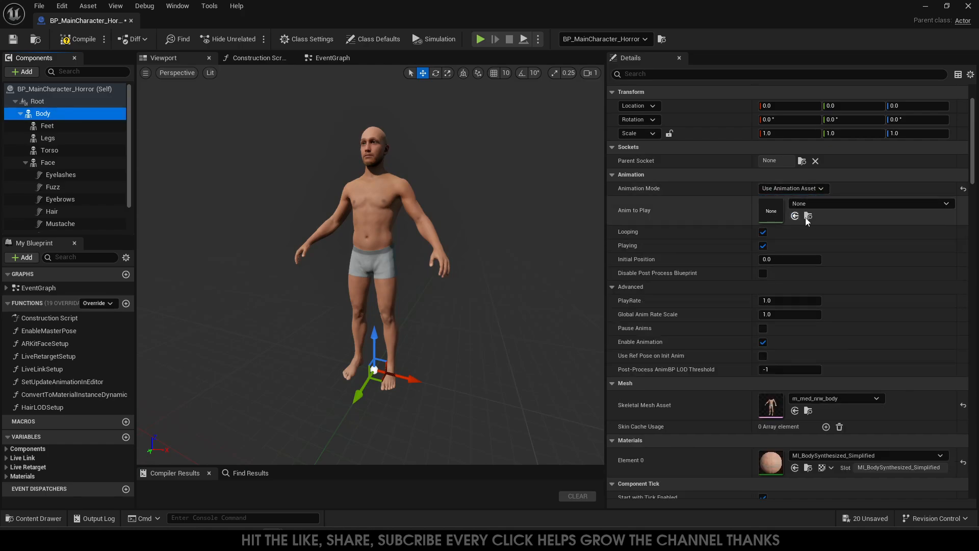
pyautogui.click(840, 203)
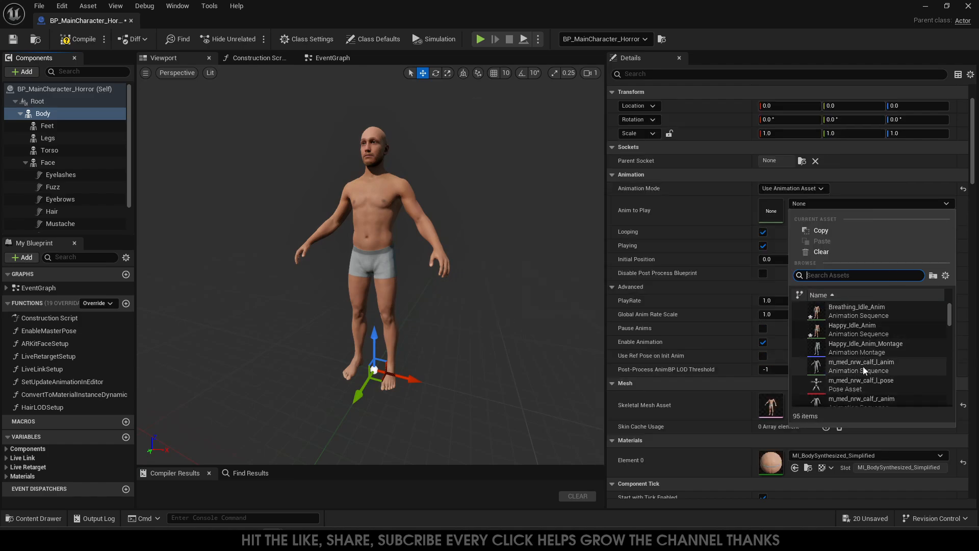
pyautogui.click(876, 349)
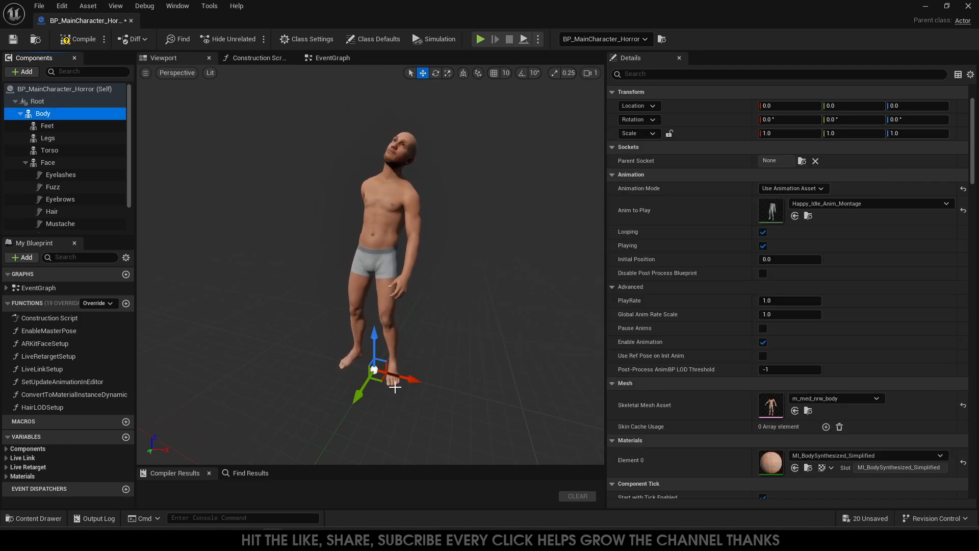
pyautogui.moveTo(375, 371); pyautogui.dragTo(352, 328, button='right')
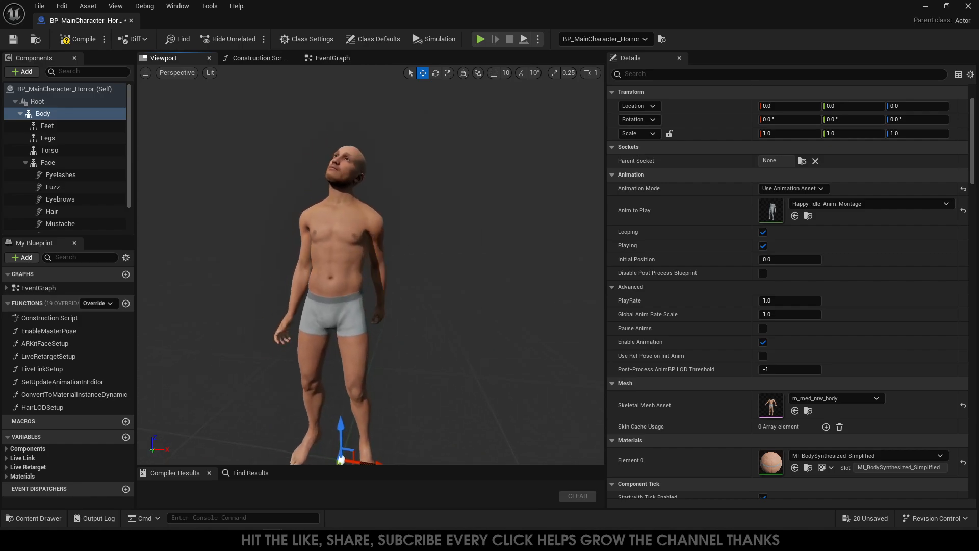
pyautogui.moveTo(426, 376); pyautogui.dragTo(415, 382, button='right')
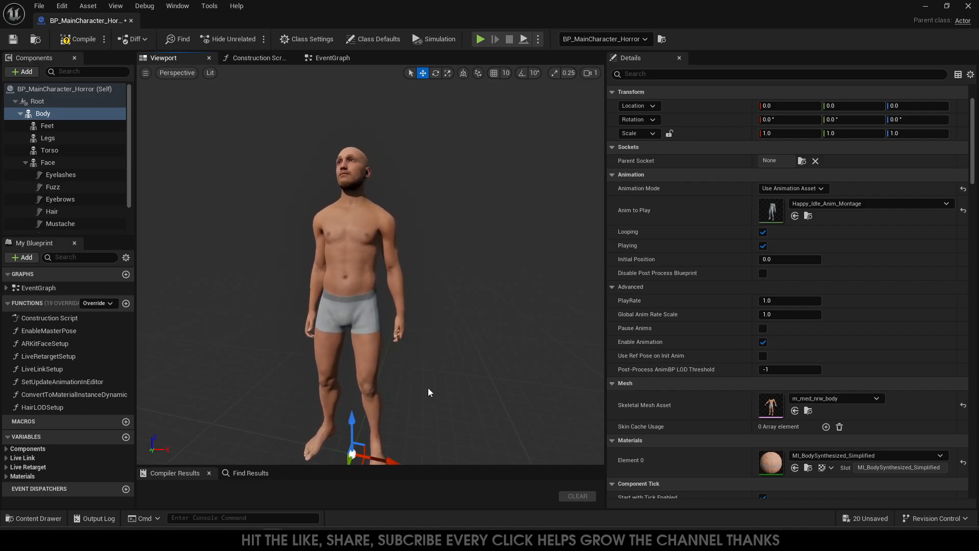
pyautogui.moveTo(428, 391); pyautogui.dragTo(446, 355, button='right')
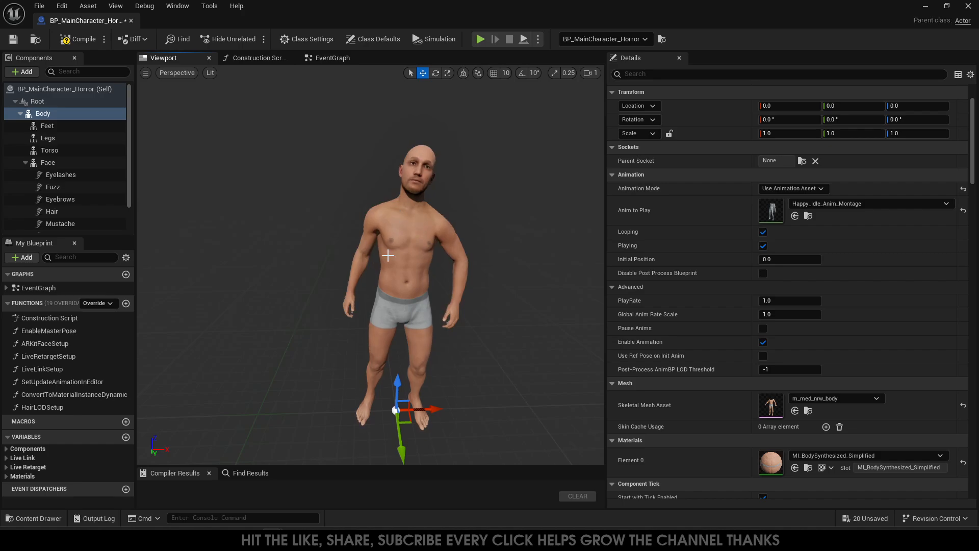
# - Save the character blueprint and play-test the level to check the idle animation on the character
pyautogui.click(13, 40)
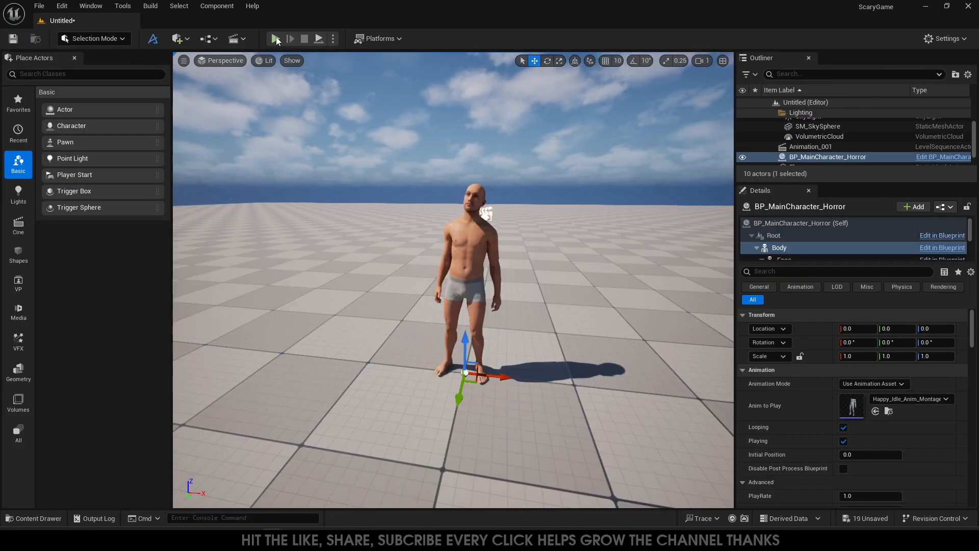
pyautogui.hotkey('alt', 'p')
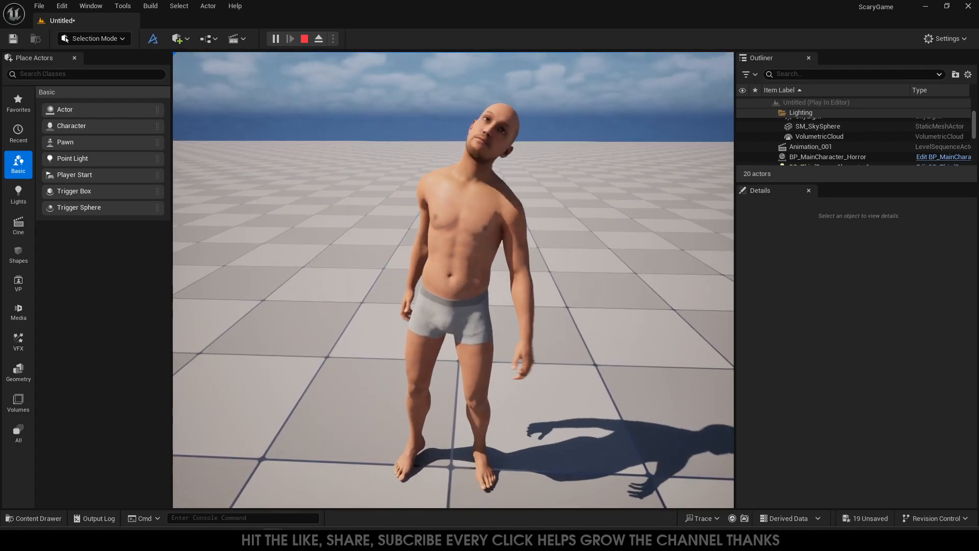
pyautogui.press('Escape')
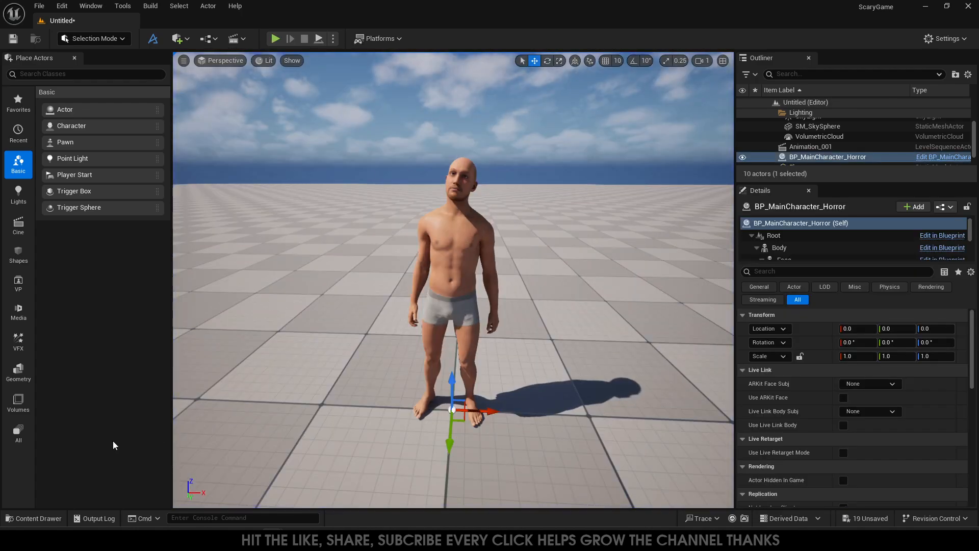
# - Create an animation montage from the AS_ME_MetaHumanPerformance sequence in the MH_perfomance folder, keeping the default name
pyautogui.click(31, 519)
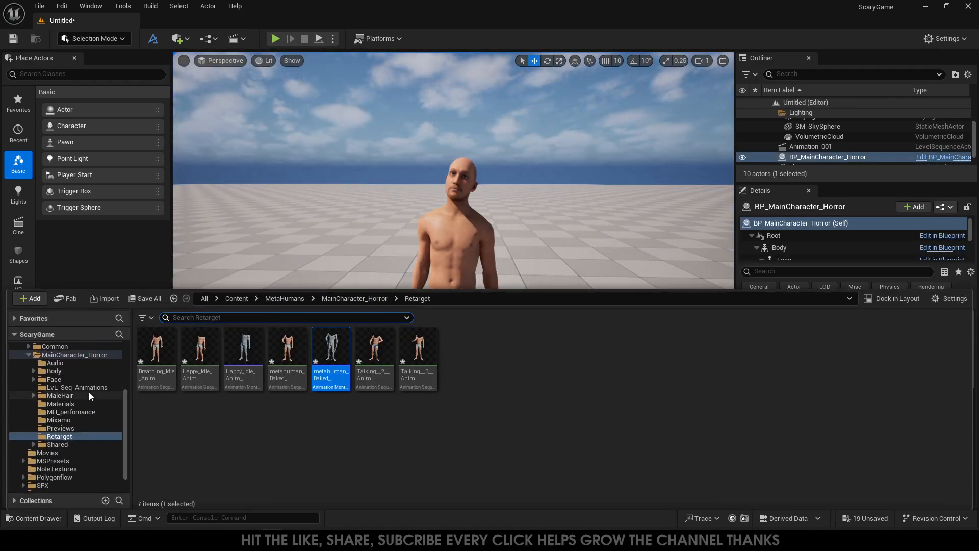
pyautogui.click(84, 412)
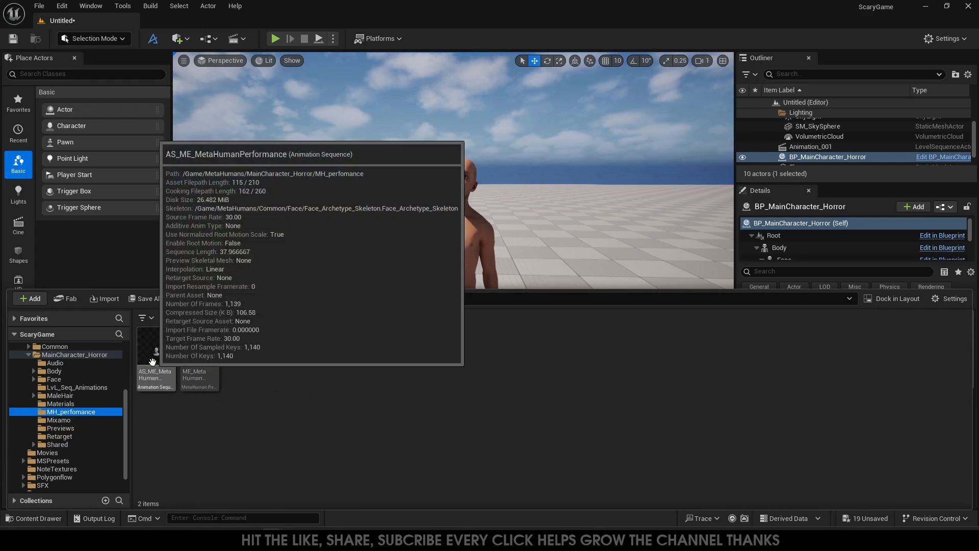
pyautogui.rightClick(153, 363)
pyautogui.moveTo(274, 204)
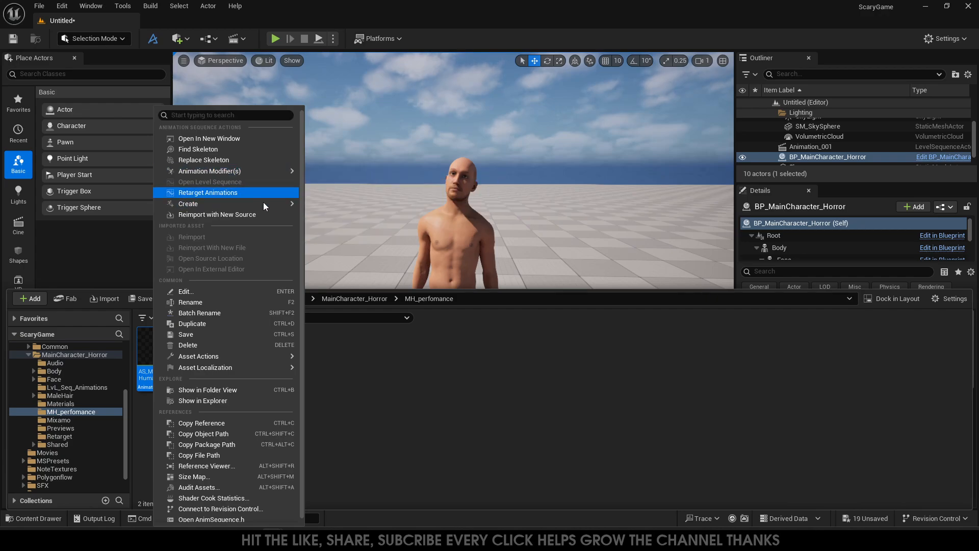
pyautogui.click(373, 216)
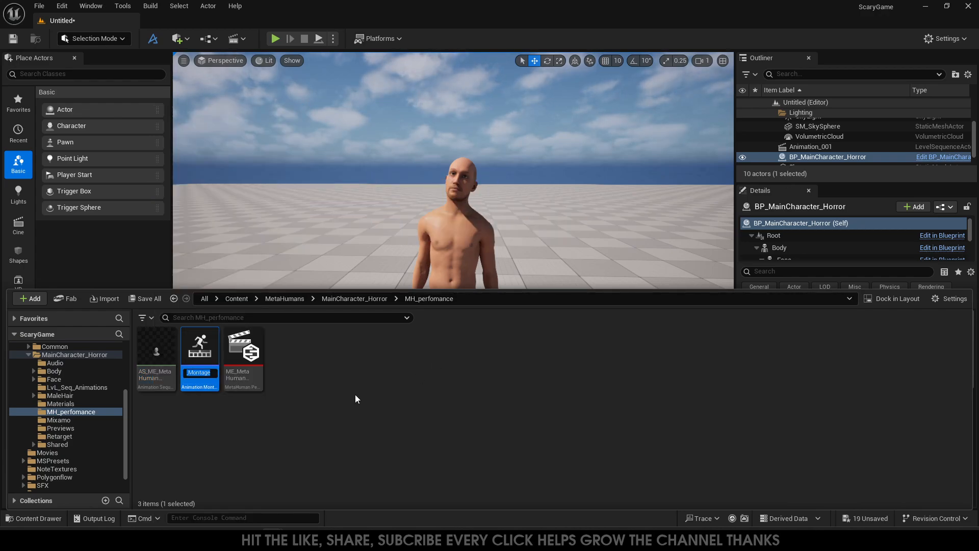
pyautogui.press('Return')
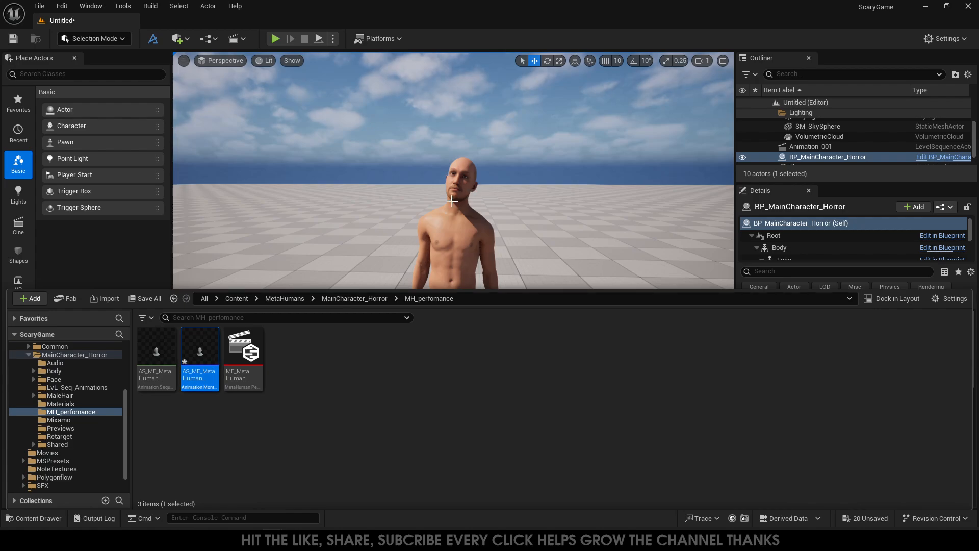
# - Open the BP_MainCharacter_Horror blueprint and add Bpi_Interaction to its implemented interfaces
pyautogui.click(944, 156)
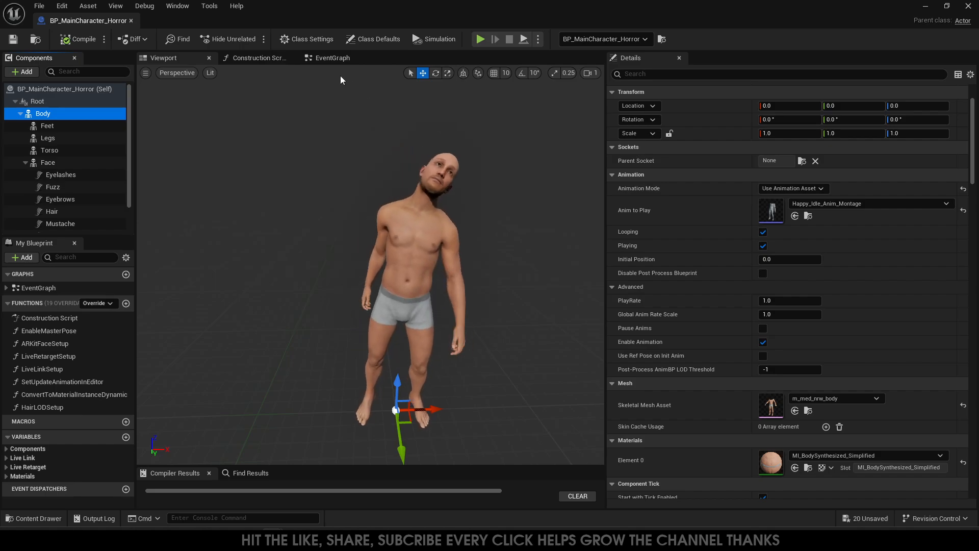
pyautogui.click(345, 58)
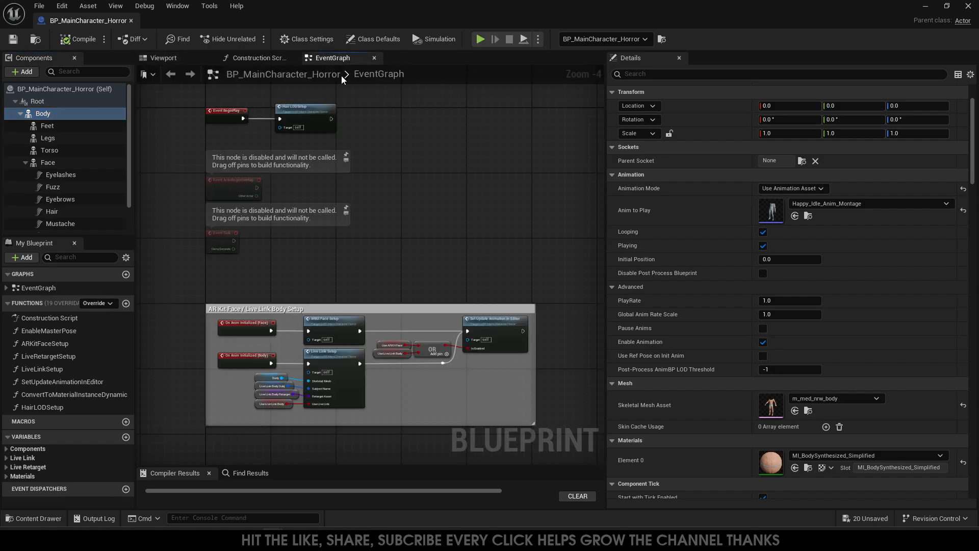
pyautogui.moveTo(417, 202); pyautogui.dragTo(396, 233, button='right')
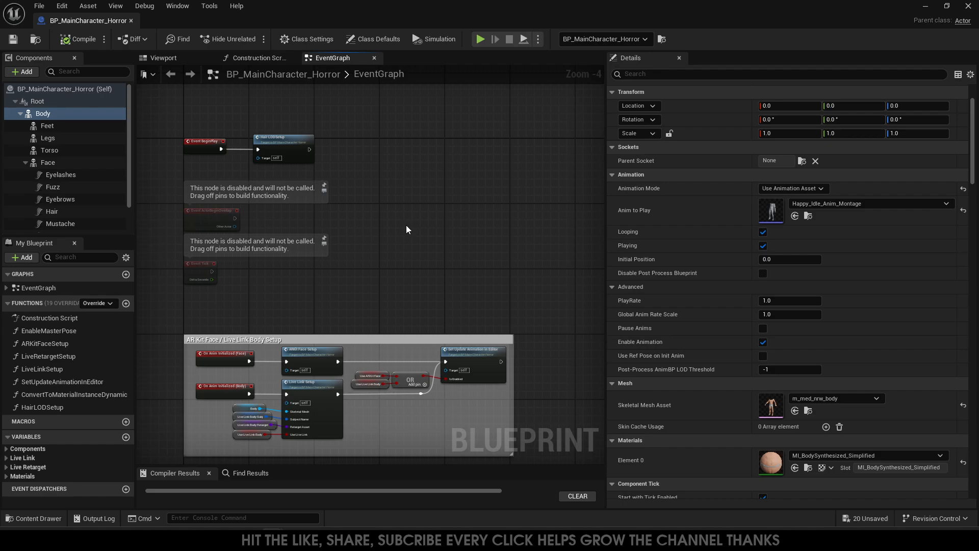
pyautogui.moveTo(391, 144); pyautogui.dragTo(361, 231, button='right')
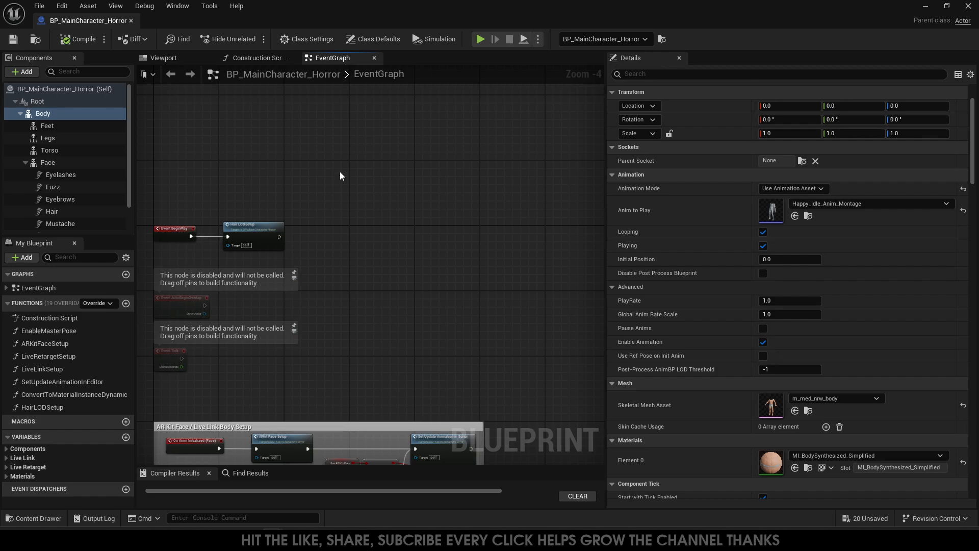
pyautogui.click(306, 40)
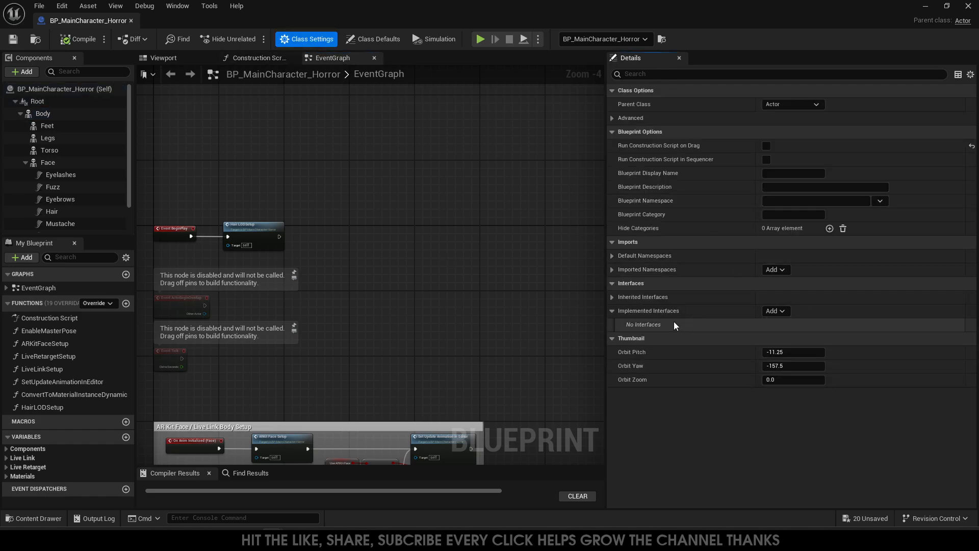
pyautogui.click(776, 312)
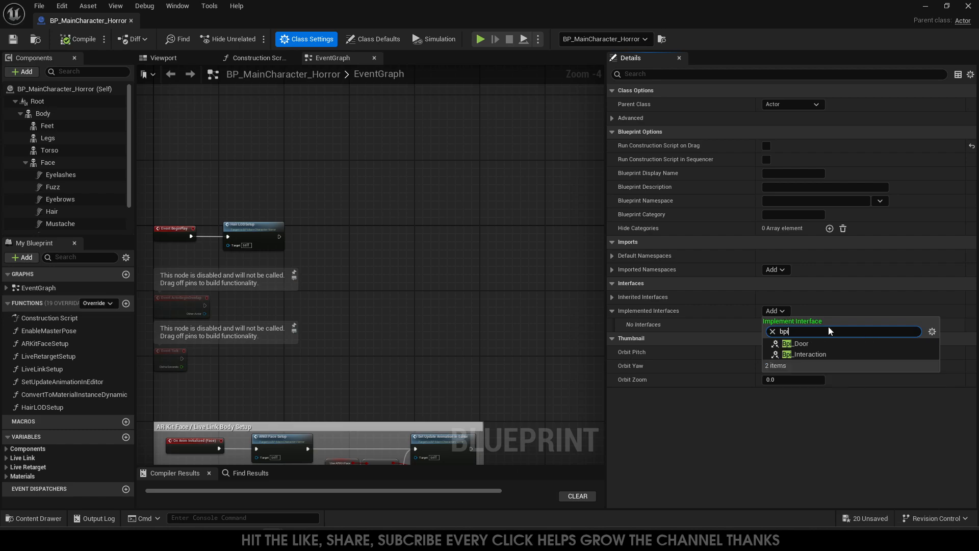
pyautogui.click(845, 356)
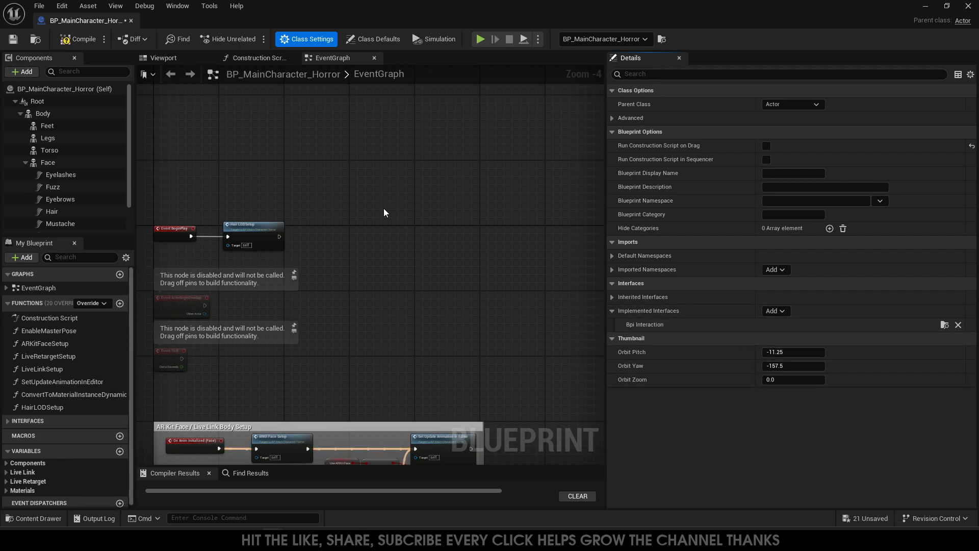
# - Add the Interaction interface event to the event graph and place it above Event BeginPlay
pyautogui.click(10, 422)
pyautogui.doubleClick(36, 436)
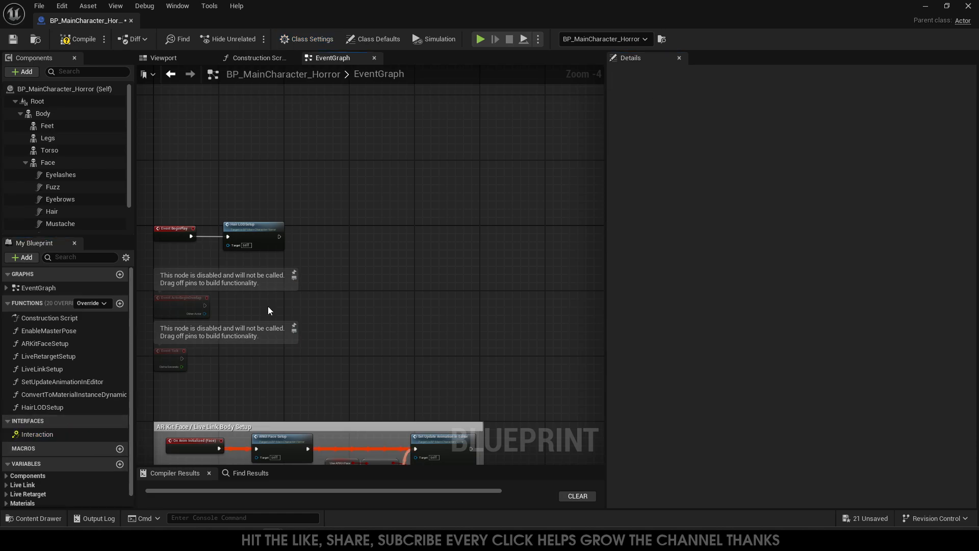
pyautogui.moveTo(229, 168); pyautogui.dragTo(258, 160)
pyautogui.moveTo(255, 180); pyautogui.dragTo(260, 359, button='right')
pyautogui.moveTo(233, 336); pyautogui.dragTo(241, 328)
pyautogui.moveTo(409, 136); pyautogui.dragTo(369, 239, button='right')
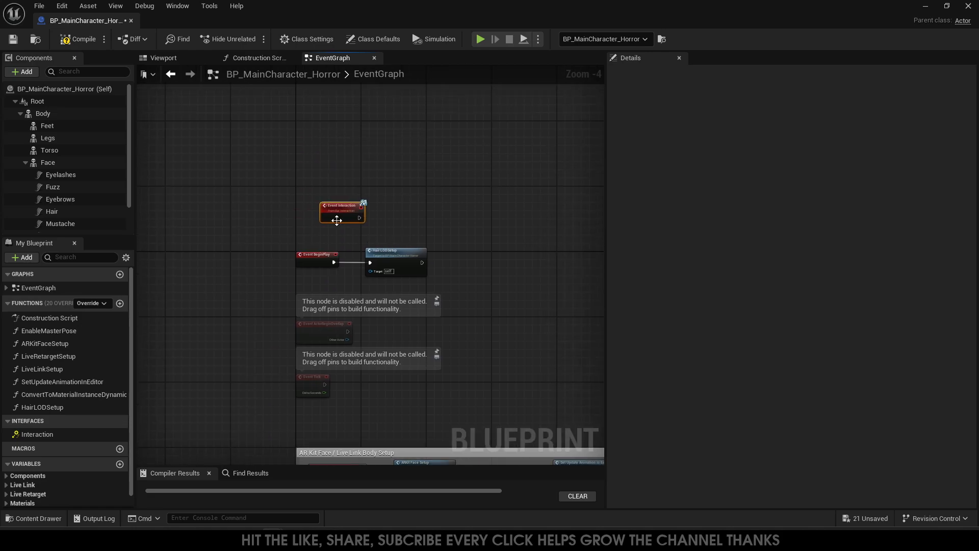
pyautogui.moveTo(333, 208); pyautogui.dragTo(349, 118)
pyautogui.moveTo(396, 152); pyautogui.dragTo(363, 189, button='right')
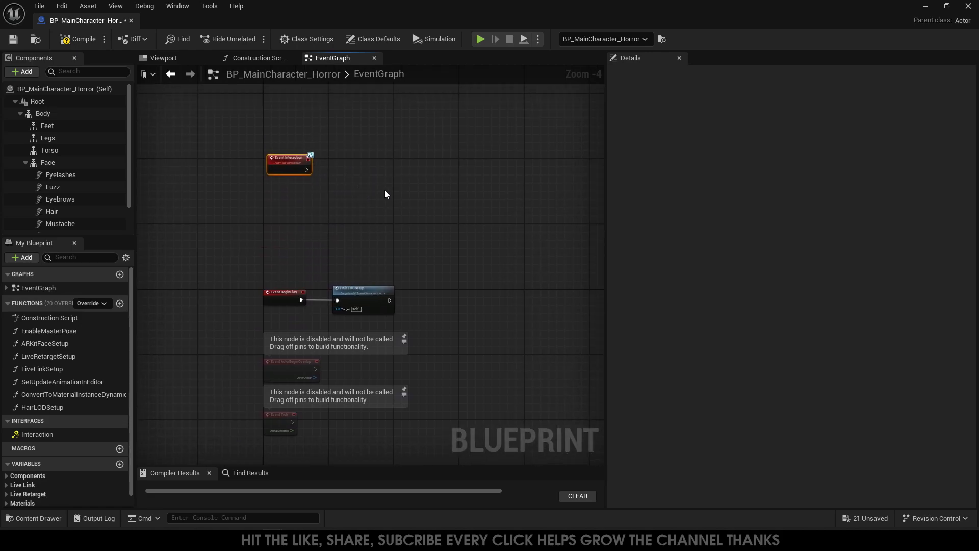
# - Add a Branch node connected to the execution output of Event Interaction and align it with the event
pyautogui.moveTo(366, 194); pyautogui.dragTo(363, 181)
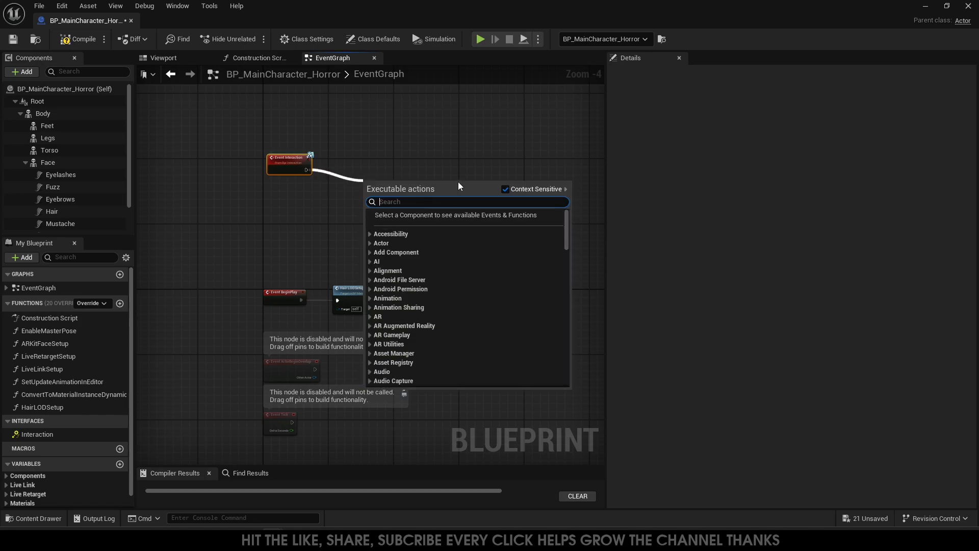
pyautogui.write('pla')
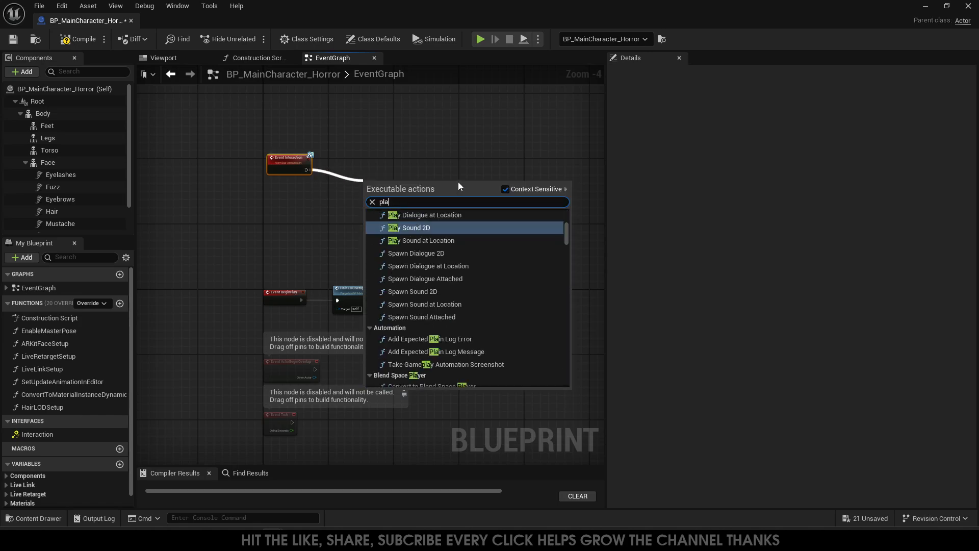
pyautogui.press('BackSpace')
pyautogui.press('BackSpace')
pyautogui.press('BackSpace')
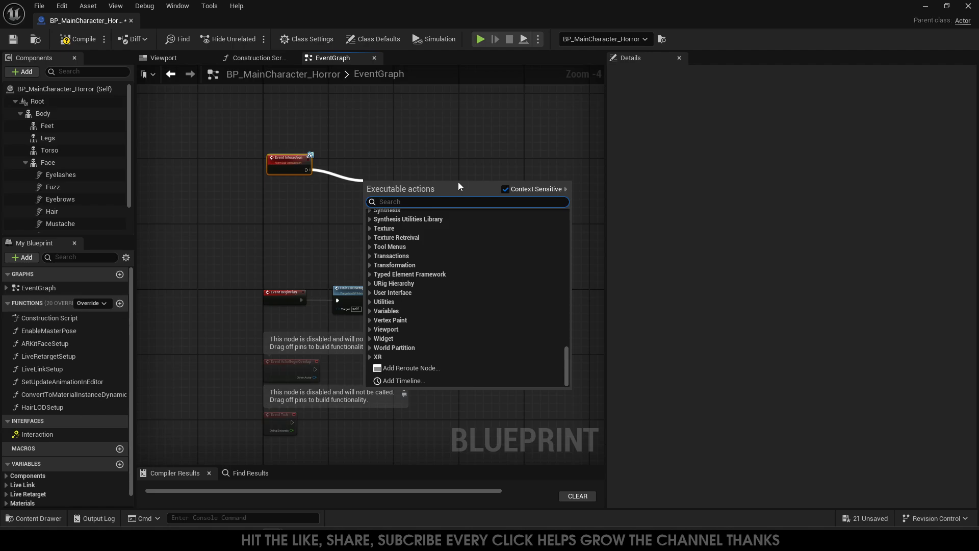
pyautogui.write('bran')
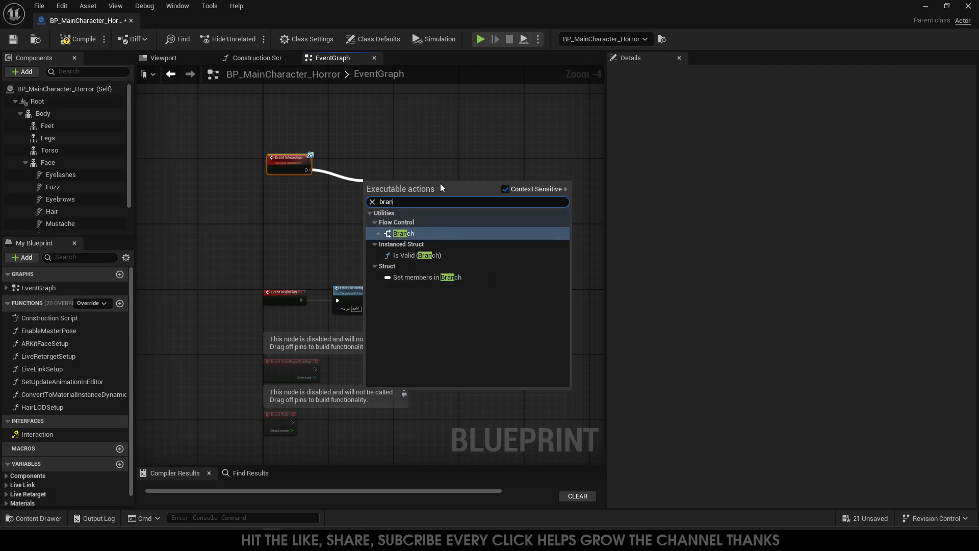
pyautogui.click(410, 233)
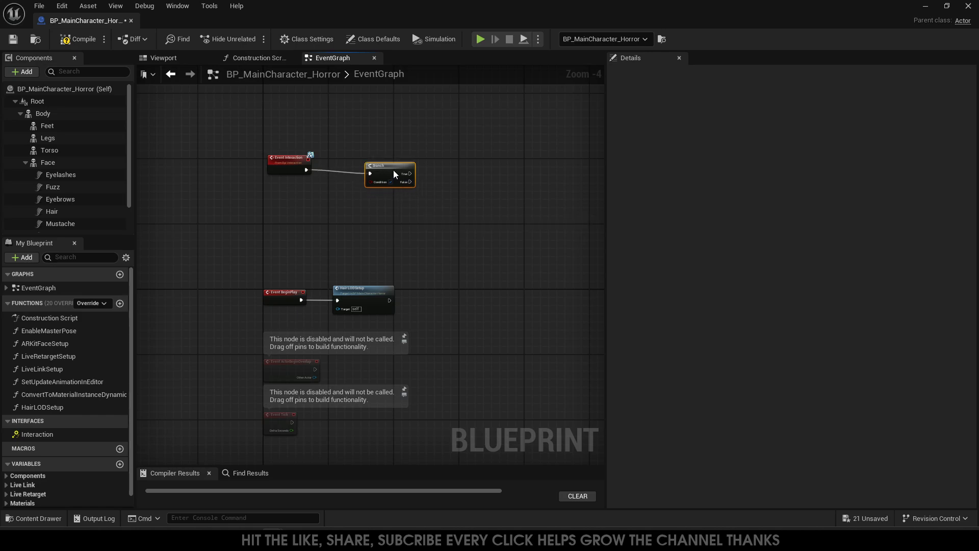
pyautogui.moveTo(394, 173); pyautogui.dragTo(394, 169)
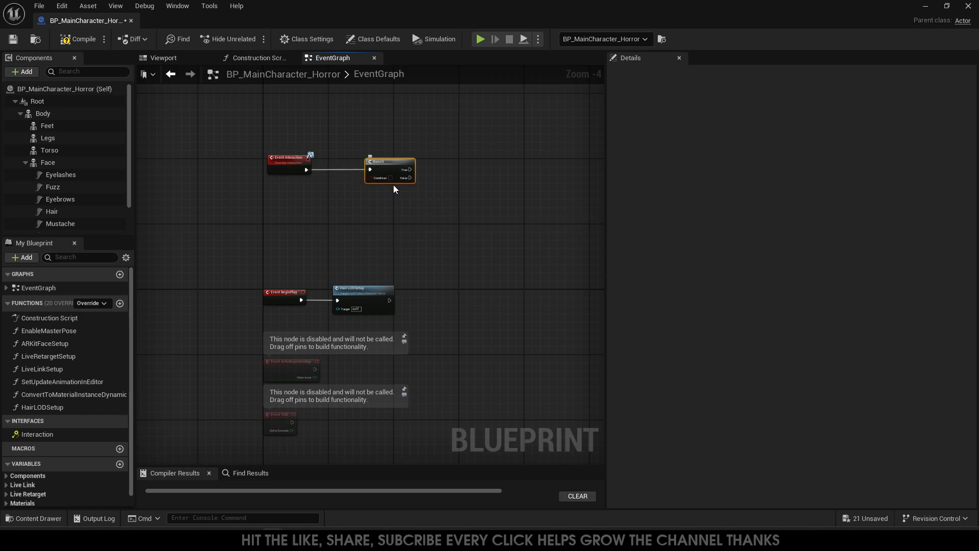
# - Add a Play Montage node on the Branch's True output and align it with the Branch
pyautogui.scroll(2, 424, 210)
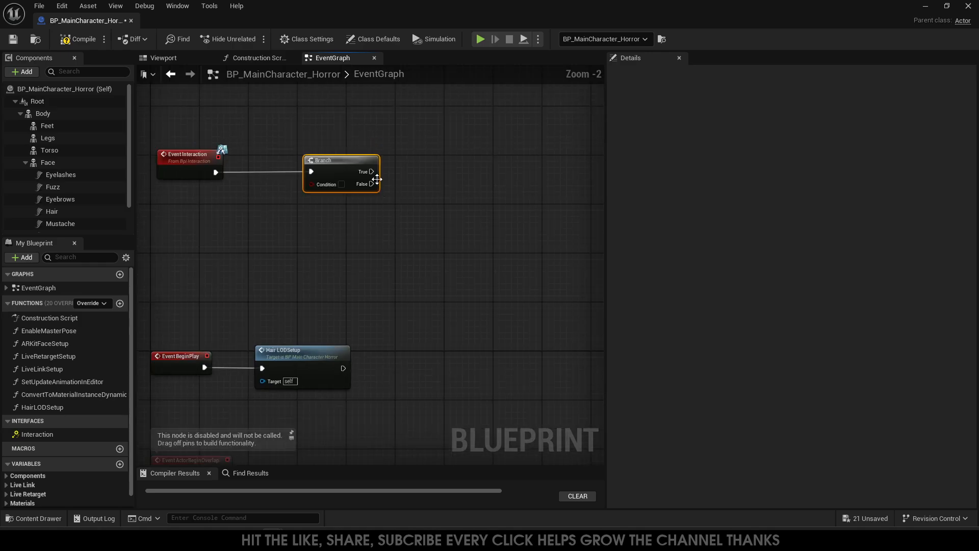
pyautogui.moveTo(371, 171); pyautogui.dragTo(427, 175)
pyautogui.write('playmon')
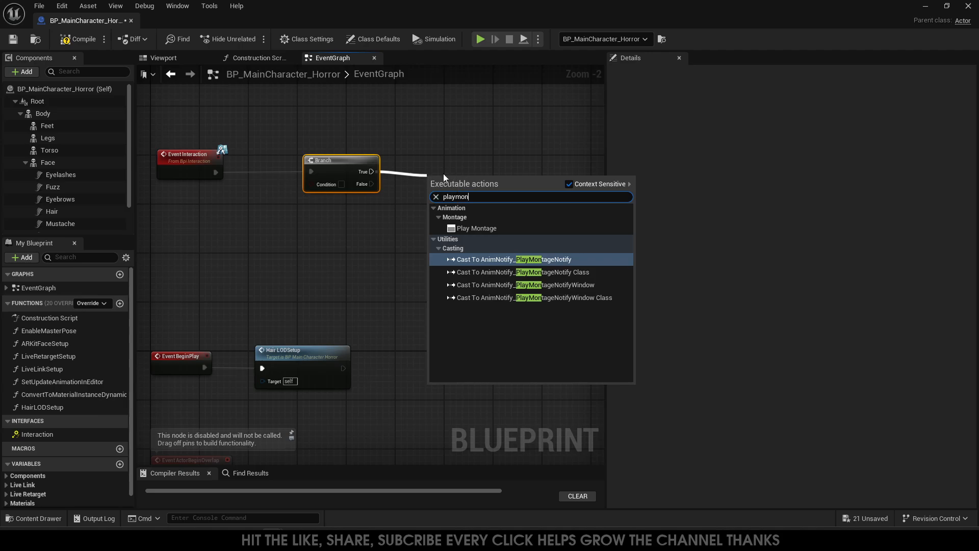
pyautogui.click(476, 228)
pyautogui.moveTo(497, 176)
pyautogui.mouseDown()
pyautogui.moveTo(488, 160)
pyautogui.moveTo(494, 167)
pyautogui.mouseUp()
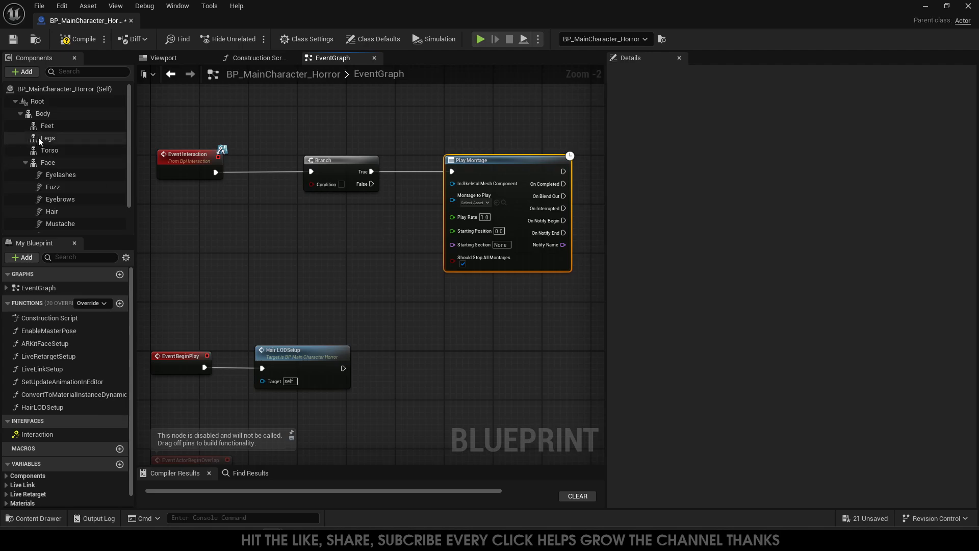
# - Connect a Body reference to Play Montage's In Skeletal Mesh Component and choose metahuman_Baked_Sequence_Montage as Montage to Play
pyautogui.moveTo(44, 118); pyautogui.dragTo(374, 209)
pyautogui.click(253, 203)
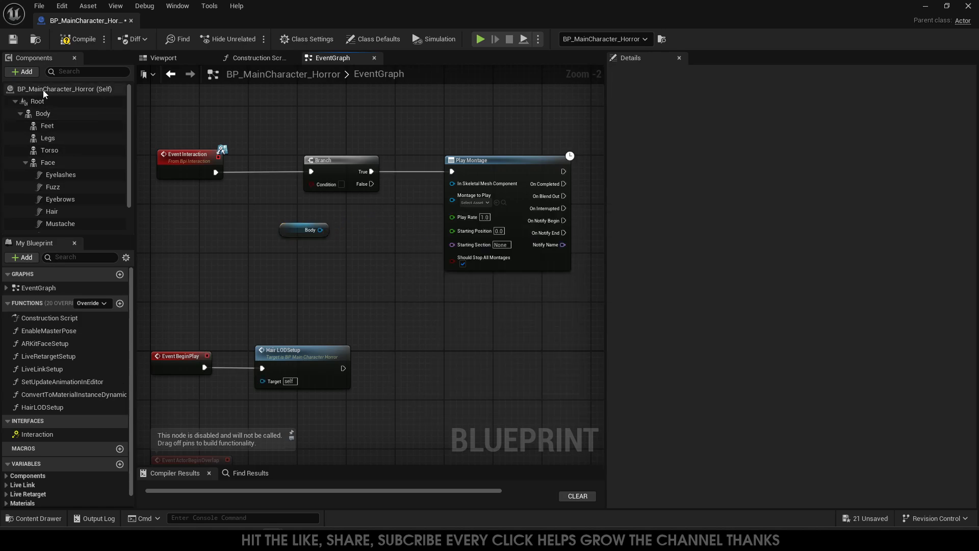
pyautogui.click(44, 90)
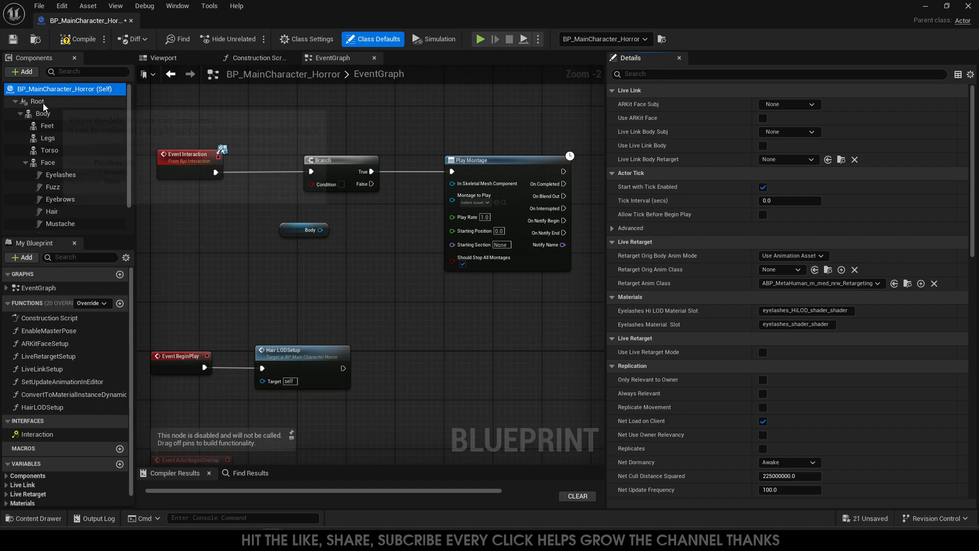
pyautogui.moveTo(319, 230); pyautogui.dragTo(452, 184)
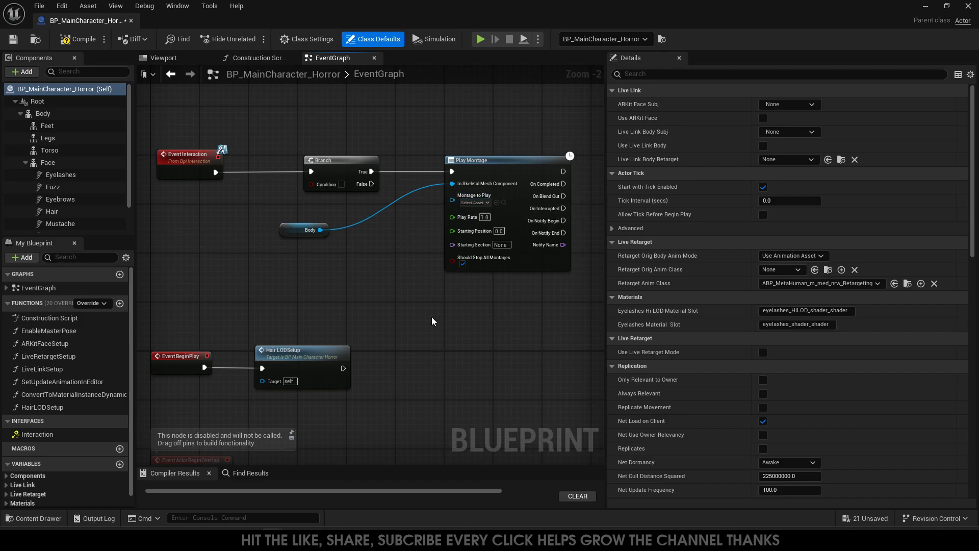
pyautogui.click(473, 203)
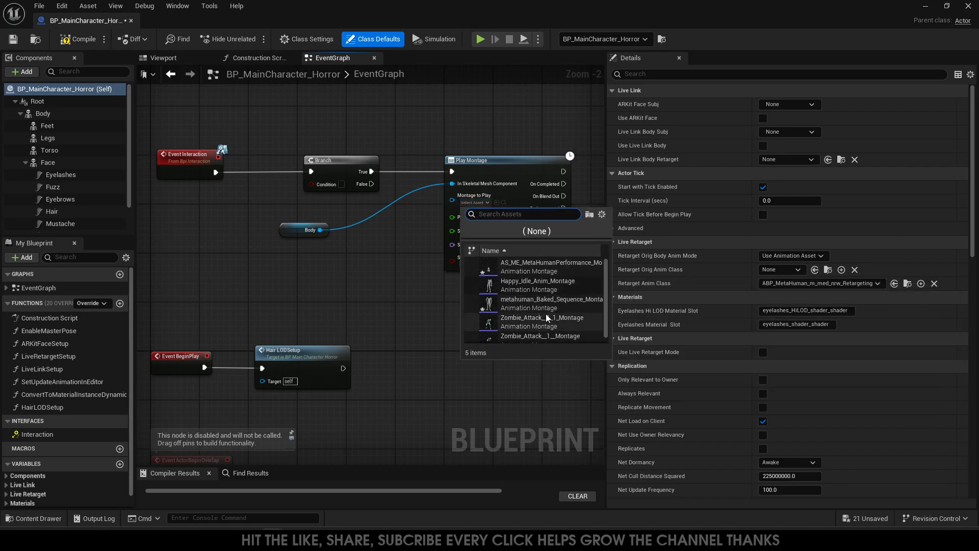
pyautogui.scroll(-1, 569, 306)
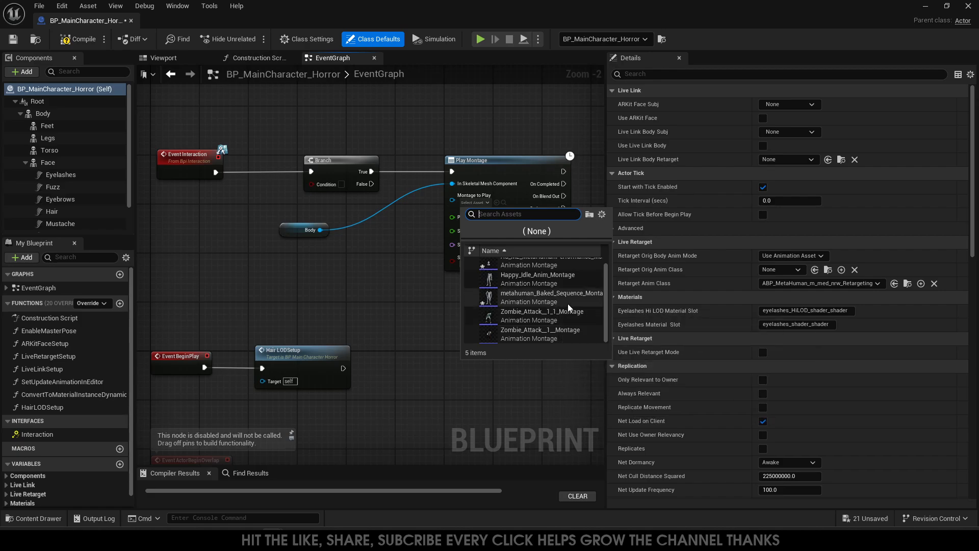
pyautogui.click(531, 297)
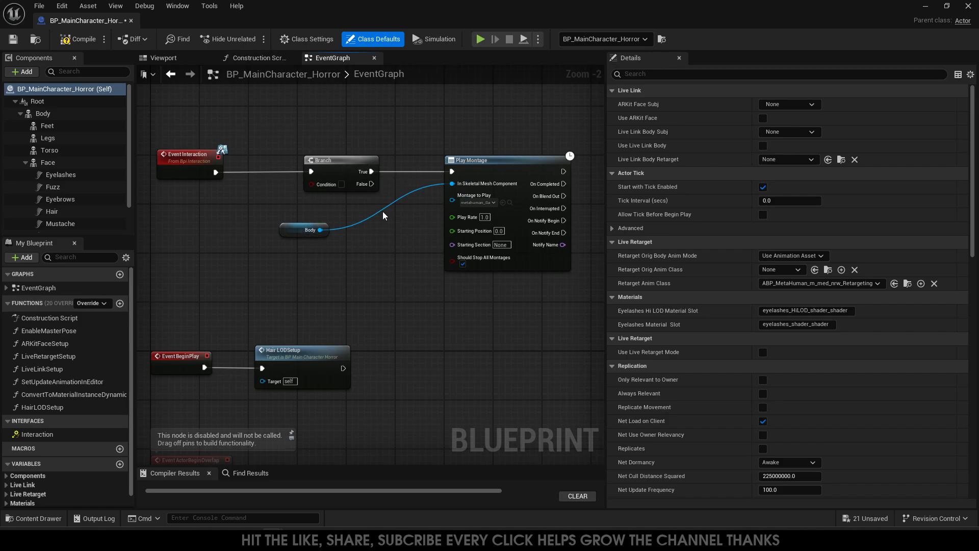
# - Add a new Boolean variable to the character blueprint
pyautogui.scroll(-1, 383, 216)
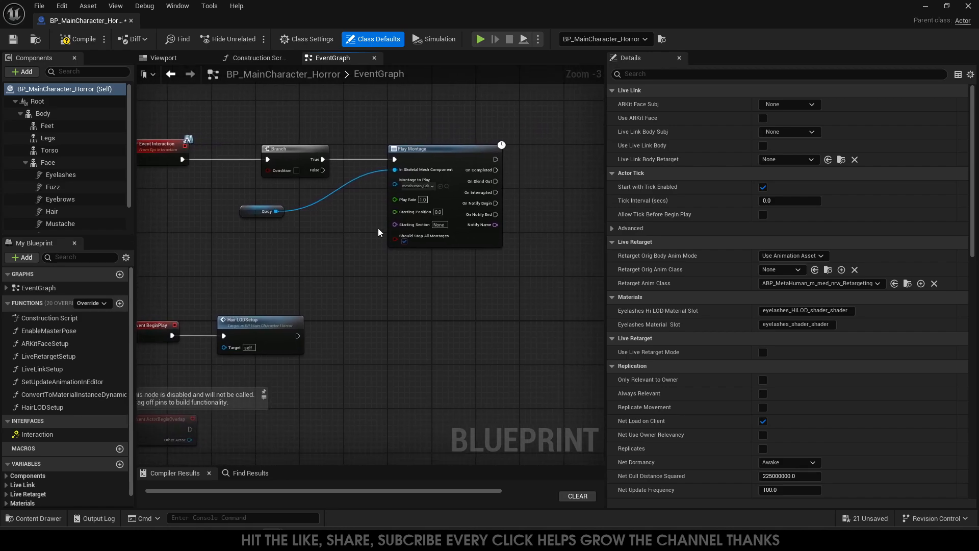
pyautogui.click(120, 465)
pyautogui.moveTo(172, 149); pyautogui.dragTo(246, 133, button='right')
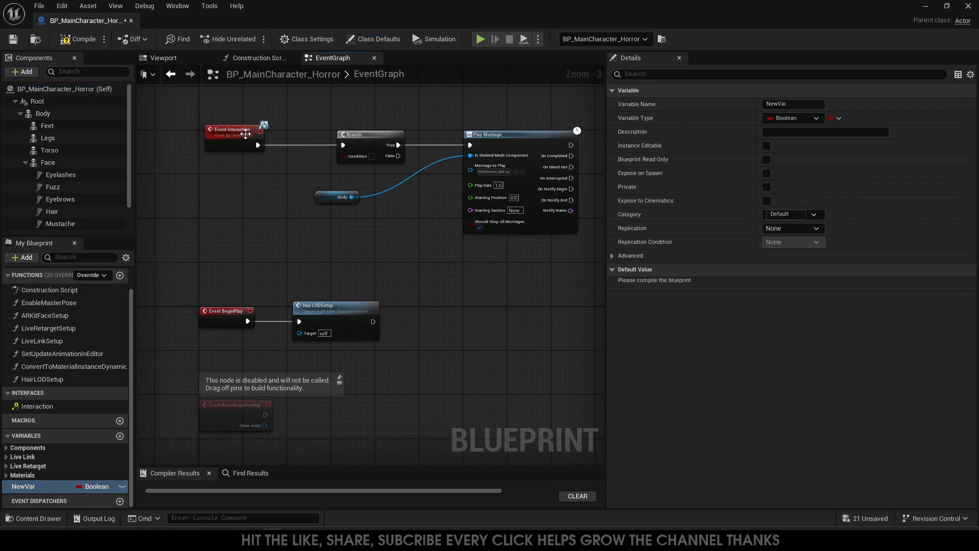
# - Replace the Branch node with a direct link from Event Interaction to Play Montage, and compile and save the blueprint
pyautogui.click(362, 133)
pyautogui.press('Delete')
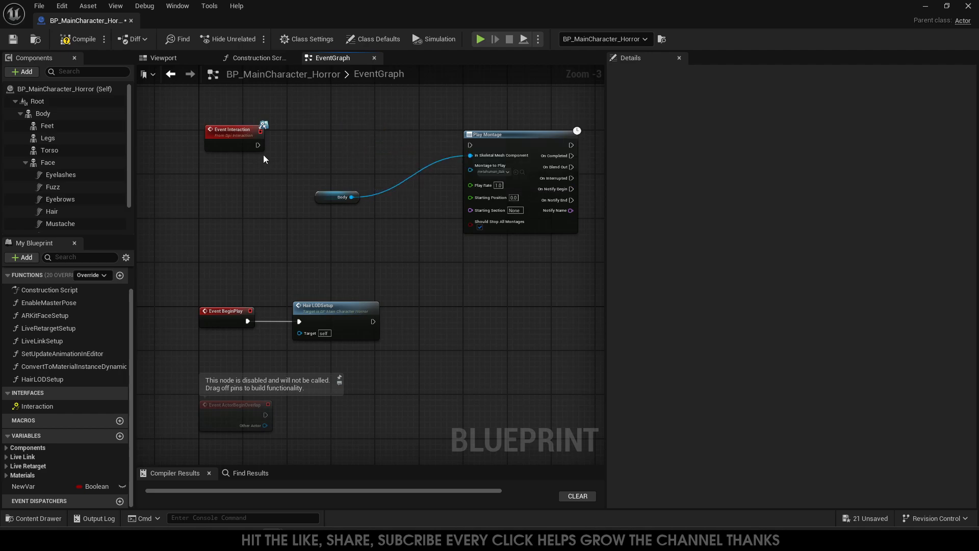
pyautogui.moveTo(464, 144); pyautogui.dragTo(470, 145)
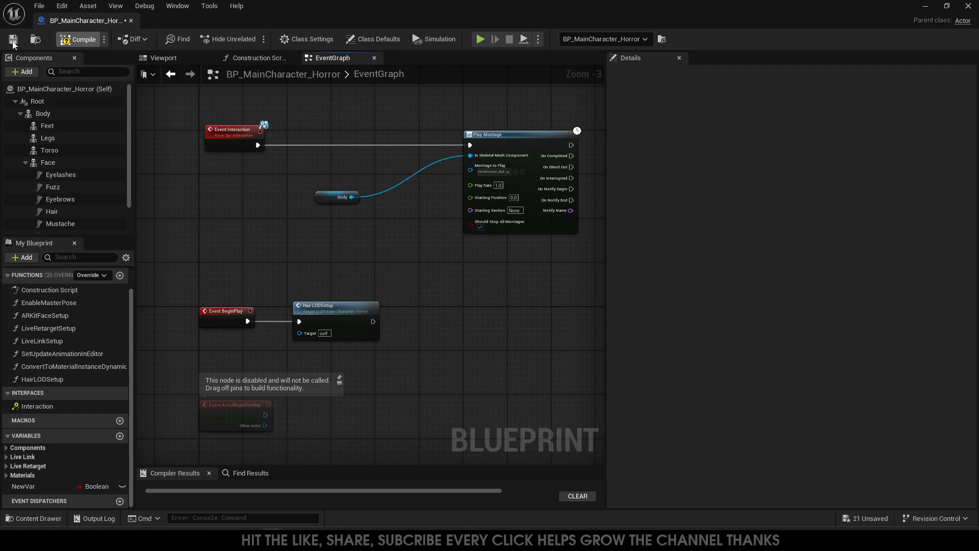
pyautogui.press('F7')
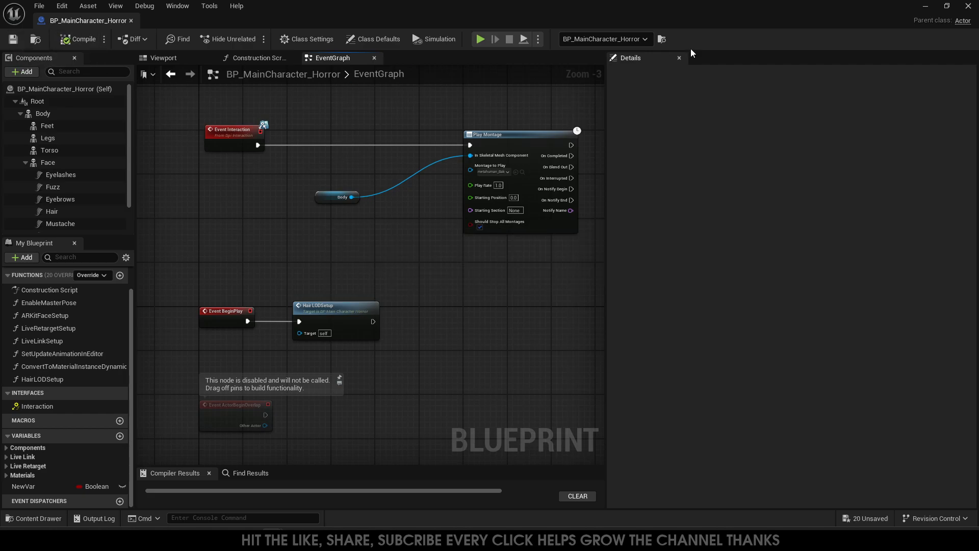
# - Play the level to test the interaction with the MetaHuman, and stop the session
pyautogui.click(923, 6)
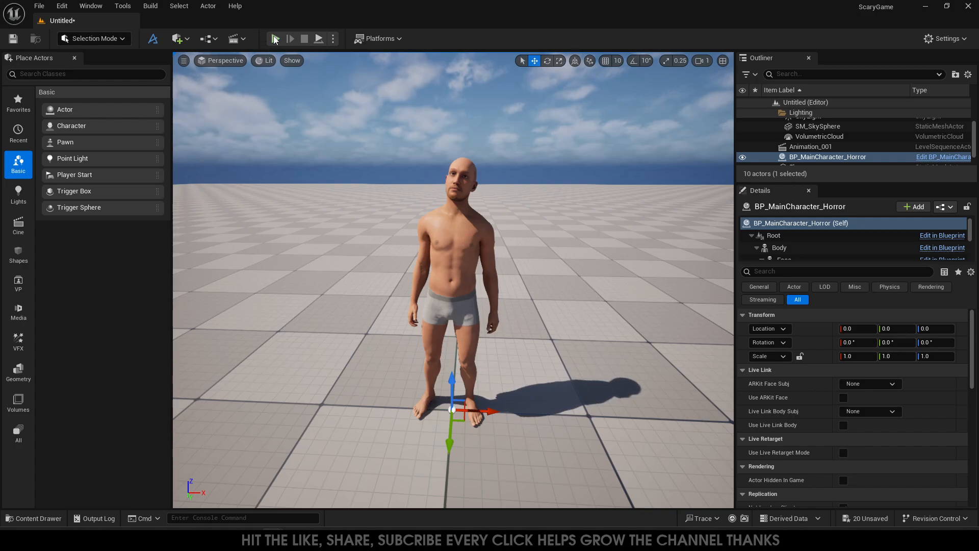
pyautogui.hotkey('alt', 'p')
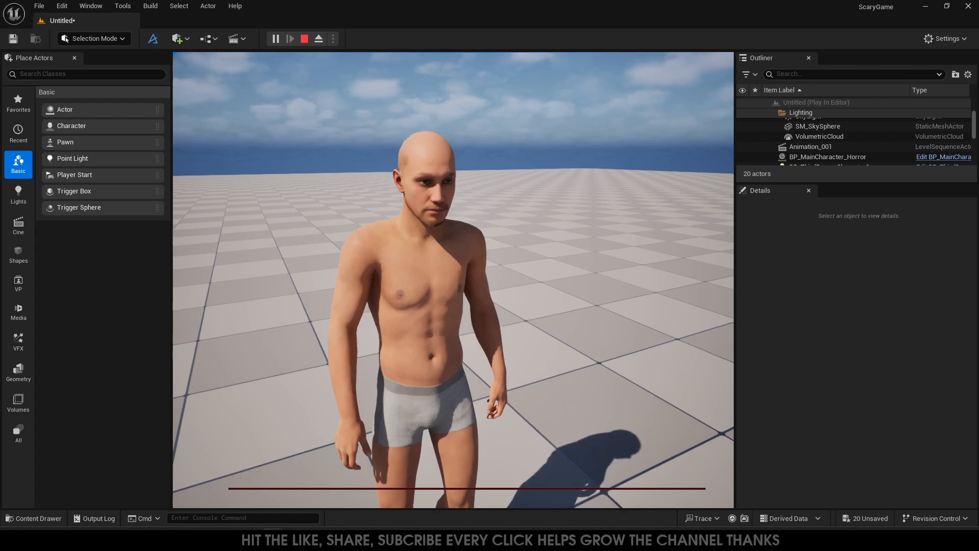
pyautogui.press('Escape')
# - Return to the BP_MainCharacter_Horror event graph and insert a Branch between Event Interaction and Play Montage, using its True output
pyautogui.click(37, 519)
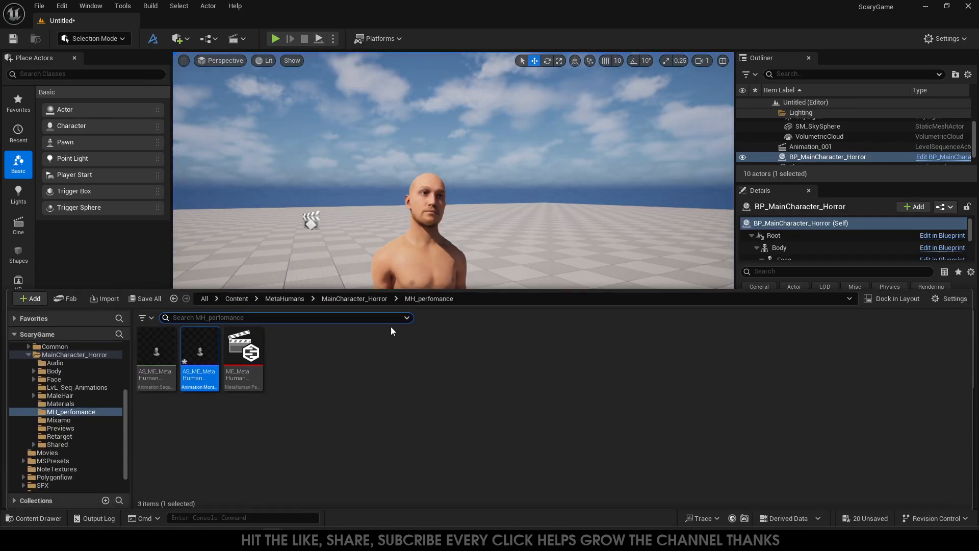
pyautogui.click(943, 157)
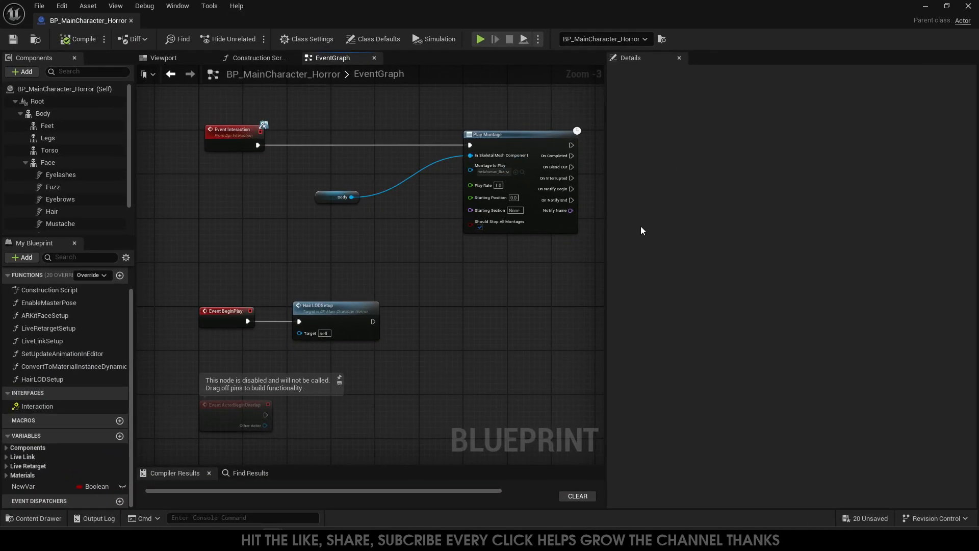
pyautogui.keyDown('alt'); pyautogui.click(341, 145); pyautogui.keyUp('alt')
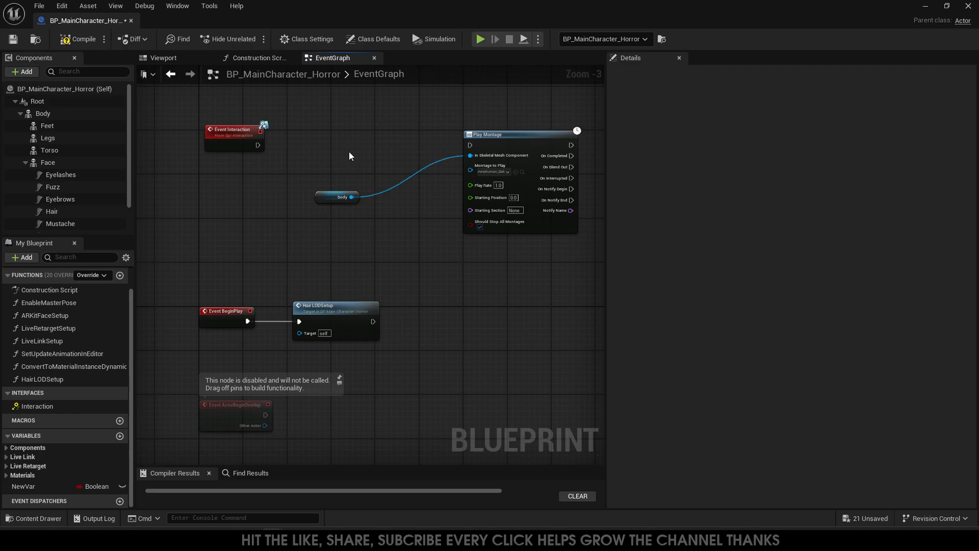
pyautogui.moveTo(366, 154); pyautogui.dragTo(342, 155, button='right')
pyautogui.moveTo(233, 145); pyautogui.dragTo(290, 137)
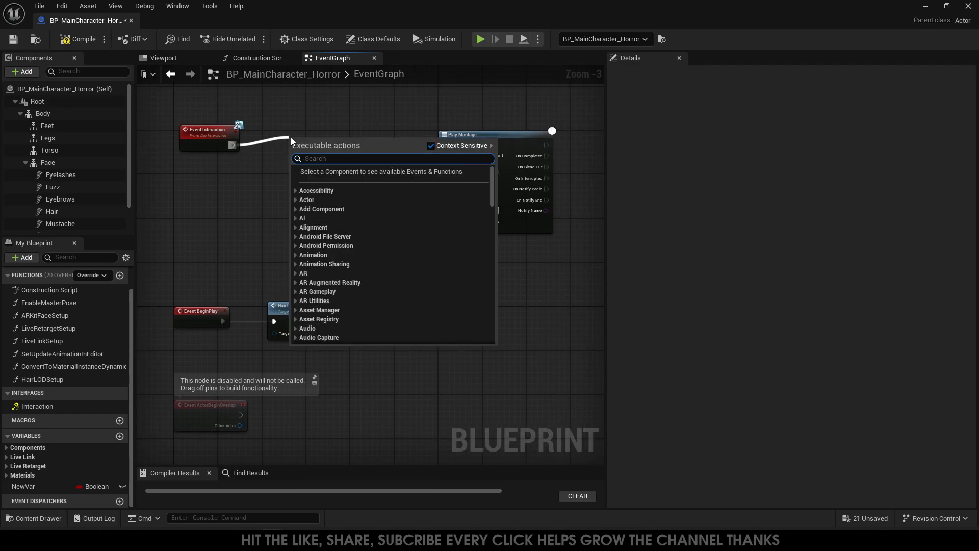
pyautogui.write('bra')
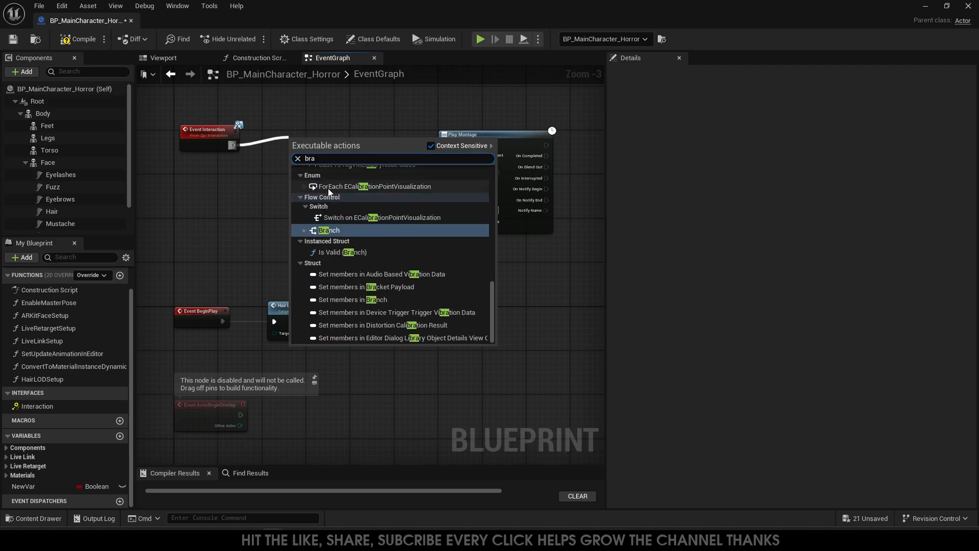
pyautogui.click(330, 230)
pyautogui.moveTo(346, 151); pyautogui.dragTo(331, 137)
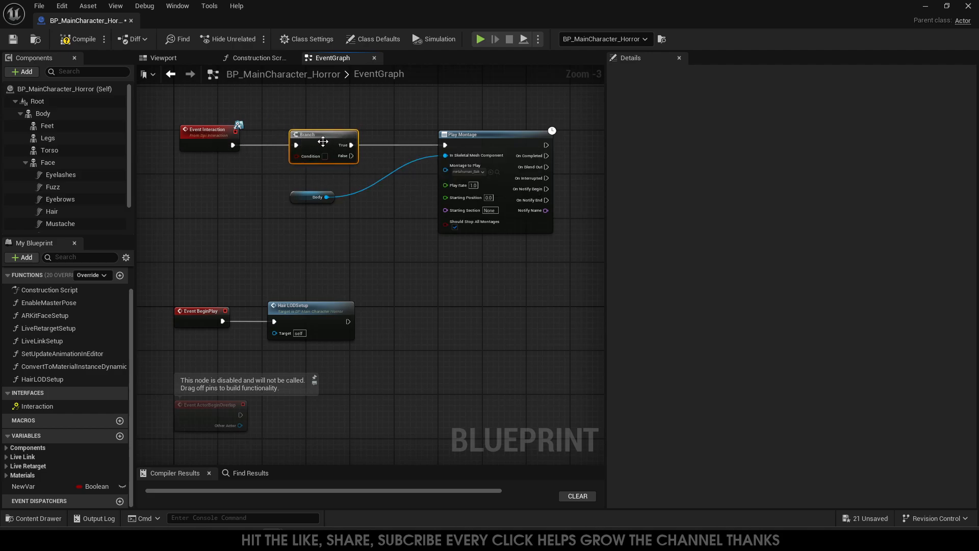
pyautogui.moveTo(566, 163); pyautogui.dragTo(548, 159, button='right')
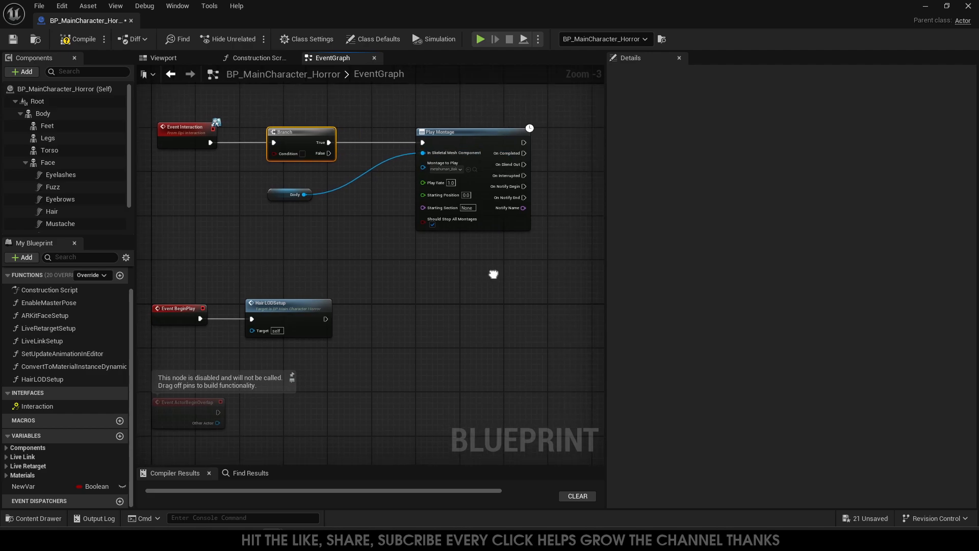
# - Rename the new Boolean variable to IsBusy
pyautogui.click(53, 487)
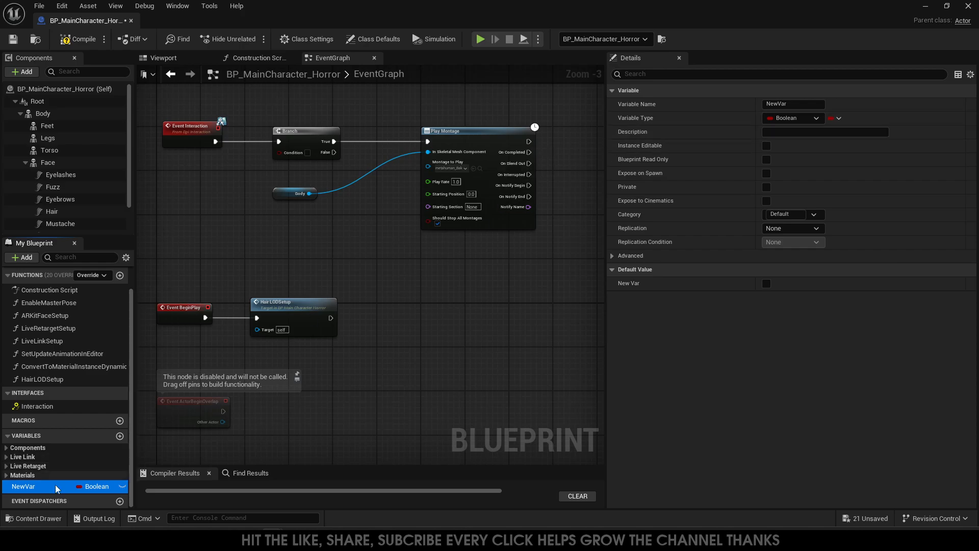
pyautogui.click(801, 103)
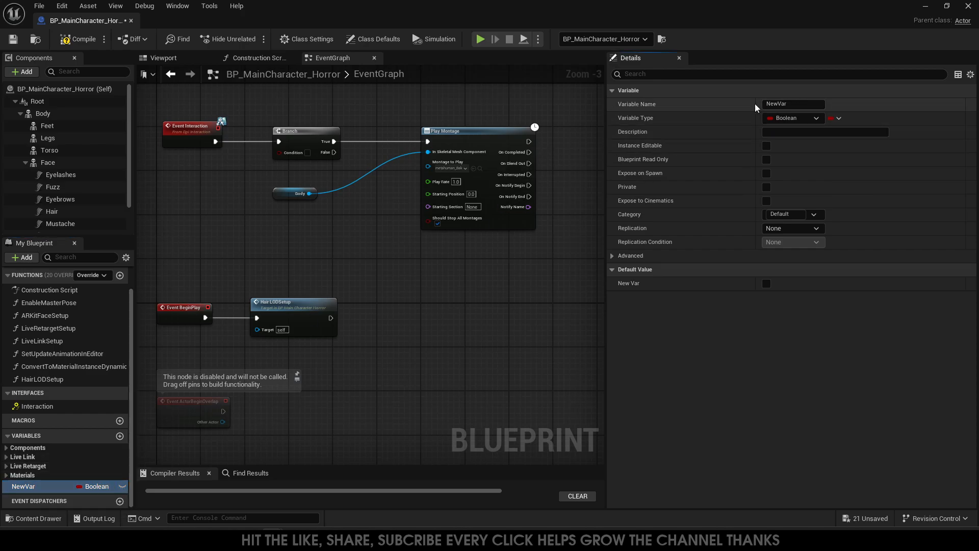
pyautogui.doubleClick(793, 104)
pyautogui.write('I')
pyautogui.write('sBea')
pyautogui.press('BackSpace')
pyautogui.press('BackSpace')
pyautogui.write('usy')
pyautogui.press('Return')
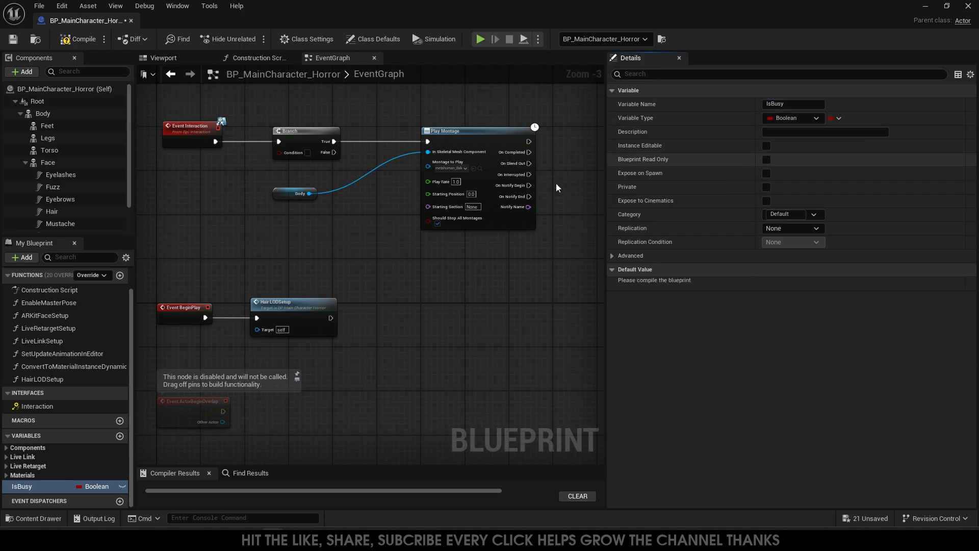
# - Add a SET IsBusy node with the value true on Play Montage's main execution output
pyautogui.click(51, 491)
pyautogui.moveTo(555, 148); pyautogui.dragTo(500, 143)
pyautogui.click(577, 176)
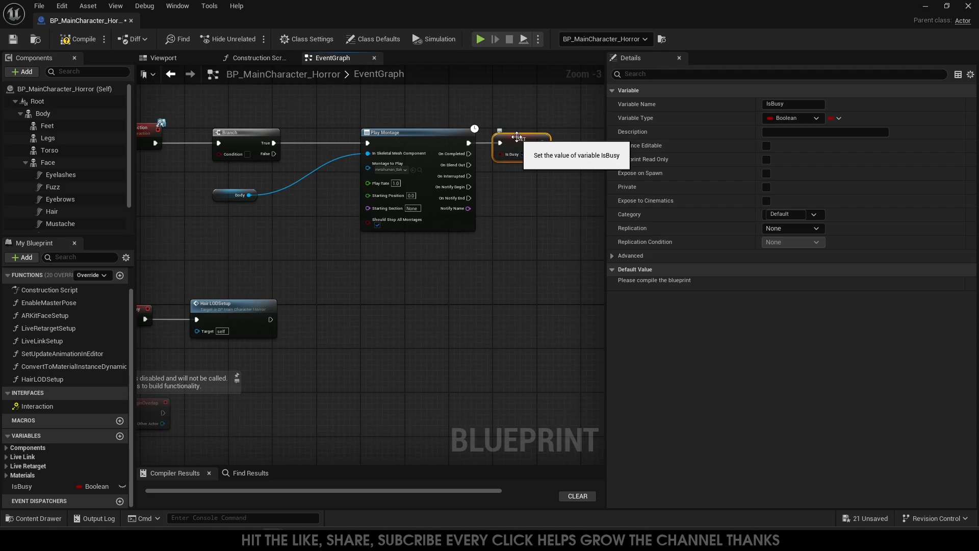
# - Duplicate the SET IsBusy node, set the copy to false, and connect it to Play Montage's On Blend Out
pyautogui.hotkey('ctrl', 'd')
pyautogui.moveTo(554, 144); pyautogui.dragTo(536, 182)
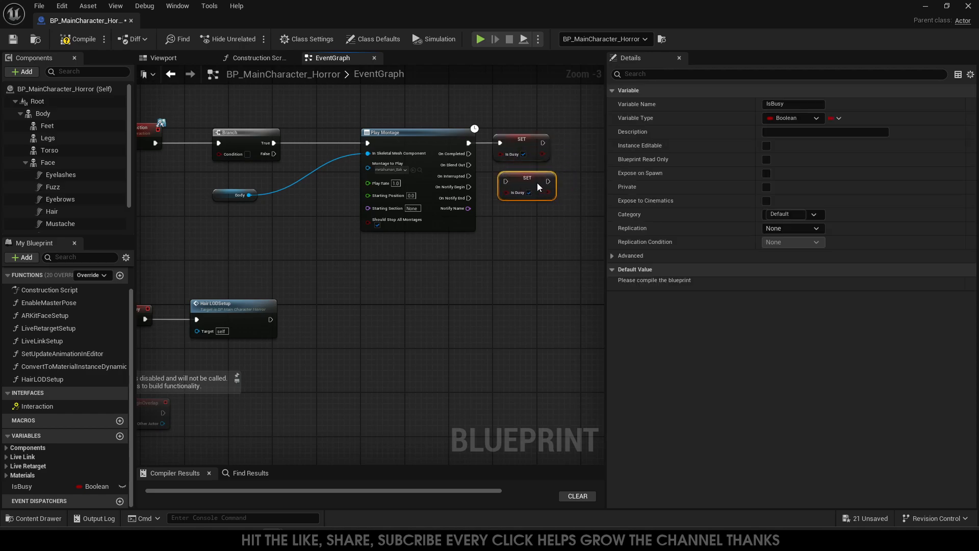
pyautogui.click(528, 192)
pyautogui.scroll(2, 505, 226)
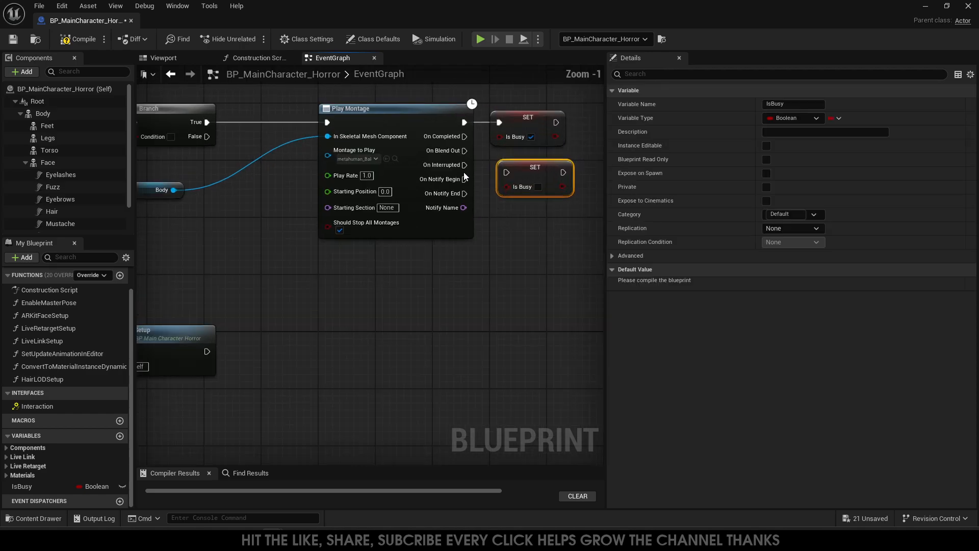
pyautogui.moveTo(464, 150); pyautogui.dragTo(524, 172)
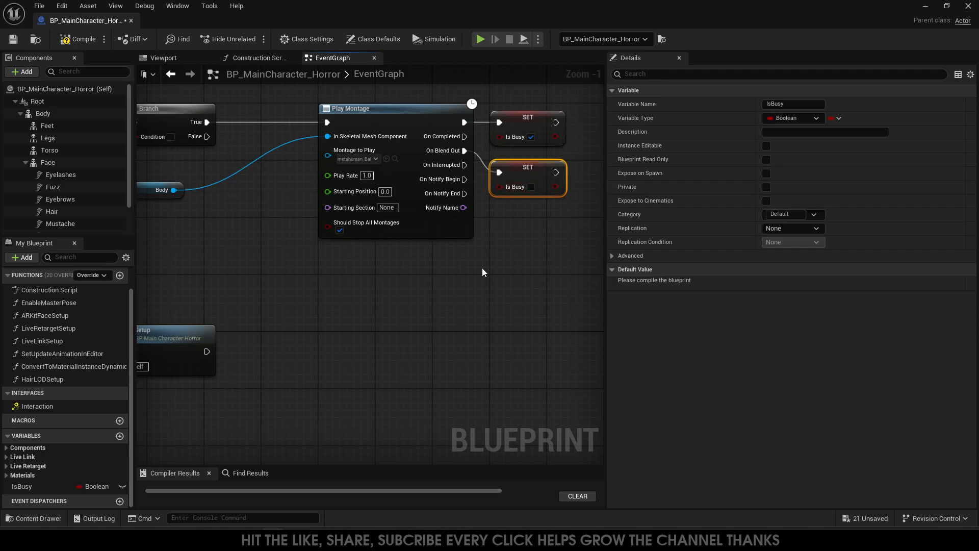
# - Compile and save the character blueprint
pyautogui.scroll(-2, 459, 267)
pyautogui.moveTo(389, 275); pyautogui.dragTo(424, 281, button='right')
pyautogui.scroll(-1, 424, 281)
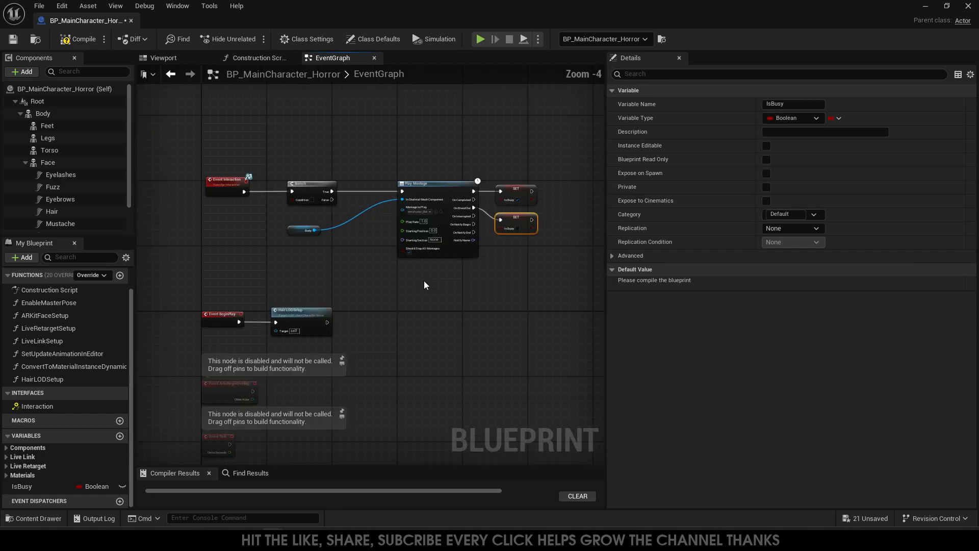
pyautogui.scroll(1, 423, 280)
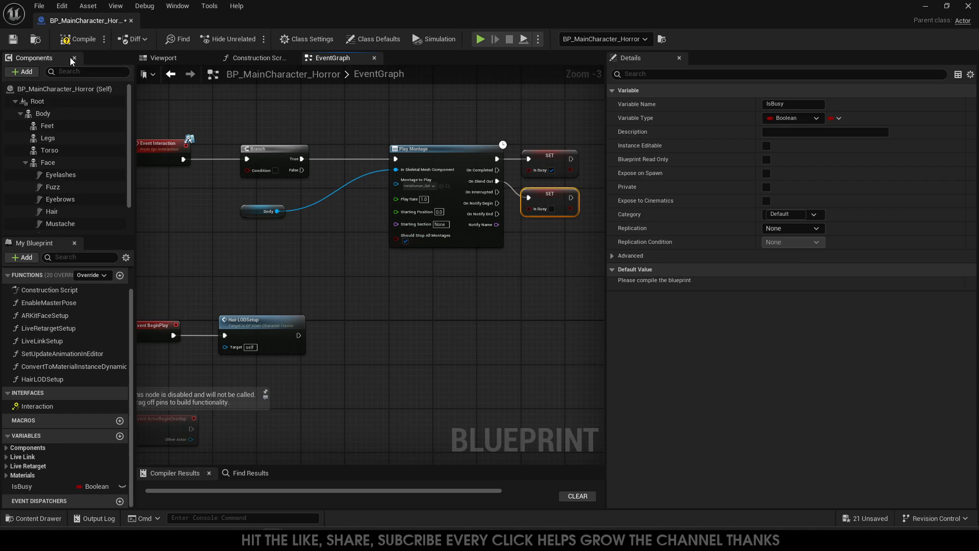
pyautogui.click(74, 41)
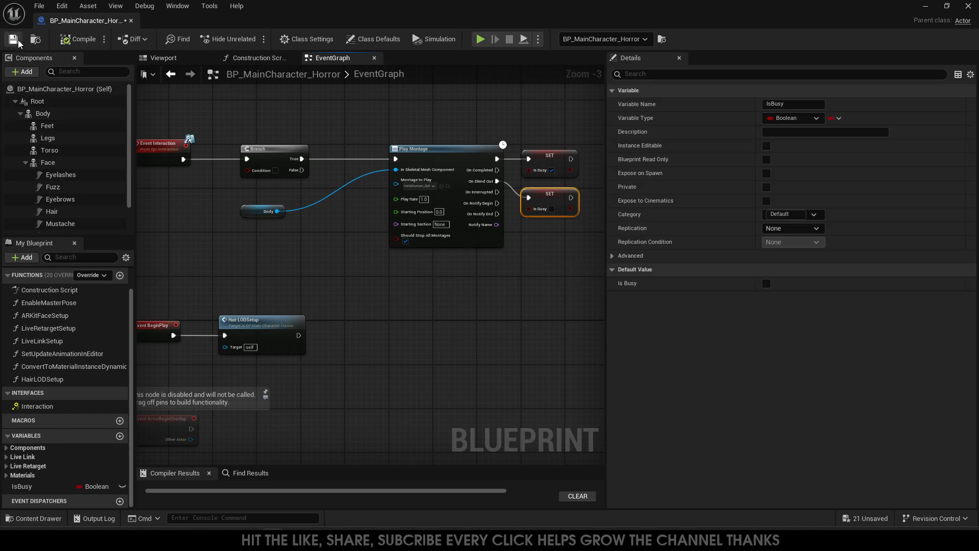
# - Show the blueprint editor as a smaller window beside the character in the level viewport, with the interaction nodes in view
pyautogui.click(925, 7)
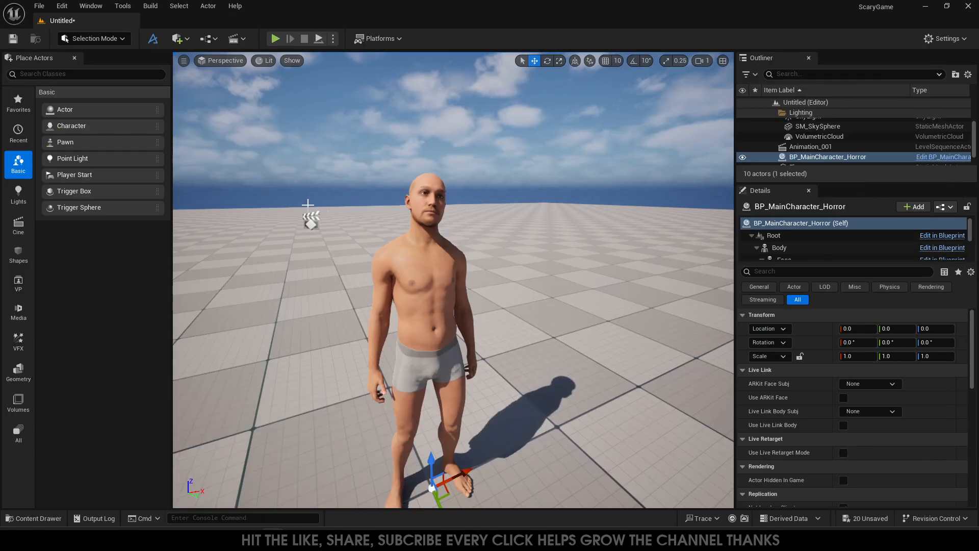
pyautogui.click(354, 468)
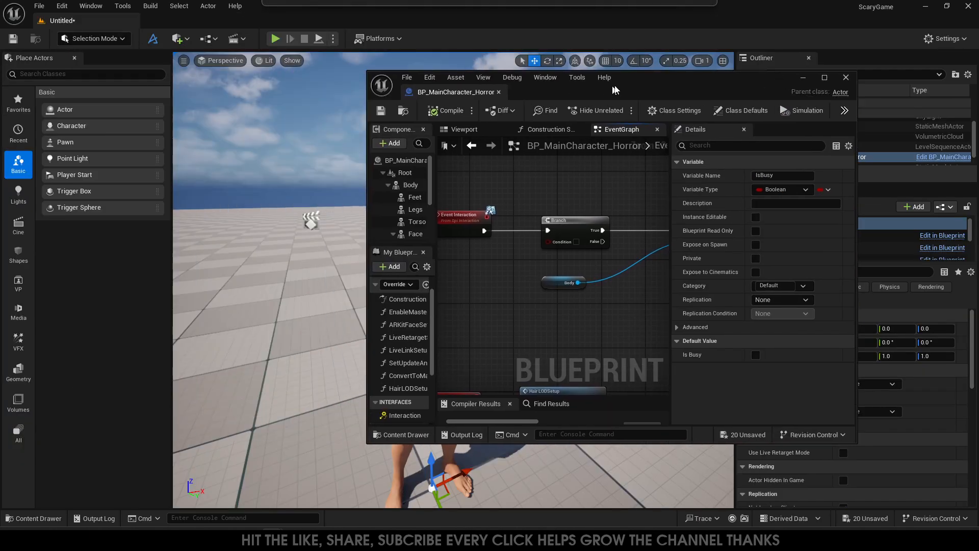
pyautogui.moveTo(614, 90); pyautogui.dragTo(800, 68)
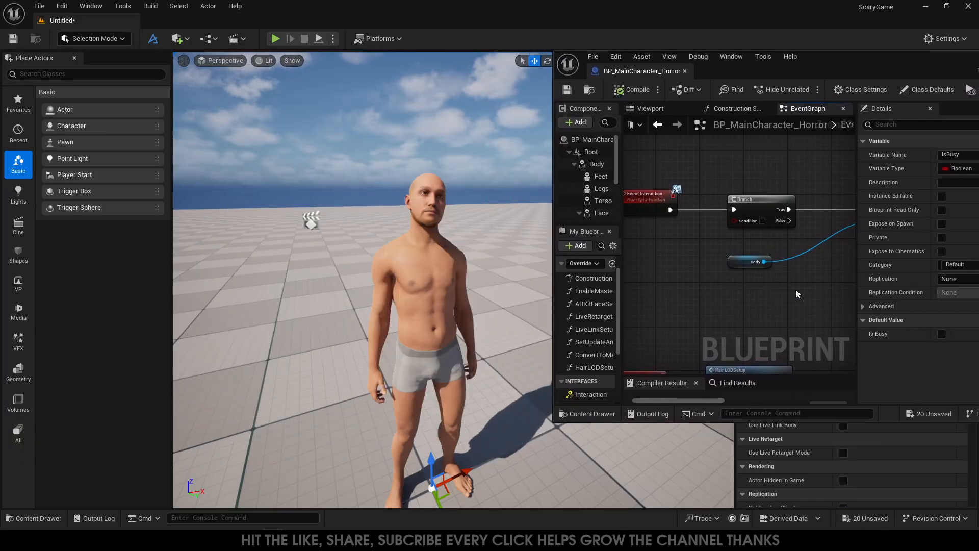
pyautogui.scroll(-3, 727, 277)
pyautogui.moveTo(727, 277); pyautogui.dragTo(729, 277, button='right')
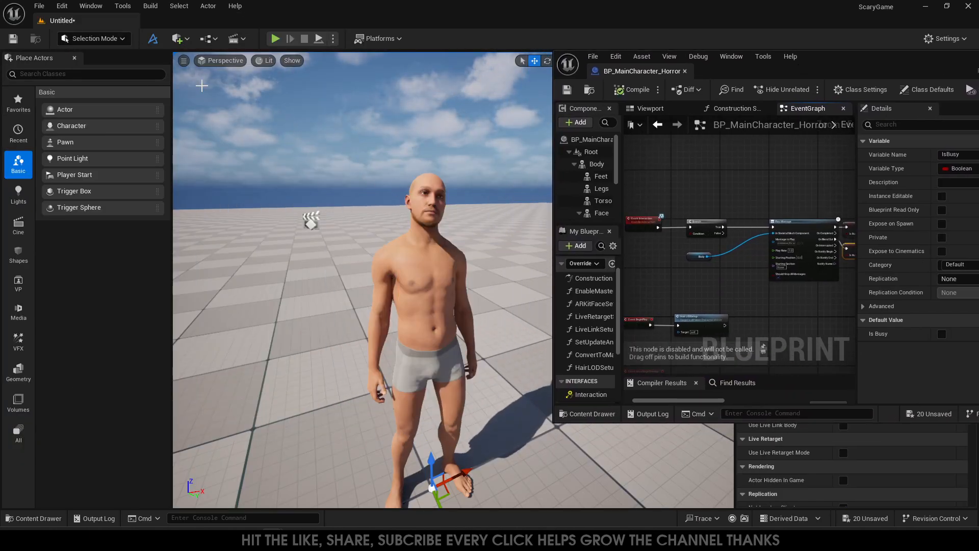
# - Play the level, walk up to the MetaHuman and interact while watching the event graph, and stop the session
pyautogui.click(275, 39)
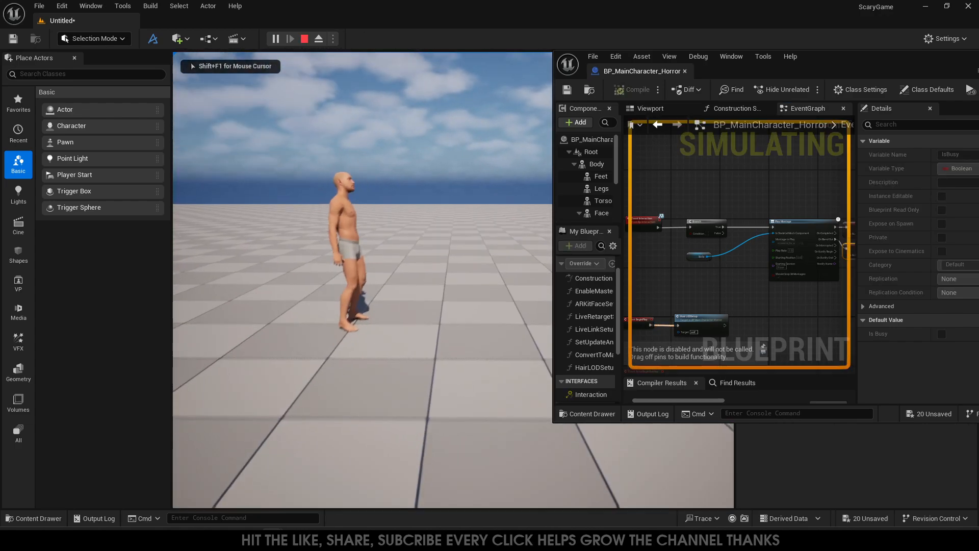
pyautogui.press('w')
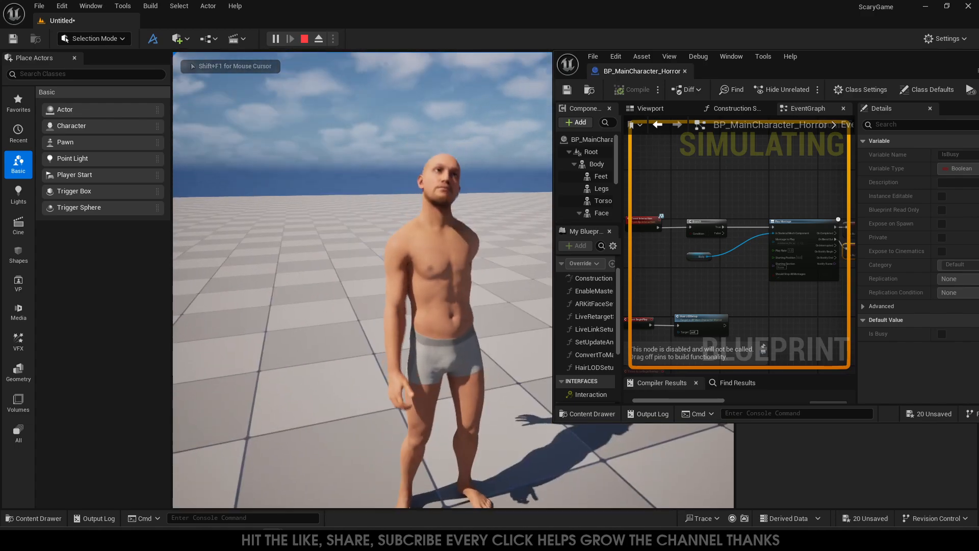
pyautogui.press('e')
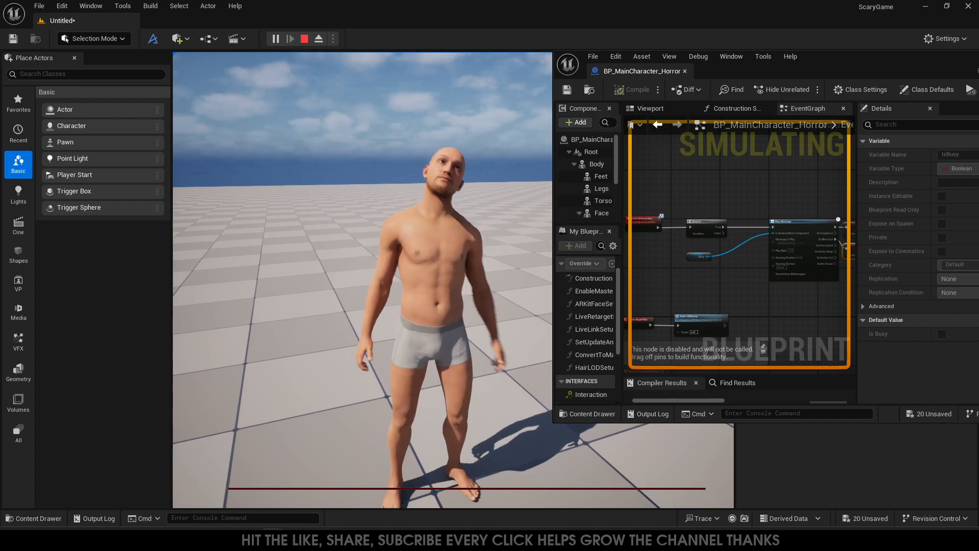
pyautogui.press('Escape')
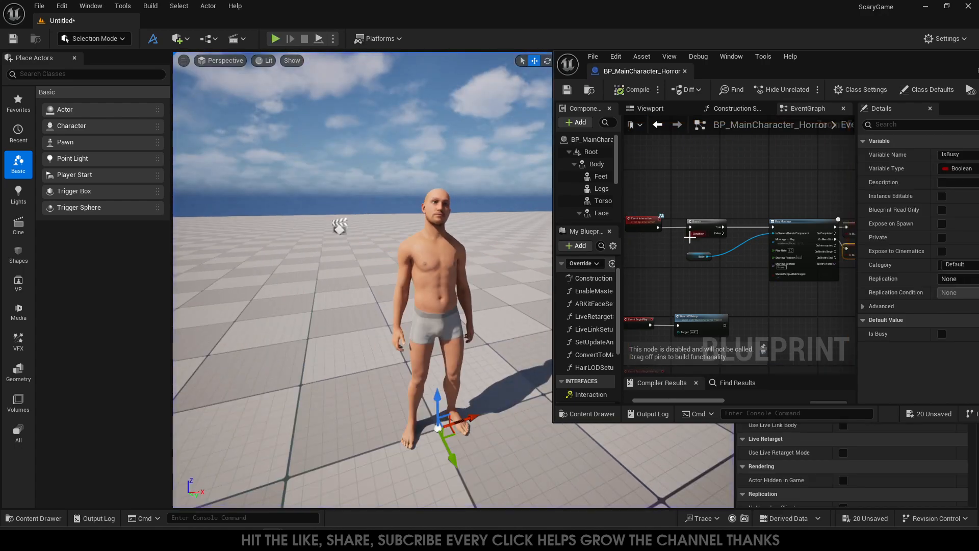
# - Enable the Branch's Condition, and compile and save the blueprint
pyautogui.click(706, 234)
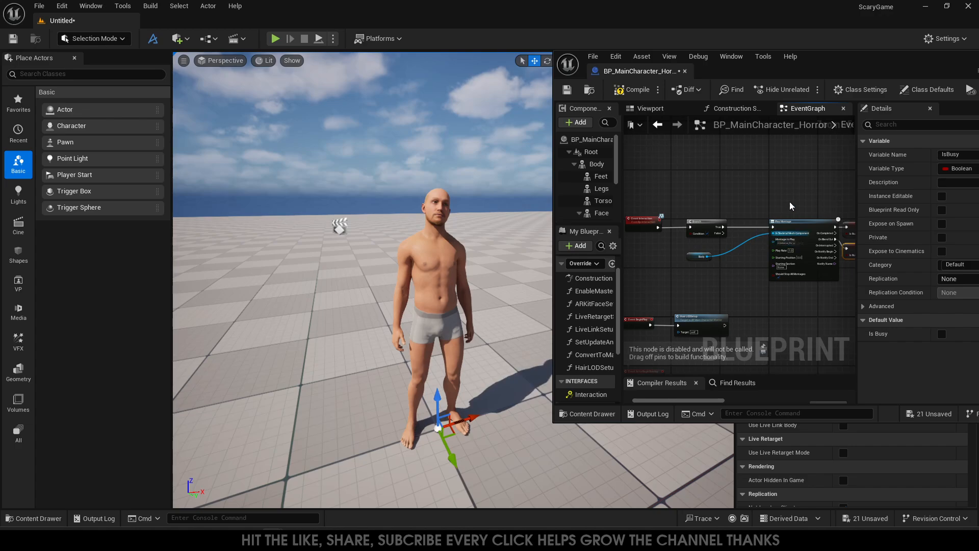
pyautogui.moveTo(789, 198); pyautogui.dragTo(735, 207, button='right')
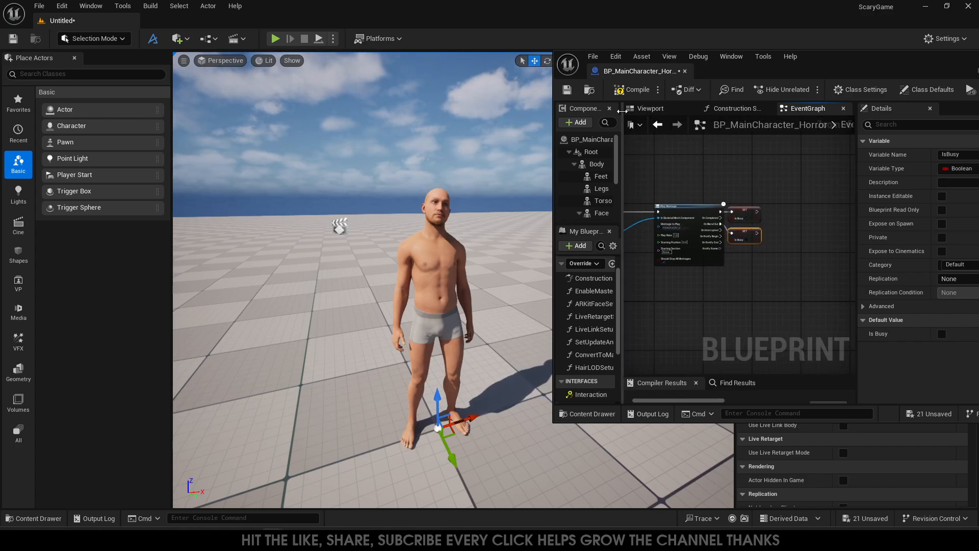
pyautogui.click(566, 90)
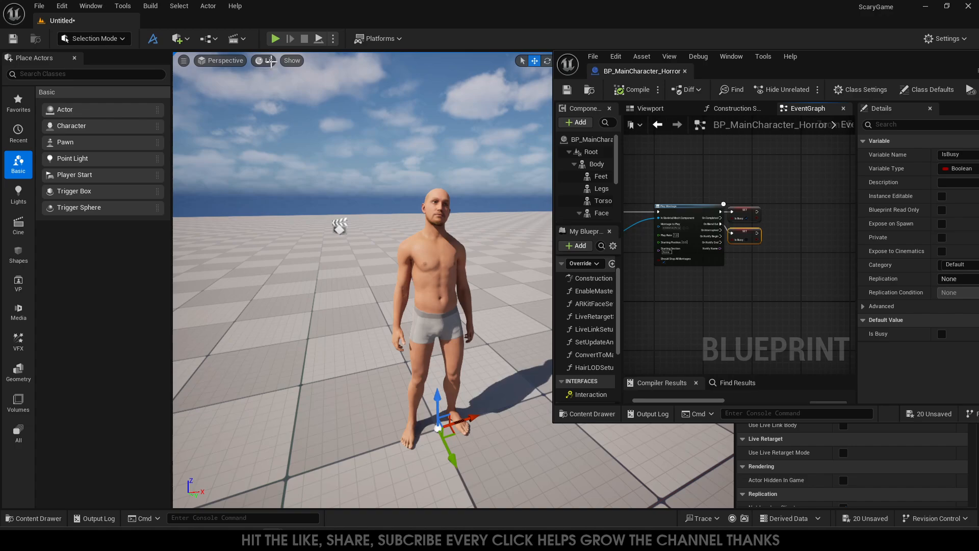
# - Play the level again to test the interaction with the Branch condition enabled, and stop the session
pyautogui.click(275, 38)
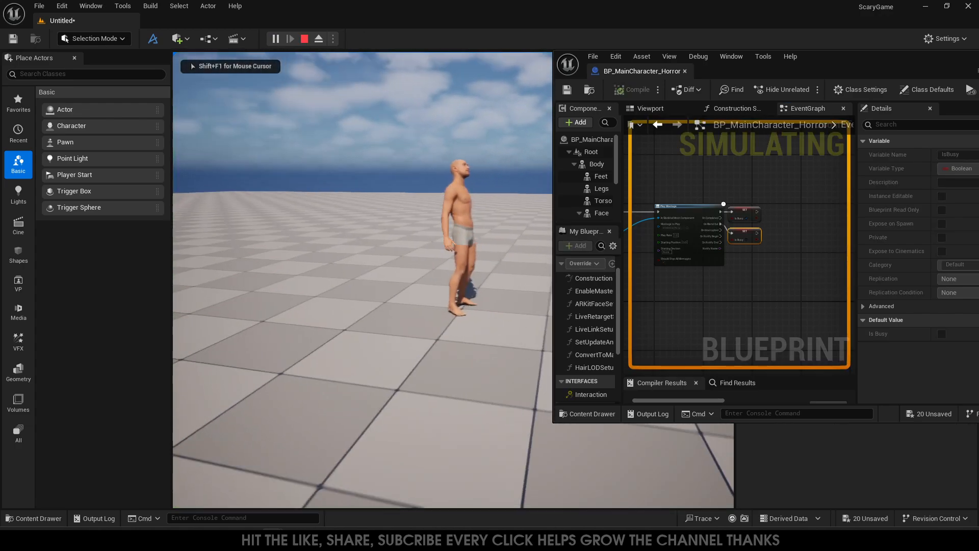
pyautogui.press('w')
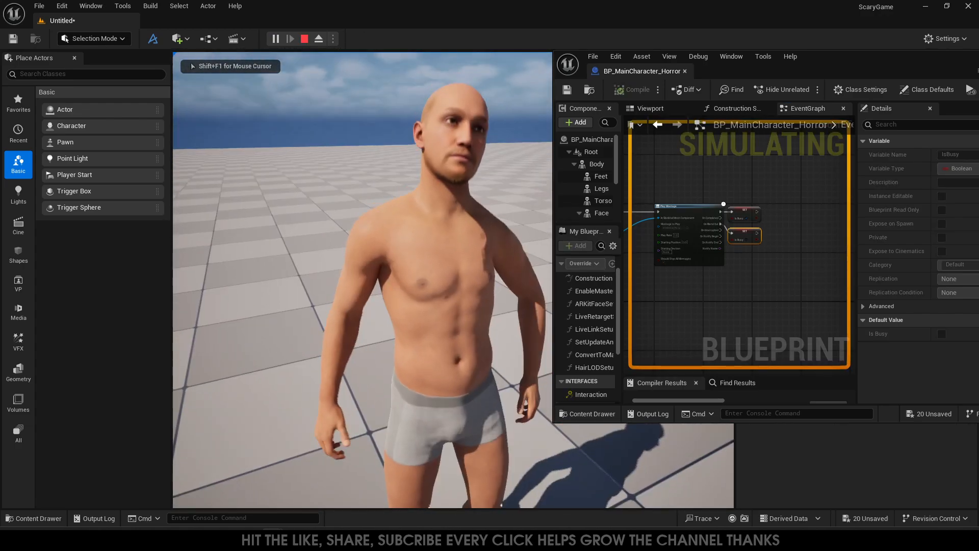
pyautogui.press('e')
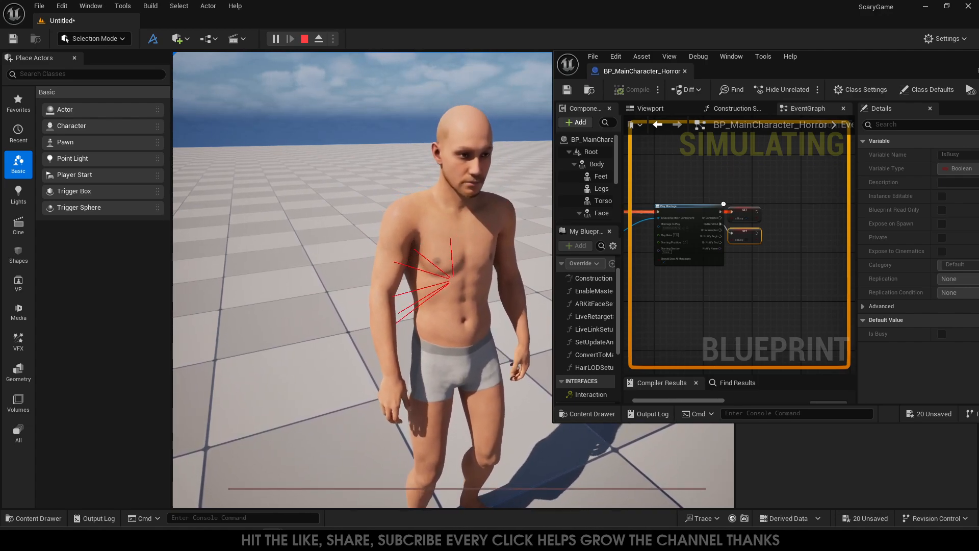
pyautogui.press('Escape')
# - Enable Is Busy on the SET node connected to On Blend Out, and compile and save the blueprint
pyautogui.moveTo(668, 223); pyautogui.dragTo(756, 273, button='right')
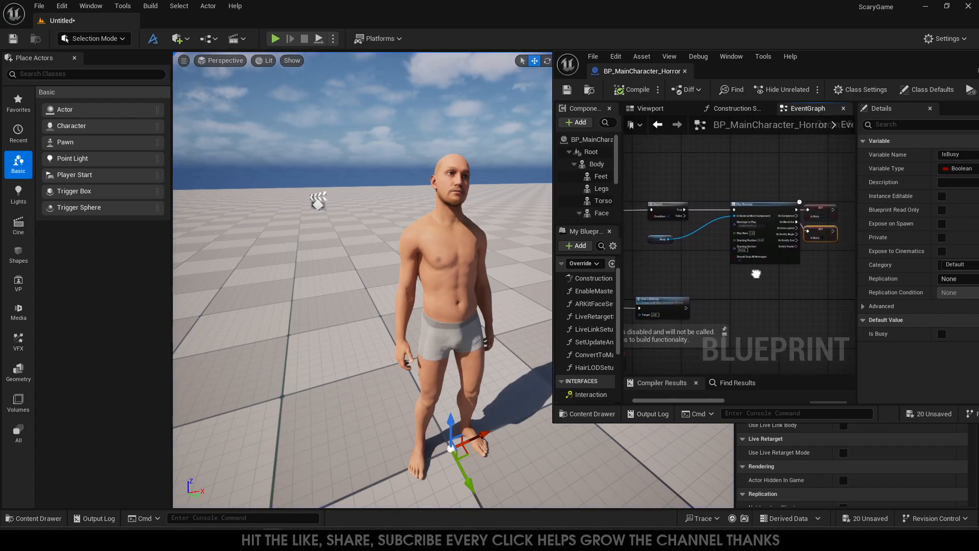
pyautogui.click(823, 238)
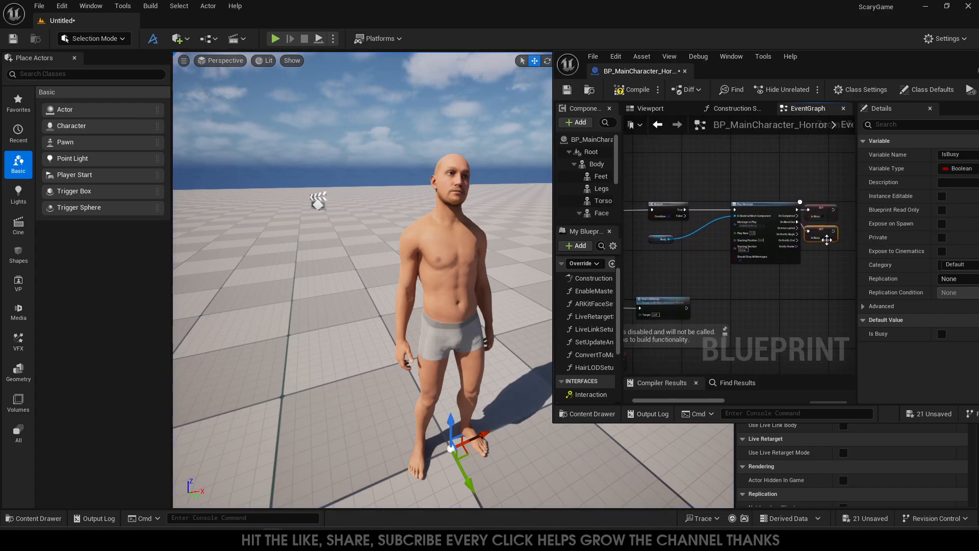
pyautogui.click(632, 90)
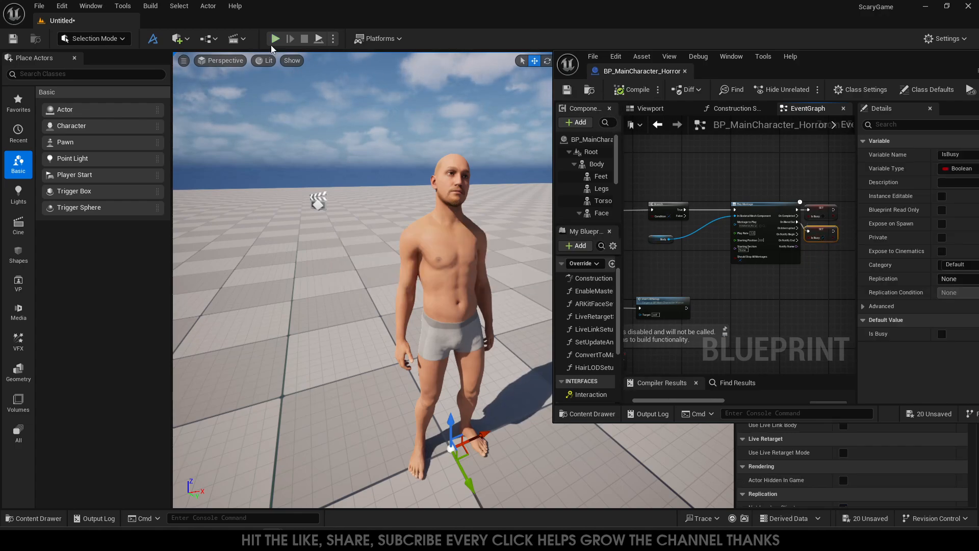
# - Play the level, walk up to the MetaHuman, interact with it repeatedly, and stop the session
pyautogui.click(419, 197)
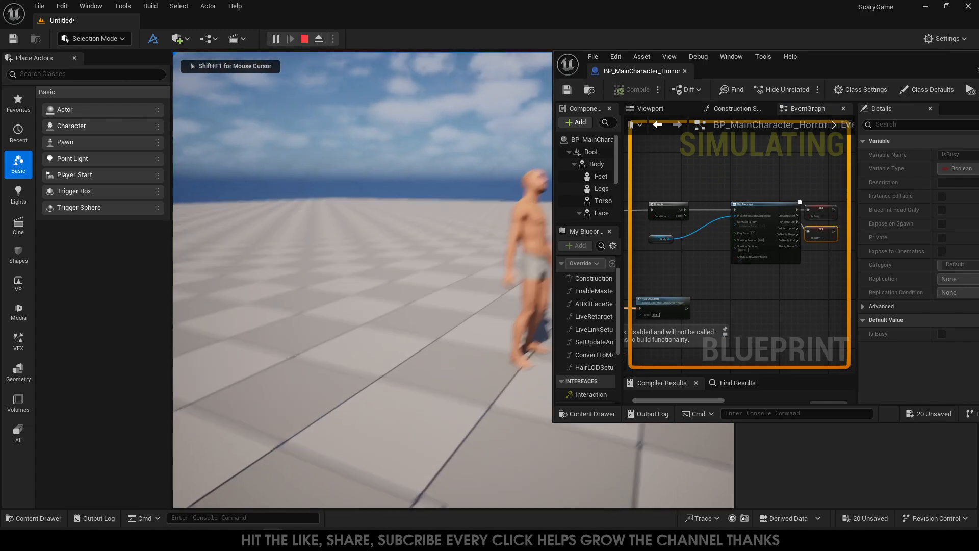
pyautogui.press('w')
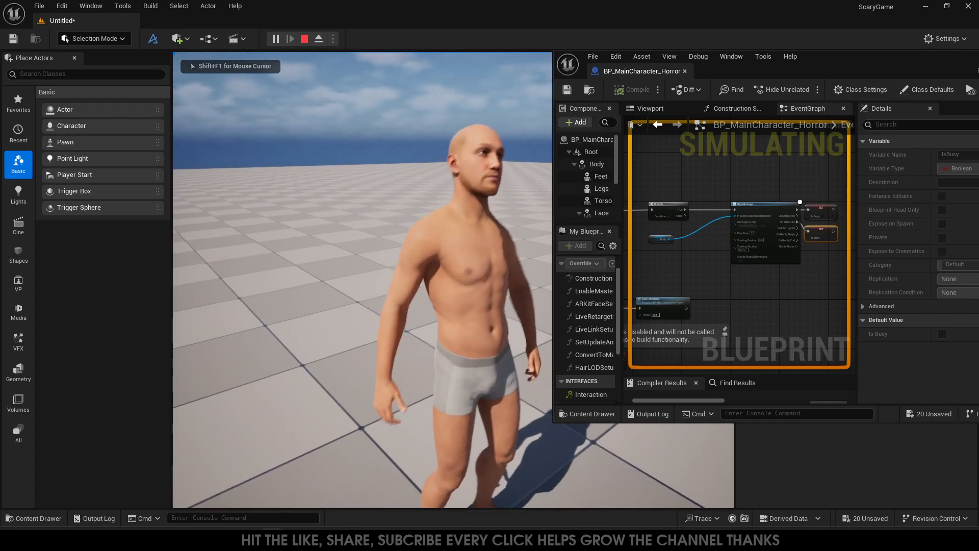
pyautogui.press('e')
pyautogui.press('e')
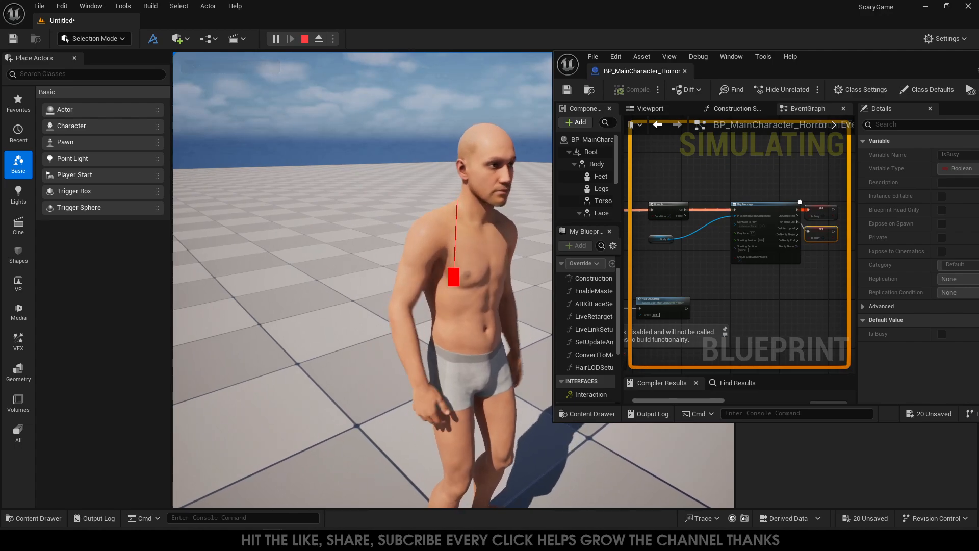
pyautogui.press('e')
pyautogui.press('e')
pyautogui.press('e')
pyautogui.press('e')
pyautogui.press('e')
pyautogui.press('e')
pyautogui.press('e')
pyautogui.press('e')
pyautogui.press('e')
pyautogui.press('e')
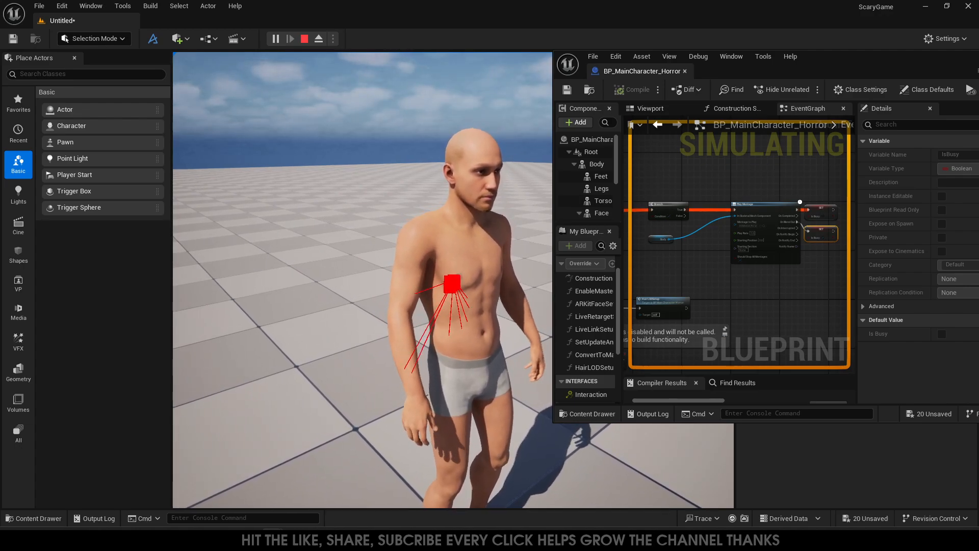
pyautogui.press('Escape')
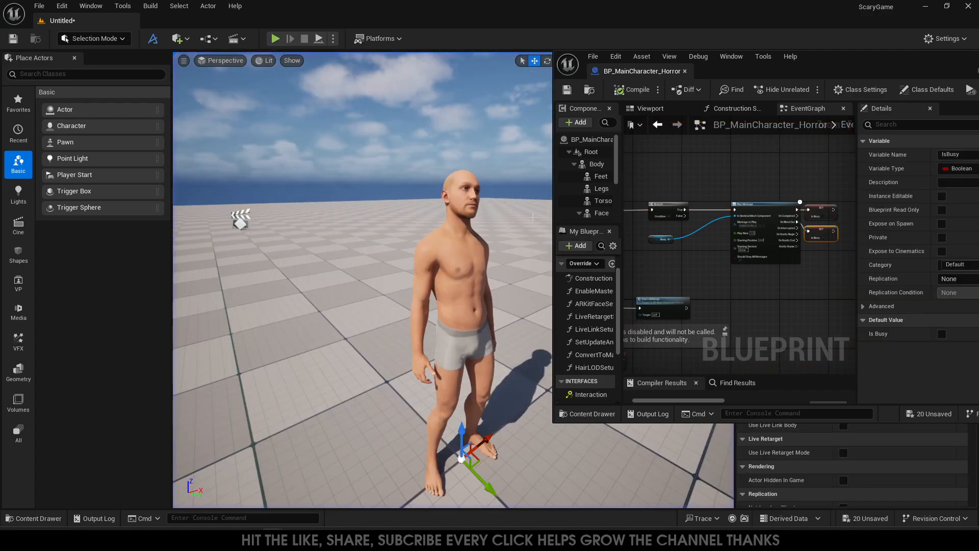
# - Add a getter for the IsBusy variable, connect it to the Branch's Condition, and compile and save the blueprint
pyautogui.scroll(5, 670, 229)
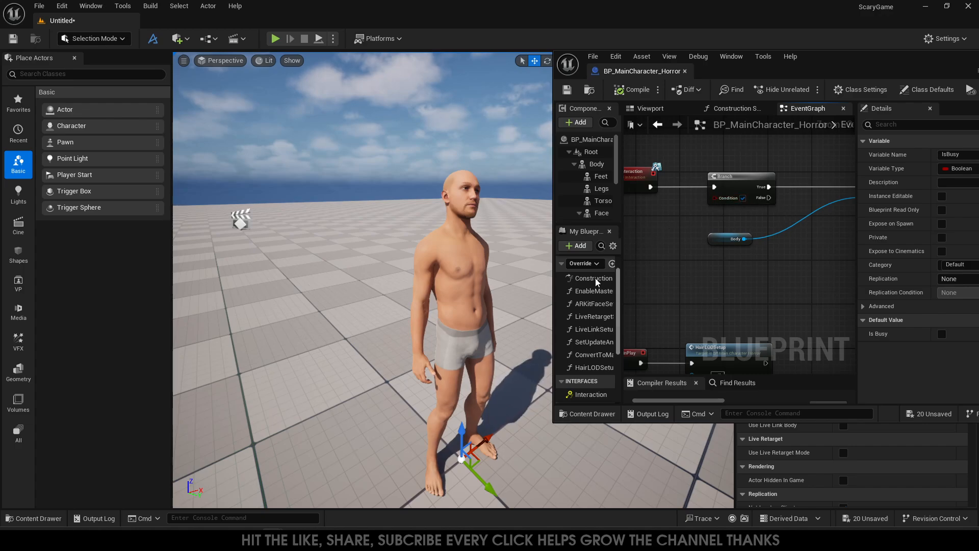
pyautogui.scroll(-3, 595, 333)
pyautogui.moveTo(576, 393); pyautogui.dragTo(715, 199)
pyautogui.click(683, 228)
pyautogui.moveTo(788, 220); pyautogui.dragTo(635, 242, button='right')
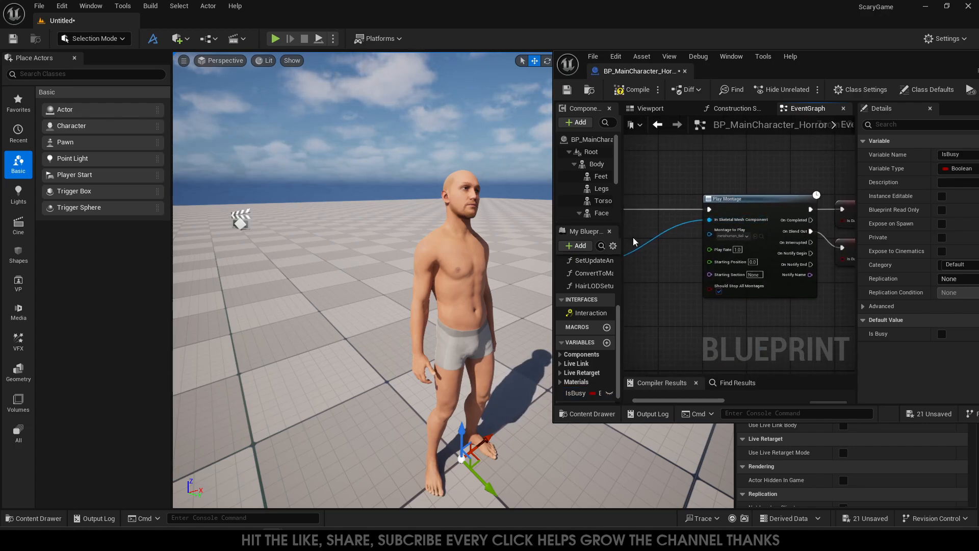
pyautogui.moveTo(841, 238); pyautogui.dragTo(808, 231, button='right')
pyautogui.moveTo(790, 270); pyautogui.dragTo(855, 268, button='right')
pyautogui.moveTo(638, 274); pyautogui.dragTo(735, 280, button='right')
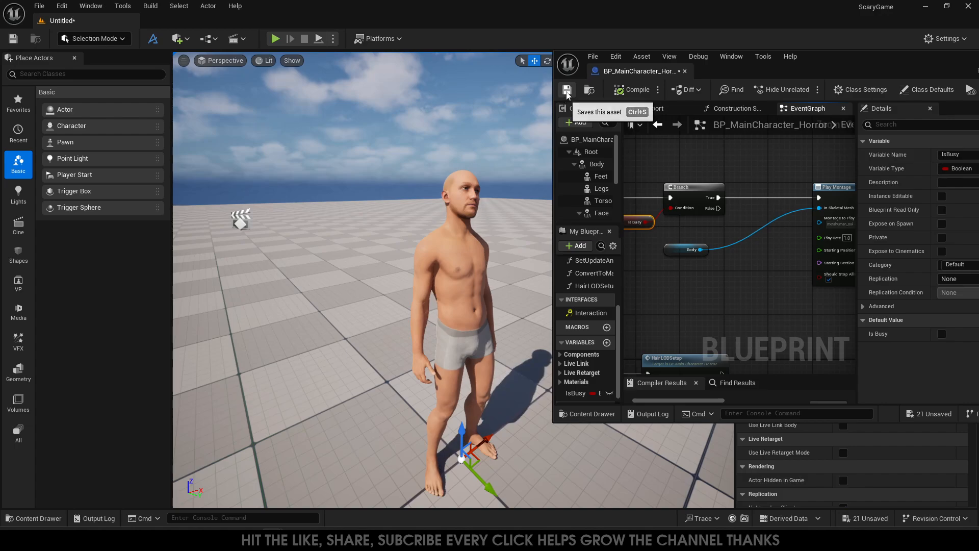
# - Play the level to test interaction with IsBusy driving the Branch, and stop the session
pyautogui.click(276, 39)
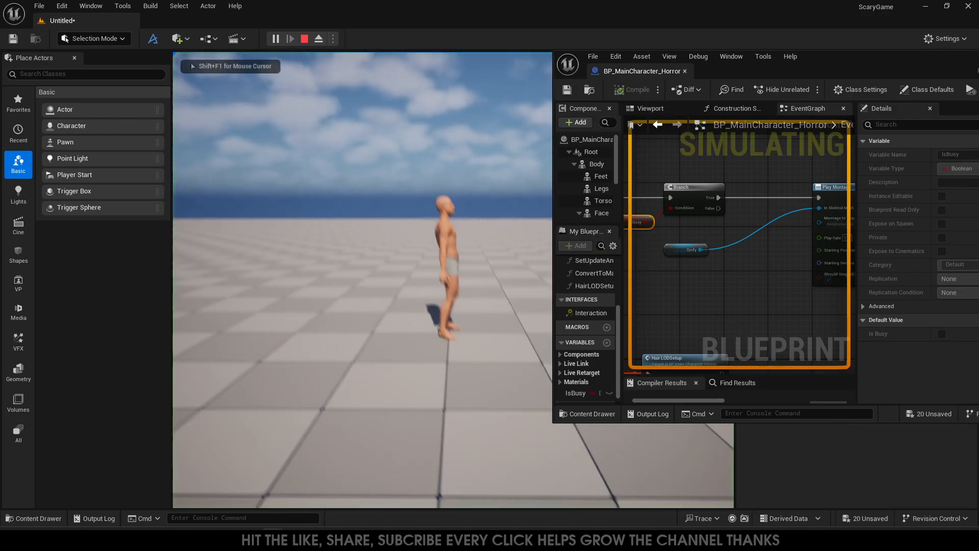
pyautogui.press('w')
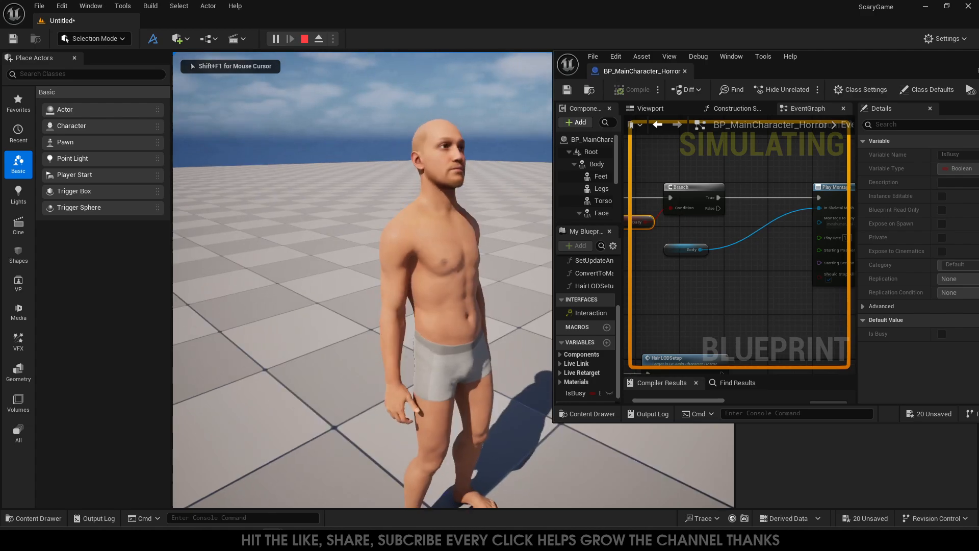
pyautogui.press('e')
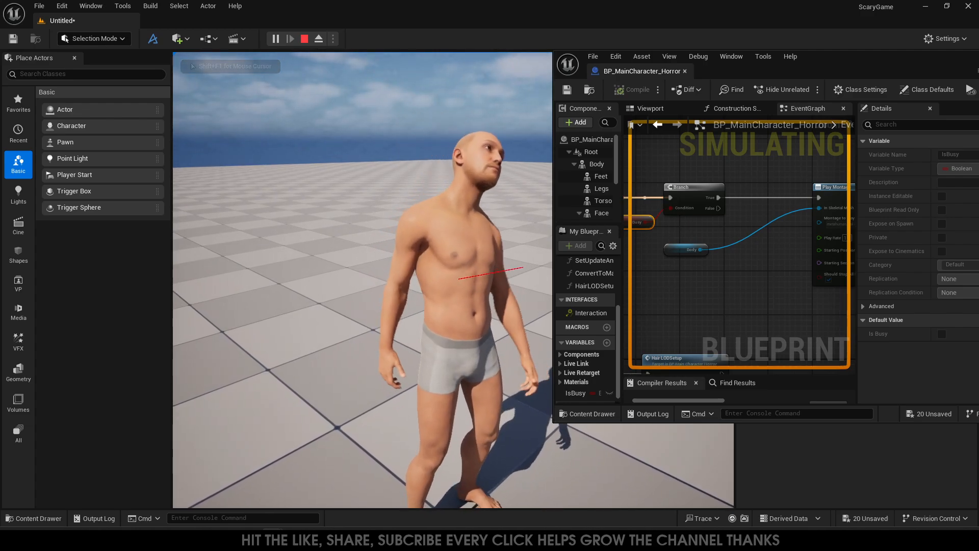
pyautogui.press('Escape')
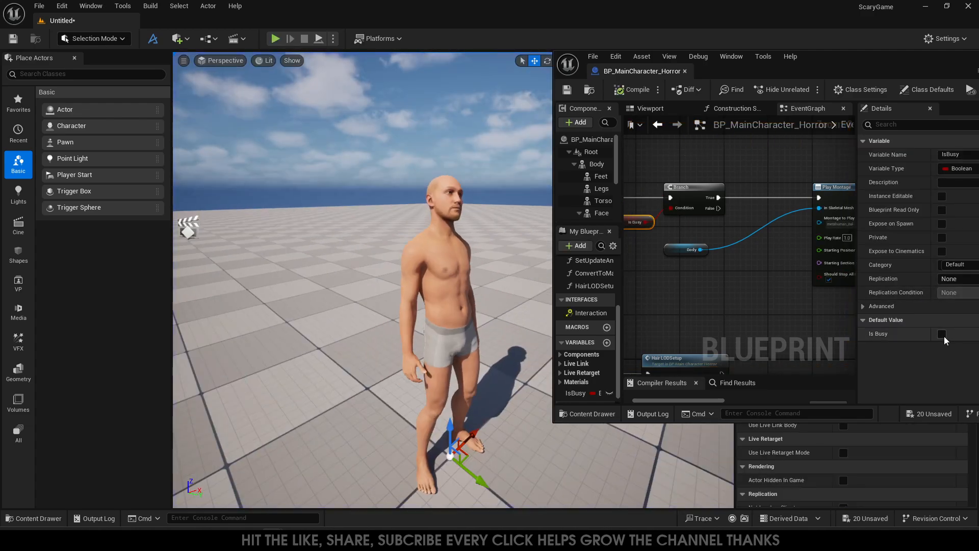
# - Enable the default value of the IsBusy variable and compile the blueprint
pyautogui.click(941, 334)
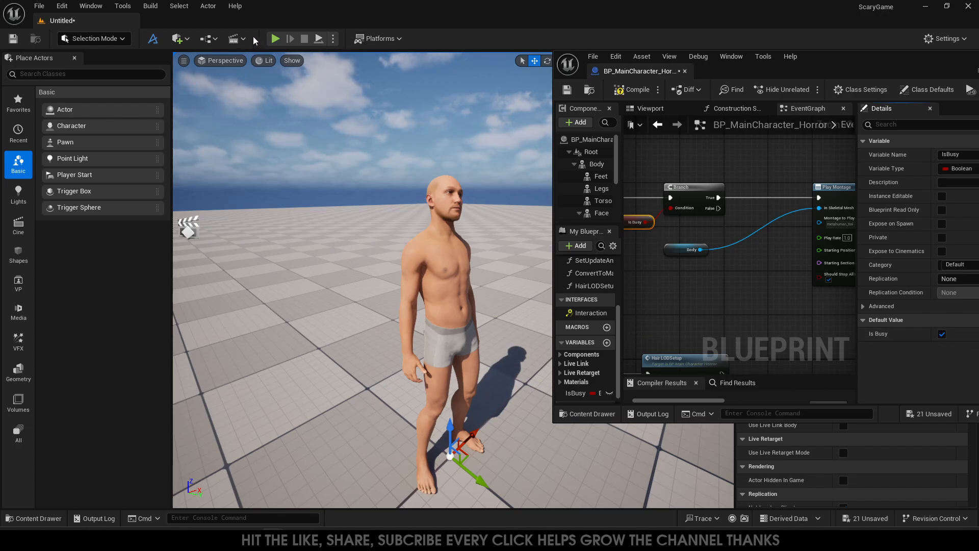
pyautogui.click(13, 38)
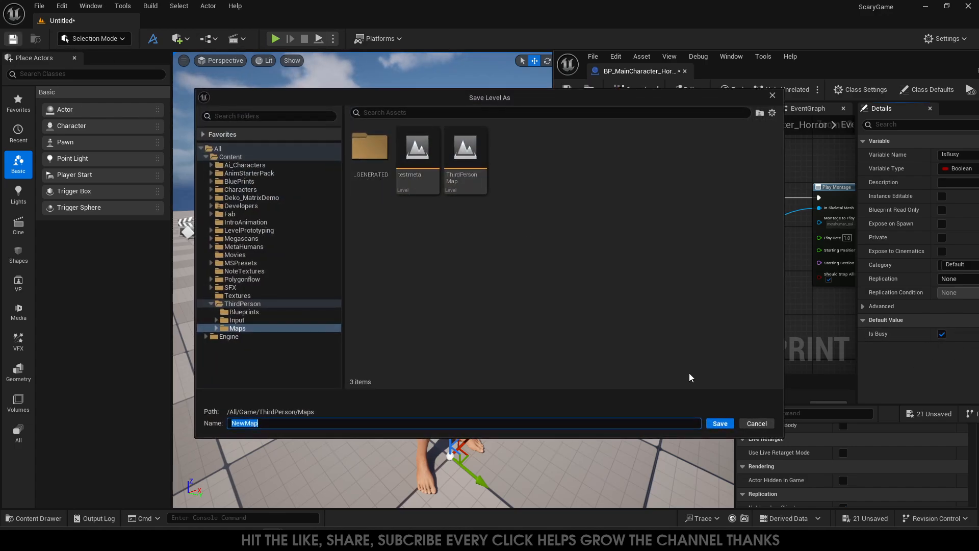
pyautogui.click(745, 426)
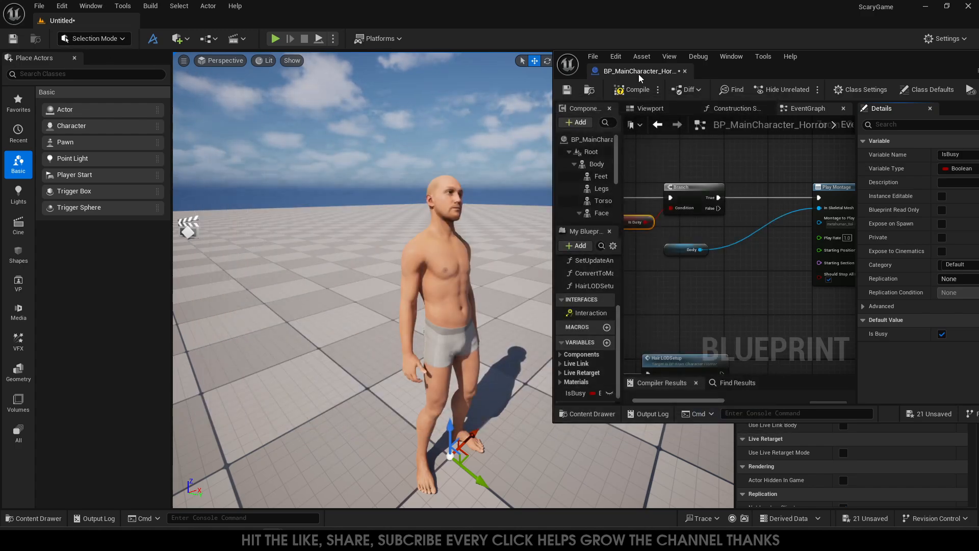
pyautogui.click(632, 90)
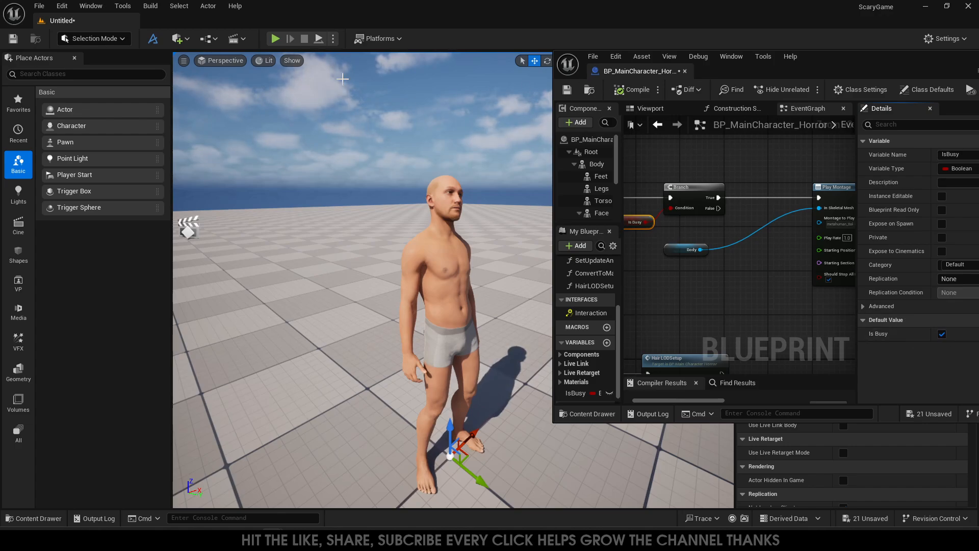
# - Play the level and interact repeatedly with the MetaHuman from different angles to test the default IsBusy value
pyautogui.hotkey('alt', 'p')
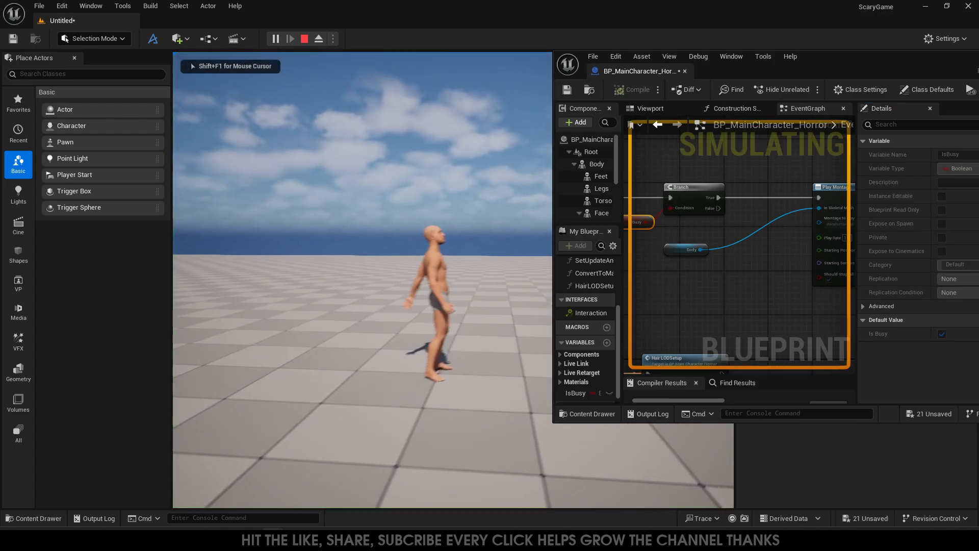
pyautogui.press('w')
pyautogui.press('e')
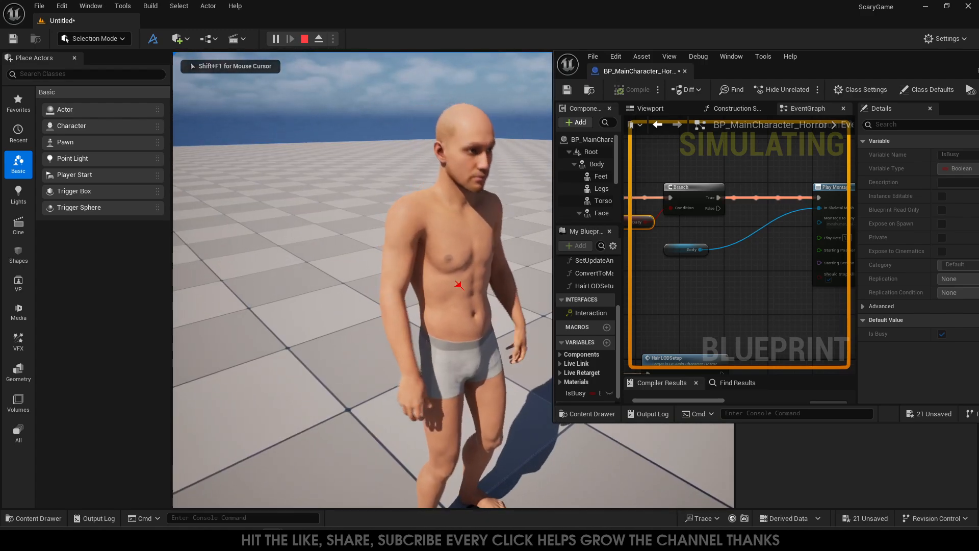
pyautogui.press('d')
pyautogui.press('e')
pyautogui.press('e')
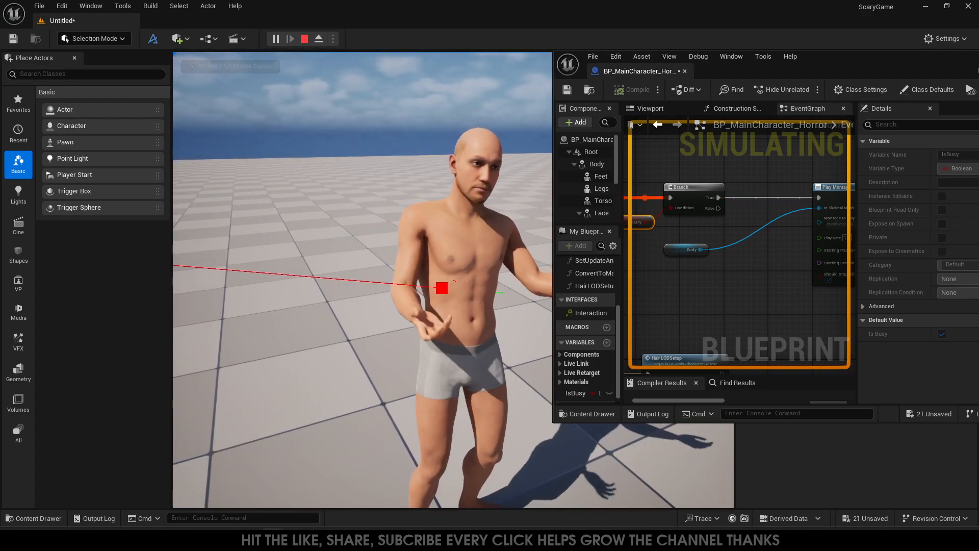
pyautogui.press('e')
pyautogui.press('e')
pyautogui.press('e')
pyautogui.press('e')
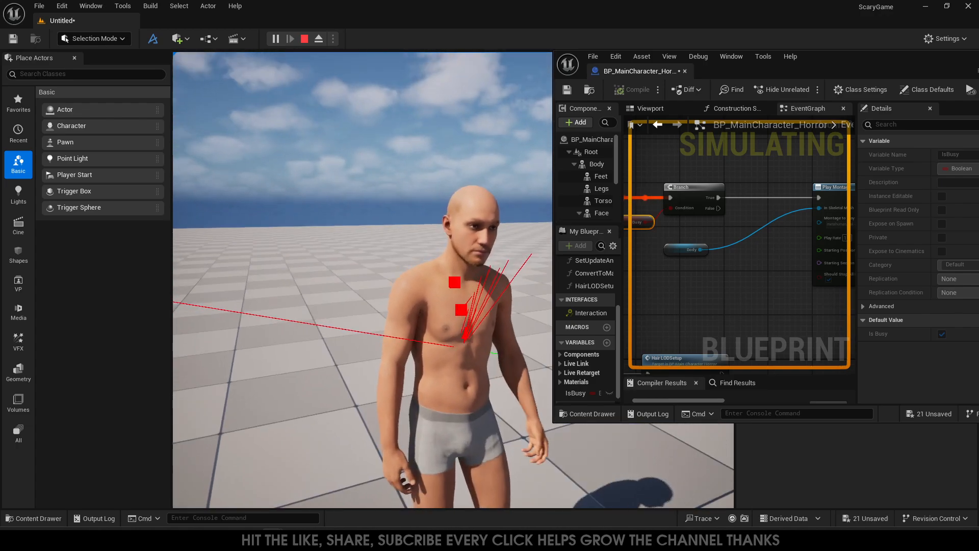
pyautogui.press('e')
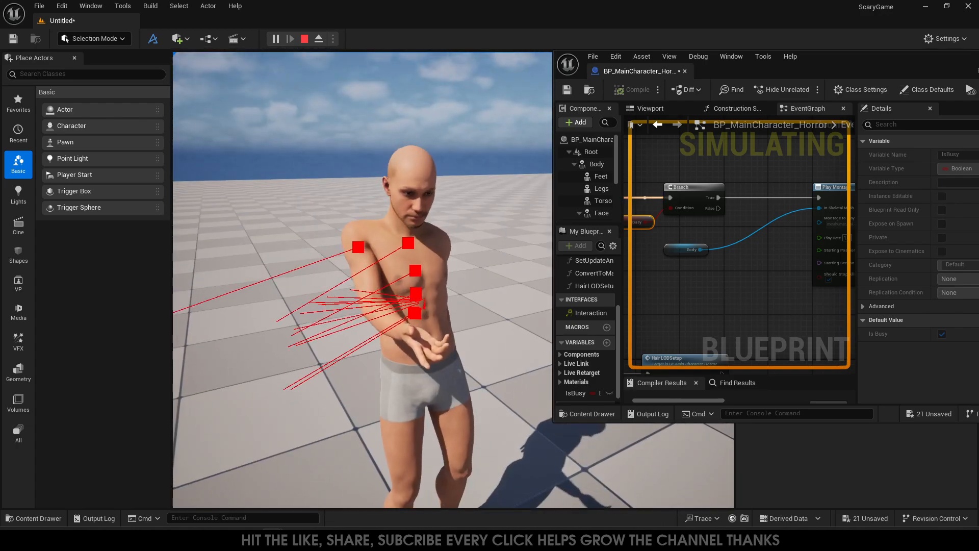
# - Check the SET nodes in the enlarged blueprint editor during play, return to the game, interact once more and stop the session
pyautogui.hotkey('shift', 'F1')
pyautogui.moveTo(832, 59); pyautogui.dragTo(803, 67)
pyautogui.doubleClick(794, 56)
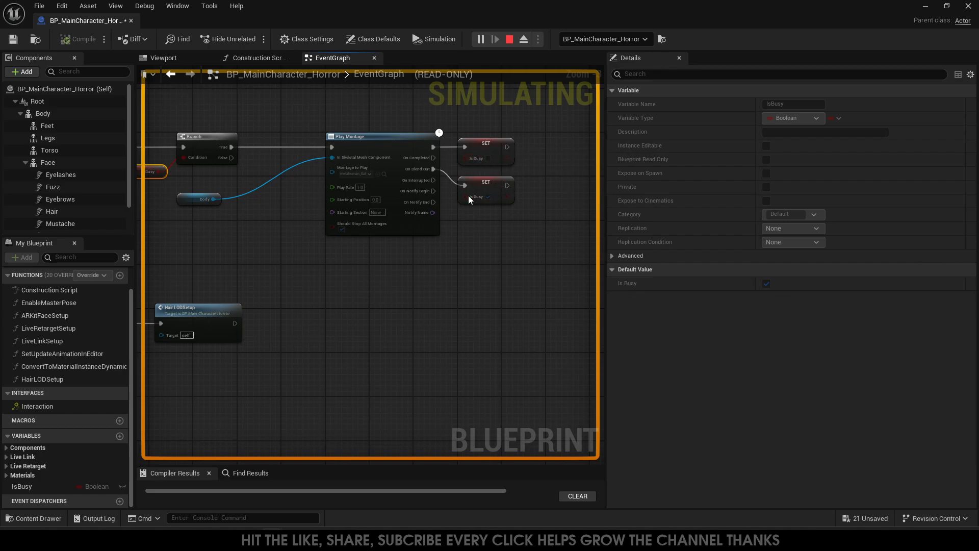
pyautogui.moveTo(648, 26); pyautogui.dragTo(774, 79)
pyautogui.click(459, 81)
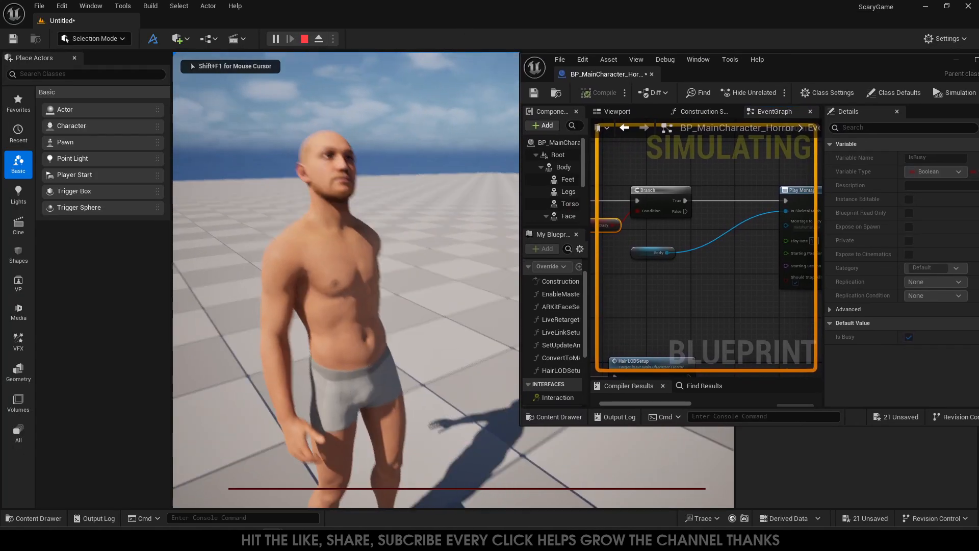
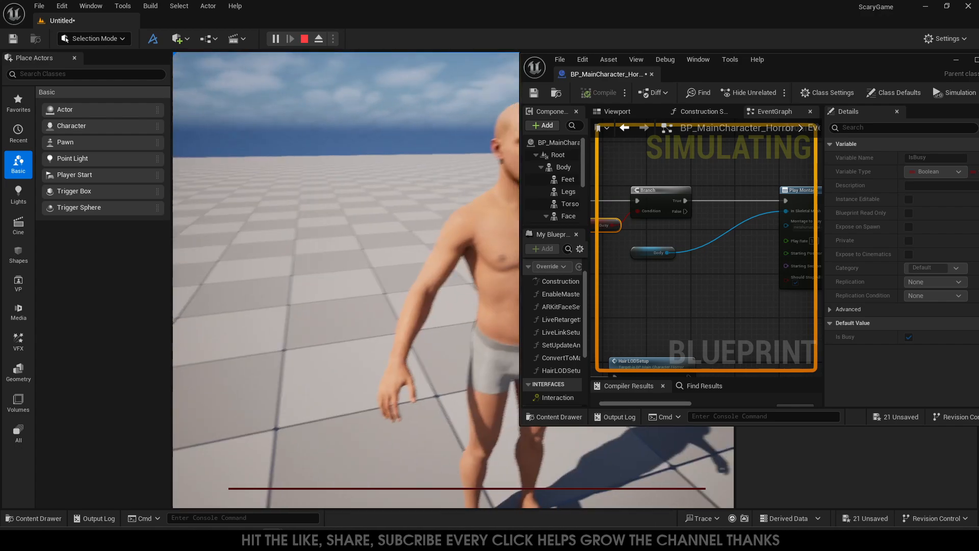
pyautogui.press('e')
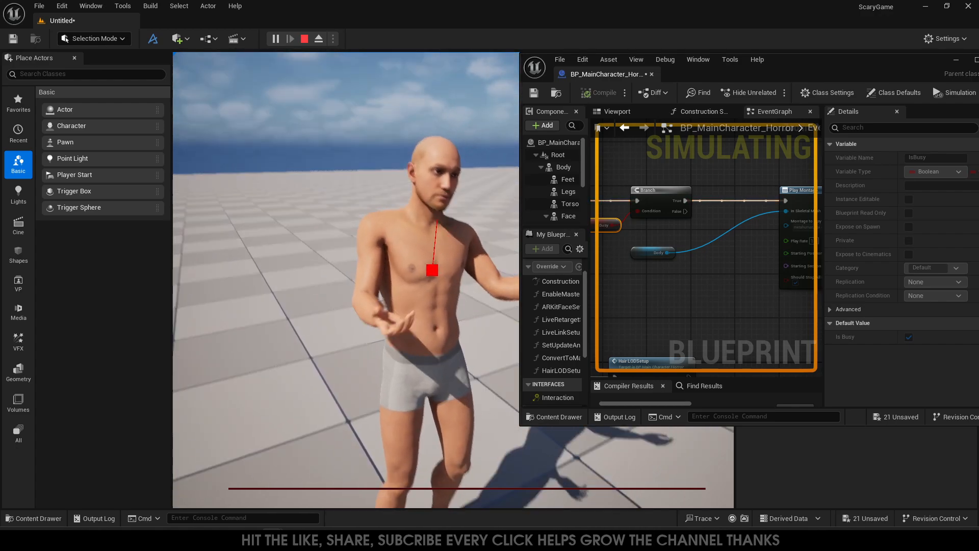
pyautogui.press('Escape')
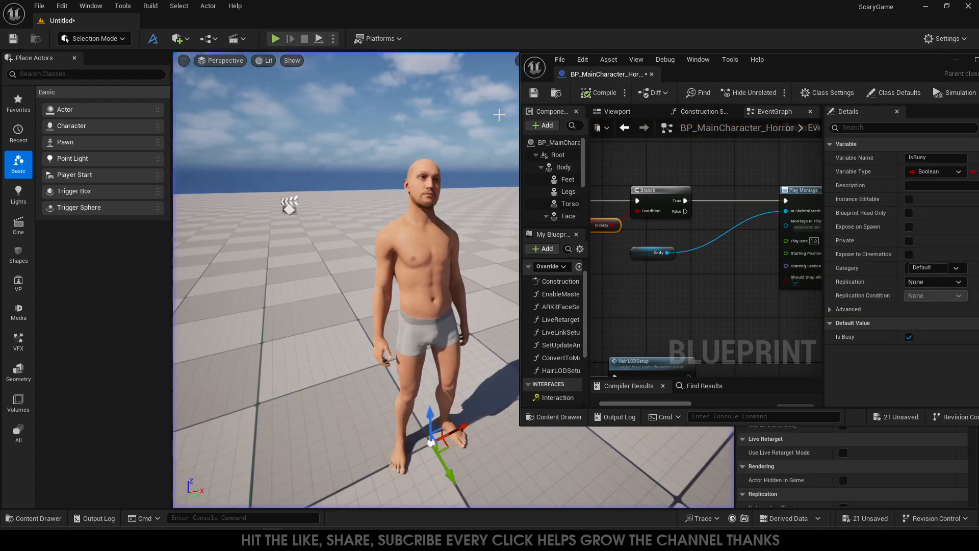
# - Maximize the blueprint editor and review the IsBusy variable and the node chain from Event Interaction to the SET nodes
pyautogui.doubleClick(882, 57)
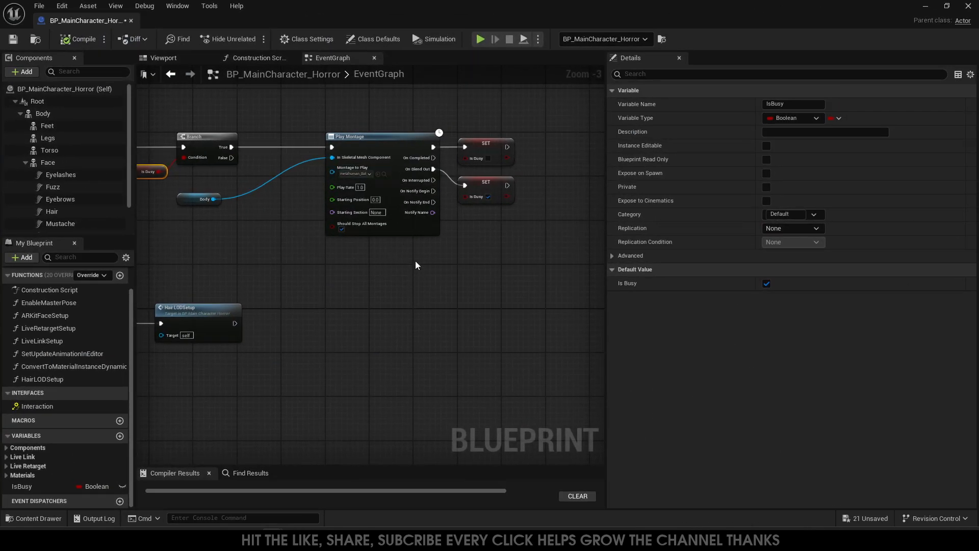
pyautogui.moveTo(415, 265); pyautogui.dragTo(470, 281, button='right')
pyautogui.click(40, 486)
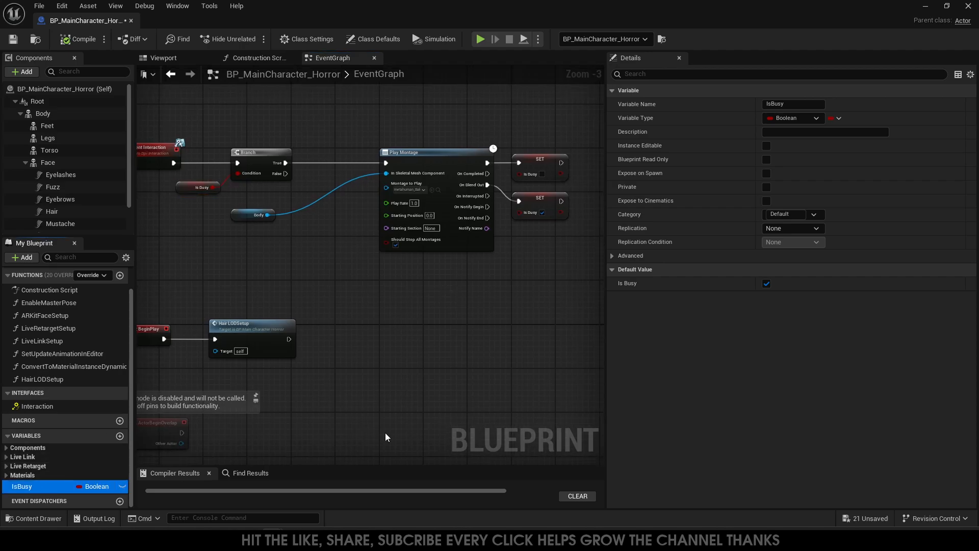
pyautogui.moveTo(276, 259); pyautogui.dragTo(296, 275, button='right')
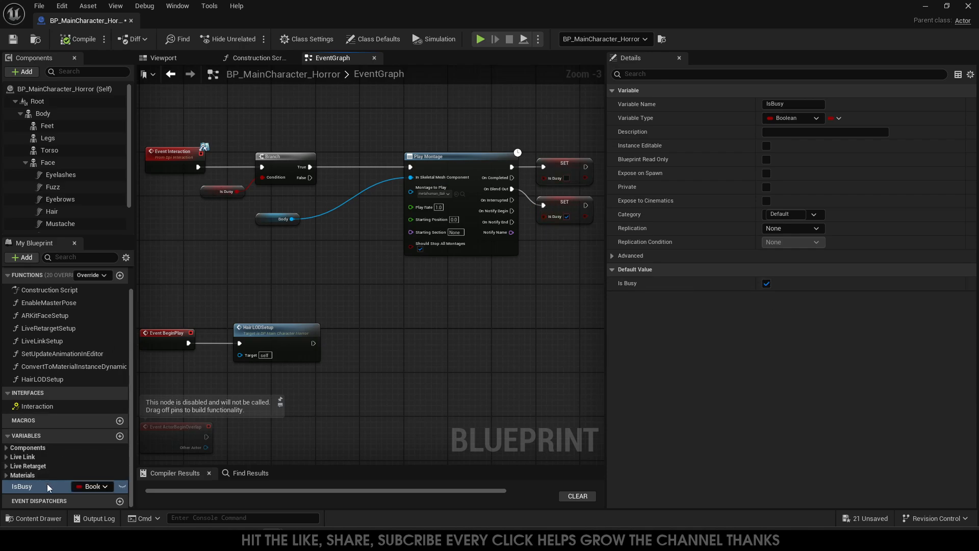
pyautogui.click(32, 487)
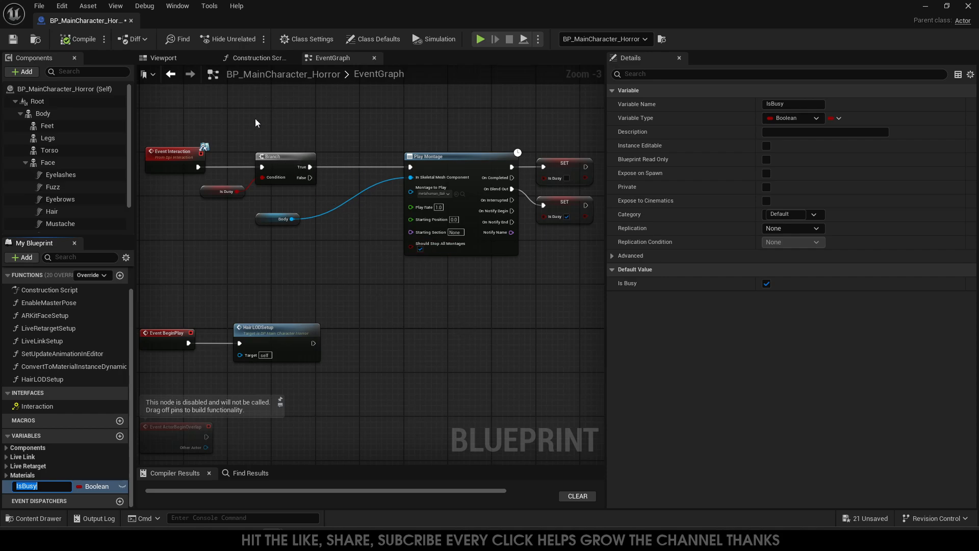
pyautogui.moveTo(317, 287); pyautogui.dragTo(314, 235, button='right')
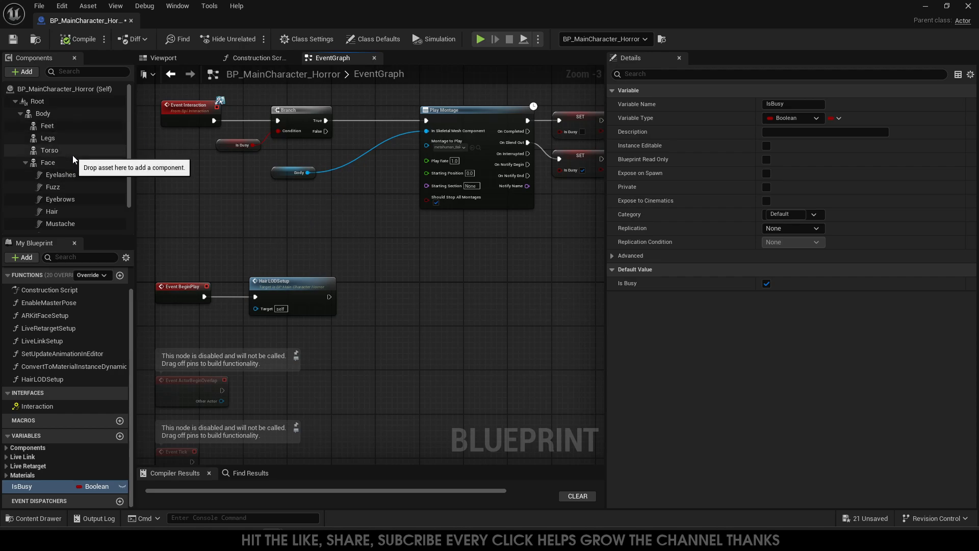
pyautogui.moveTo(205, 201); pyautogui.dragTo(182, 187, button='right')
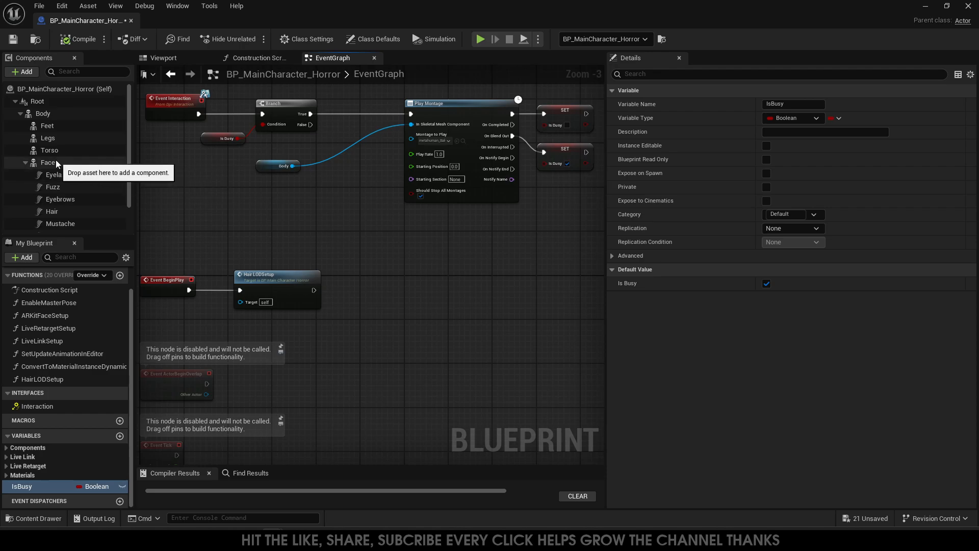
# - Add a Face component reference with its own Play Montage node and place that node below the body's Play Montage
pyautogui.moveTo(48, 163); pyautogui.dragTo(391, 280)
pyautogui.write('play mon')
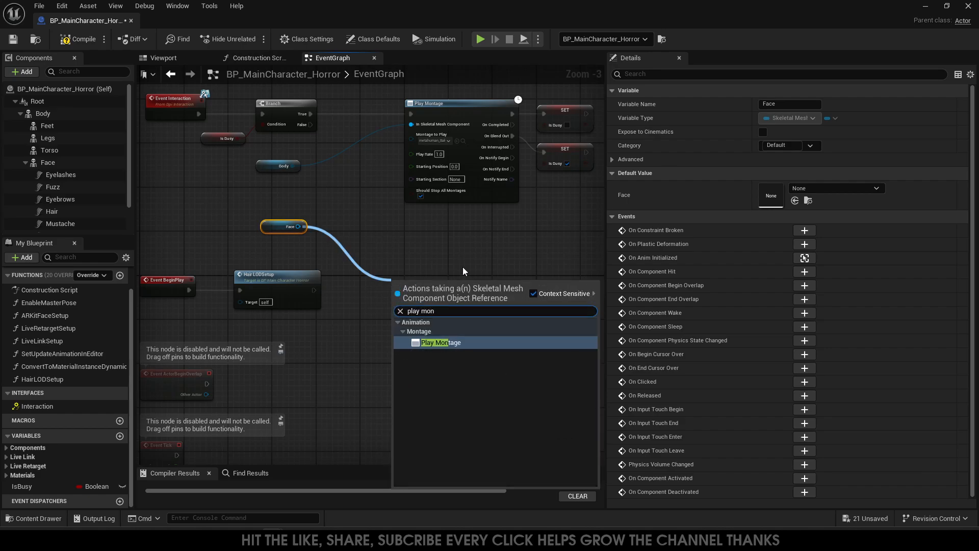
pyautogui.press('Return')
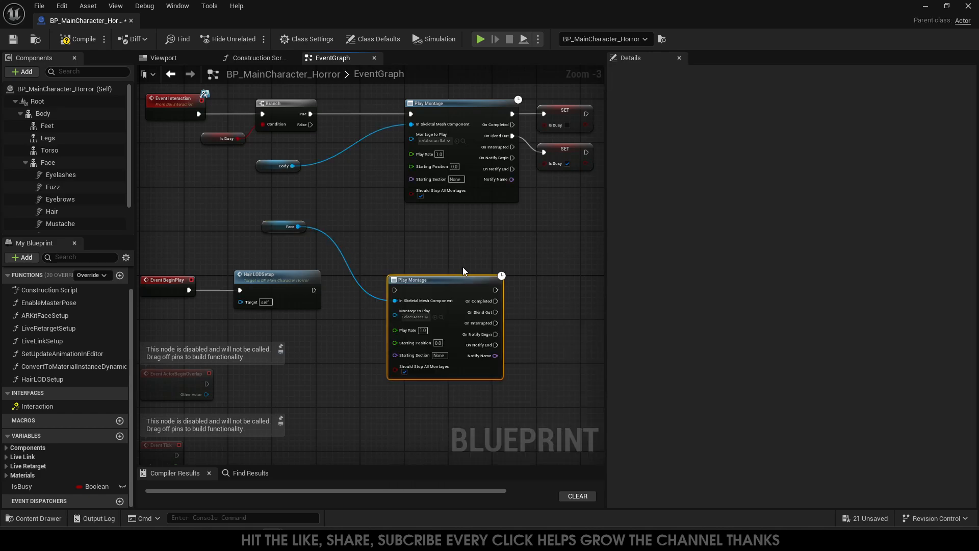
pyautogui.moveTo(454, 280); pyautogui.dragTo(471, 241)
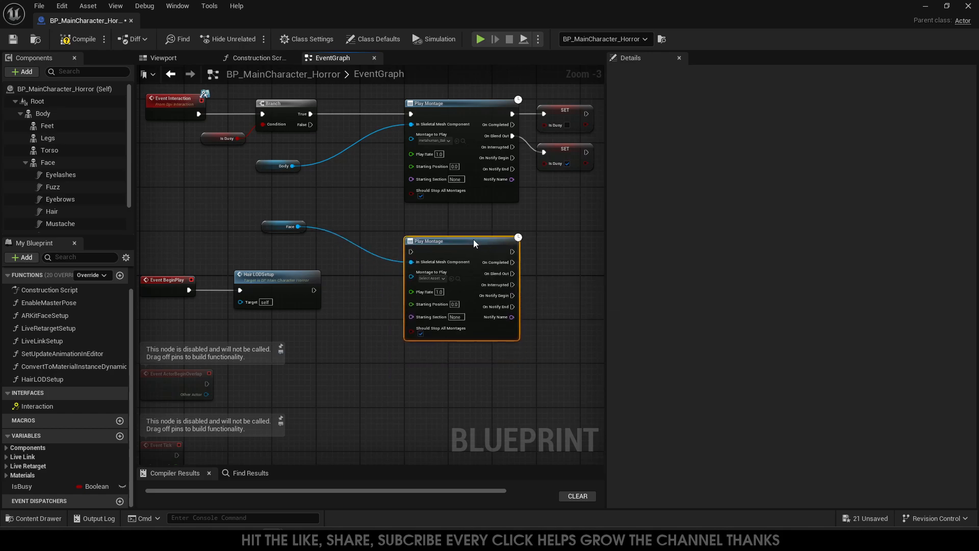
# - Insert a Sequence node with an extra output after the Branch's True output, feeding the body montage from Then 0 and face montage from Then 1
pyautogui.moveTo(310, 113); pyautogui.dragTo(412, 252)
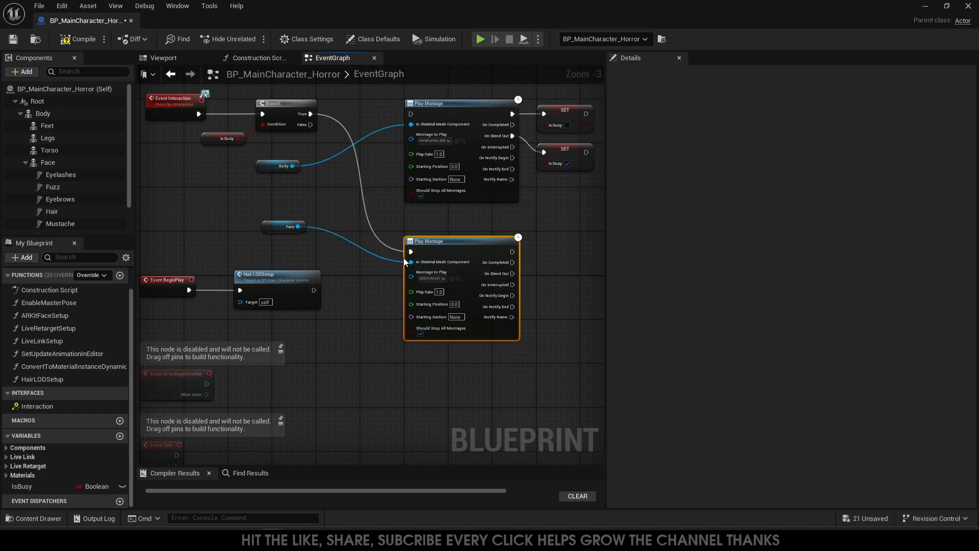
pyautogui.keyDown('alt'); pyautogui.click(358, 160); pyautogui.keyUp('alt')
pyautogui.moveTo(311, 114); pyautogui.dragTo(345, 121)
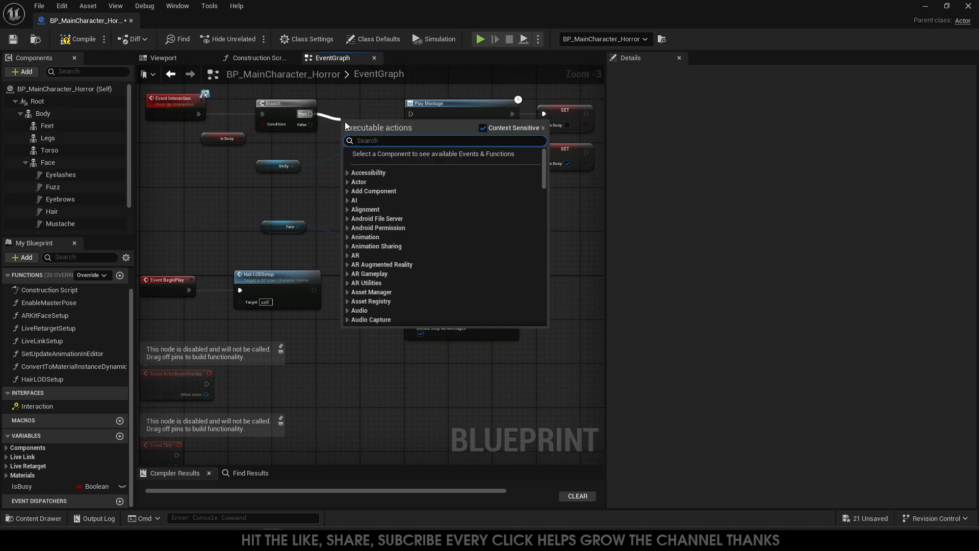
pyautogui.write('seq')
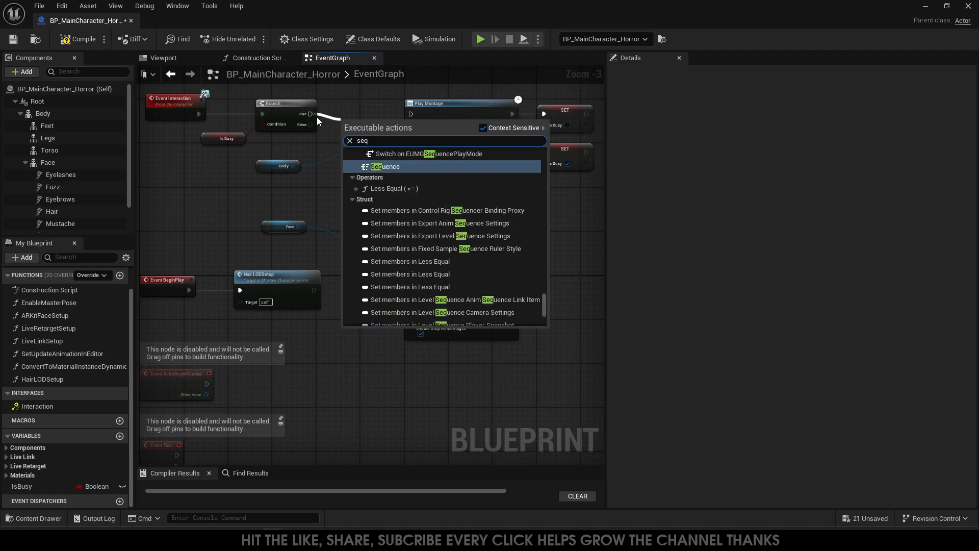
pyautogui.click(375, 167)
pyautogui.moveTo(366, 127); pyautogui.dragTo(349, 105)
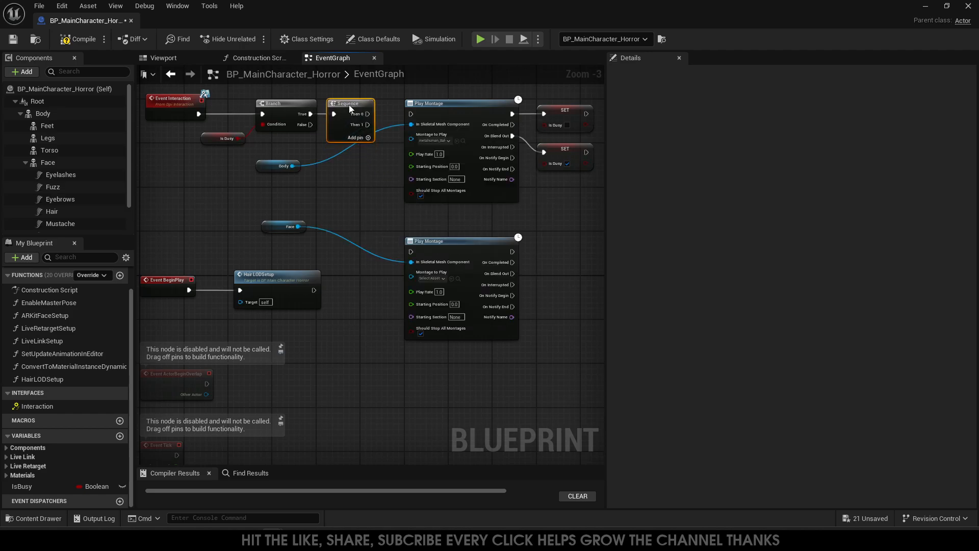
pyautogui.click(367, 138)
pyautogui.moveTo(368, 125); pyautogui.dragTo(449, 218)
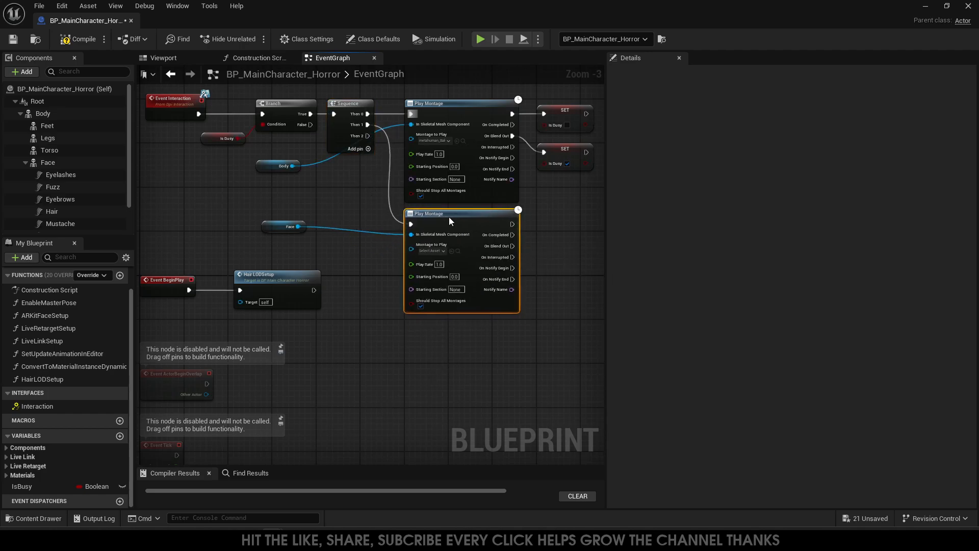
# - Place the Body and Face references directly above their Play Montage nodes and add another output to the Sequence node
pyautogui.click(253, 175)
pyautogui.moveTo(265, 167); pyautogui.dragTo(420, 111)
pyautogui.moveTo(454, 246); pyautogui.dragTo(454, 279)
pyautogui.moveTo(280, 249); pyautogui.dragTo(423, 254)
pyautogui.moveTo(352, 261); pyautogui.dragTo(344, 260, button='right')
pyautogui.click(360, 172)
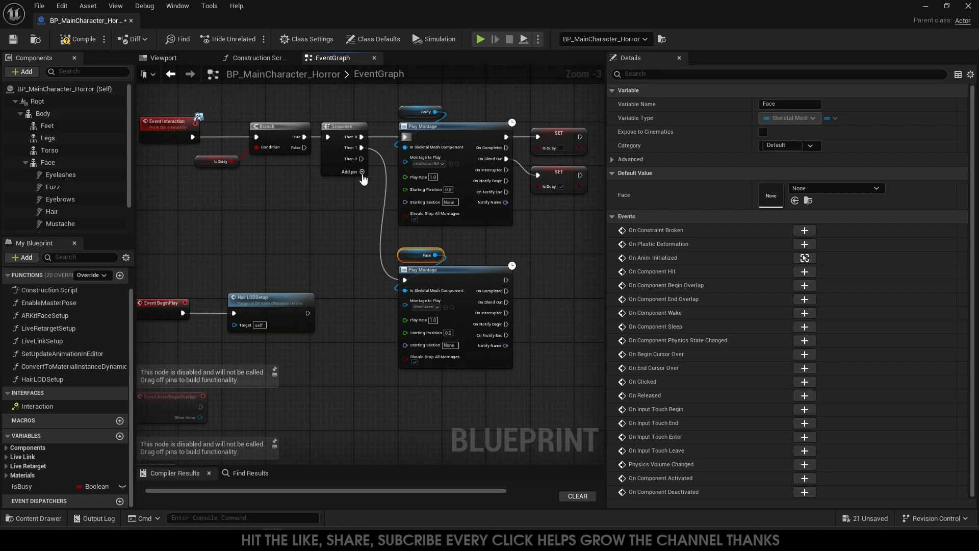
# - Add a Spawn Sound at Location node driven by the Sequence's Then 2 output and place it below the face's Play Montage
pyautogui.moveTo(371, 267); pyautogui.dragTo(365, 238, button='right')
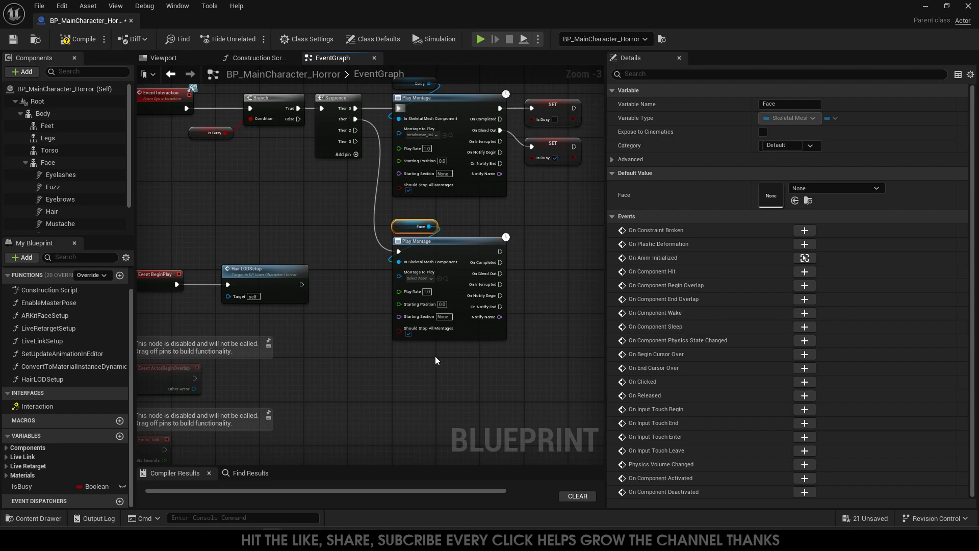
pyautogui.scroll(-1, 443, 367)
pyautogui.moveTo(460, 388); pyautogui.dragTo(432, 334, button='right')
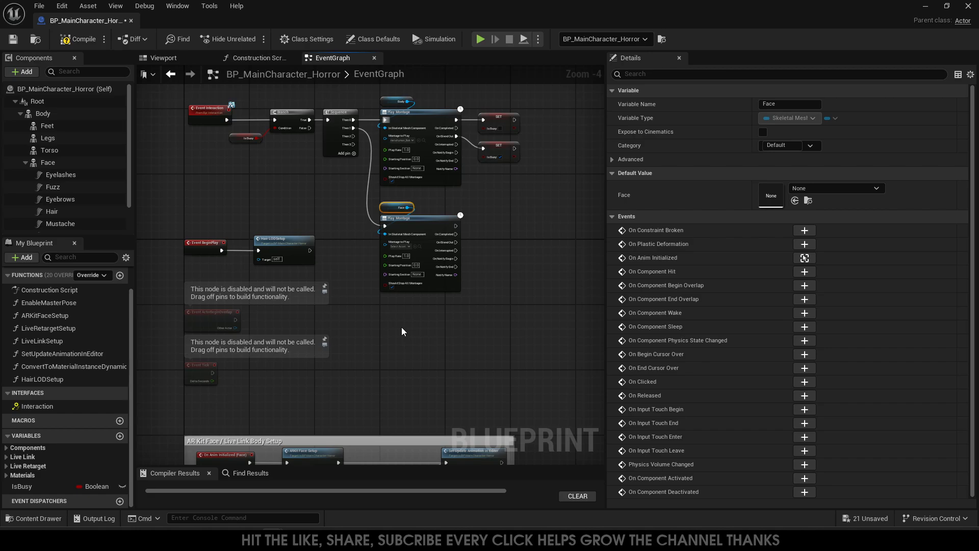
pyautogui.moveTo(353, 145); pyautogui.dragTo(396, 340)
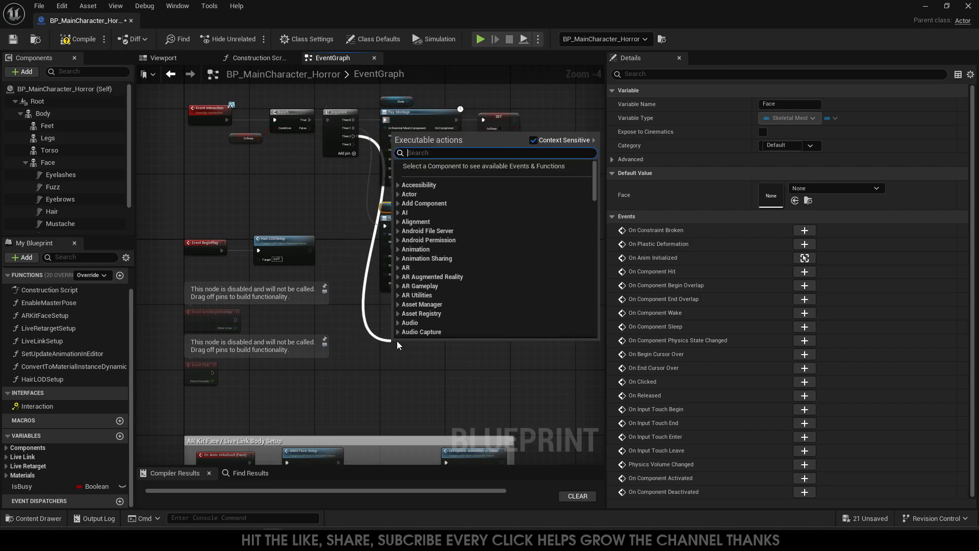
pyautogui.write('sp')
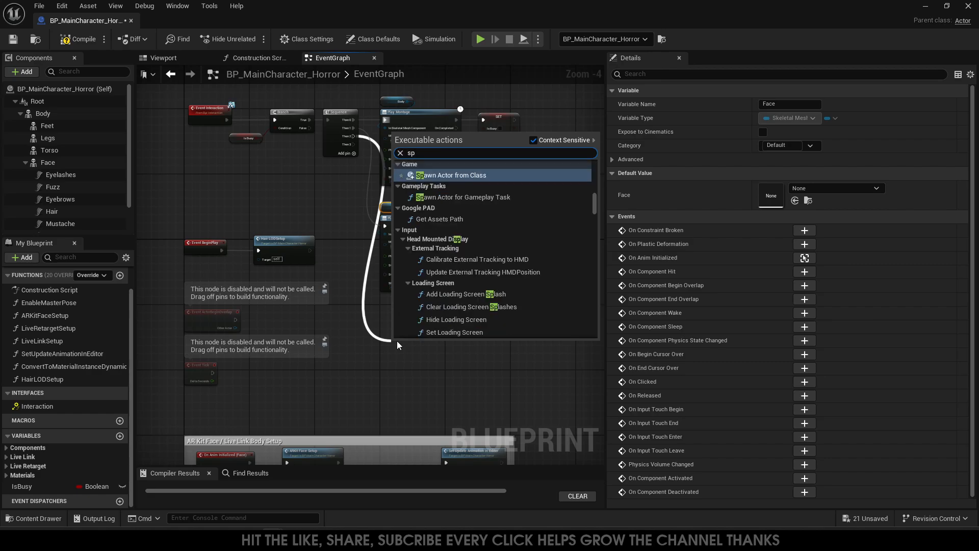
pyautogui.write('awn soun')
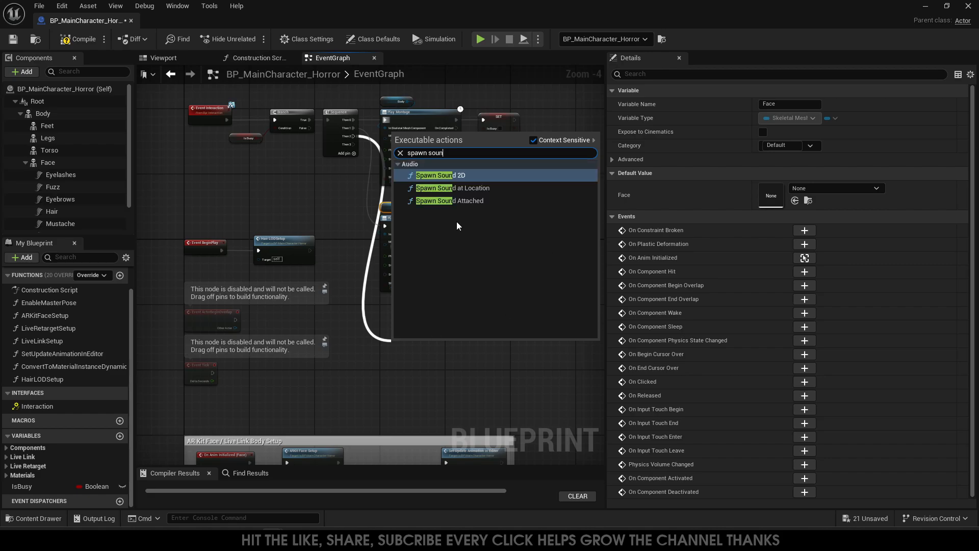
pyautogui.click(453, 187)
pyautogui.scroll(2, 470, 344)
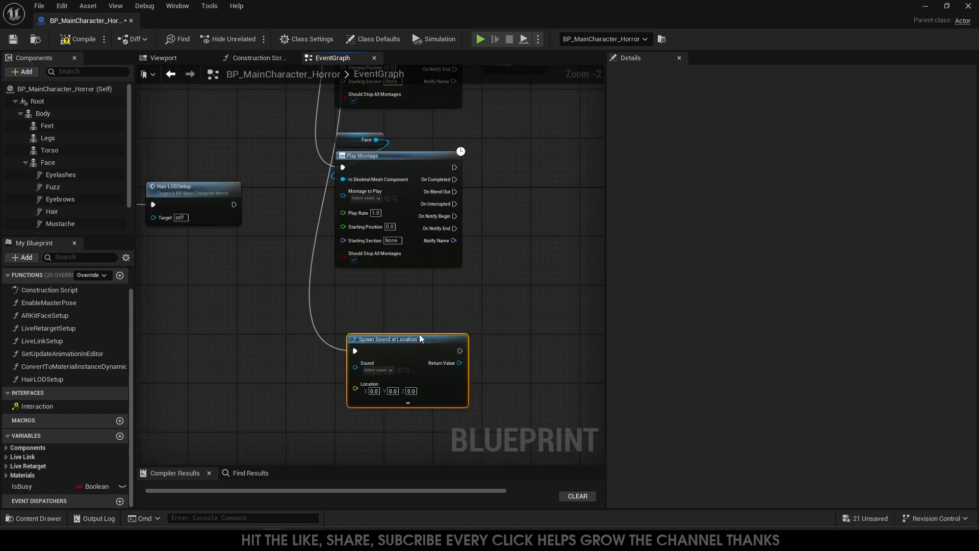
pyautogui.click(419, 332)
pyautogui.moveTo(417, 340); pyautogui.dragTo(415, 311)
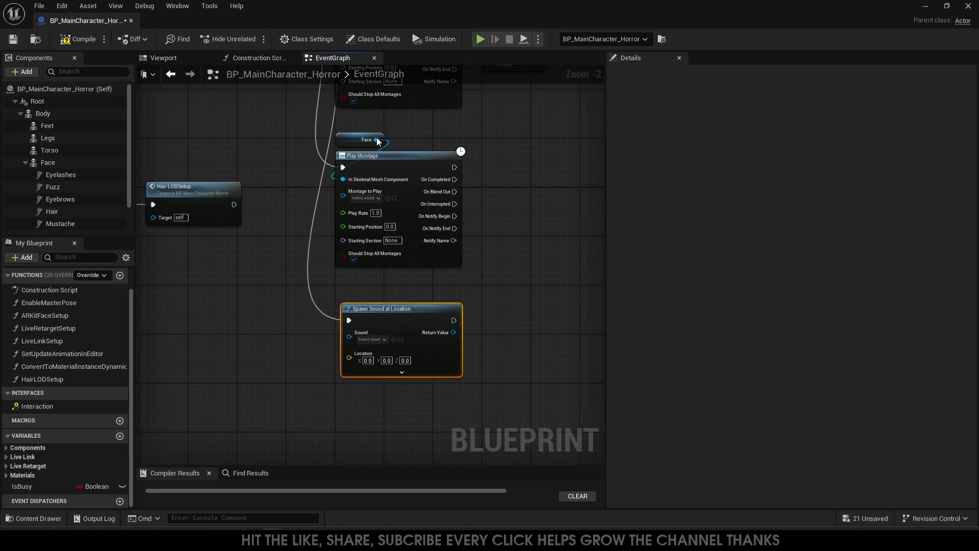
# - Add a Get World Location node from the Face reference and feed it into the Spawn Sound node's Location
pyautogui.moveTo(378, 141); pyautogui.dragTo(512, 143)
pyautogui.write('get')
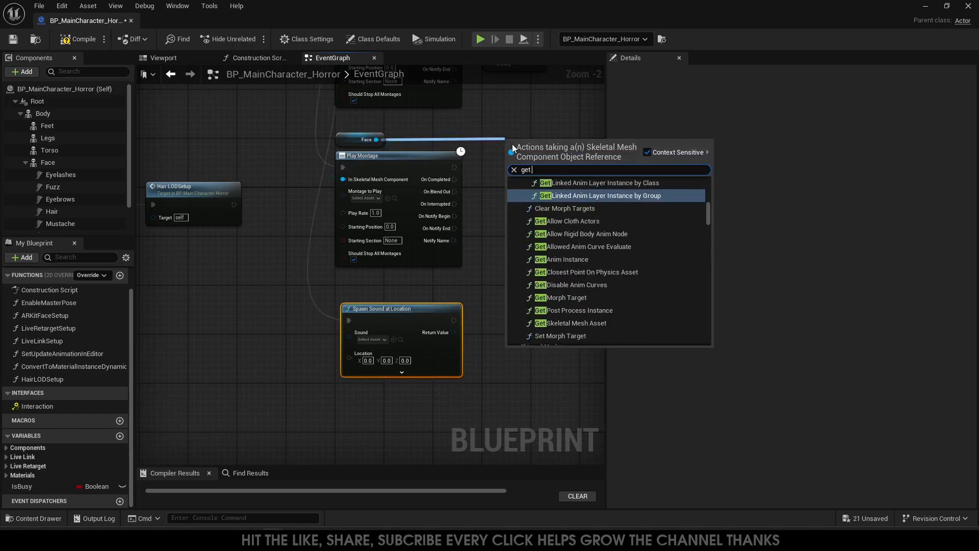
pyautogui.write(' worl')
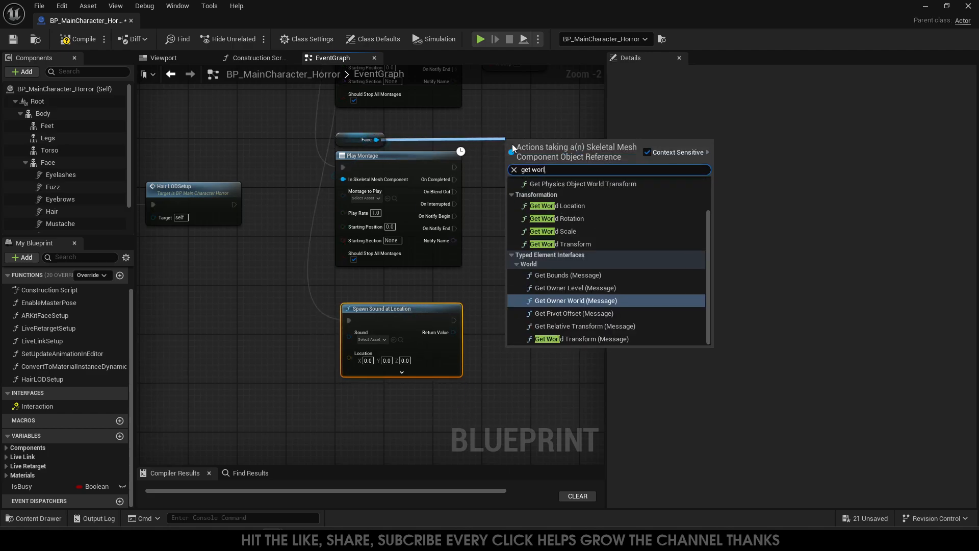
pyautogui.click(579, 206)
pyautogui.moveTo(528, 141); pyautogui.dragTo(314, 340)
# - Set the Spawn Sound node's sound to HelloThere and its attenuation to VoiceOnPhoneSoundAttenuation1, and collapse its advanced pins
pyautogui.click(369, 339)
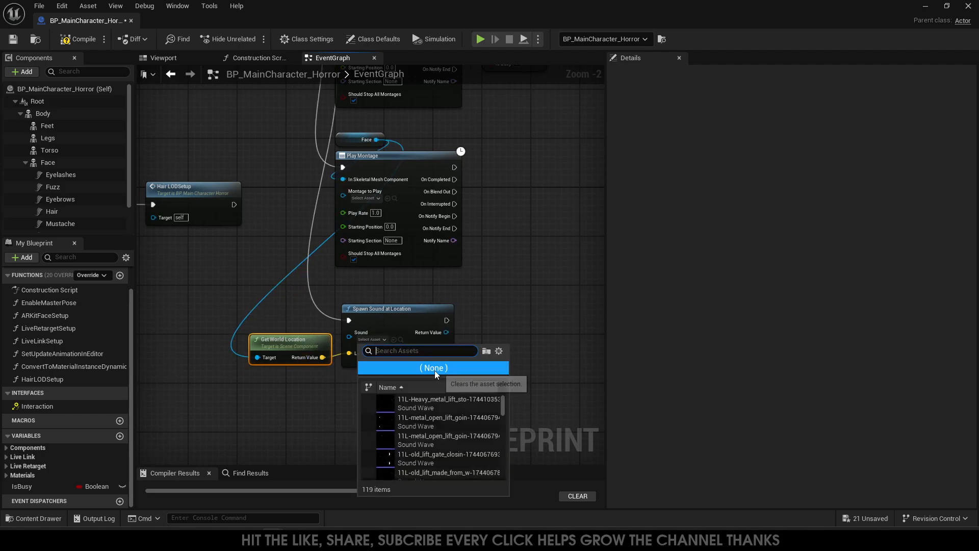
pyautogui.write('hello')
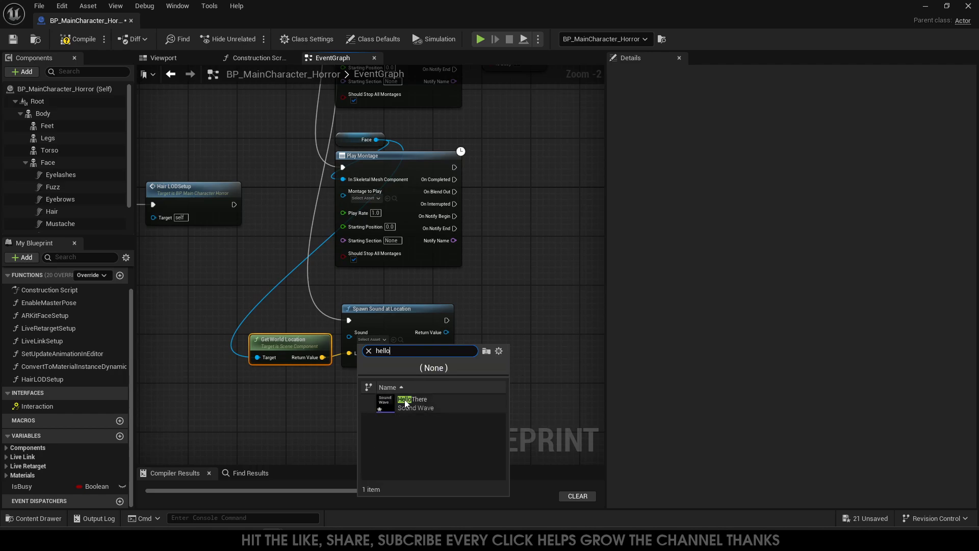
pyautogui.click(406, 403)
pyautogui.click(397, 369)
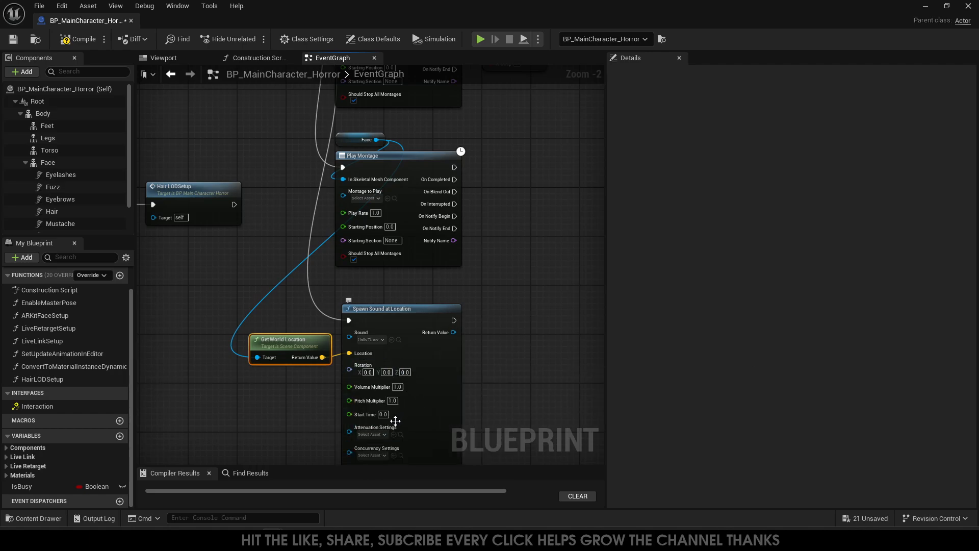
pyautogui.click(382, 434)
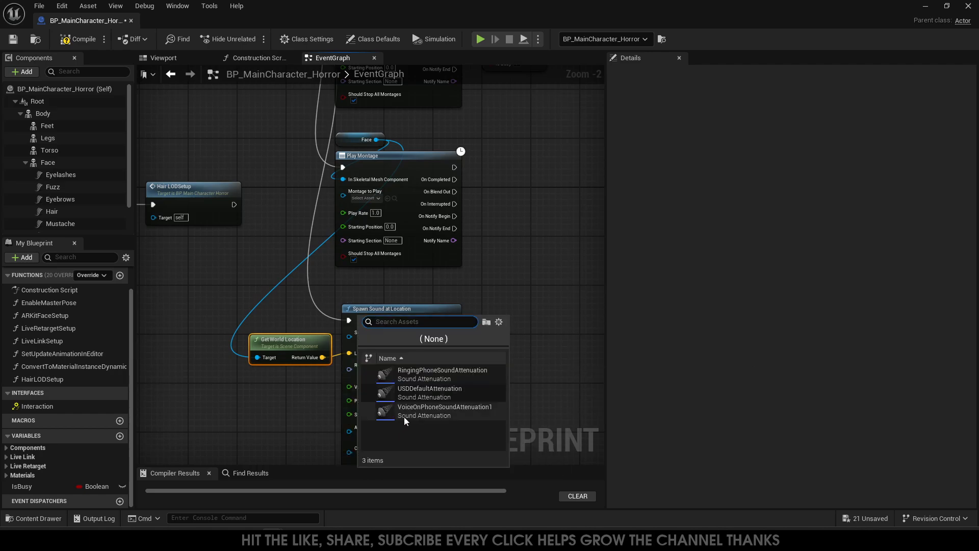
pyautogui.click(442, 412)
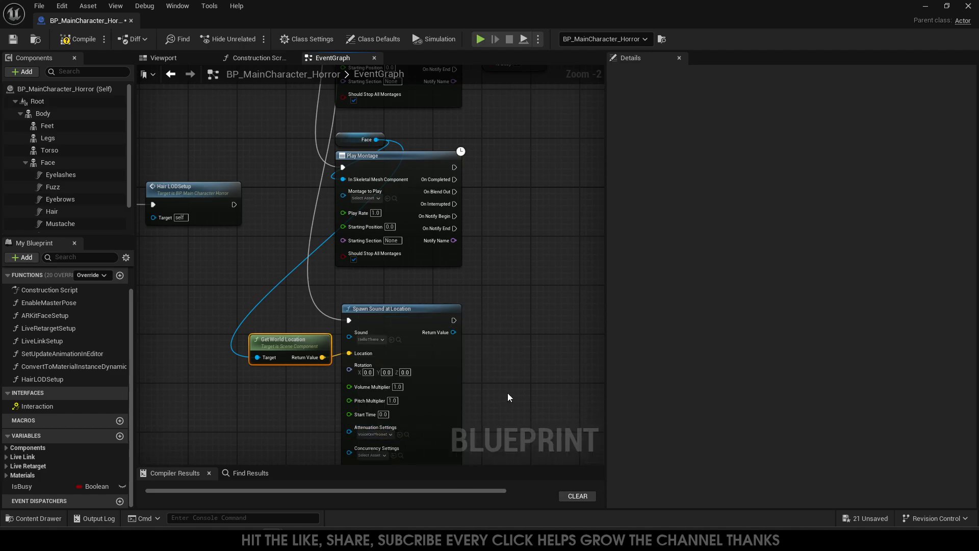
pyautogui.moveTo(506, 392); pyautogui.dragTo(513, 334, button='right')
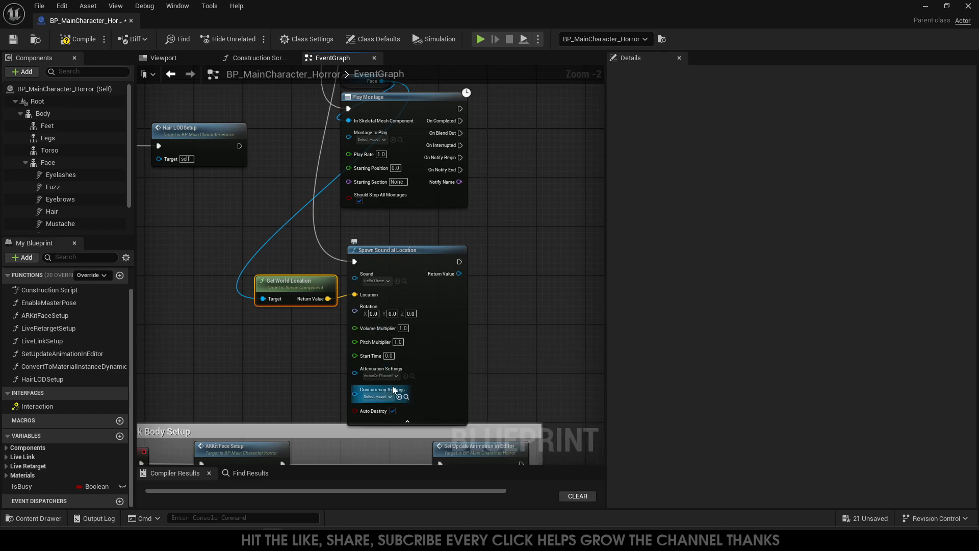
pyautogui.click(407, 421)
pyautogui.moveTo(400, 250)
pyautogui.mouseDown()
pyautogui.moveTo(402, 265)
pyautogui.moveTo(408, 257)
pyautogui.mouseUp()
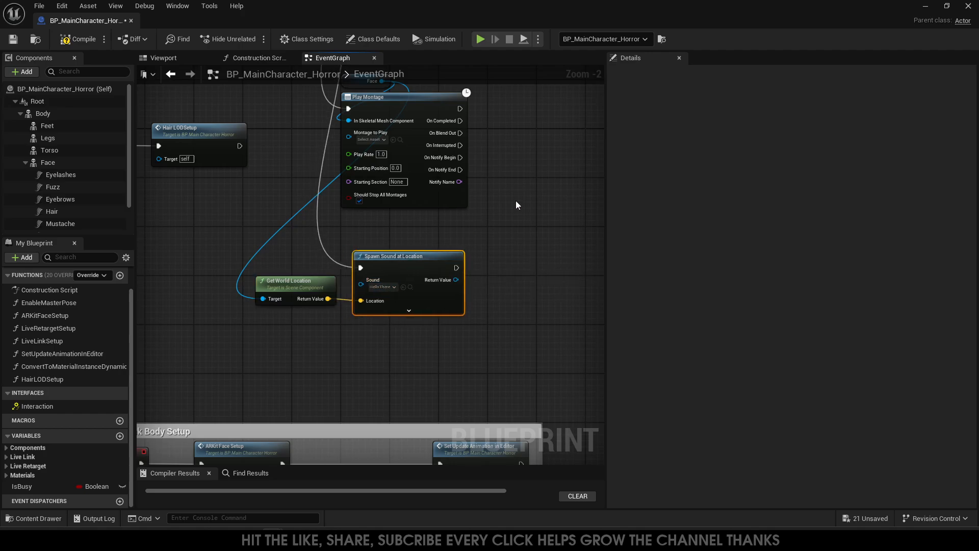
# - Add a Play Montage node after the SET node that turns IsBusy on
pyautogui.moveTo(503, 183); pyautogui.dragTo(512, 302, button='right')
pyautogui.scroll(-1, 512, 302)
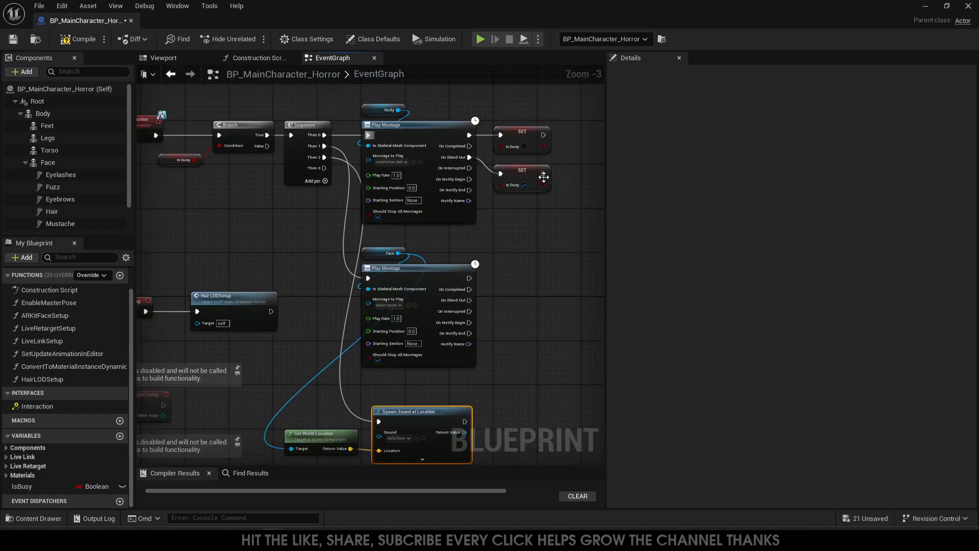
pyautogui.moveTo(508, 246); pyautogui.dragTo(482, 231, button='right')
pyautogui.scroll(-1, 478, 249)
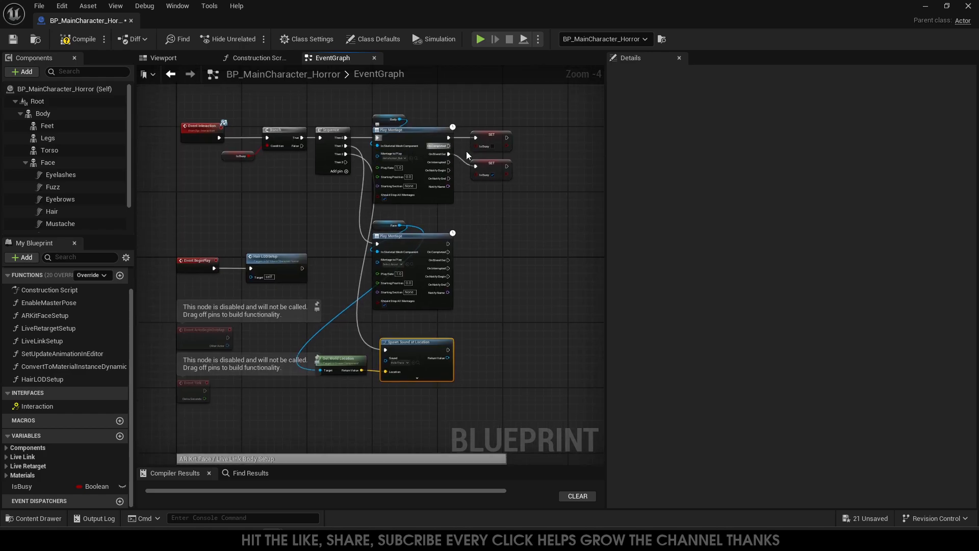
pyautogui.moveTo(530, 260); pyautogui.dragTo(488, 263, button='right')
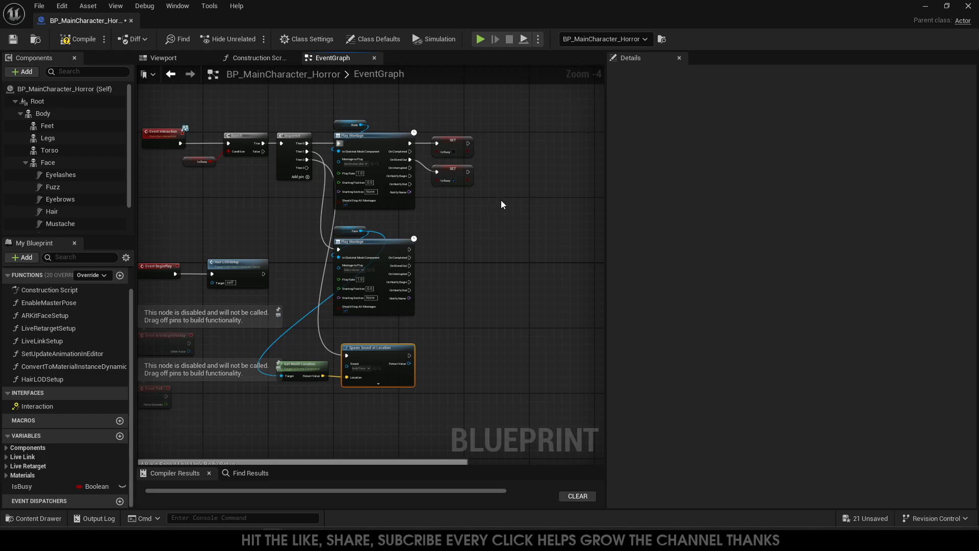
pyautogui.moveTo(472, 172); pyautogui.dragTo(510, 169)
pyautogui.write('play mon')
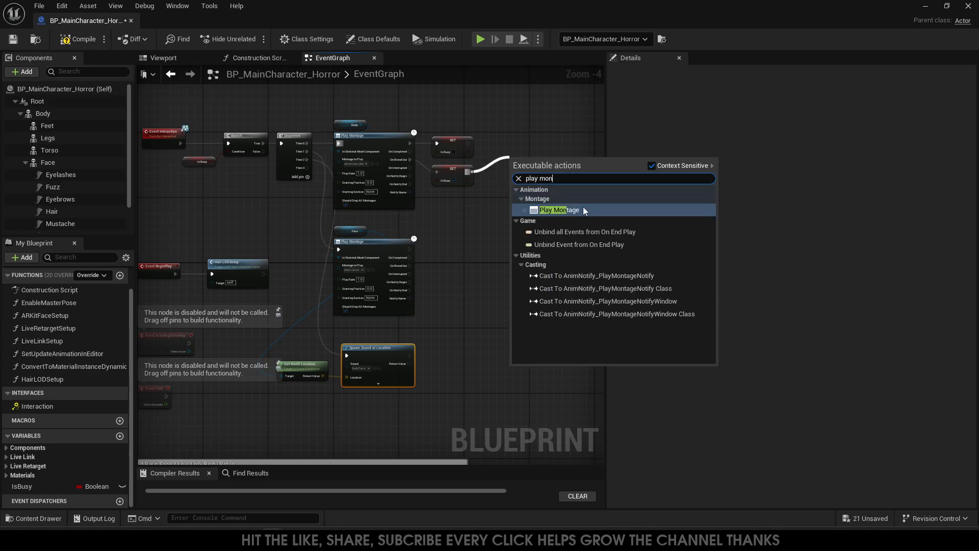
pyautogui.click(559, 210)
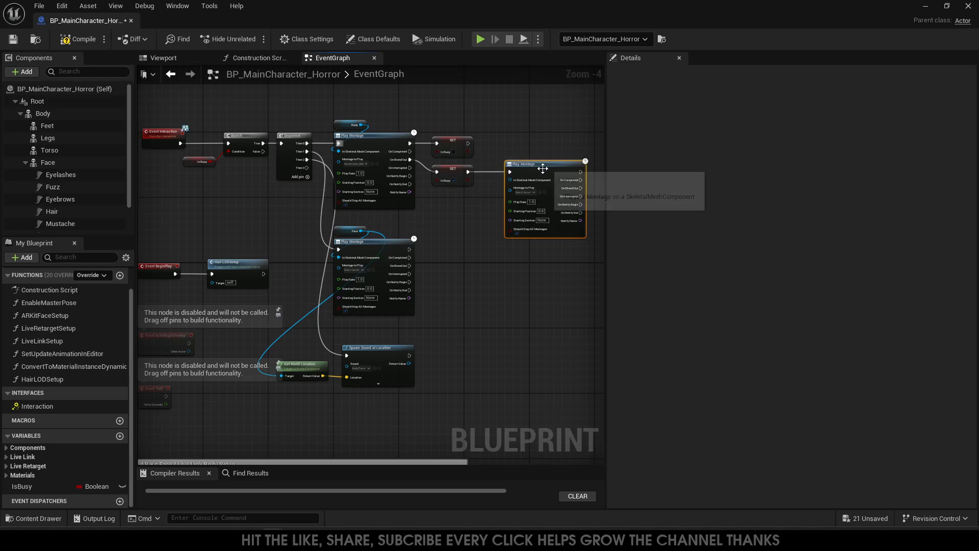
# - Connect the Body reference to the new Play Montage node's In Skeletal Mesh Component and choose Happy_Idle_Anim_Montage as its montage
pyautogui.scroll(1, 489, 226)
pyautogui.moveTo(489, 221); pyautogui.dragTo(436, 228, button='right')
pyautogui.moveTo(392, 190); pyautogui.dragTo(431, 197, button='right')
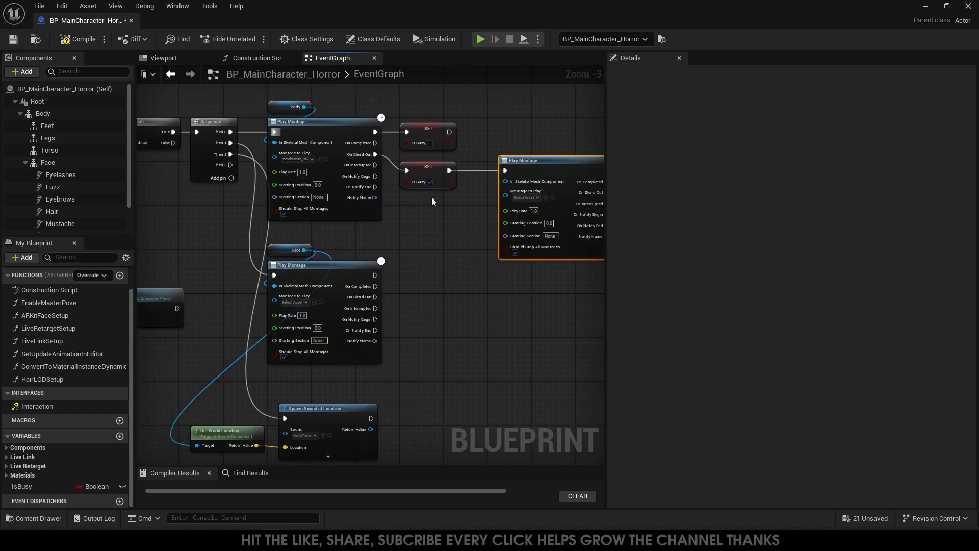
pyautogui.moveTo(304, 106); pyautogui.dragTo(507, 196)
pyautogui.moveTo(304, 106); pyautogui.dragTo(505, 186)
pyautogui.moveTo(505, 181); pyautogui.dragTo(505, 181)
pyautogui.click(525, 198)
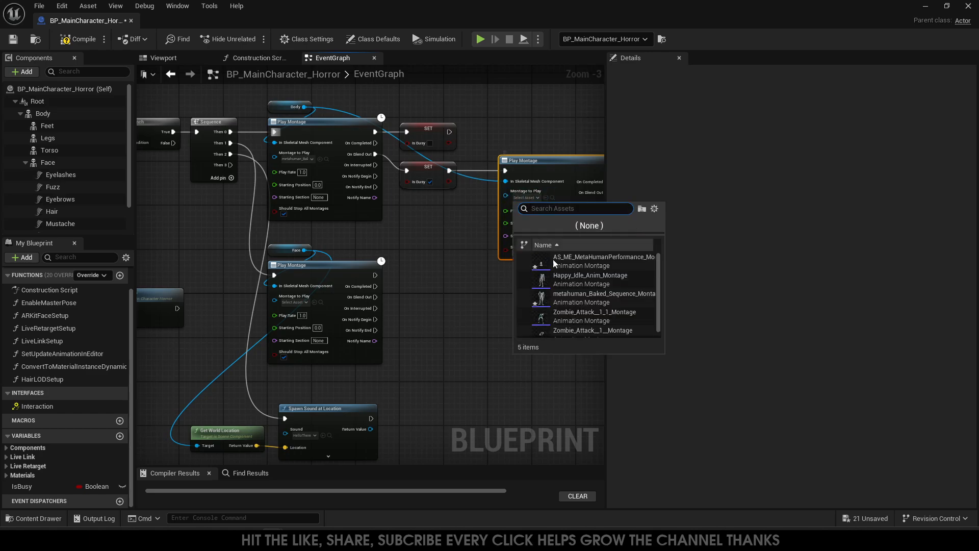
pyautogui.click(593, 280)
pyautogui.moveTo(470, 288); pyautogui.dragTo(448, 277, button='right')
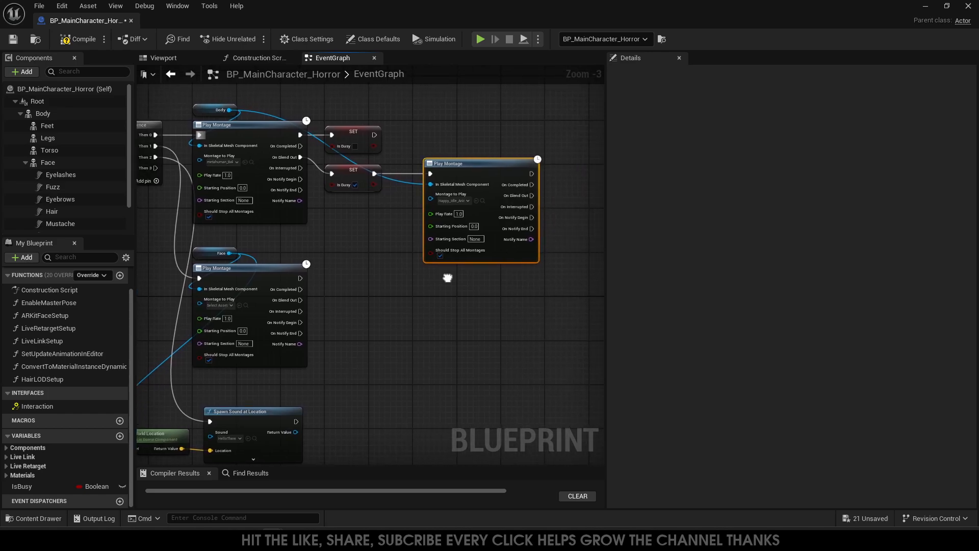
pyautogui.scroll(1, 507, 267)
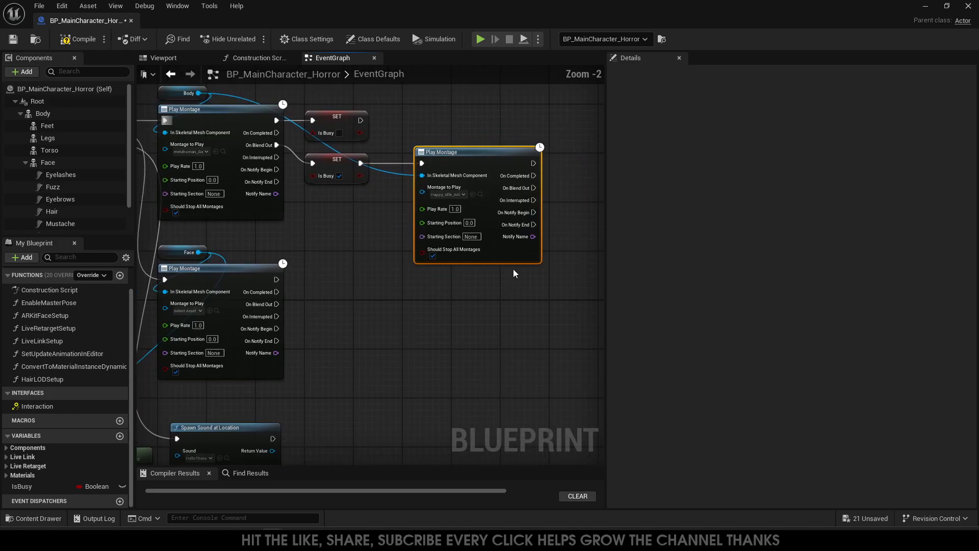
pyautogui.moveTo(538, 196); pyautogui.dragTo(511, 193, button='right')
pyautogui.moveTo(506, 186); pyautogui.dragTo(536, 182)
pyautogui.click(532, 182)
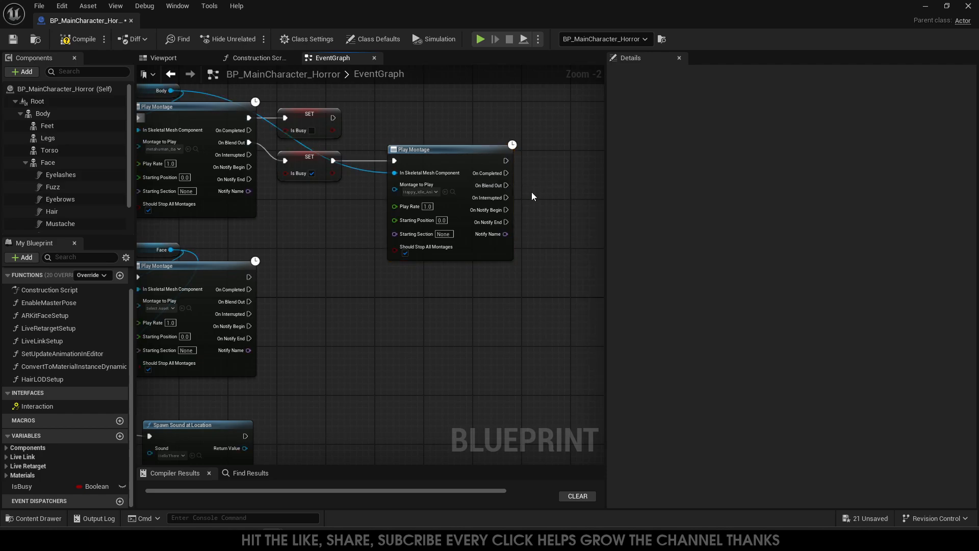
pyautogui.moveTo(506, 185); pyautogui.dragTo(567, 249)
pyautogui.moveTo(420, 187); pyautogui.dragTo(444, 185)
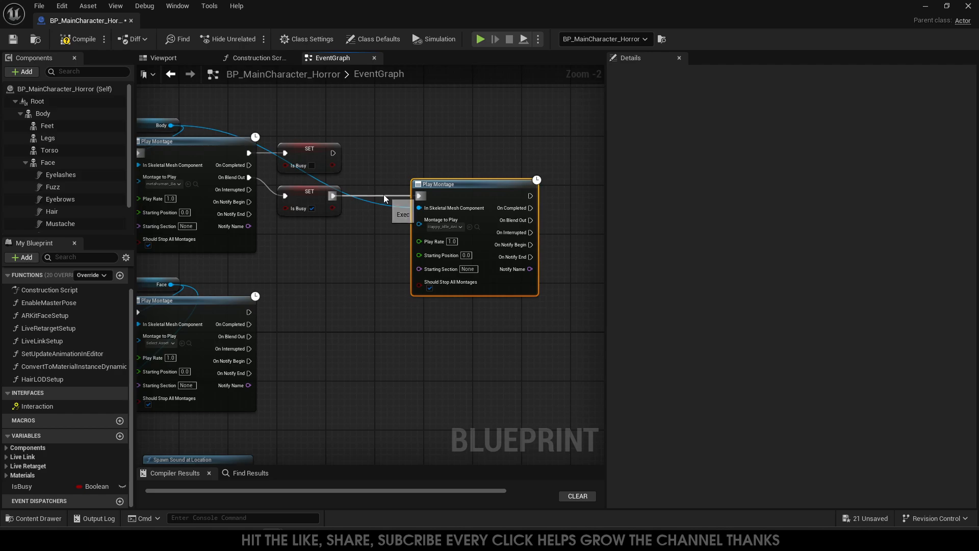
pyautogui.keyDown('ctrl'); pyautogui.moveTo(418, 196); pyautogui.dragTo(363, 182); pyautogui.keyUp('ctrl')
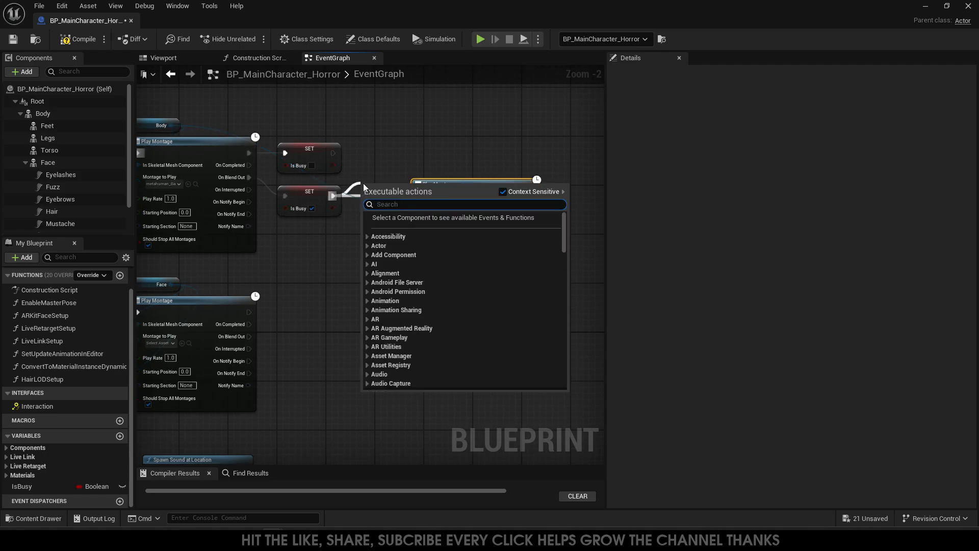
pyautogui.write('s')
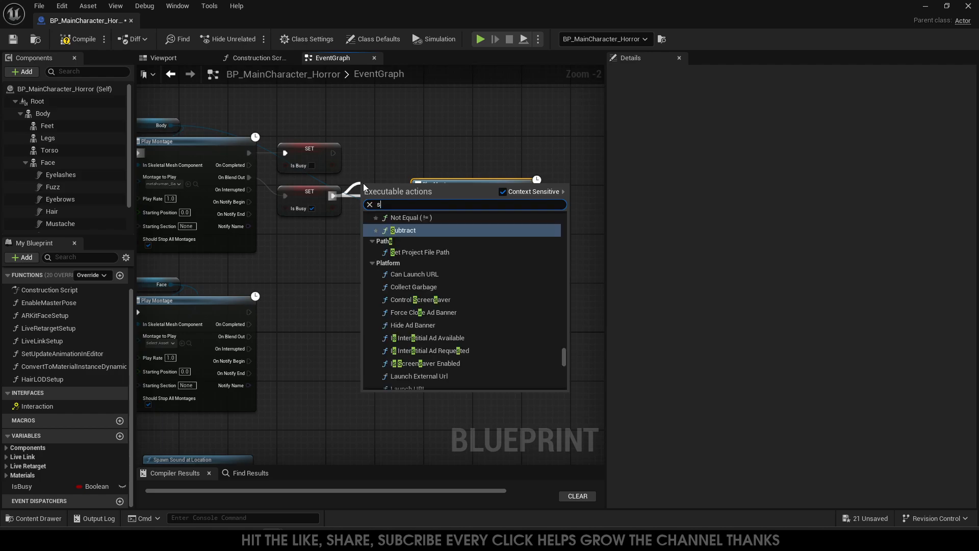
pyautogui.write('se')
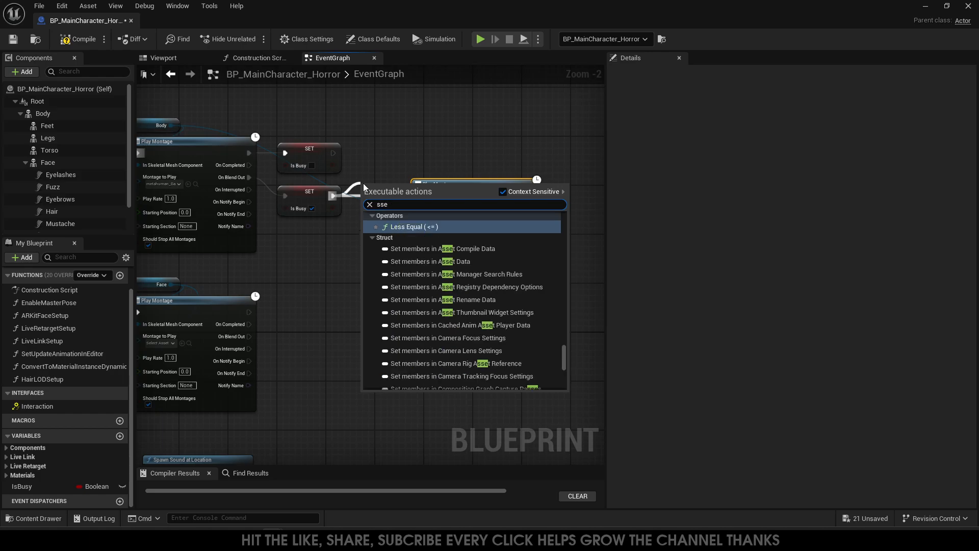
pyautogui.press('BackSpace')
pyautogui.press('BackSpace')
pyautogui.write('eq')
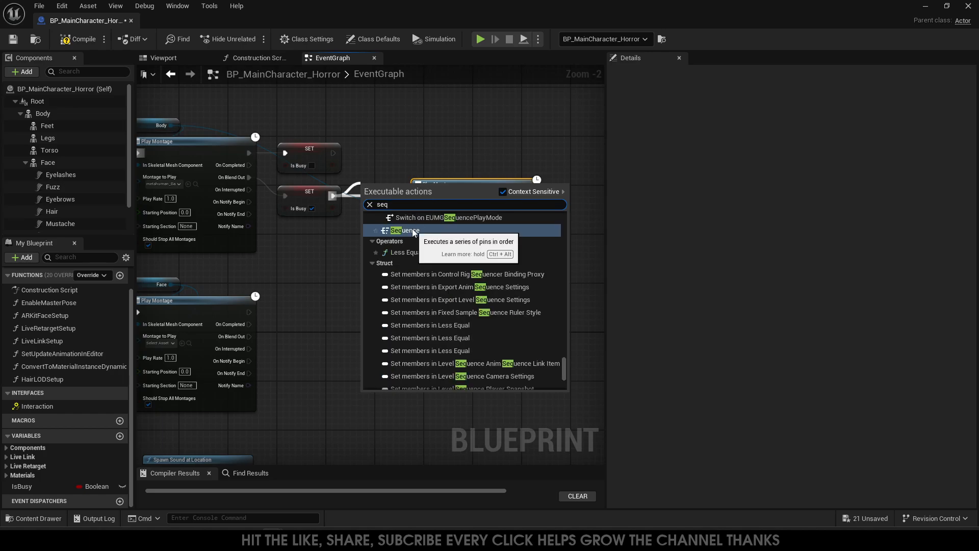
pyautogui.click(395, 124)
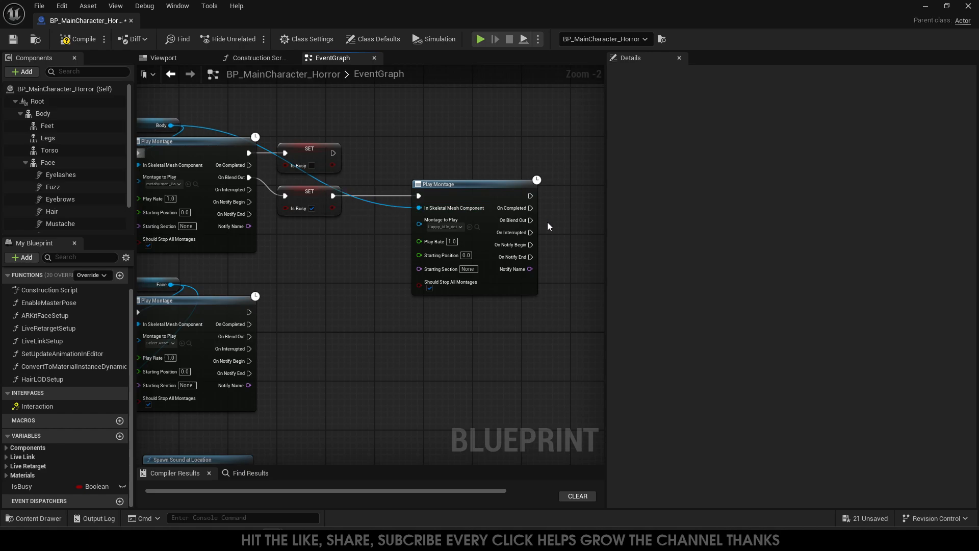
# - Insert a Sequence node between the SET node that turns IsBusy on and the happy idle Play Montage node
pyautogui.moveTo(333, 195); pyautogui.dragTo(375, 164)
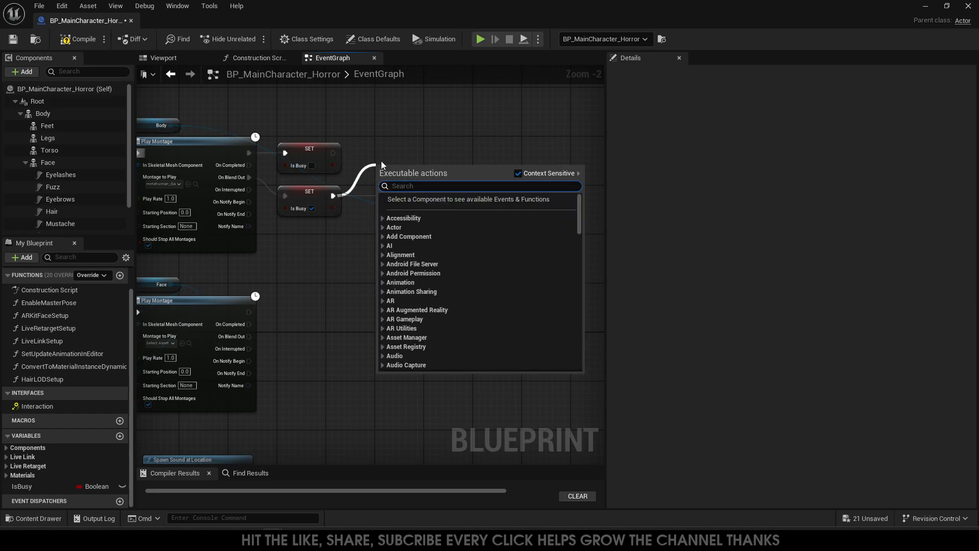
pyautogui.write('seq')
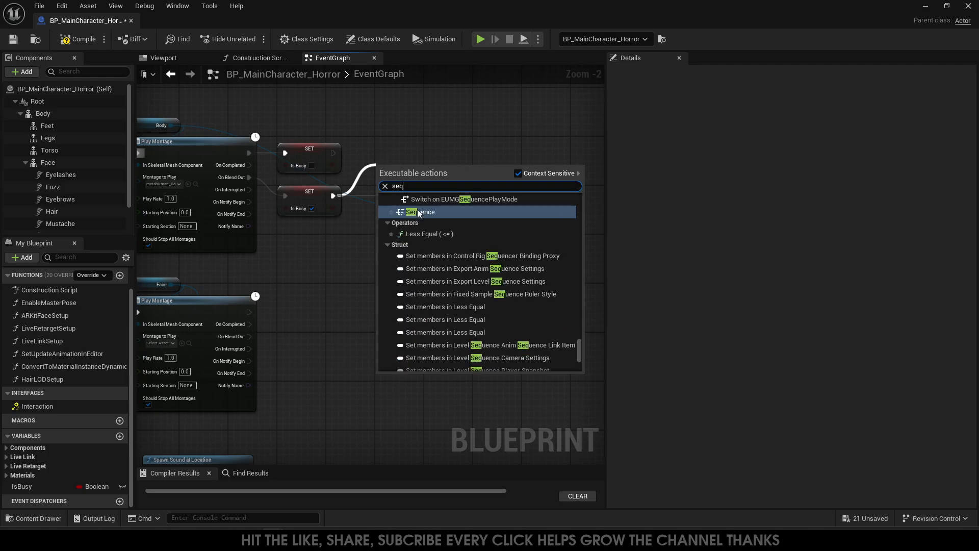
pyautogui.click(419, 212)
pyautogui.moveTo(405, 164); pyautogui.dragTo(378, 186)
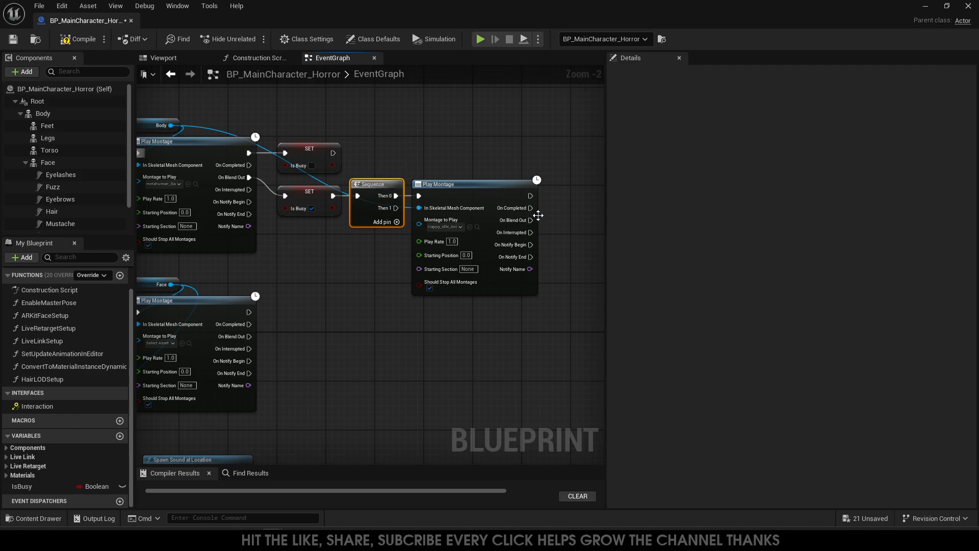
pyautogui.moveTo(492, 185); pyautogui.dragTo(503, 185)
# - Add a Sequence node to the On Blend Out pin of the happy idle Play Montage node
pyautogui.moveTo(561, 221); pyautogui.dragTo(491, 220, button='right')
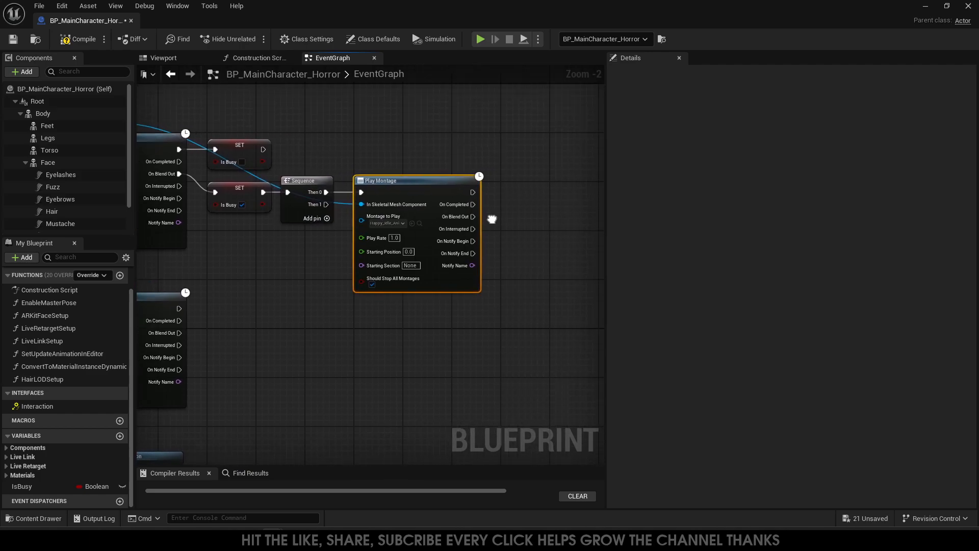
pyautogui.moveTo(473, 216); pyautogui.dragTo(506, 212)
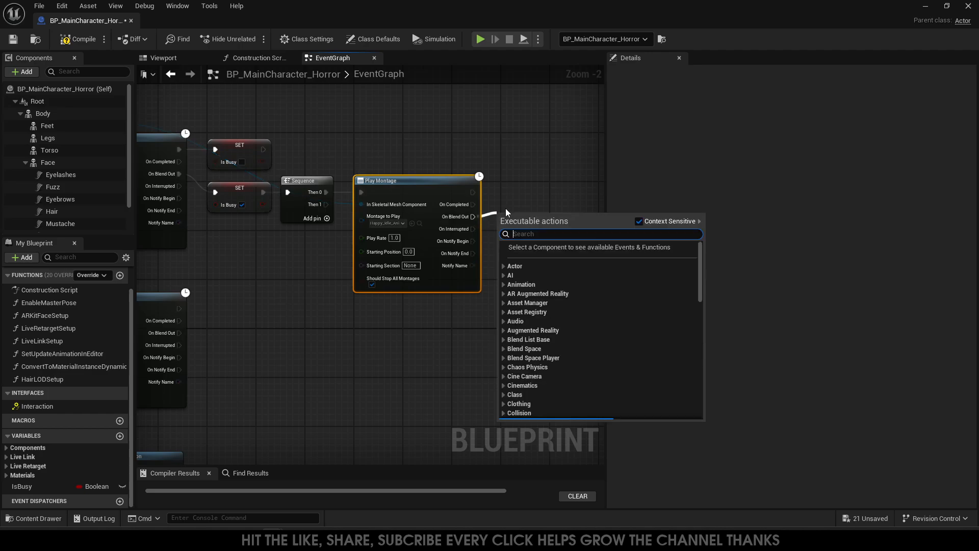
pyautogui.write('seq')
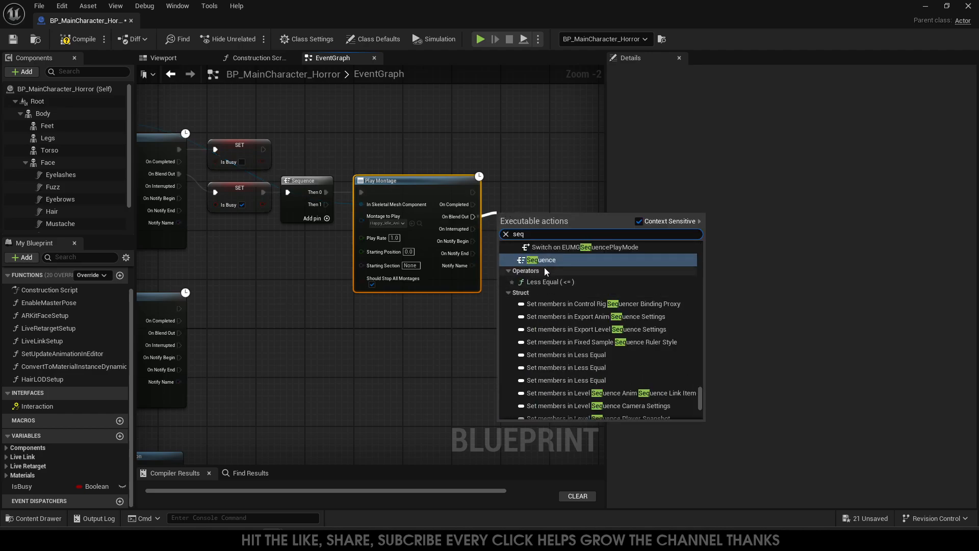
pyautogui.click(543, 260)
pyautogui.moveTo(524, 224); pyautogui.dragTo(529, 204)
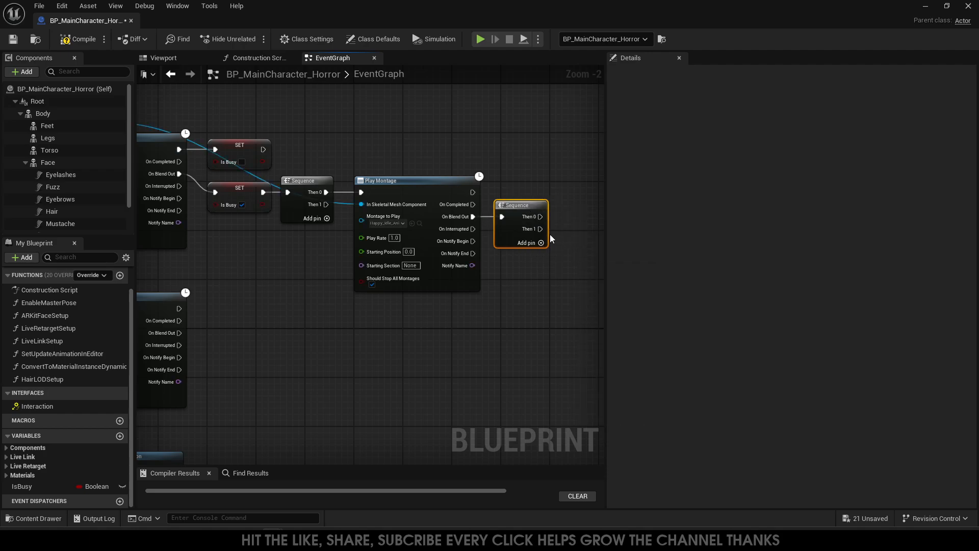
# - Connect the IsBusy SET node directly to the happy idle Play Montage and loop the last Sequence's Then 0 back into that Play Montage
pyautogui.moveTo(540, 216); pyautogui.dragTo(323, 114)
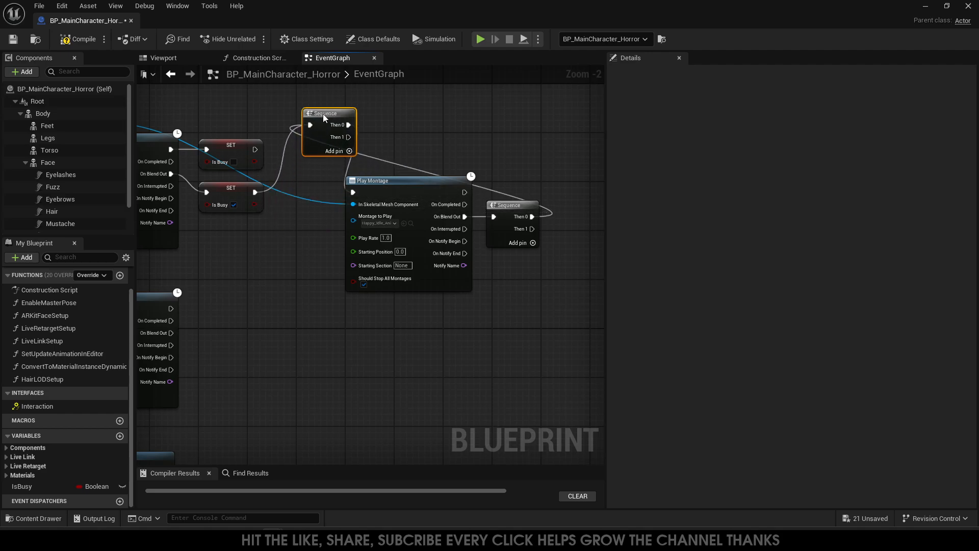
pyautogui.click(330, 166)
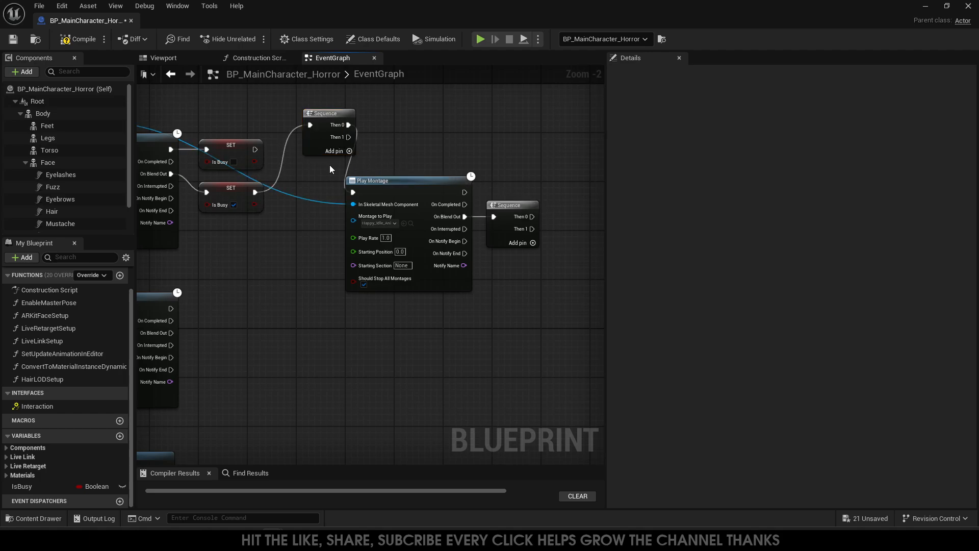
pyautogui.keyDown('alt'); pyautogui.click(283, 153); pyautogui.keyUp('alt')
pyautogui.moveTo(256, 193); pyautogui.dragTo(353, 192)
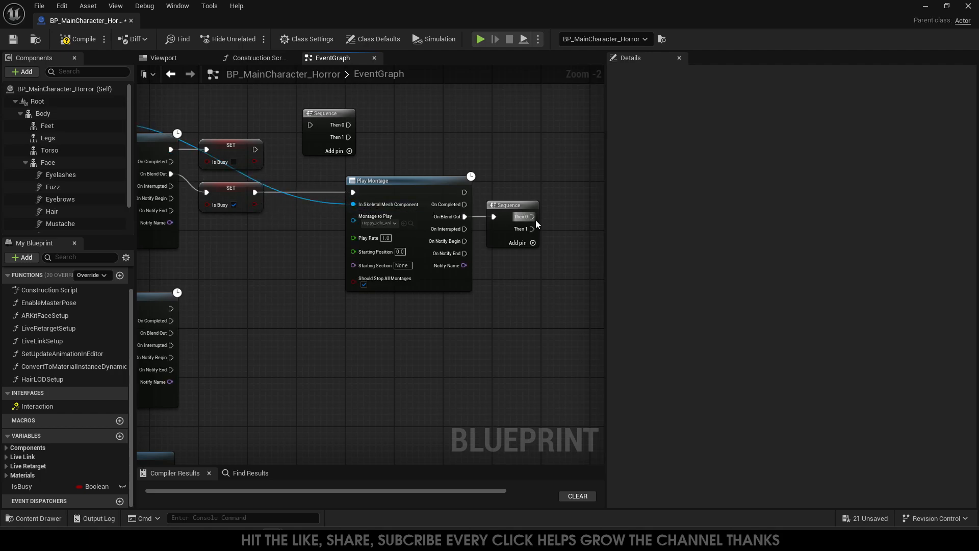
pyautogui.moveTo(532, 217); pyautogui.dragTo(205, 148)
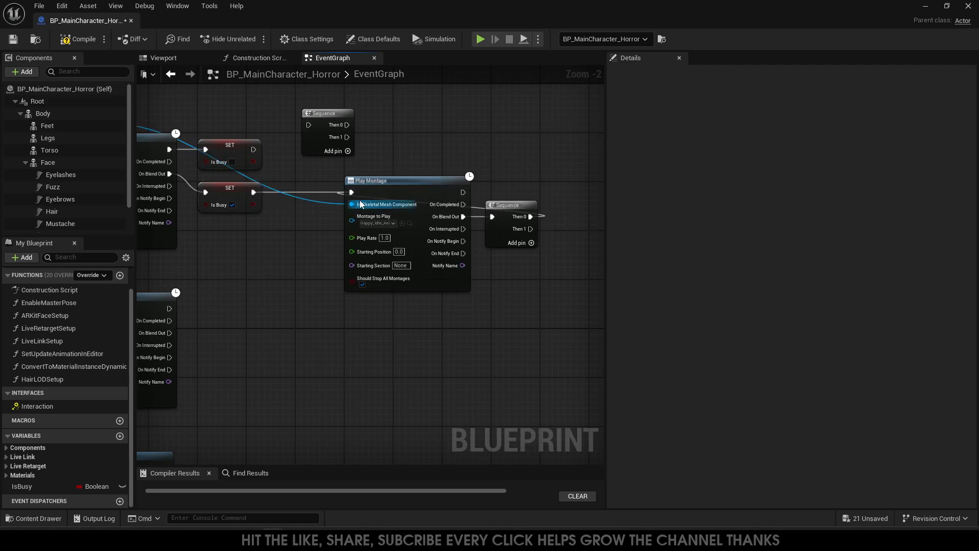
# - Delete the disconnected Sequence node and line up the remaining one beside the happy idle Play Montage node
pyautogui.click(327, 114)
pyautogui.press('Delete')
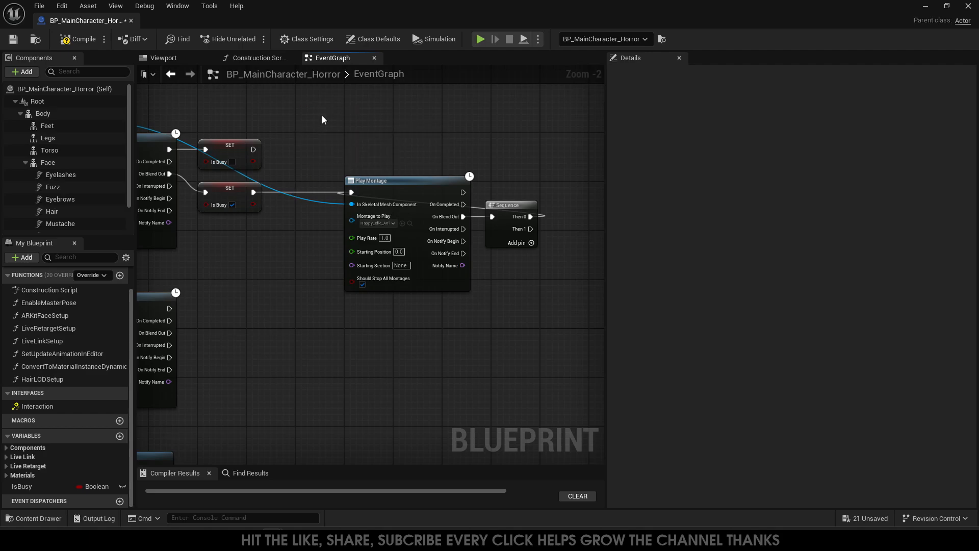
pyautogui.moveTo(501, 205); pyautogui.dragTo(501, 180)
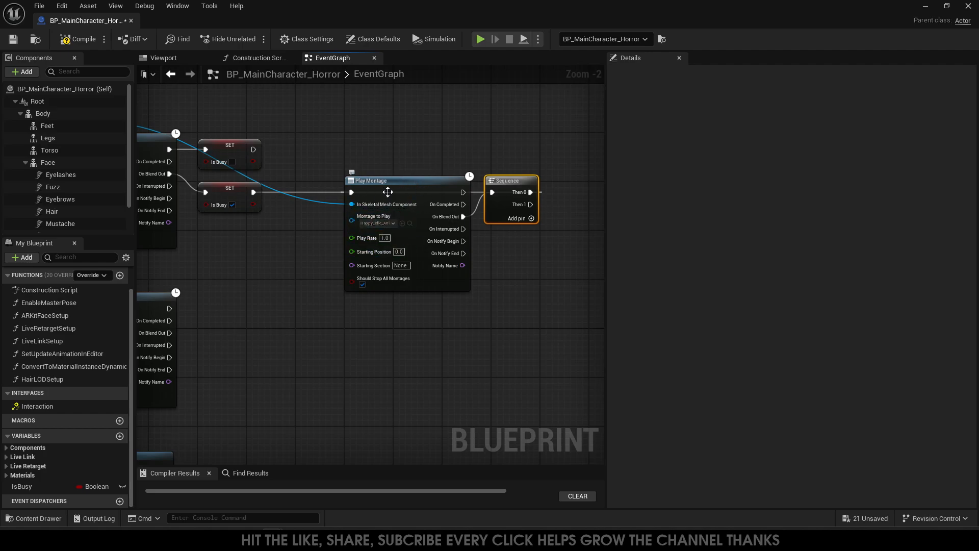
# - Choose the AS_ME_MetaHumanPerformance montage as the Montage to Play on the Face's Play Montage node
pyautogui.moveTo(263, 277); pyautogui.dragTo(485, 264, button='right')
pyautogui.moveTo(269, 252); pyautogui.dragTo(275, 137, button='right')
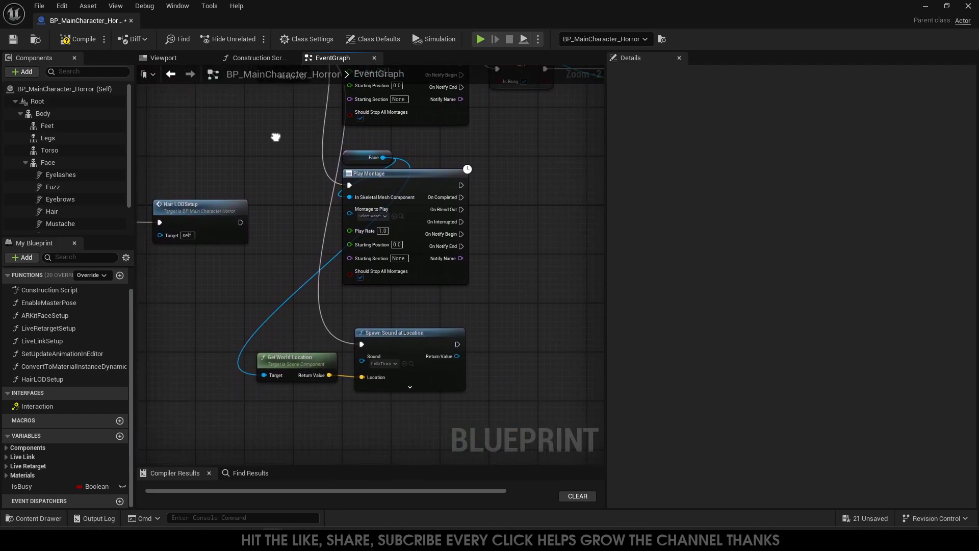
pyautogui.click(384, 216)
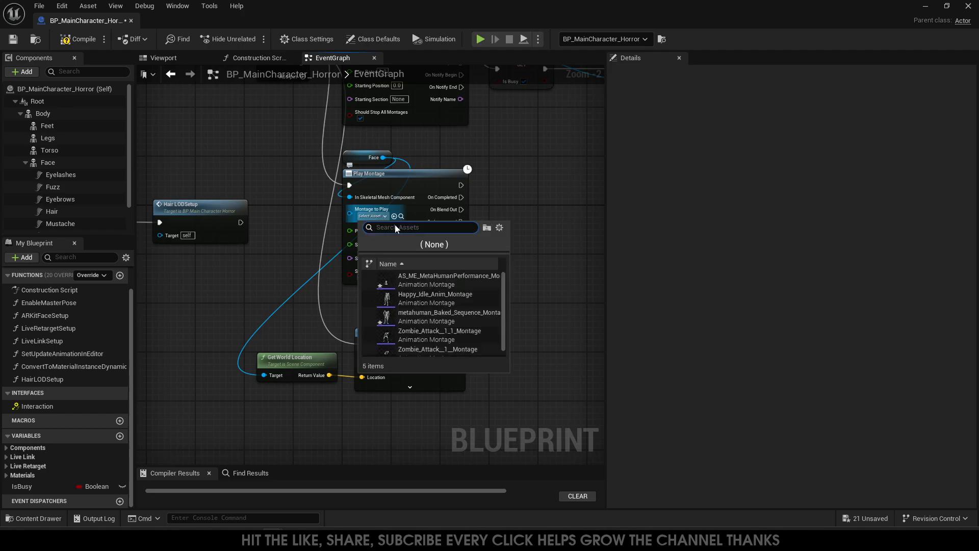
pyautogui.click(414, 296)
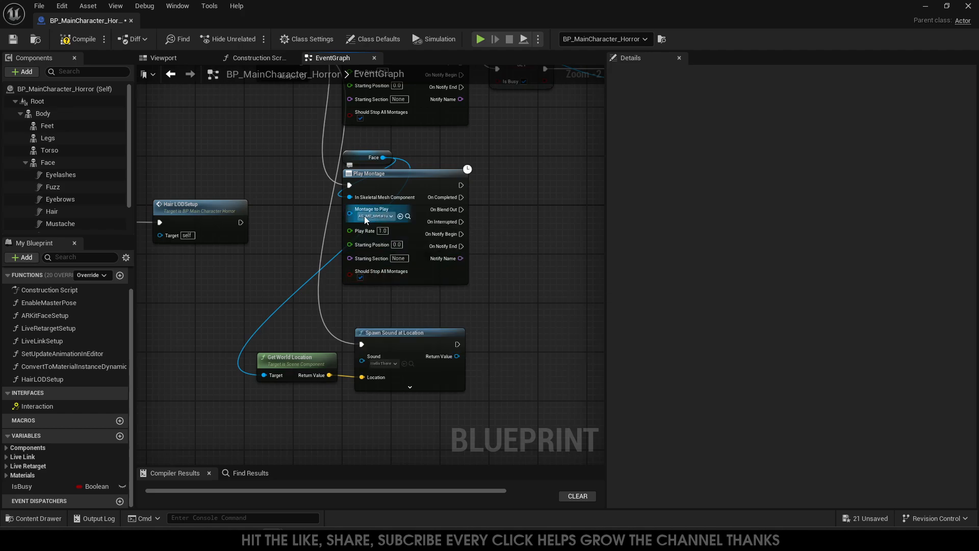
# - Review the interaction node chain in the event graph and save the BP_MainCharacter_Horror blueprint
pyautogui.moveTo(501, 189); pyautogui.dragTo(503, 266, button='right')
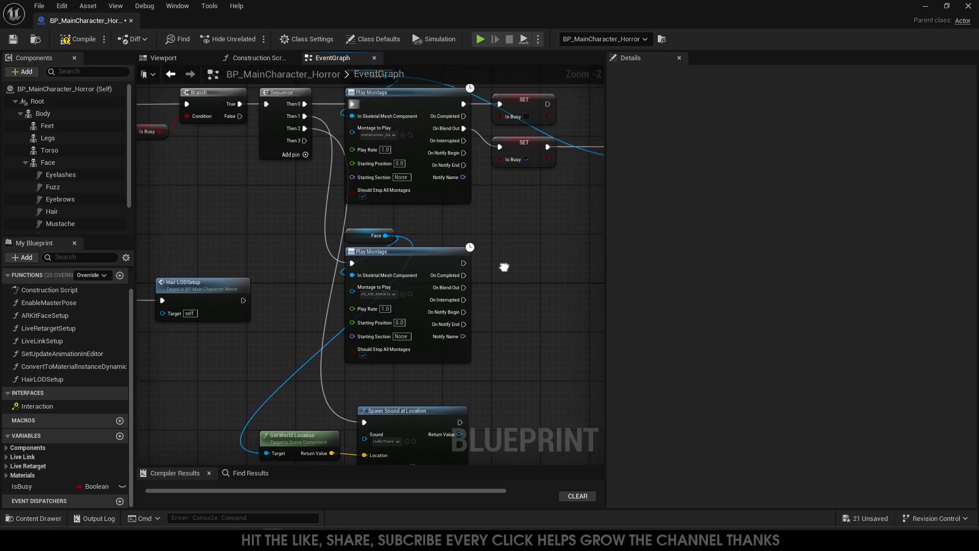
pyautogui.moveTo(460, 204); pyautogui.dragTo(460, 272, button='right')
pyautogui.moveTo(518, 393); pyautogui.dragTo(404, 364, button='right')
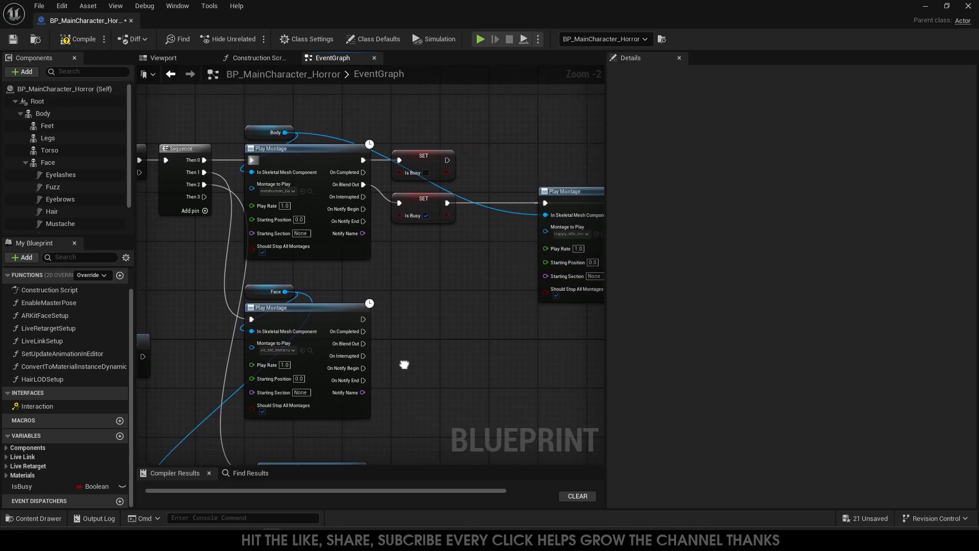
pyautogui.scroll(-2, 459, 324)
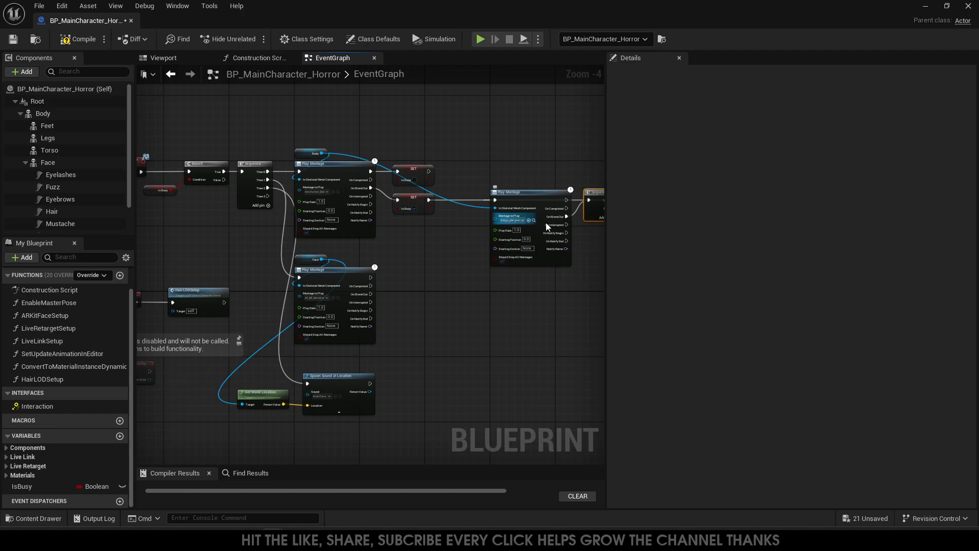
pyautogui.moveTo(441, 265); pyautogui.dragTo(518, 284, button='right')
pyautogui.scroll(-1, 518, 285)
pyautogui.scroll(1, 518, 289)
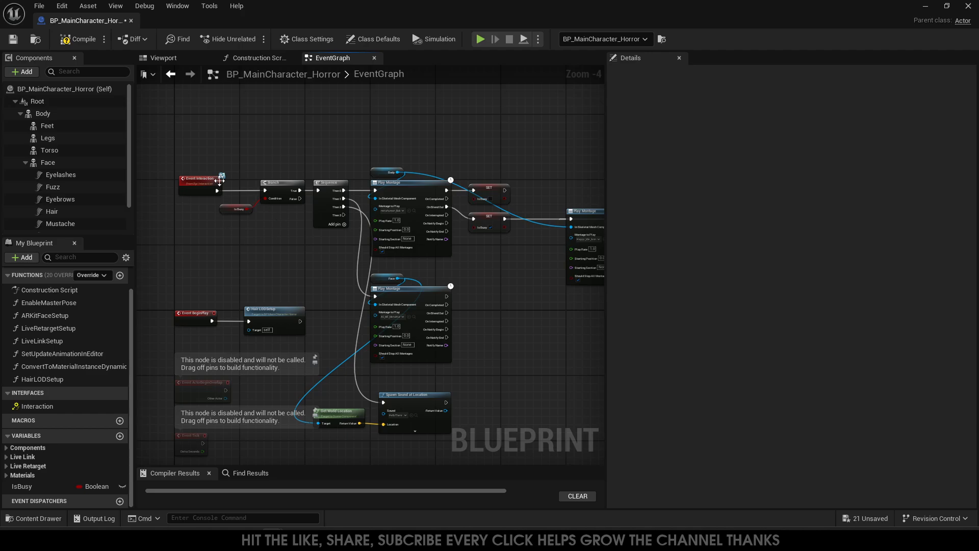
pyautogui.click(13, 40)
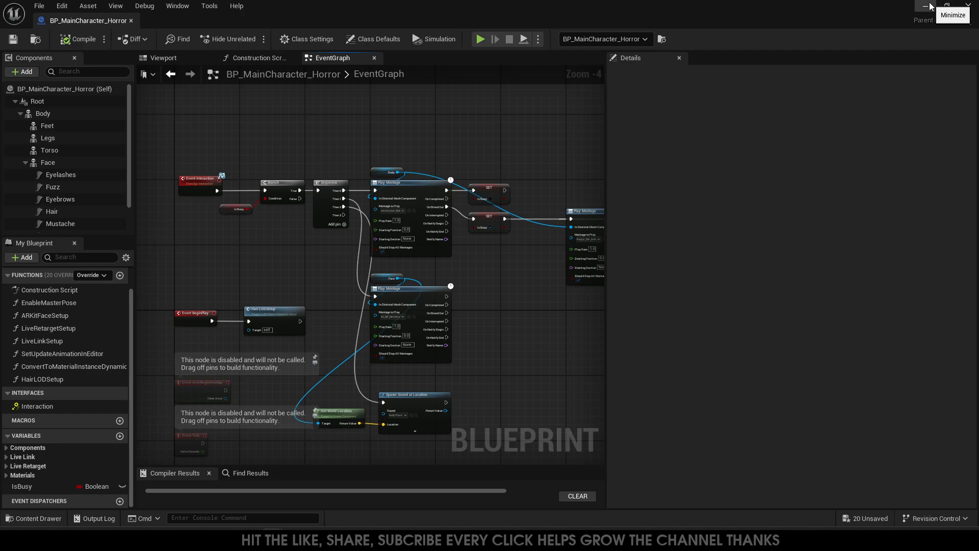
# - Close the blueprint editor and play the level, walking up to the MetaHuman to test the interaction
pyautogui.moveTo(519, 295); pyautogui.dragTo(444, 260, button='right')
pyautogui.scroll(1, 484, 251)
pyautogui.scroll(-1, 483, 251)
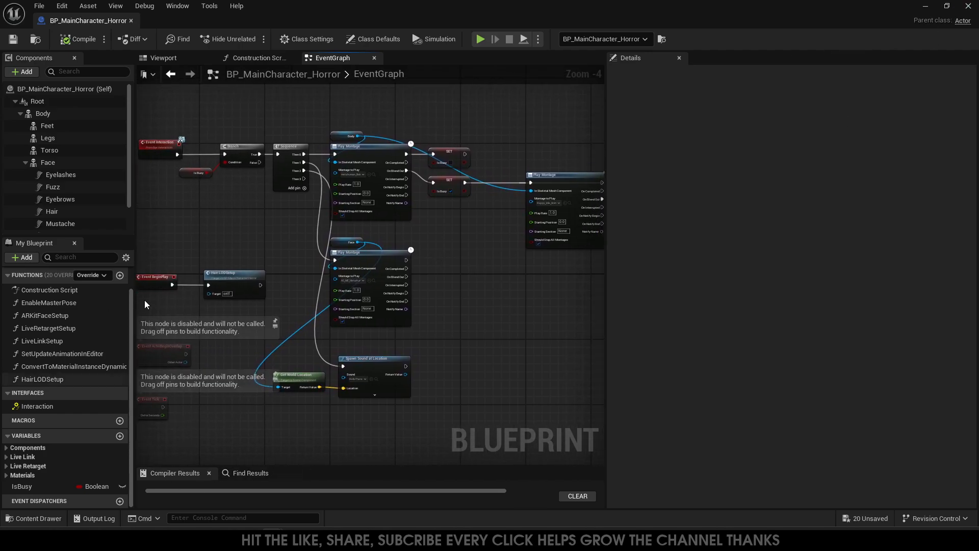
pyautogui.click(967, 6)
pyautogui.click(275, 39)
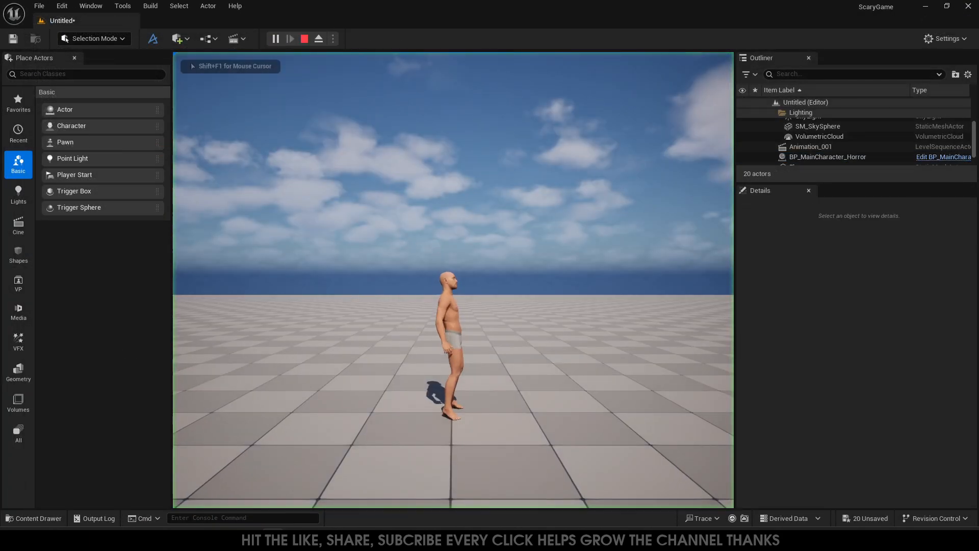
pyautogui.press('d')
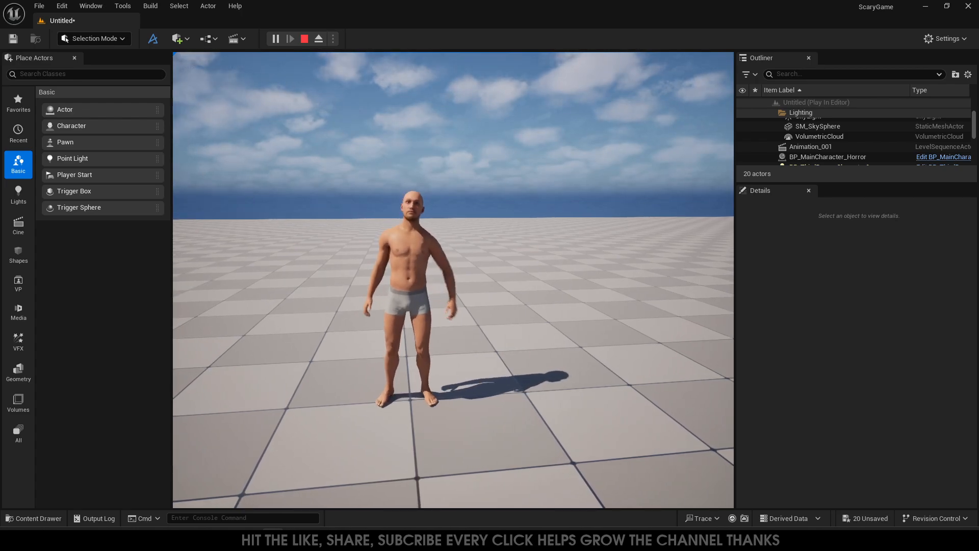
pyautogui.press('w')
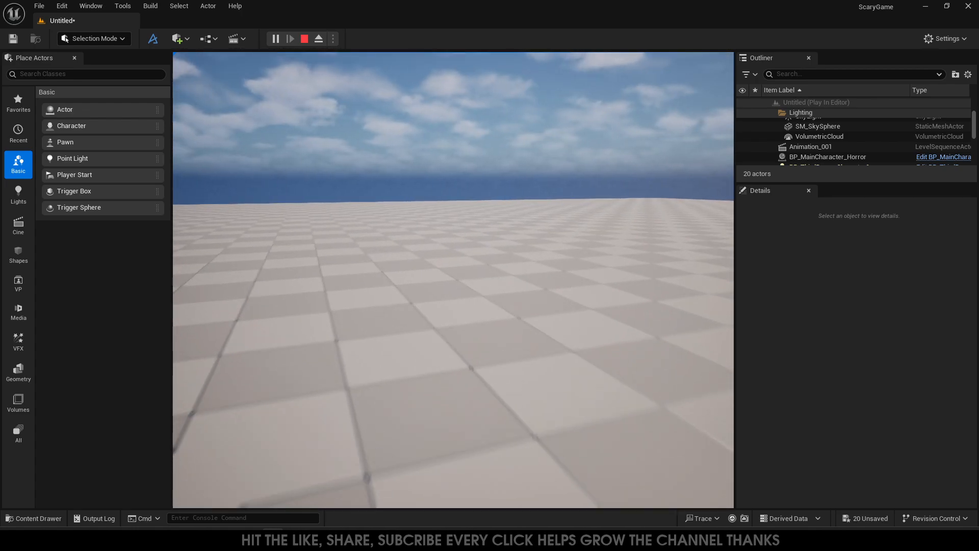
pyautogui.press('w')
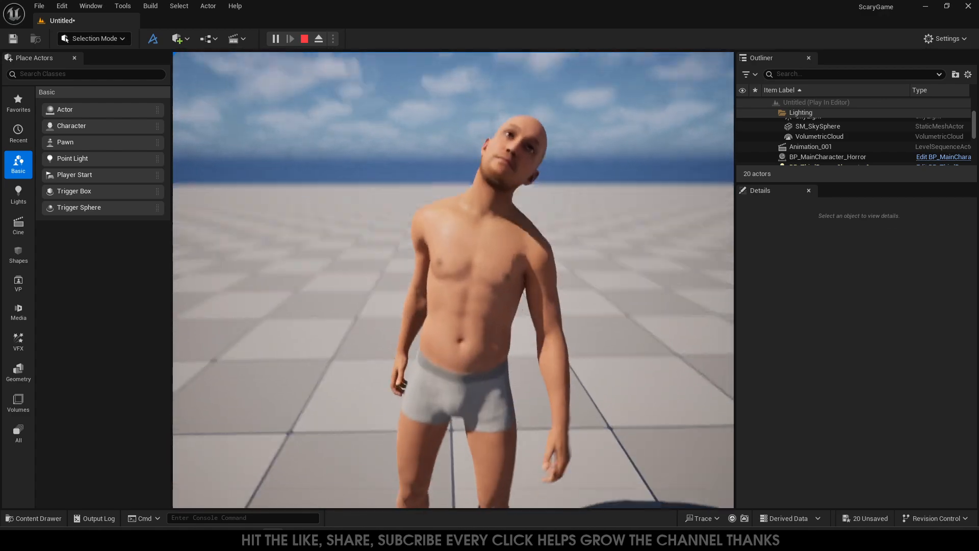